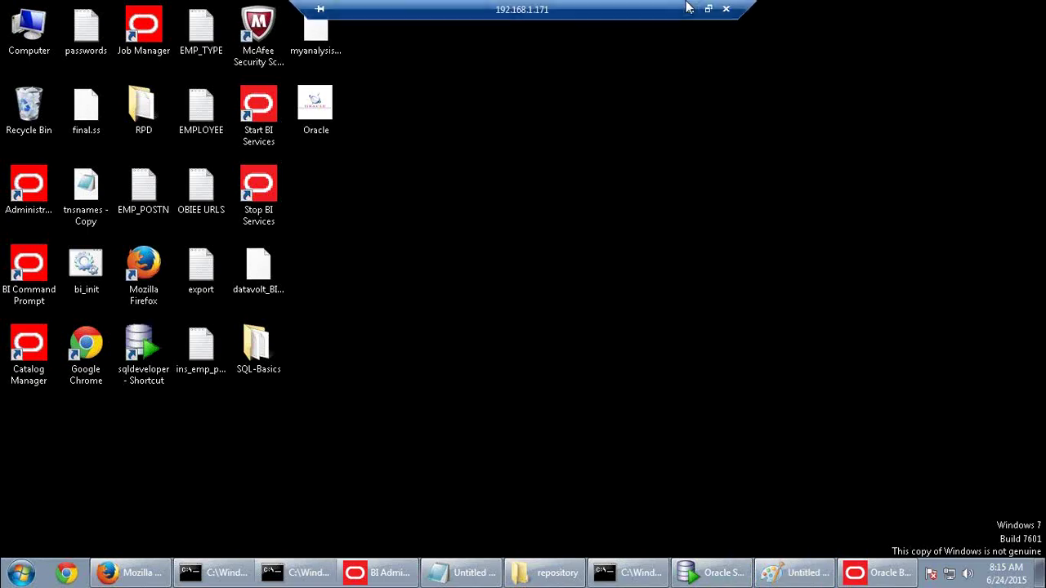
Bring the Oracle BI Administration Tool to the front in the remote desktop session
left_click(689, 10)
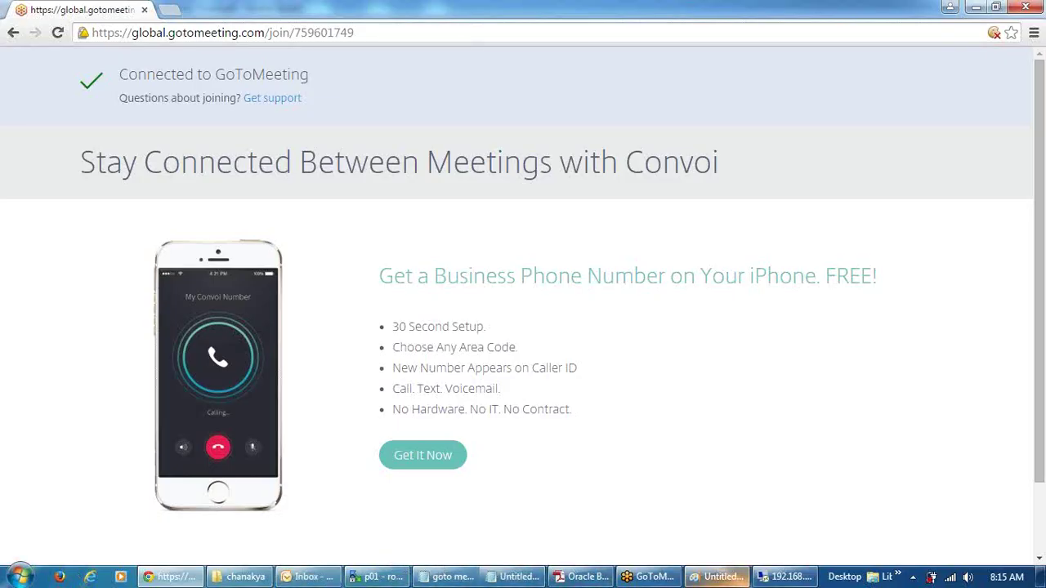
left_click(788, 576)
left_click(903, 575)
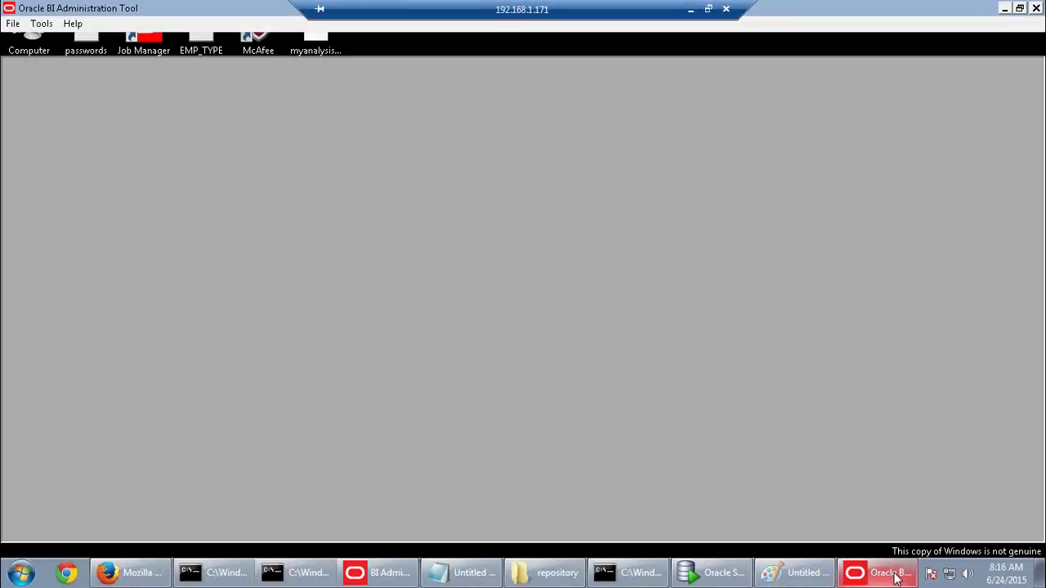
Leave the remote desktop and open a blank Excel workbook on the local computer
left_click(21, 573)
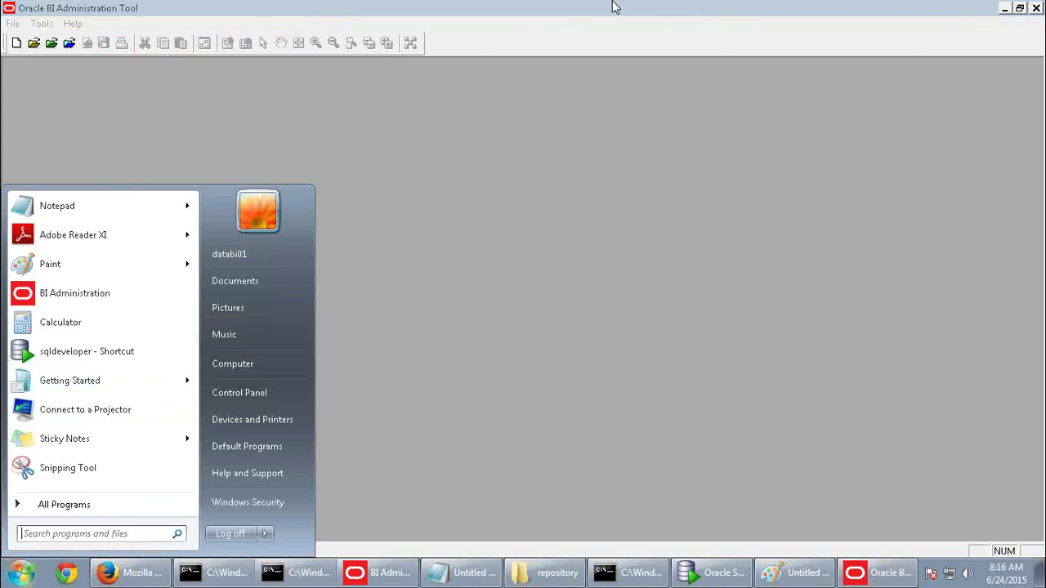
left_click(689, 14)
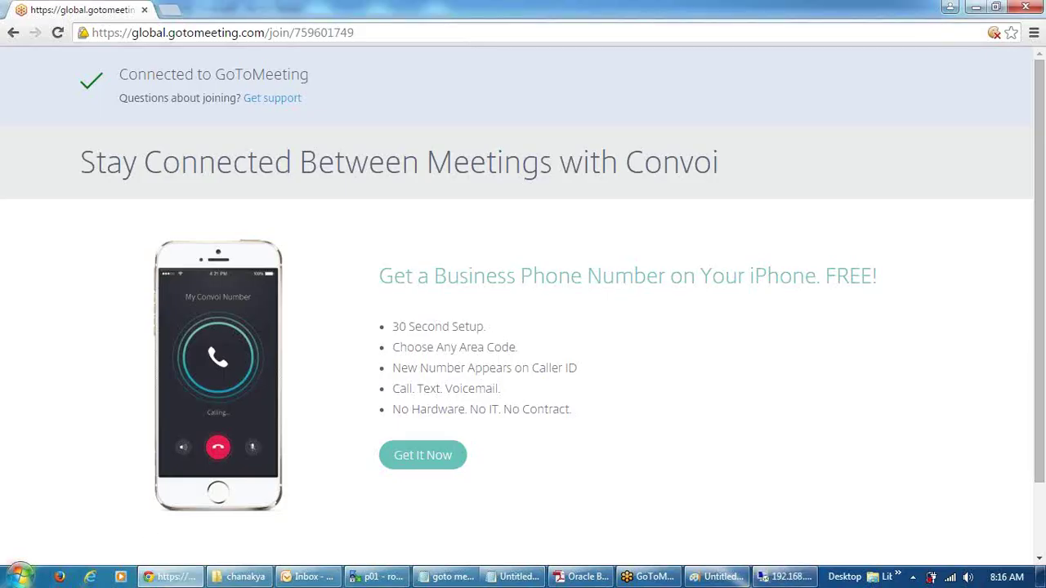
left_click(20, 575)
left_click(47, 342)
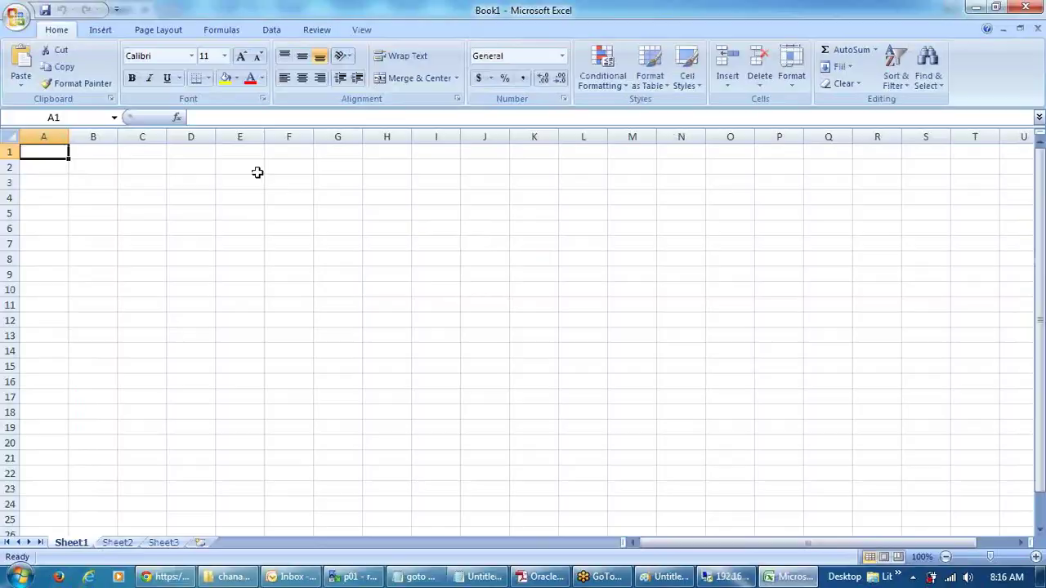
Enter "sales rep1" in cell B2 and "sales rep2" in cell B3
left_click(94, 174)
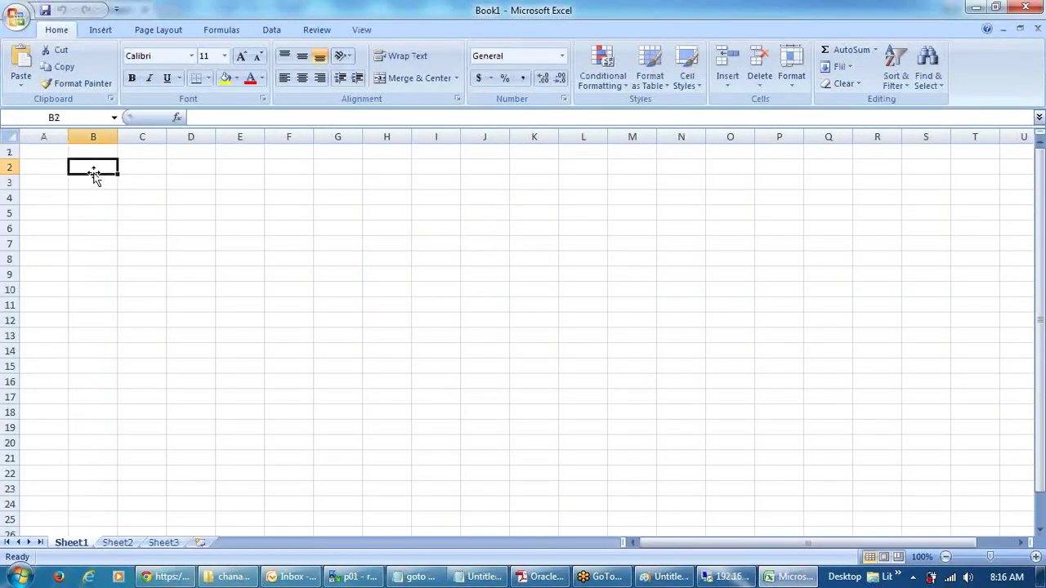
type("sal")
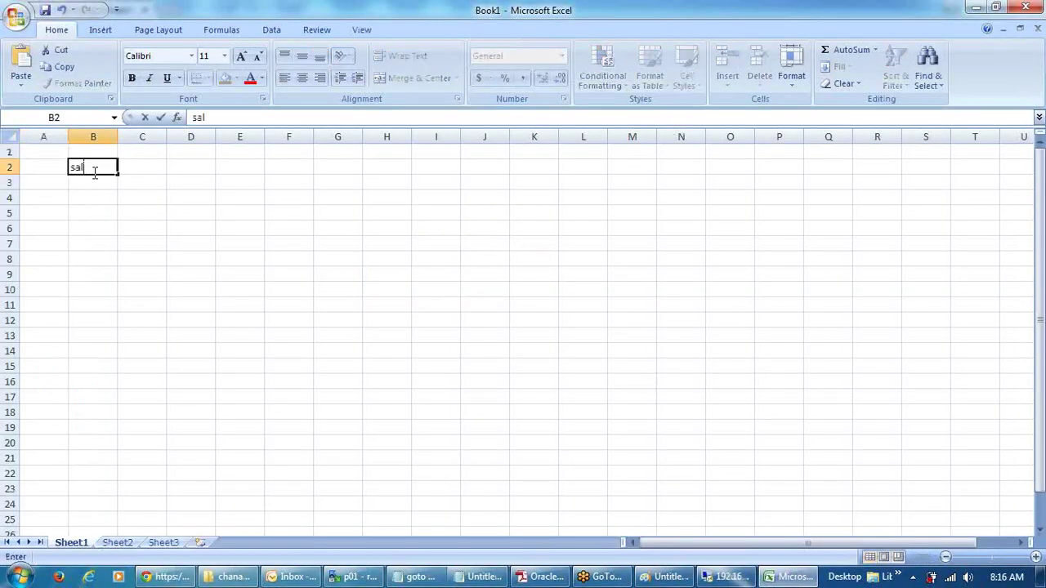
type("es rep1")
left_click(106, 186)
type("sales rep2")
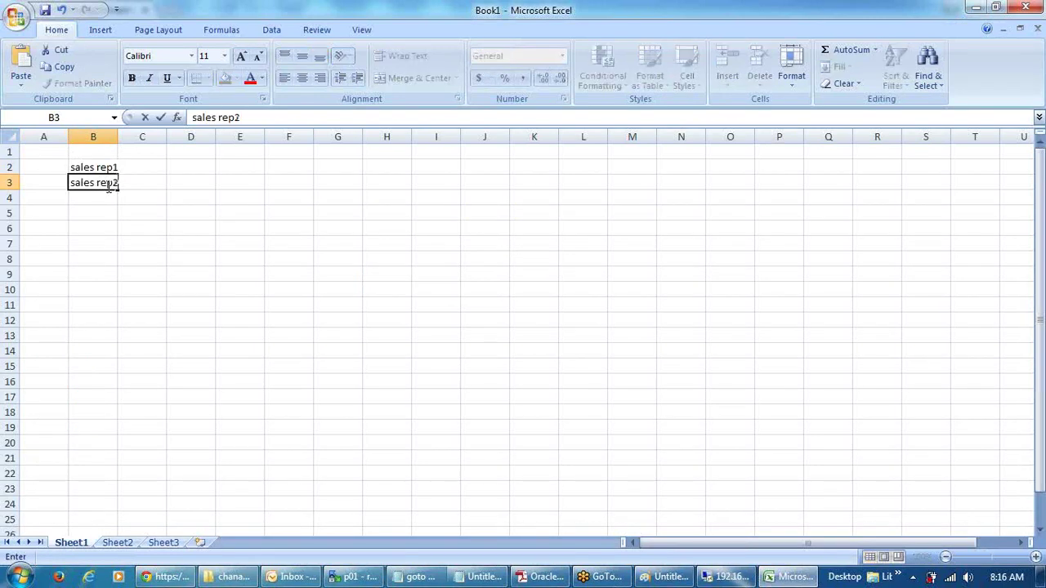
left_click(133, 259)
left_click(237, 179)
left_click(240, 166)
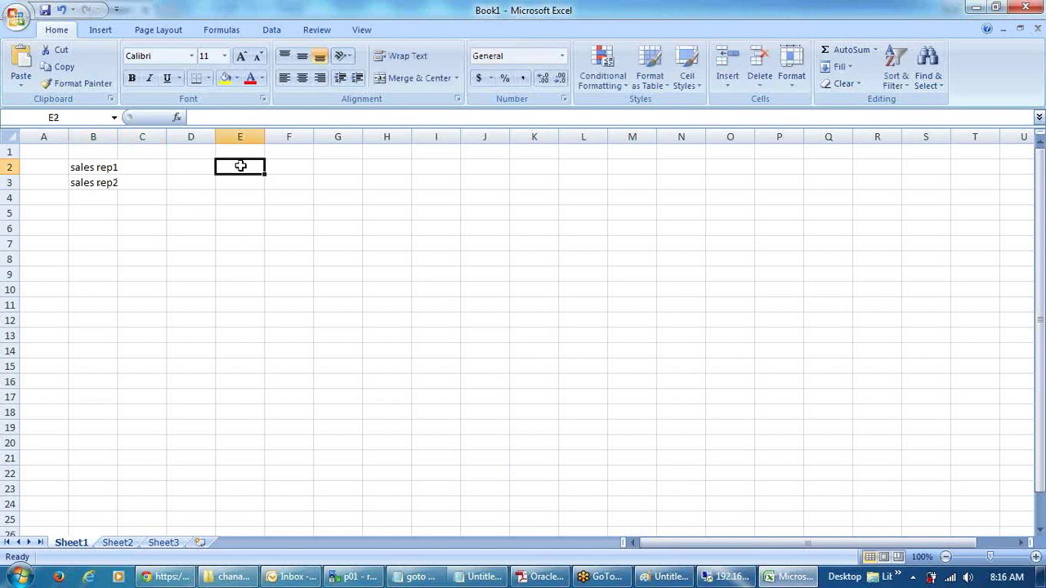
Switch to the remote Oracle BI Administration Tool and open the coreapplication repository online as weblogic, entering the repository and user passwords
left_click(739, 582)
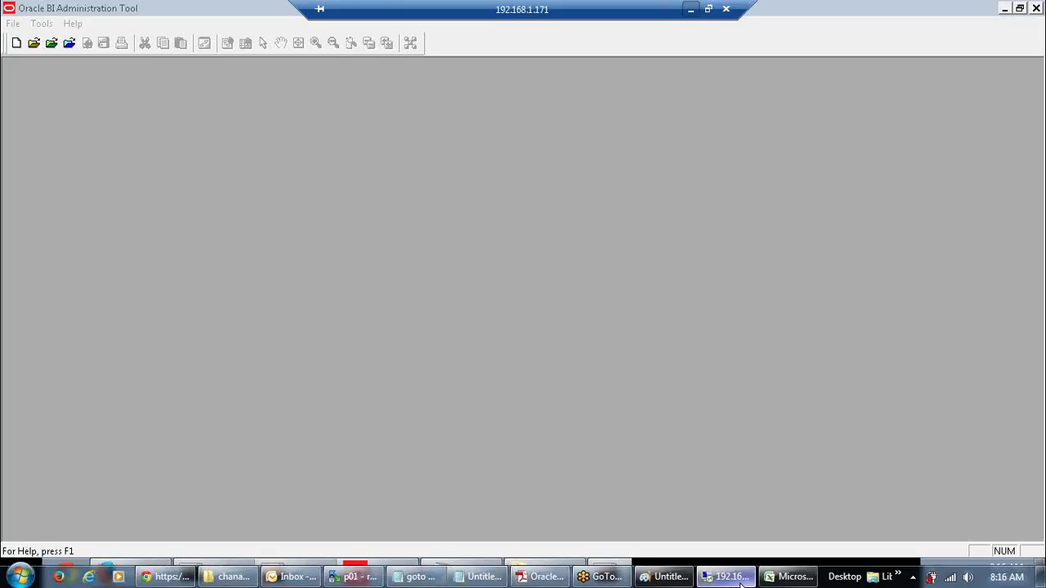
left_click(70, 43)
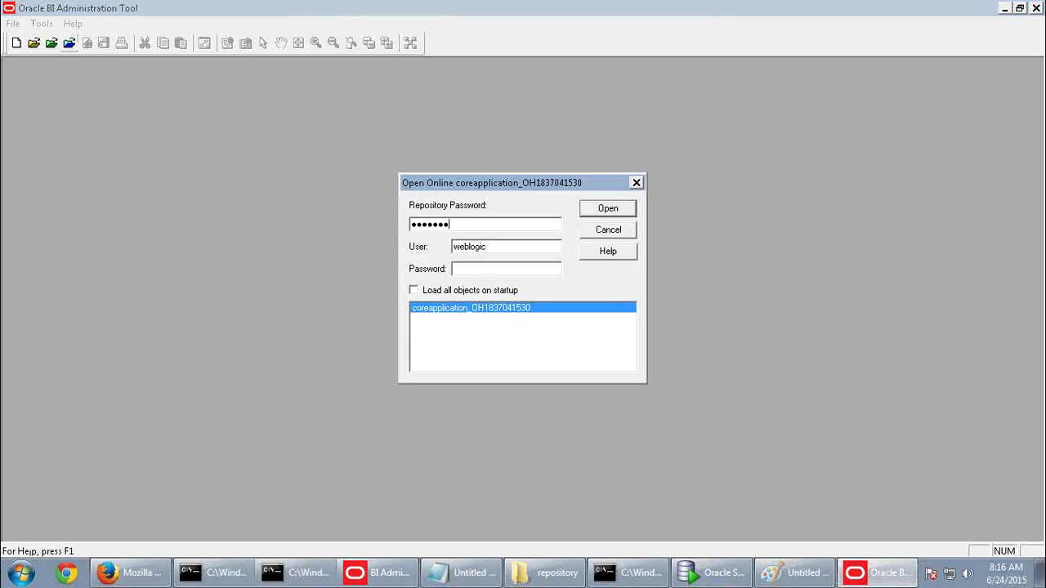
type("3")
left_click(599, 210)
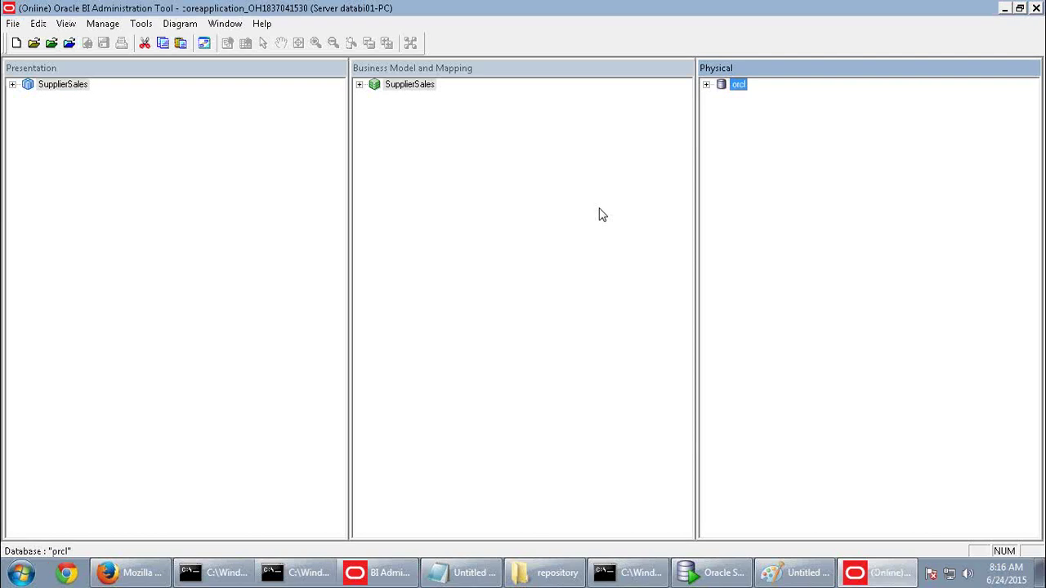
Expand the SupplierSales business model and the orcl database, and look through the physical tables in the SUPPLIER2 schema
left_click(706, 85)
left_click(359, 84)
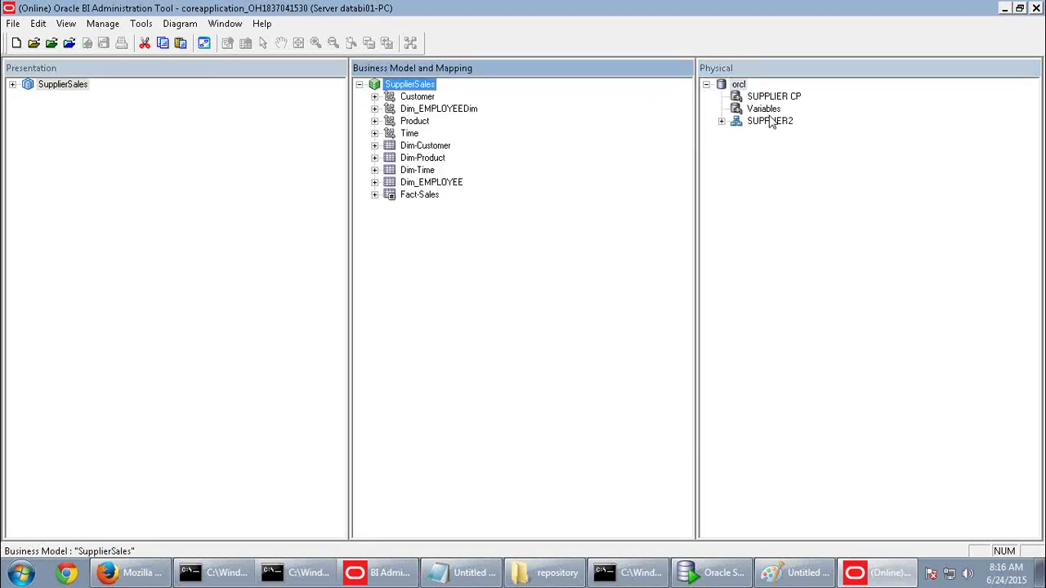
left_click(722, 121)
scroll(726, 127, "up", 1)
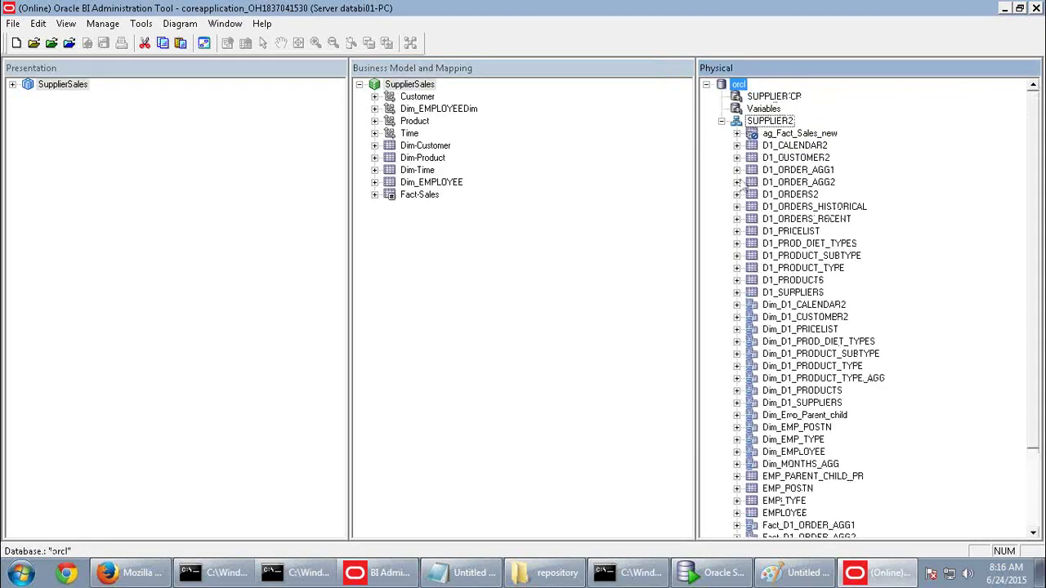
left_click(723, 121)
Start a metadata import through the SUPPLIER CP connection pool, with Tables, Keys and Foreign Keys as the metadata types
left_click(760, 96)
right_click(755, 96)
left_click(773, 108)
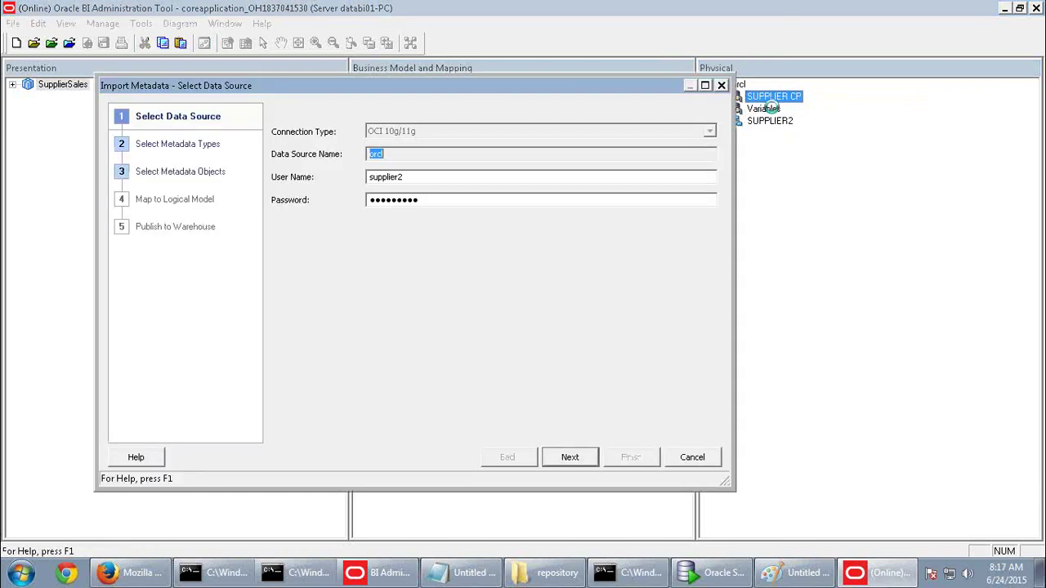
left_click(570, 457)
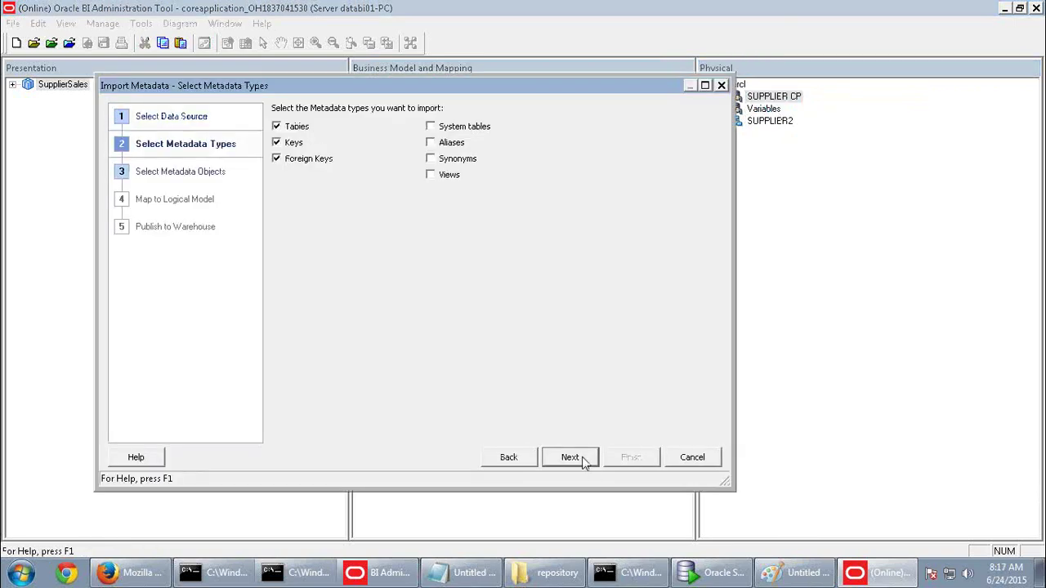
left_click(582, 459)
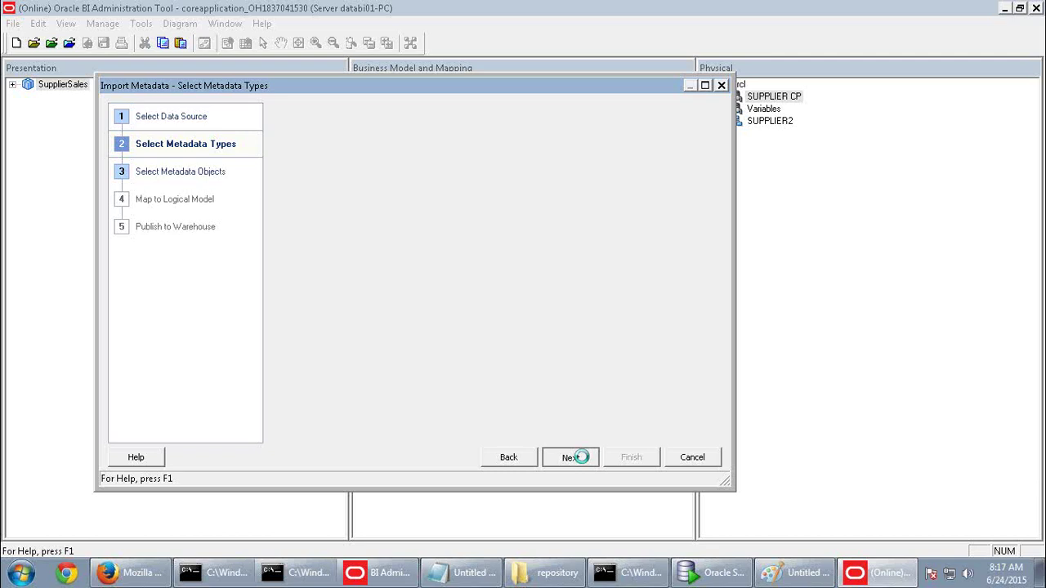
Import the D1_COMMISSION, D1_COMMISSION_BRIDGE and D1_SALESREPS tables from the SUPPLIER2 schema into the orcl physical layer
left_click_drag(462, 258, 466, 407)
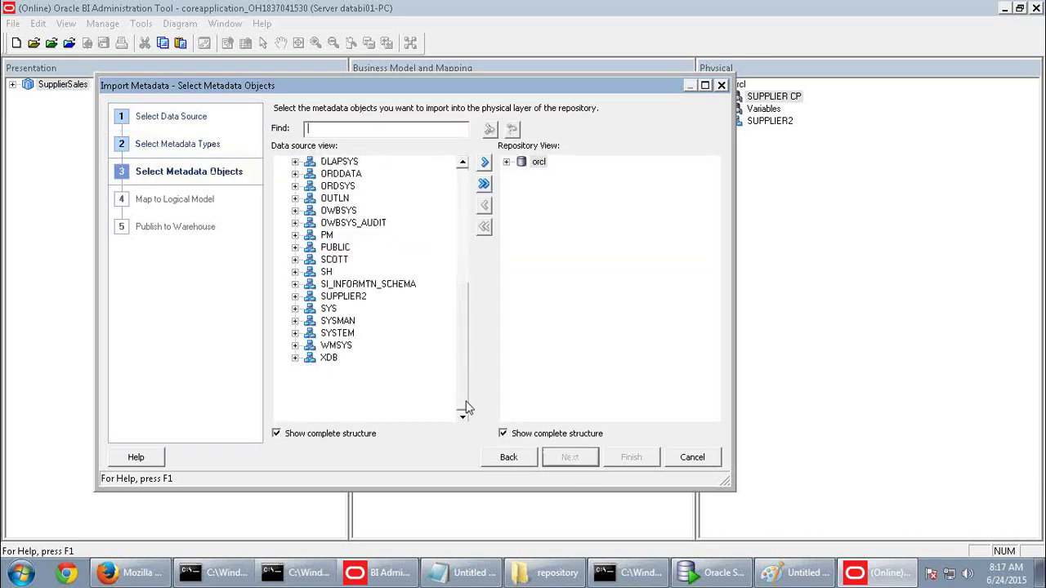
left_click(295, 295)
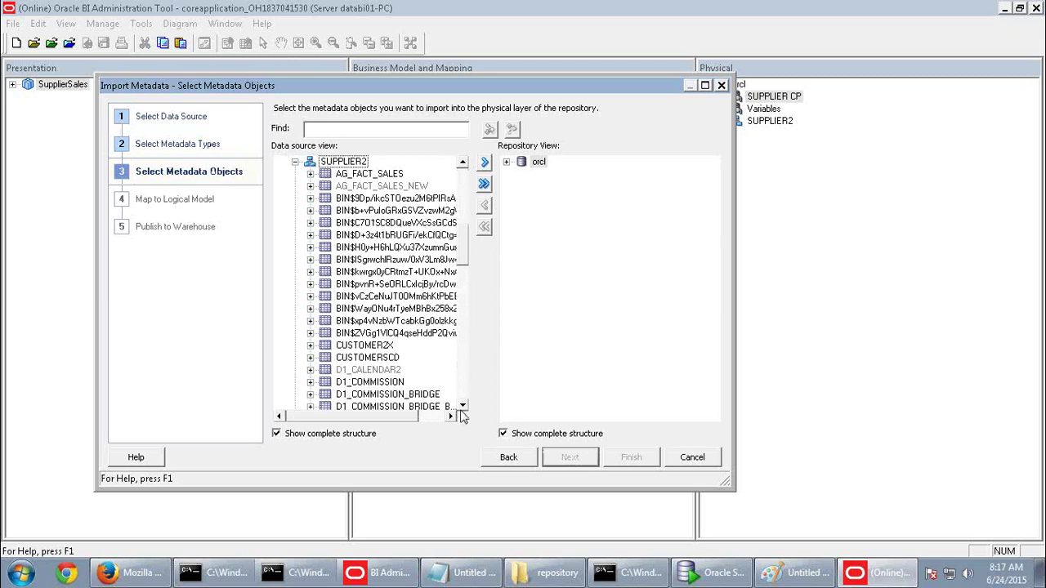
scroll(462, 411, "down", 1)
left_click(399, 347)
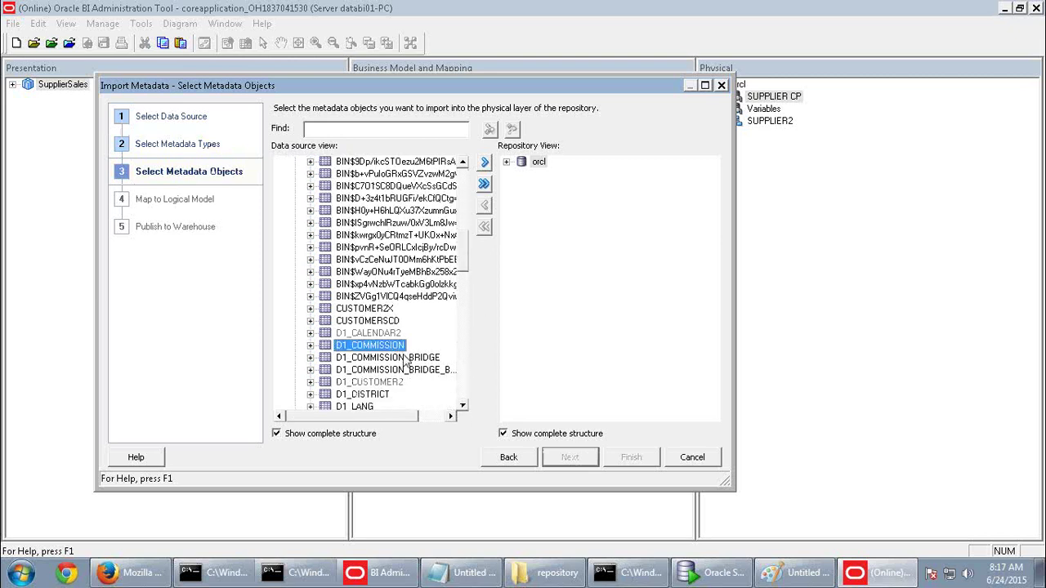
left_click(407, 359, "ctrl")
scroll(463, 411, "down", 6)
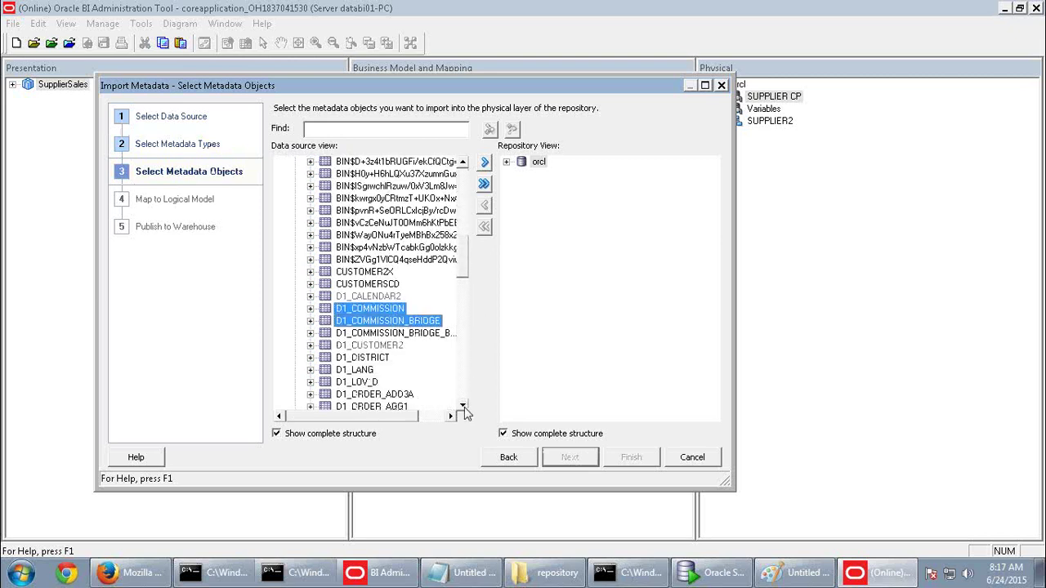
scroll(463, 411, "down", 4)
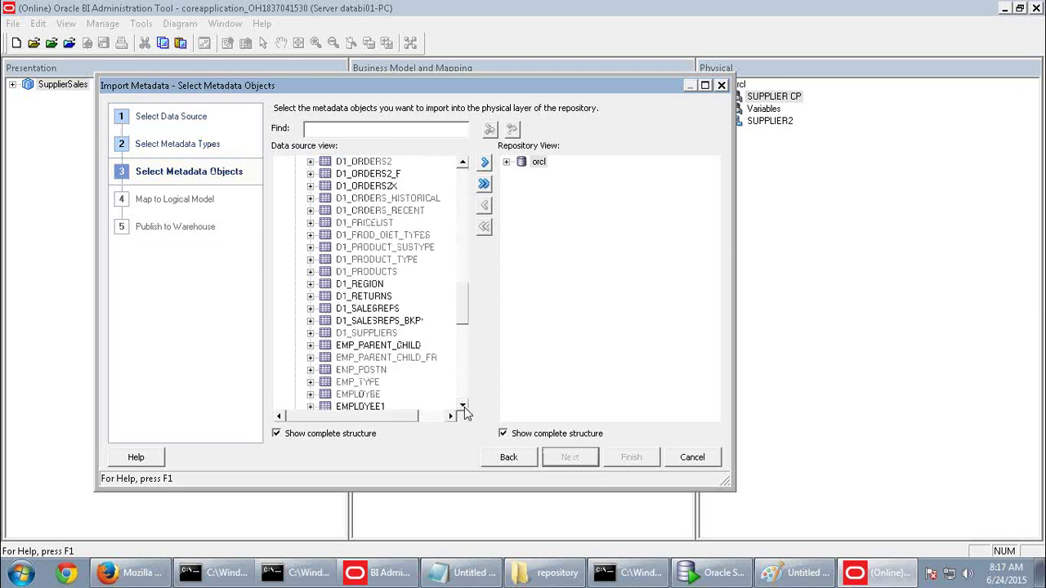
left_click(383, 273)
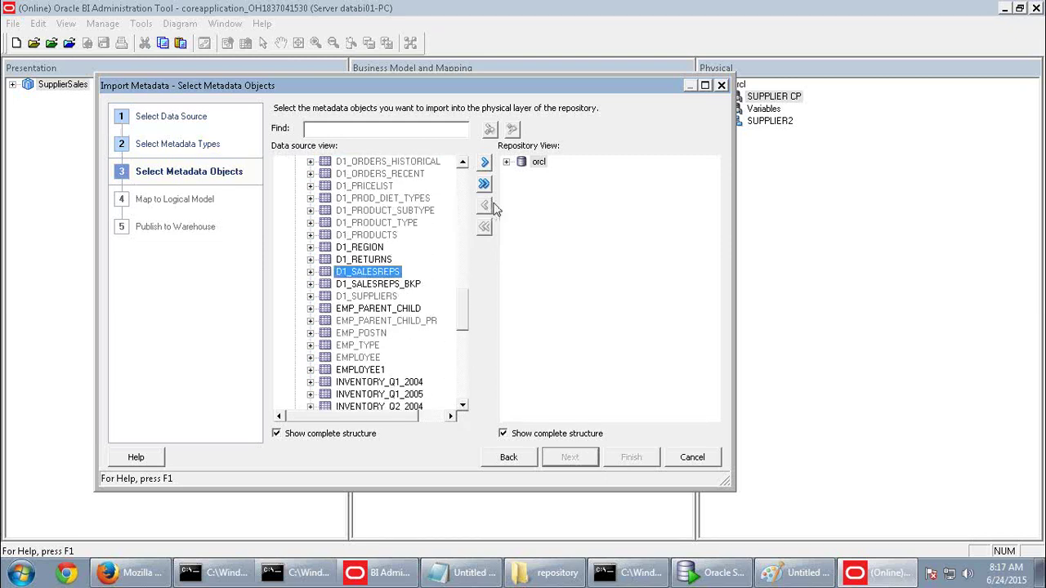
left_click(483, 161)
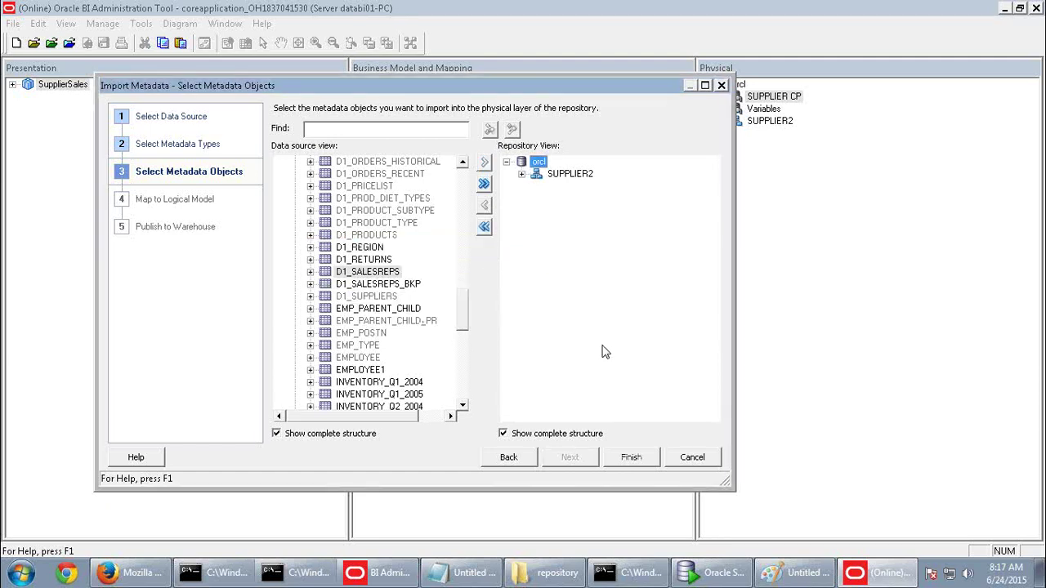
left_click(636, 466)
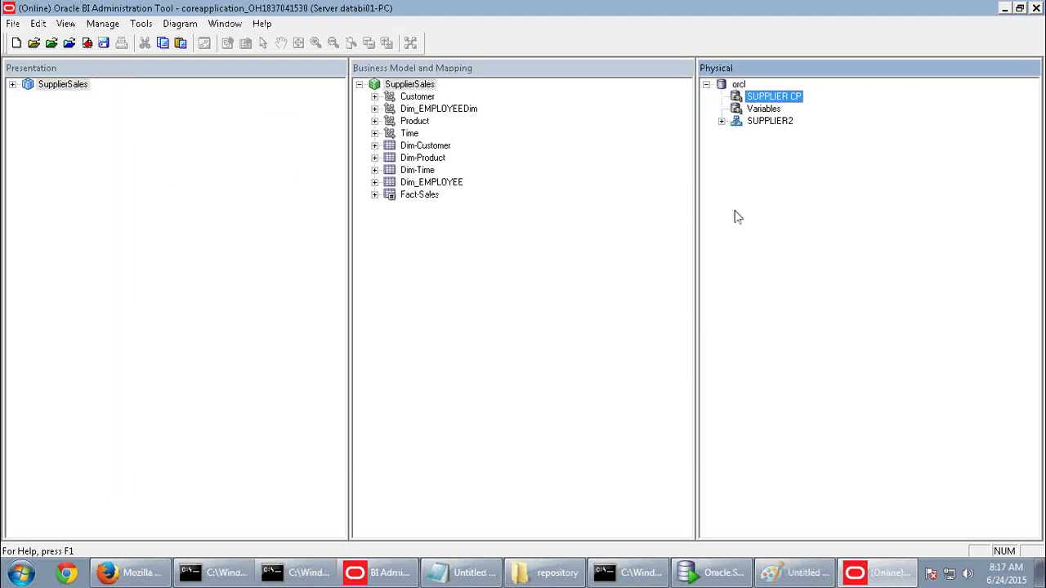
Expand the SUPPLIER2 schema in the Physical layer, check in the changes and save the repository
left_click(722, 122)
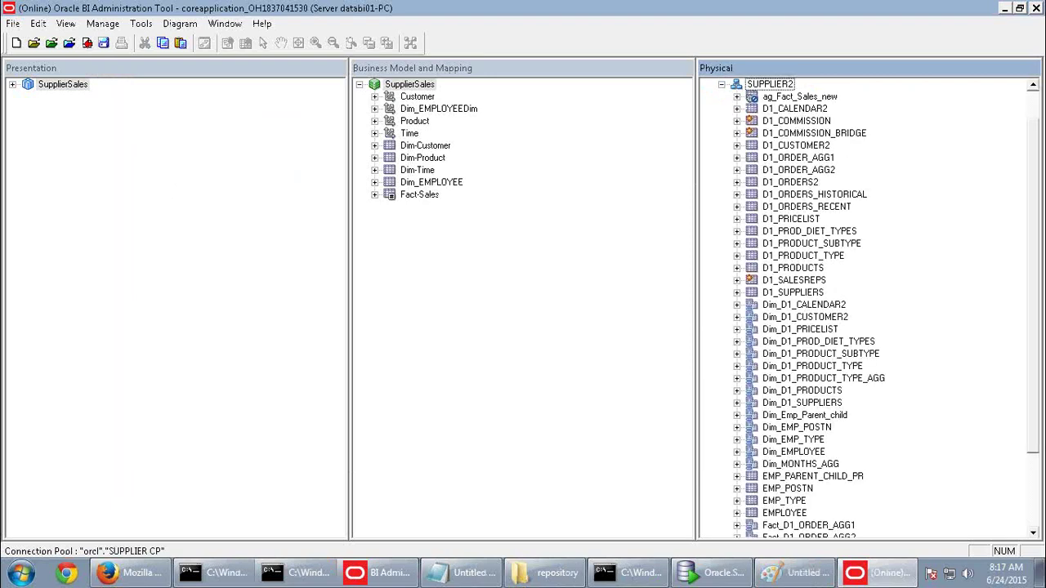
right_click(814, 121)
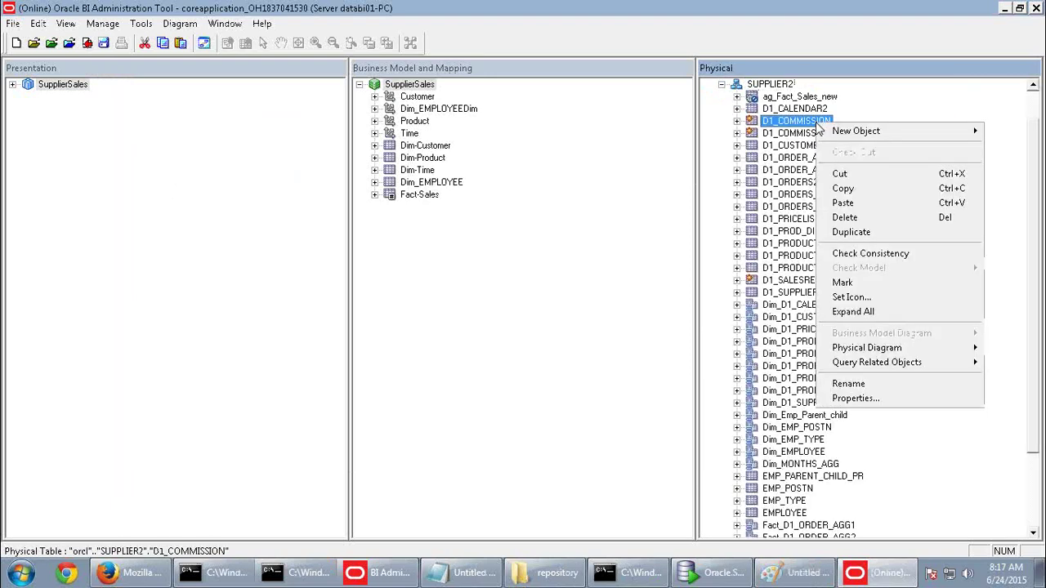
left_click(874, 107)
left_click(103, 42)
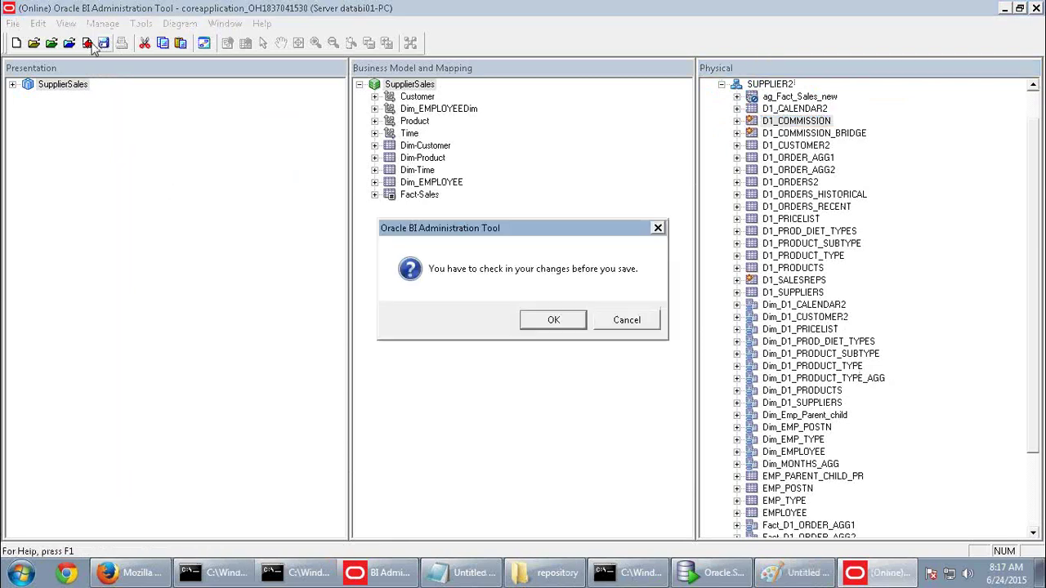
left_click(539, 323)
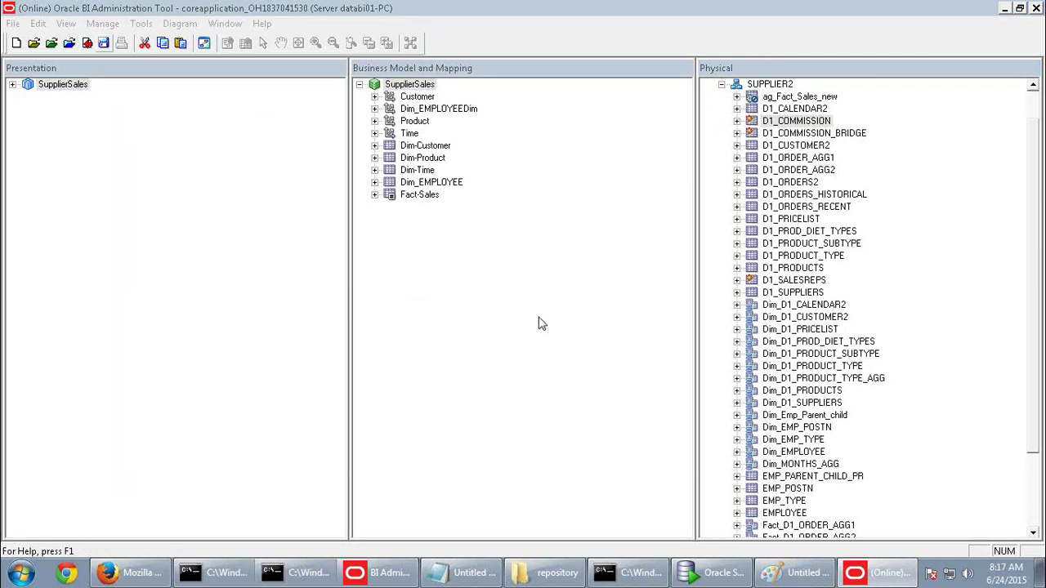
left_click(538, 330)
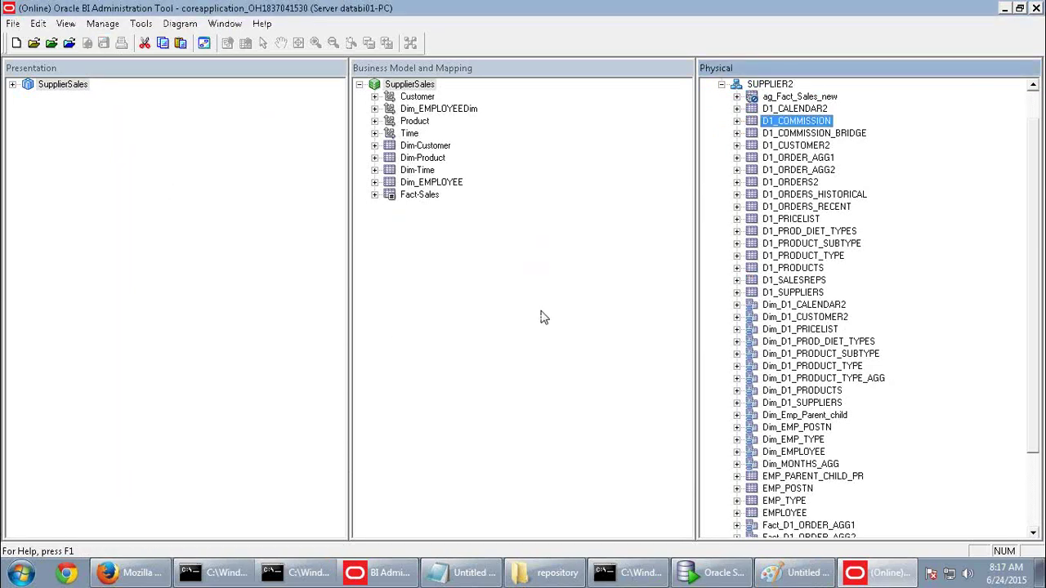
View the data of the D1_COMMISSION physical table and examine the first row's COMM_AMT, COMM_KEY and CUST_KEY columns
right_click(799, 122)
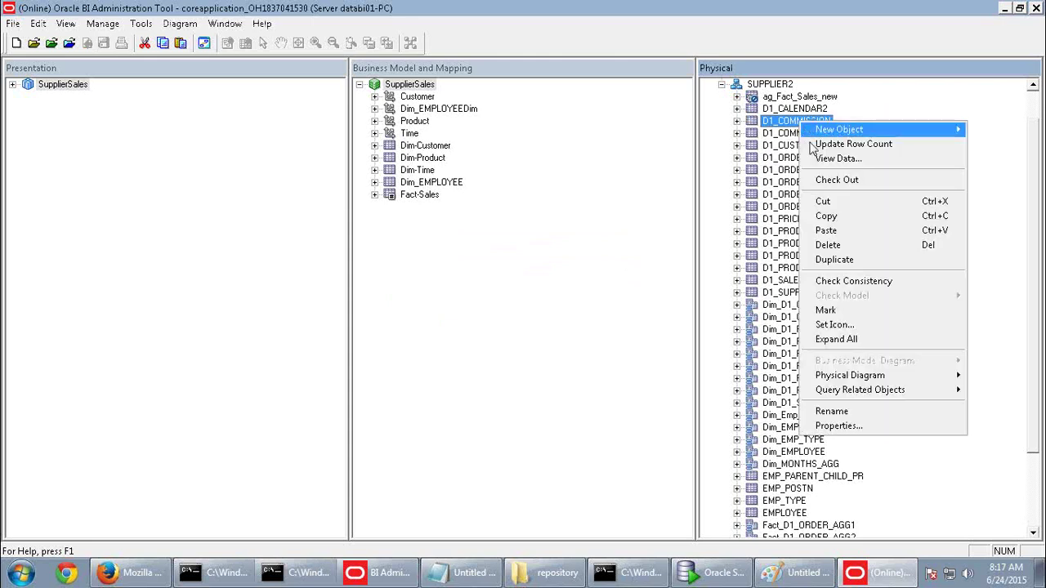
left_click(838, 158)
left_click(537, 322)
left_click(658, 273)
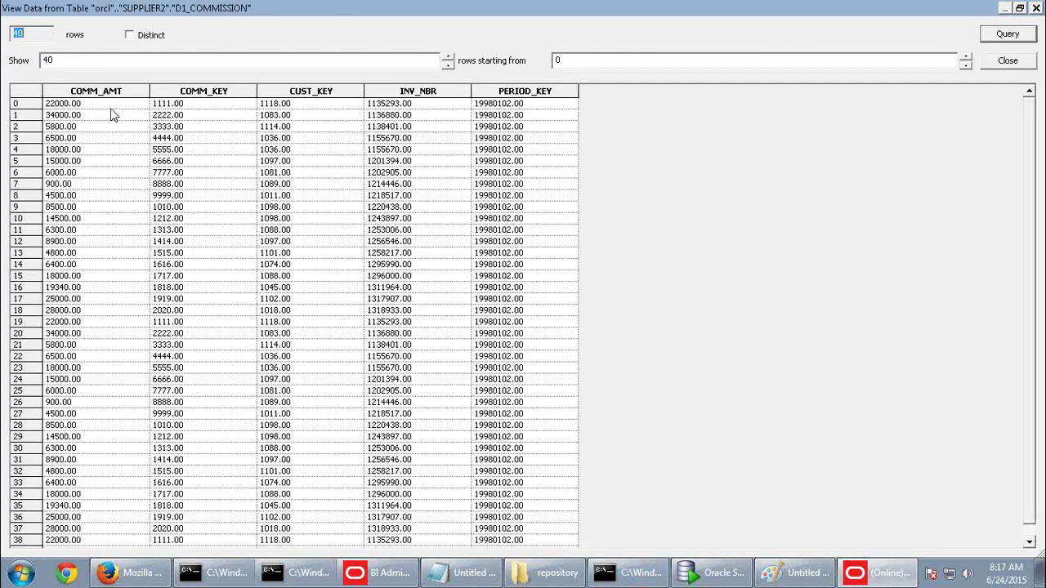
left_click(112, 107)
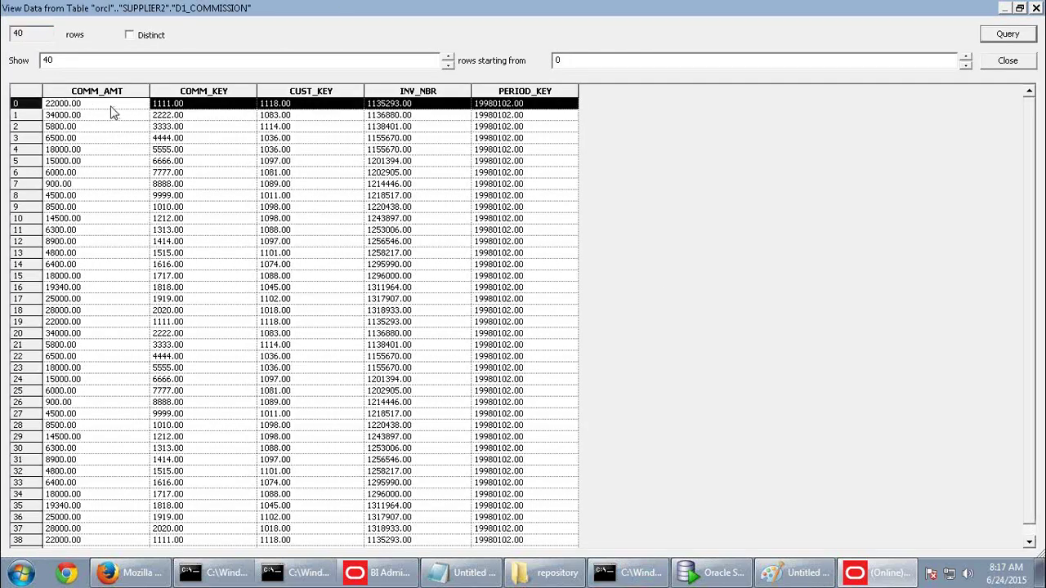
left_click(198, 108)
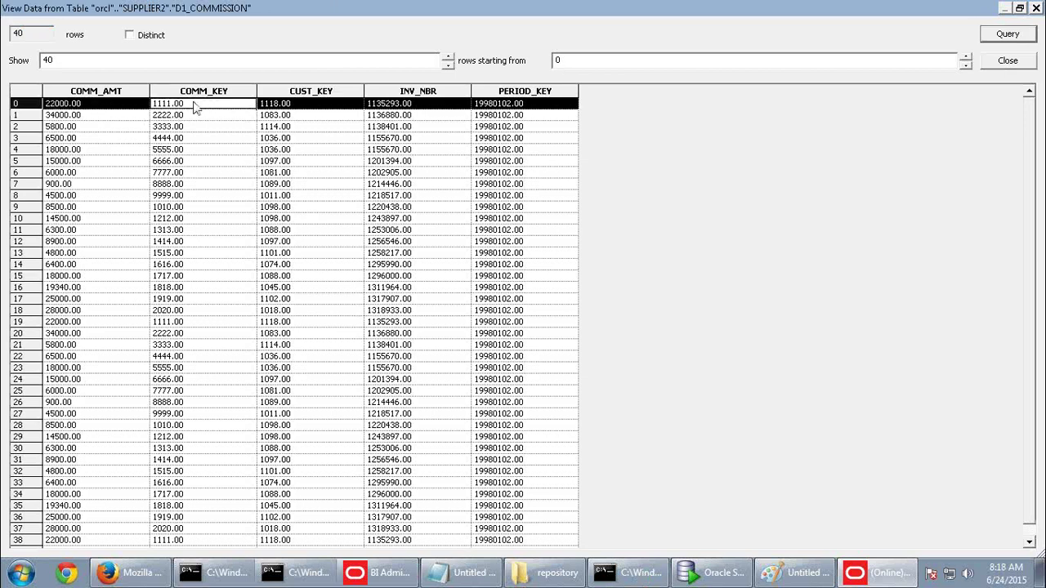
left_click(327, 109)
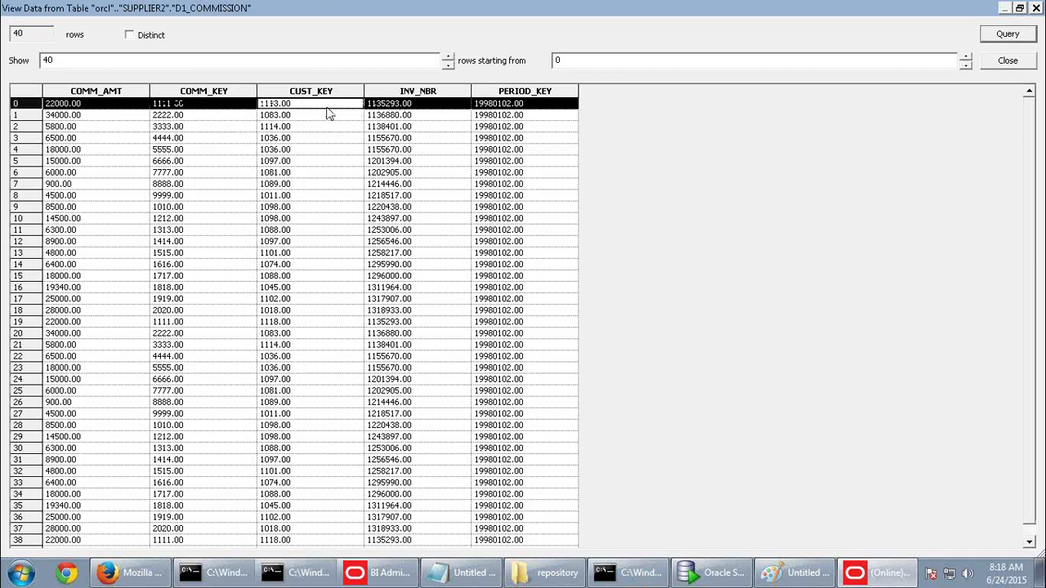
Examine the INV_NBR values of rows 0 and 1 in D1_COMMISSION, plus row 0's CUST_KEY and COMM_KEY
left_click(419, 110)
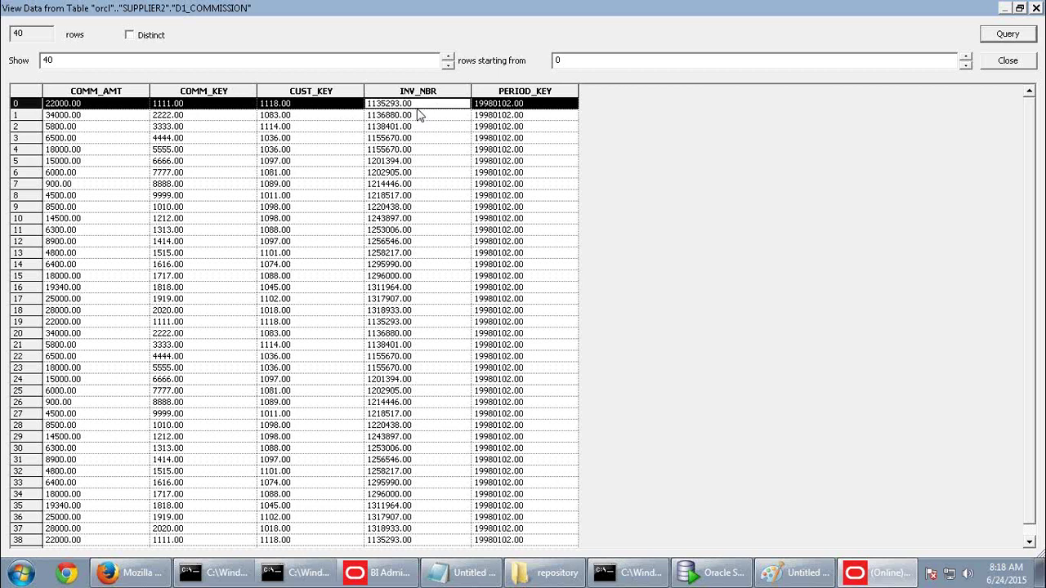
left_click(420, 115)
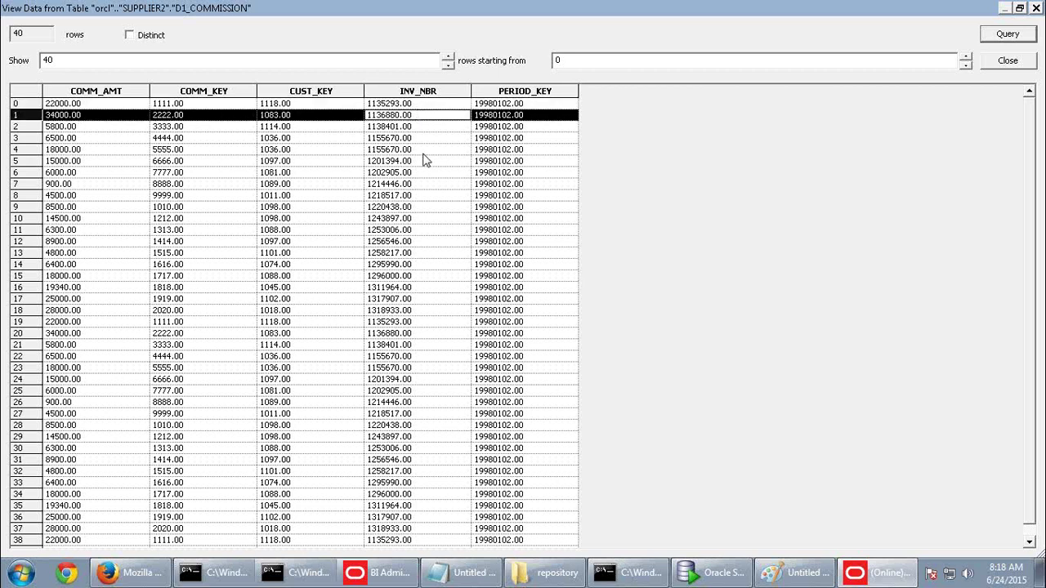
left_click(303, 104)
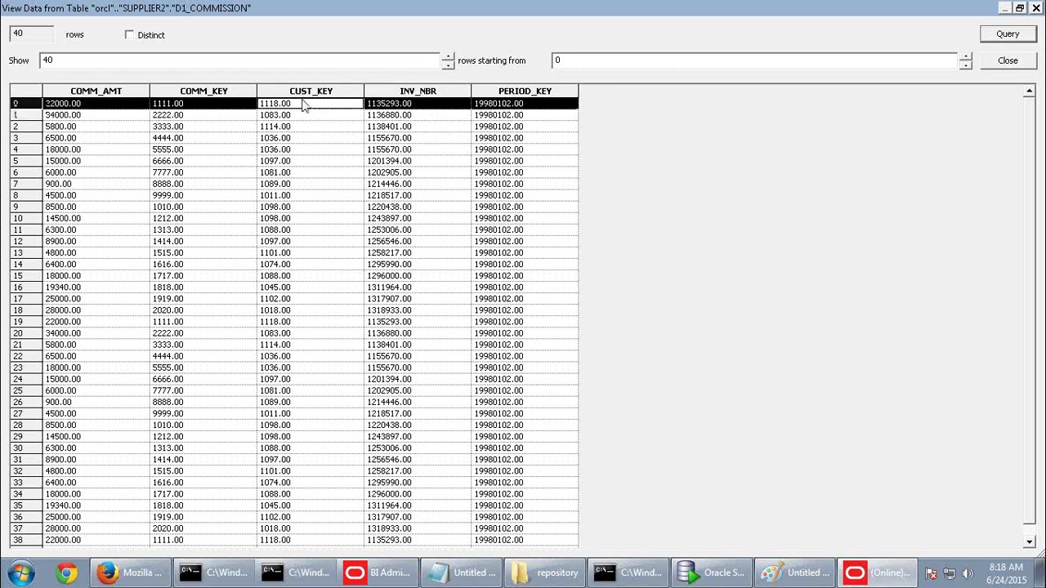
left_click(191, 107)
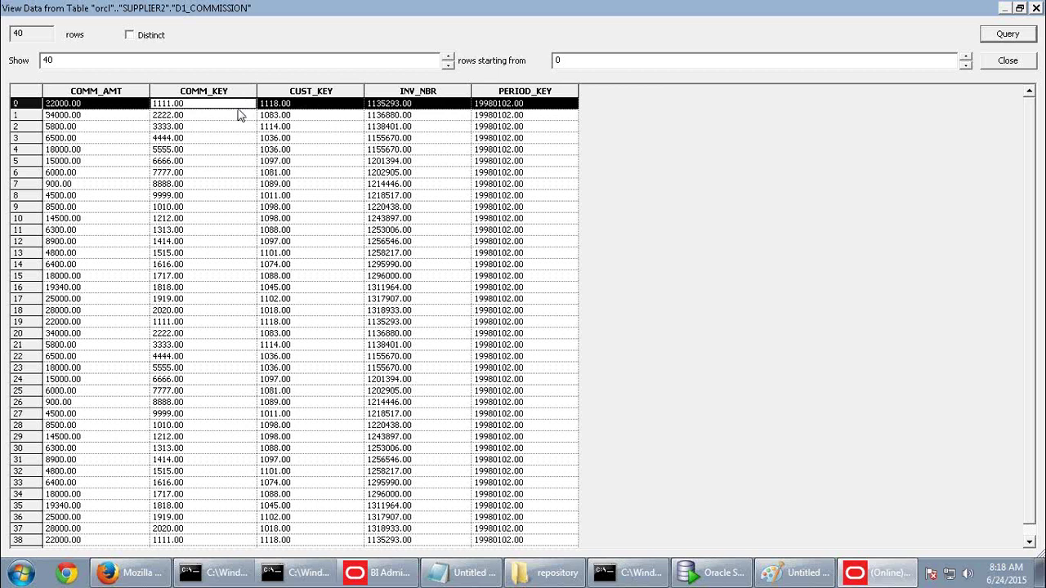
left_click(308, 109)
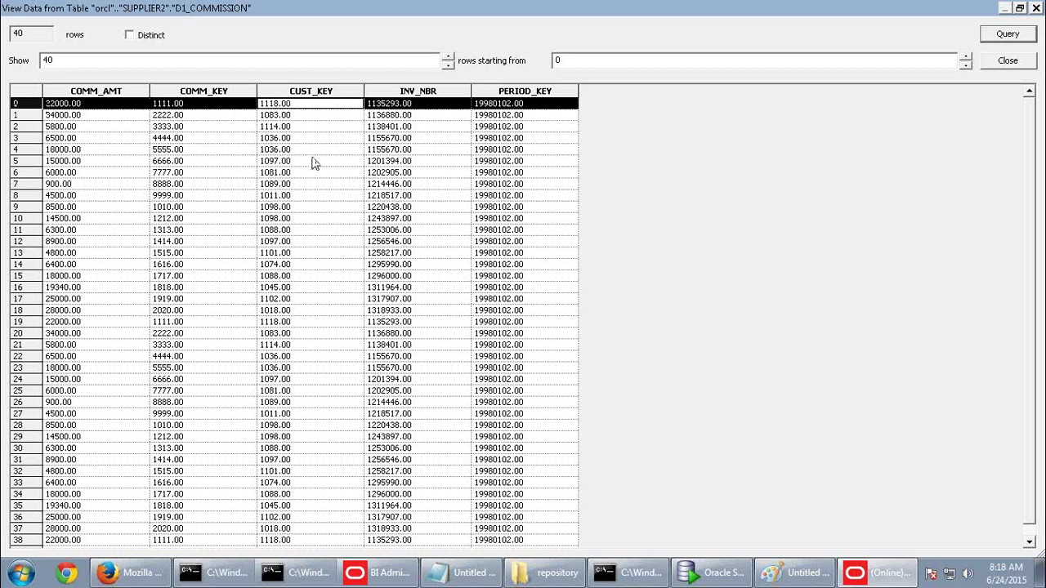
Compare rows 0 and 38 of D1_COMMISSION across the CUST_KEY, INV_NBR, COMM_KEY and COMM_AMT columns
left_click(310, 437)
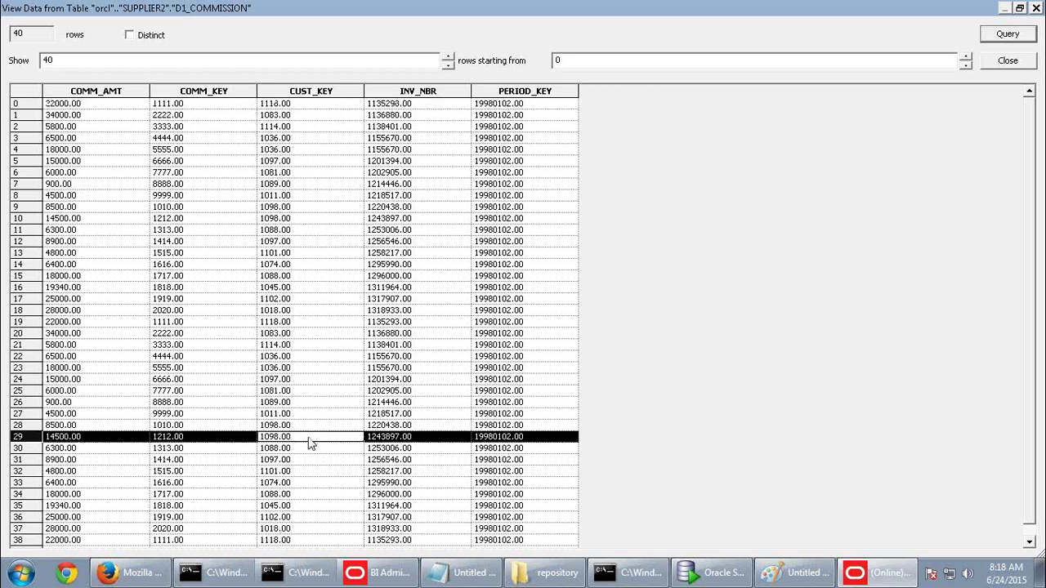
left_click(308, 540)
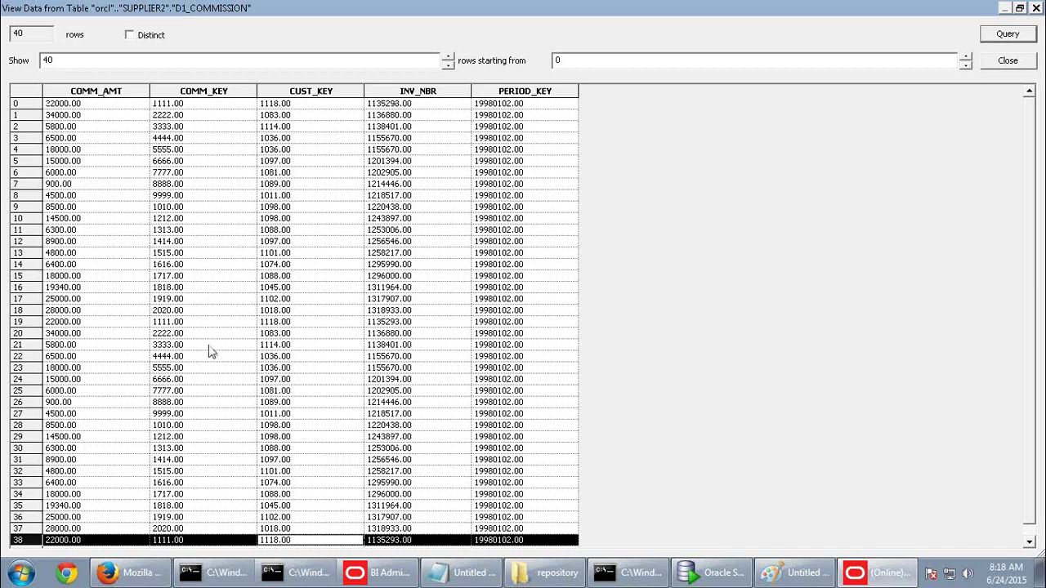
left_click(413, 106)
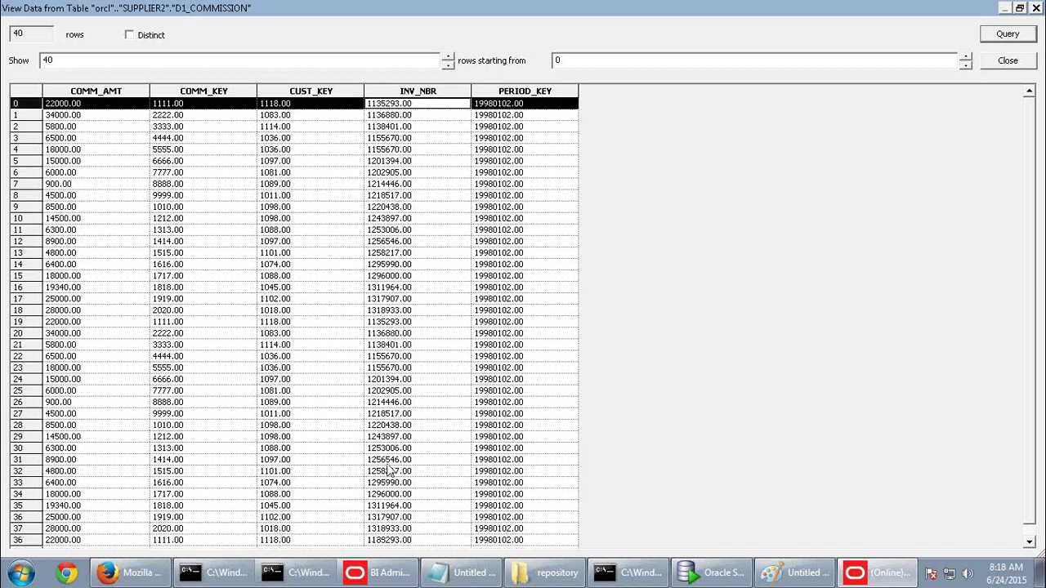
left_click(402, 543)
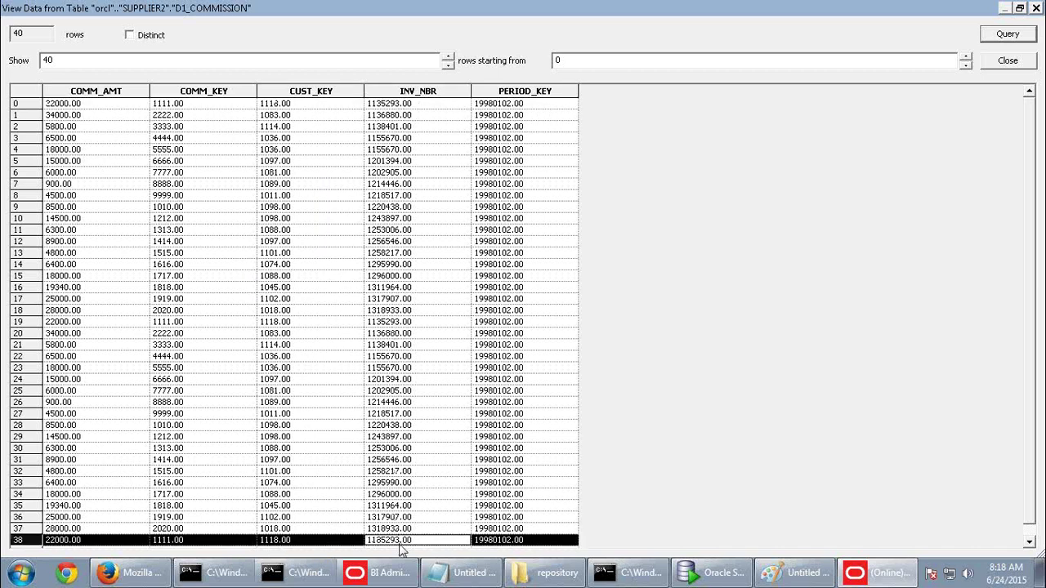
left_click(404, 105)
left_click(407, 542)
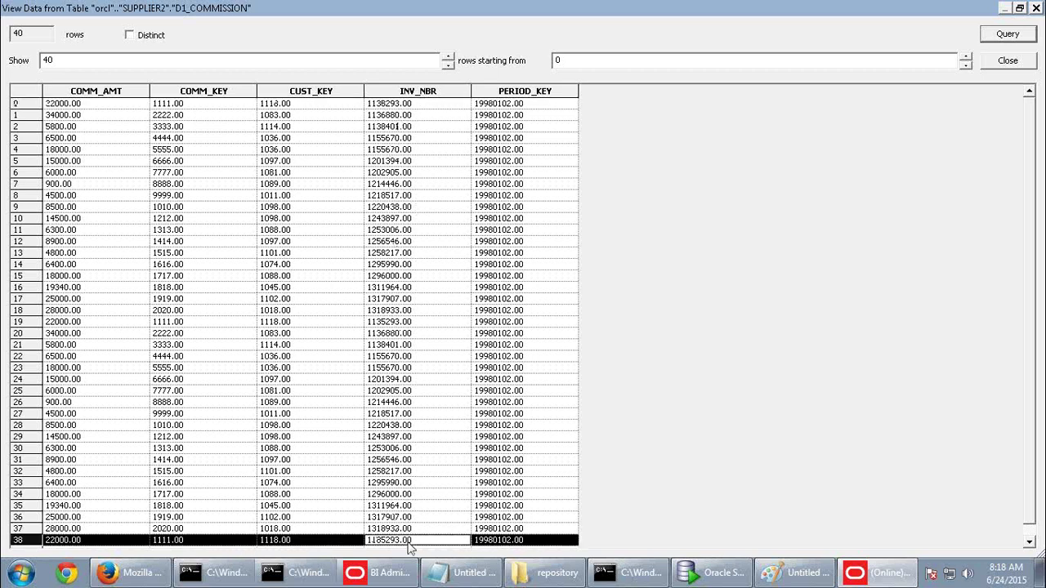
left_click(422, 106)
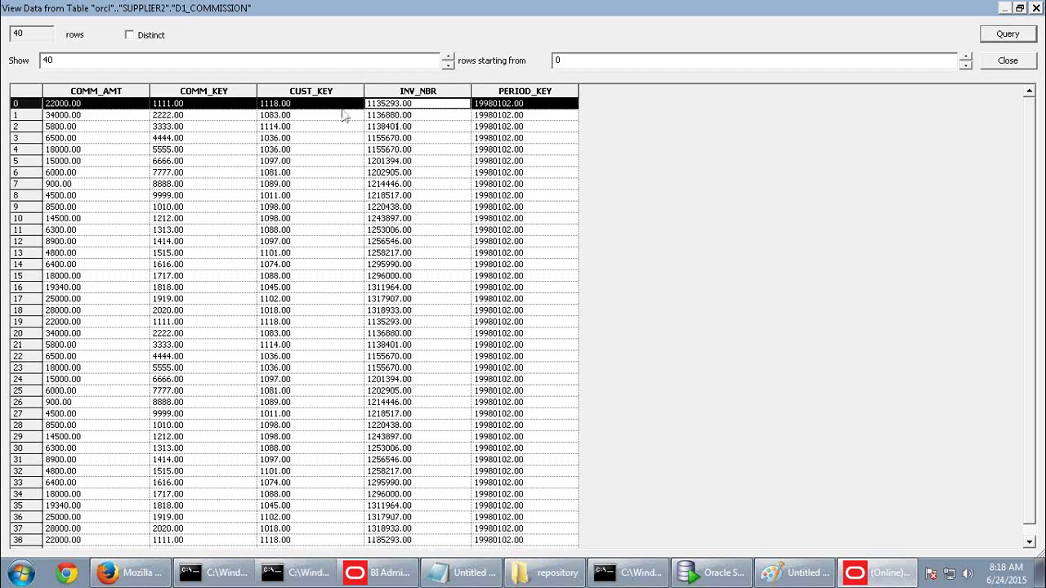
left_click(312, 109)
left_click(309, 541)
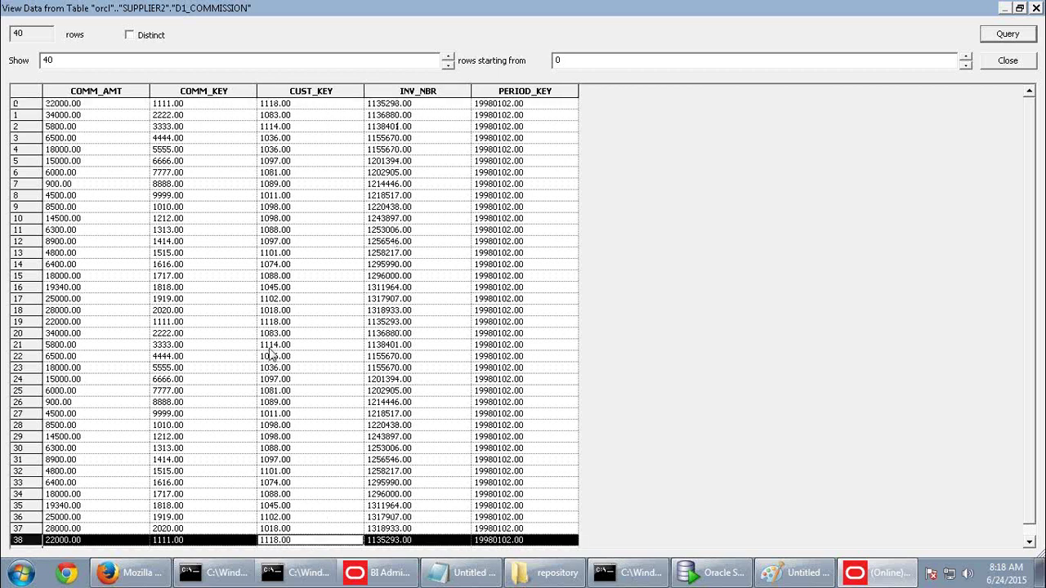
left_click(197, 107)
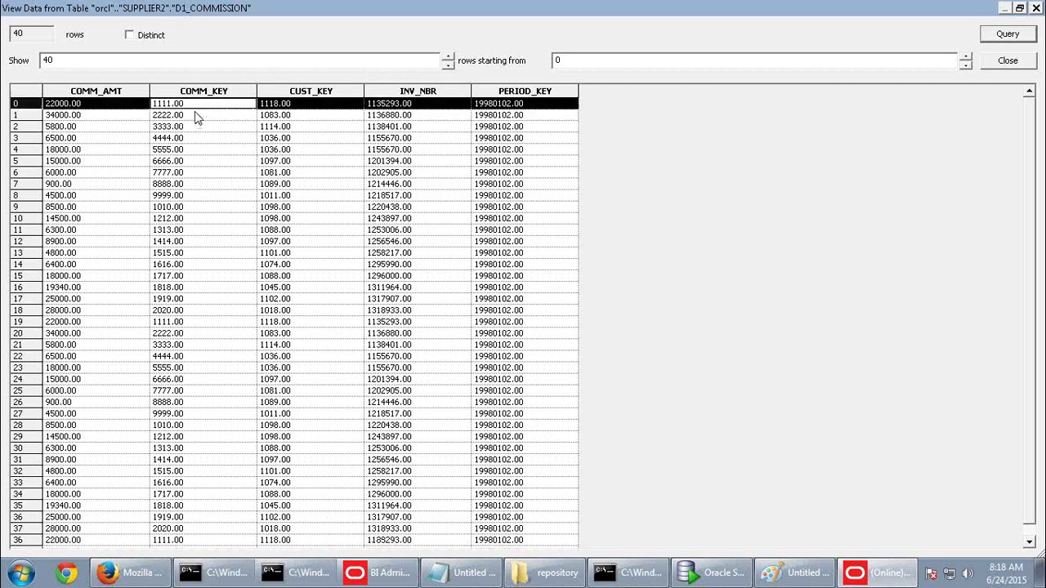
left_click(206, 541)
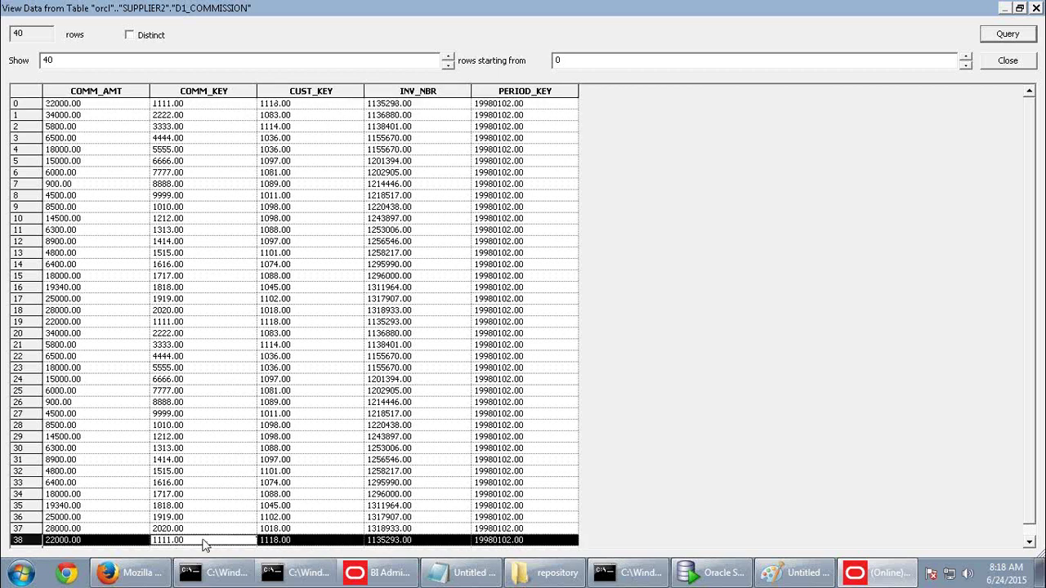
left_click(98, 106)
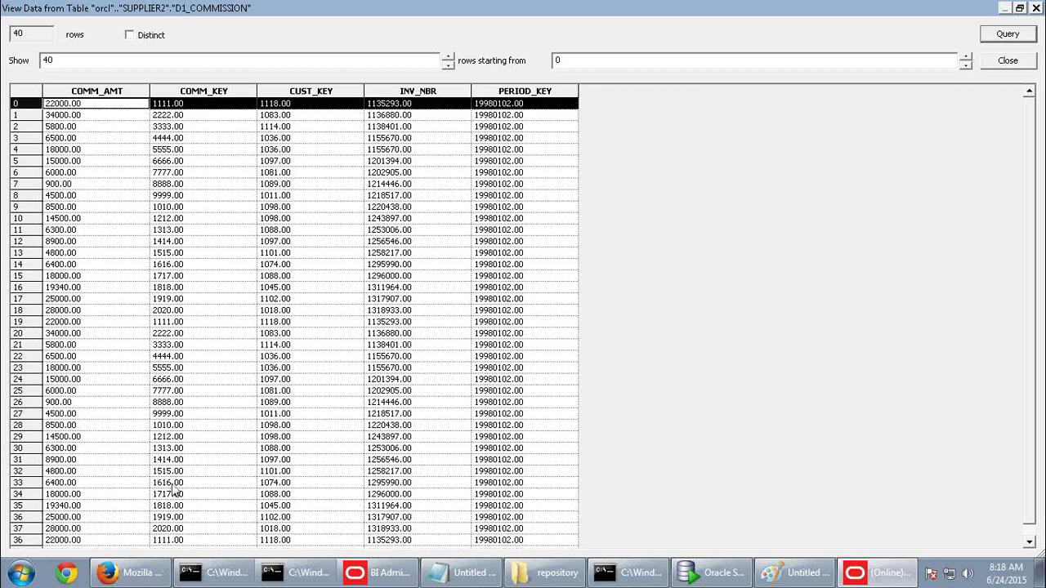
left_click(99, 541)
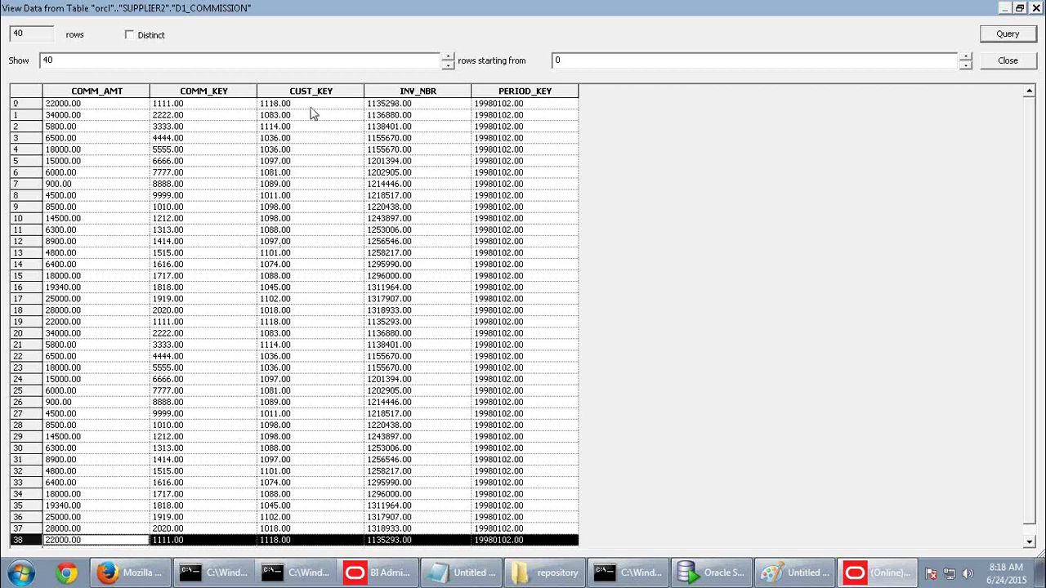
Check row 0's CUST_KEY and COMM_KEY, and compare the COMM_KEY and INV_NBR values of rows 9 and 10
left_click(311, 106)
left_click(205, 108)
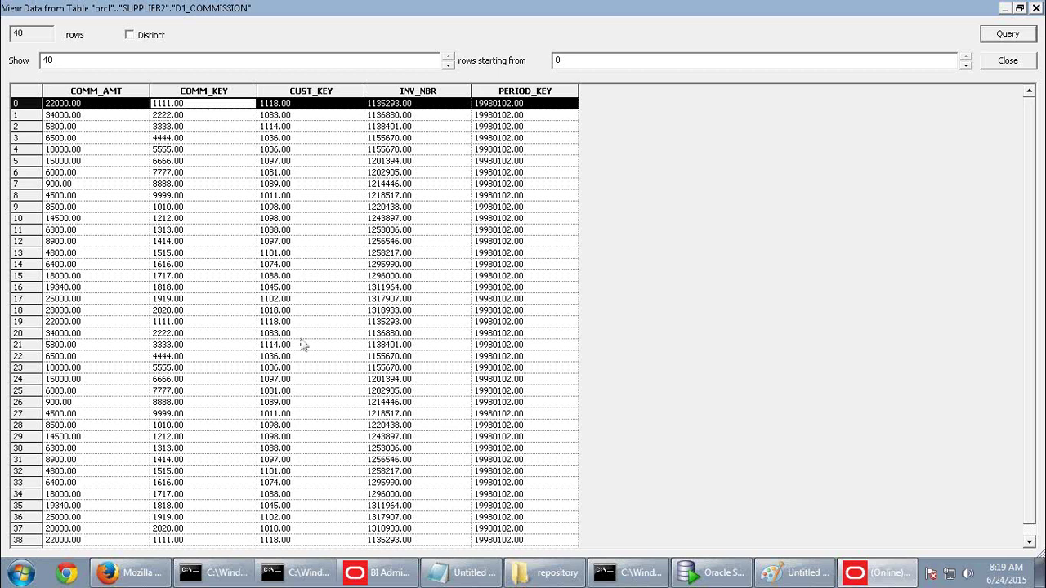
left_click(298, 198)
left_click(302, 209)
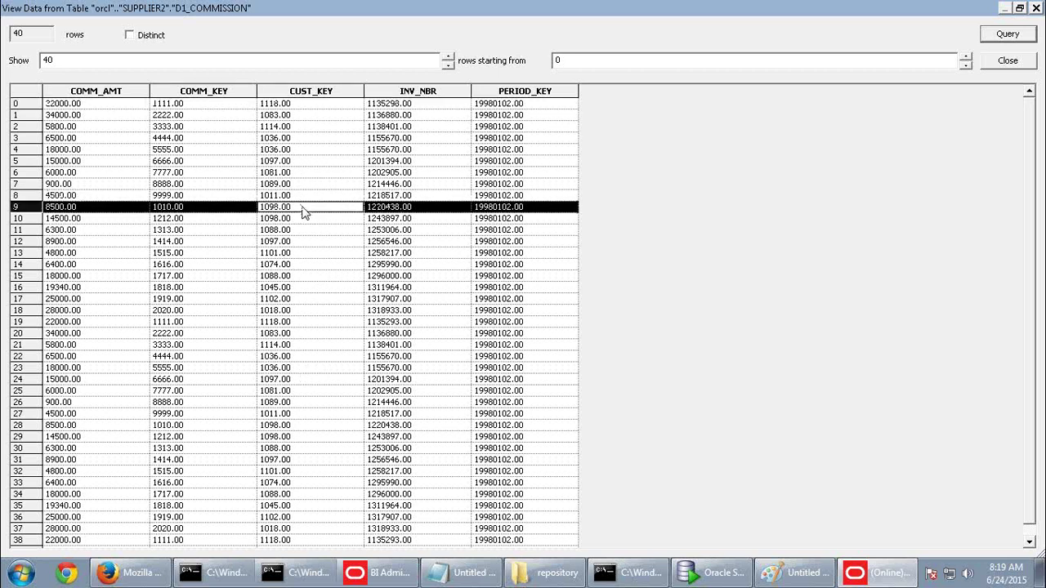
left_click(203, 208)
left_click(203, 219)
left_click(204, 209)
left_click(204, 219)
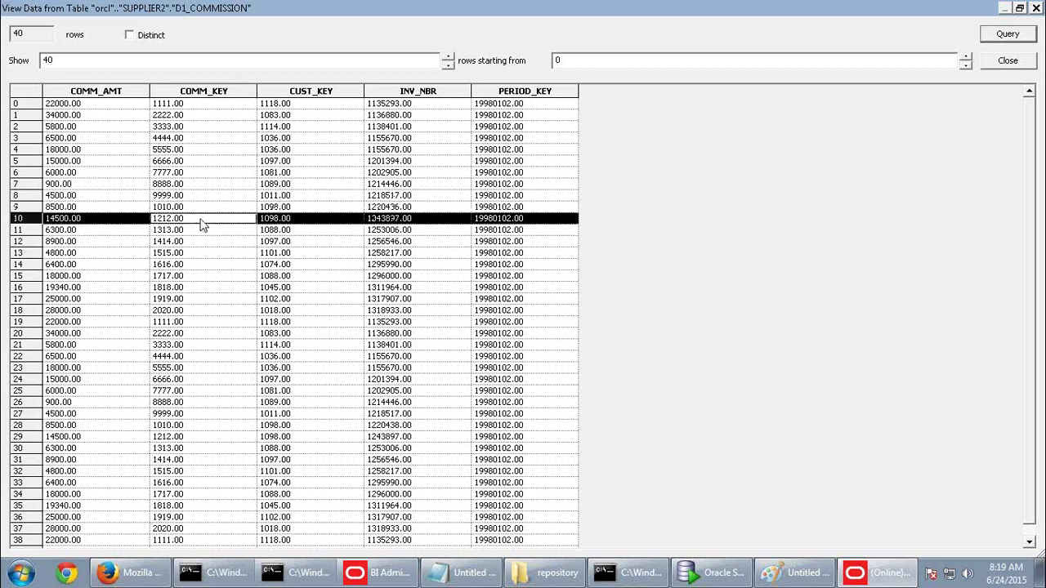
left_click(418, 209)
left_click(420, 219)
left_click(419, 209)
left_click(452, 219)
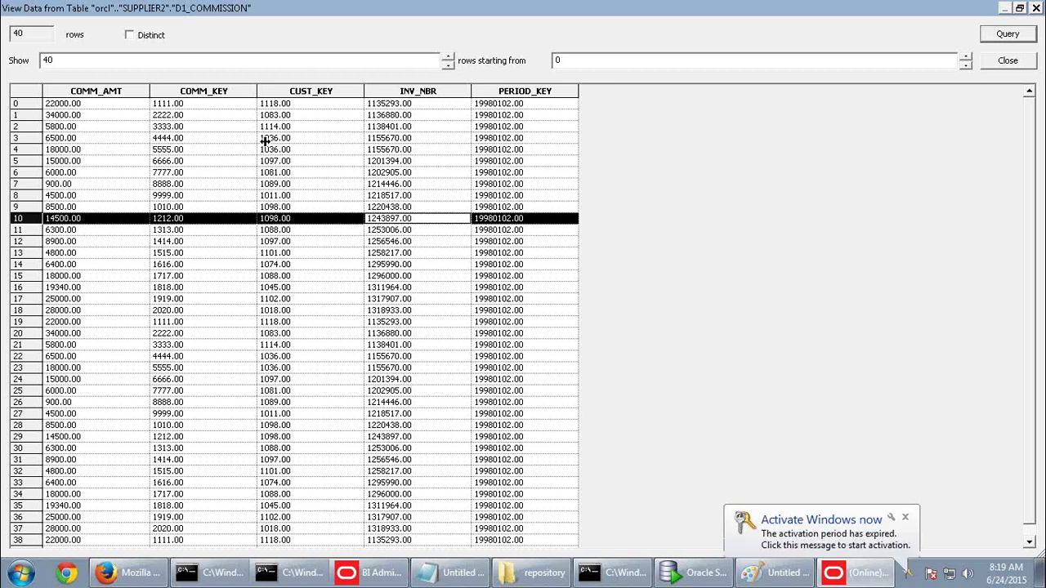
Examine the COMM_KEY values in rows 0, 4 and 11 of D1_COMMISSION and close the data view
left_click(211, 104)
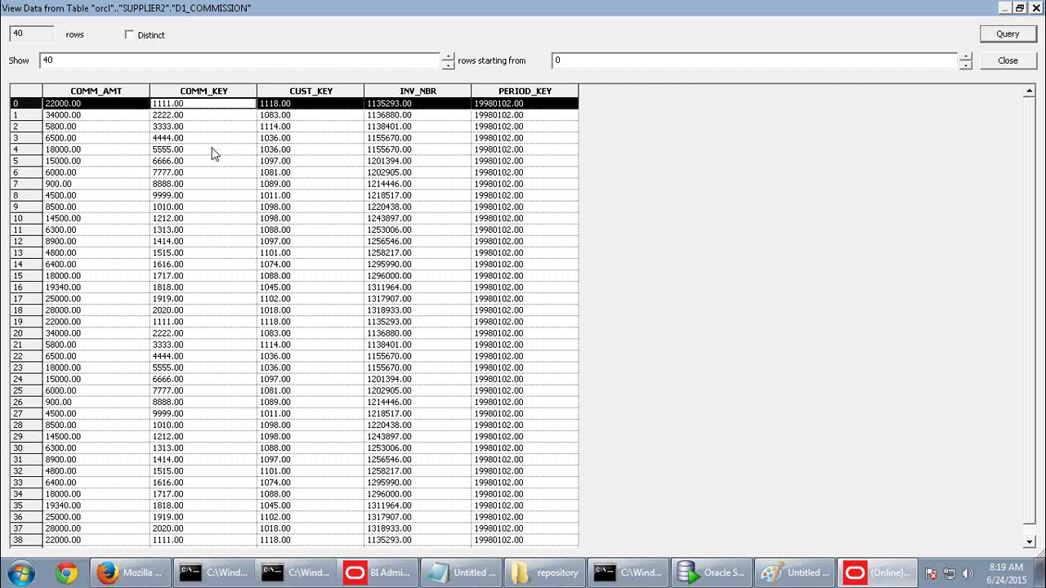
left_click(211, 150)
left_click(231, 231)
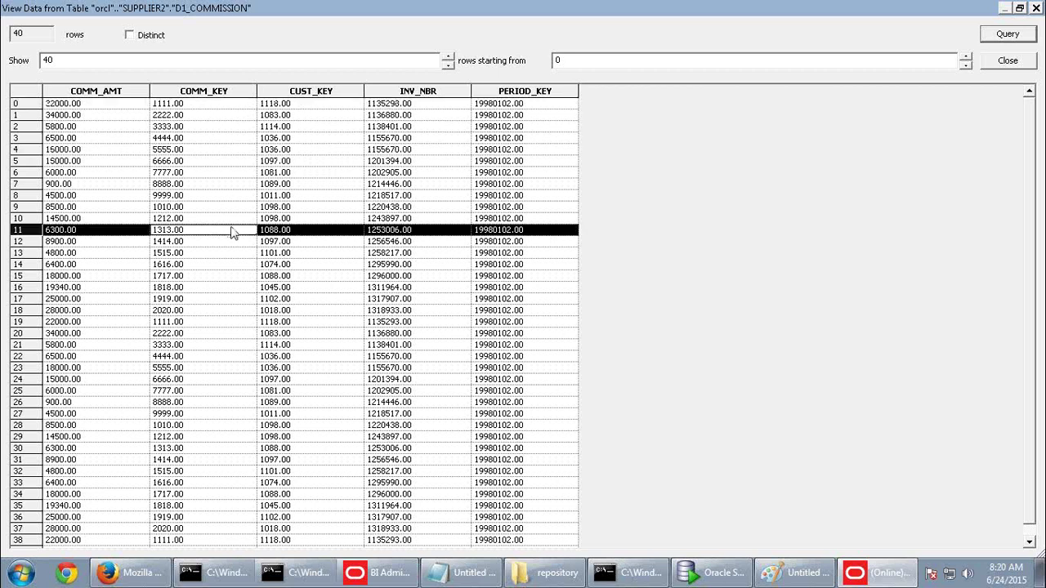
left_click(992, 60)
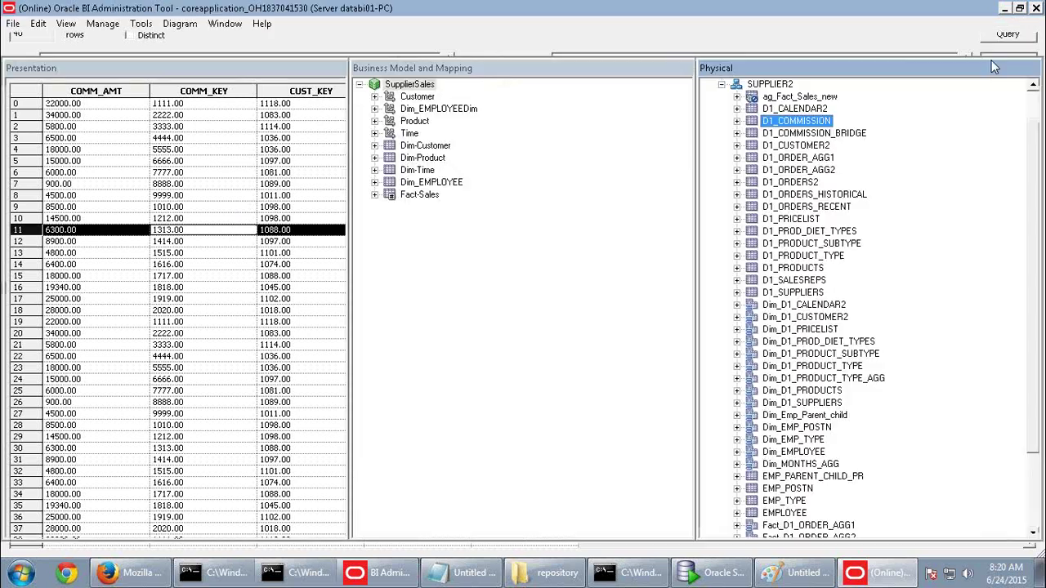
View the data of the D1_COMMISSION_BRIDGE physical table using the SUPPLIER CP connection pool
left_click(818, 133)
right_click(819, 134)
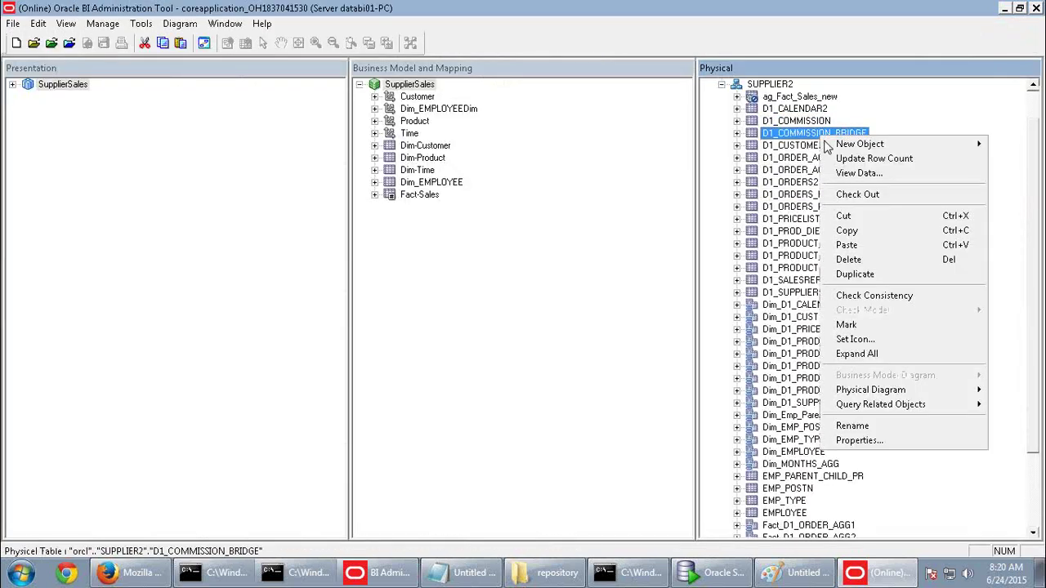
left_click(843, 174)
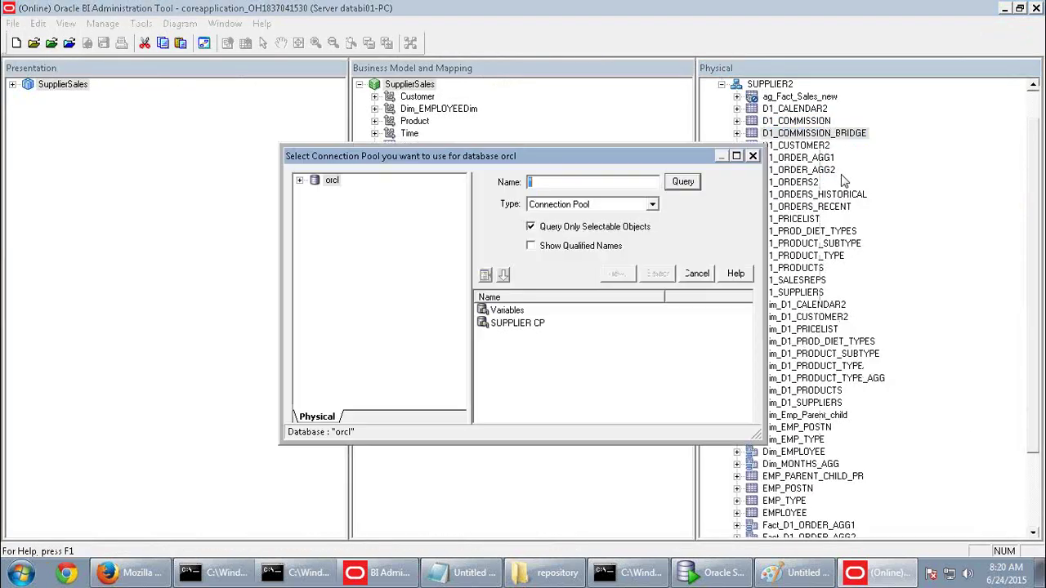
left_click(527, 325)
left_click(658, 273)
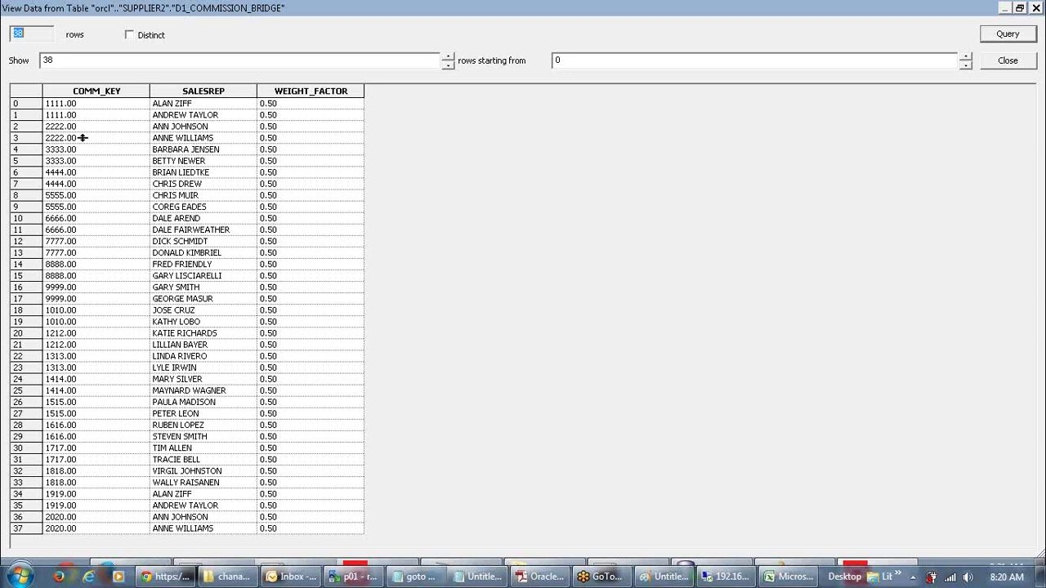
Compare the COMM_KEY and SALESREP values in rows 0, 1 and 34 of D1_COMMISSION_BRIDGE, and close the data view
left_click(97, 116)
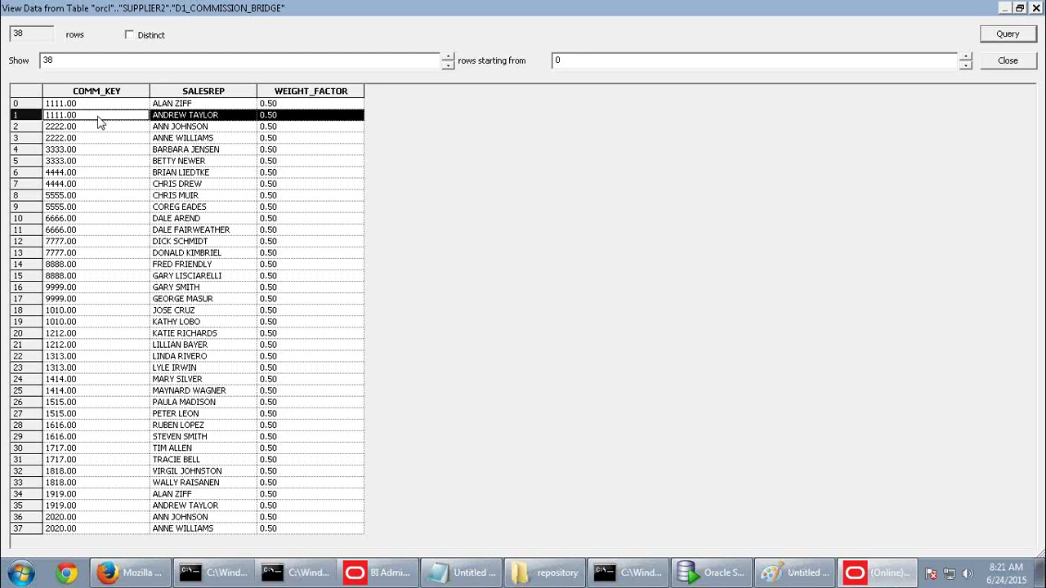
left_click(92, 105)
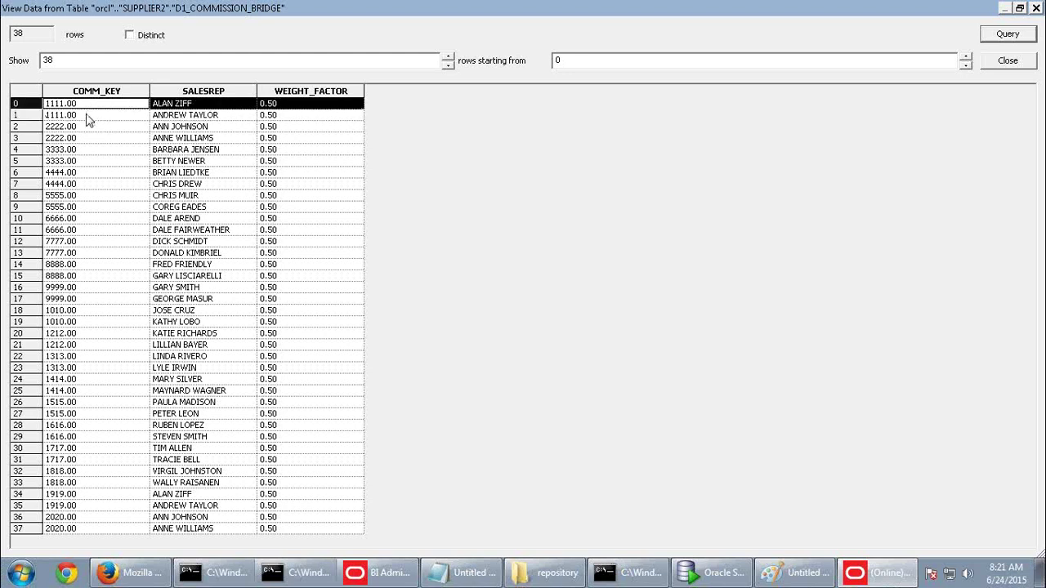
left_click(88, 118)
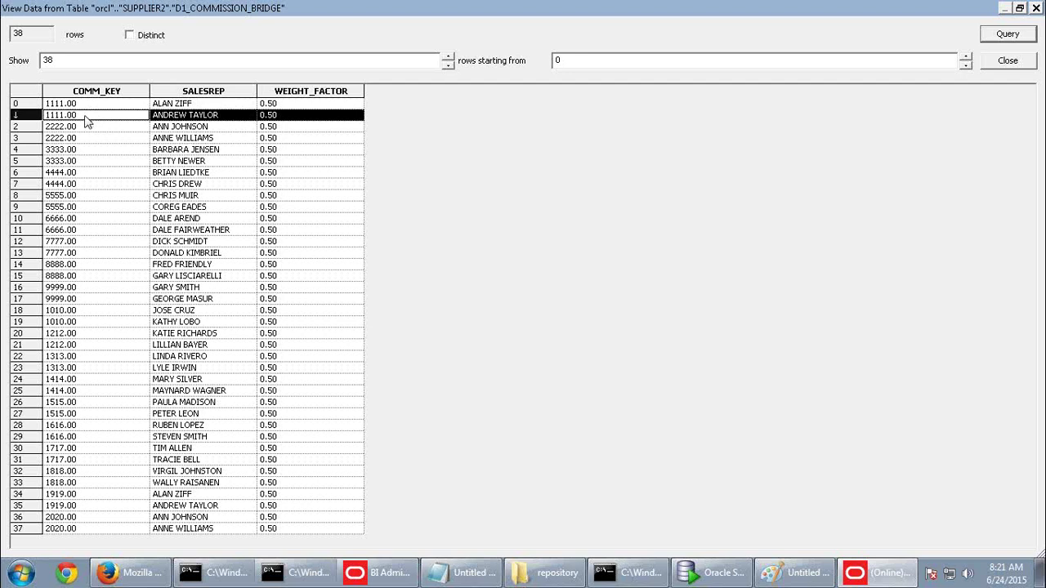
left_click(178, 104)
left_click(188, 115)
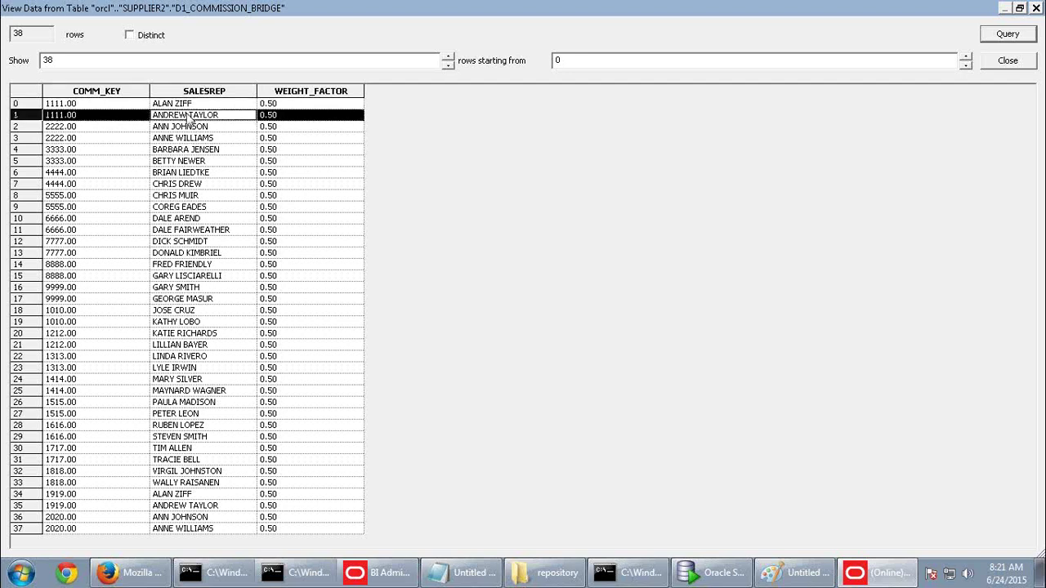
left_click(191, 105)
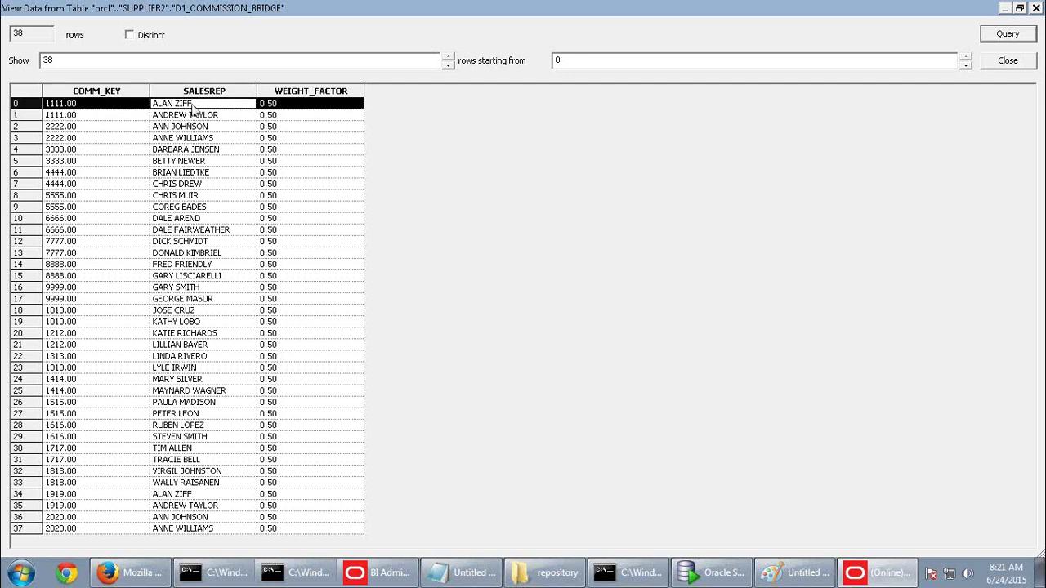
left_click(189, 496)
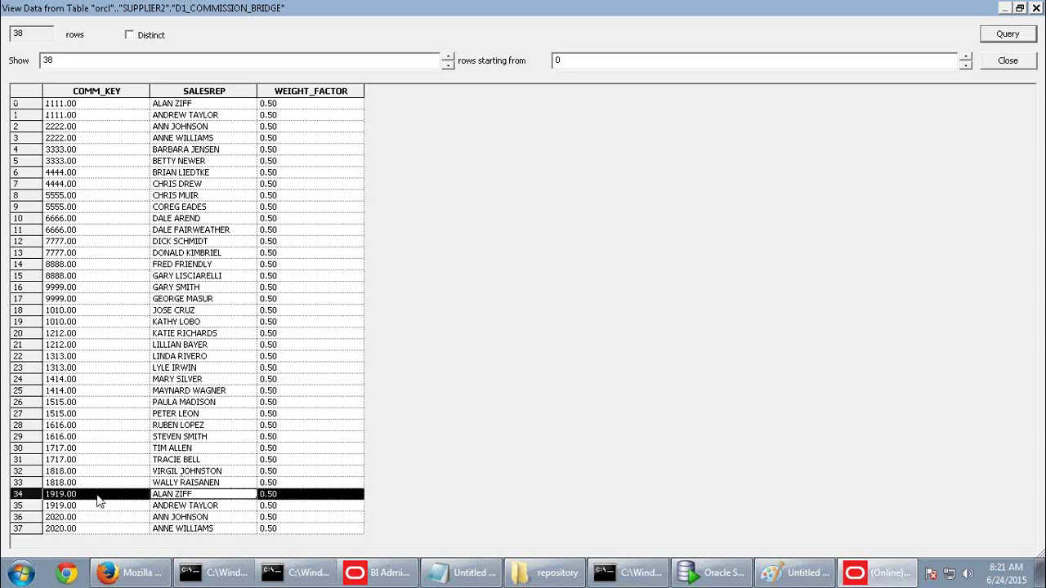
left_click(93, 115)
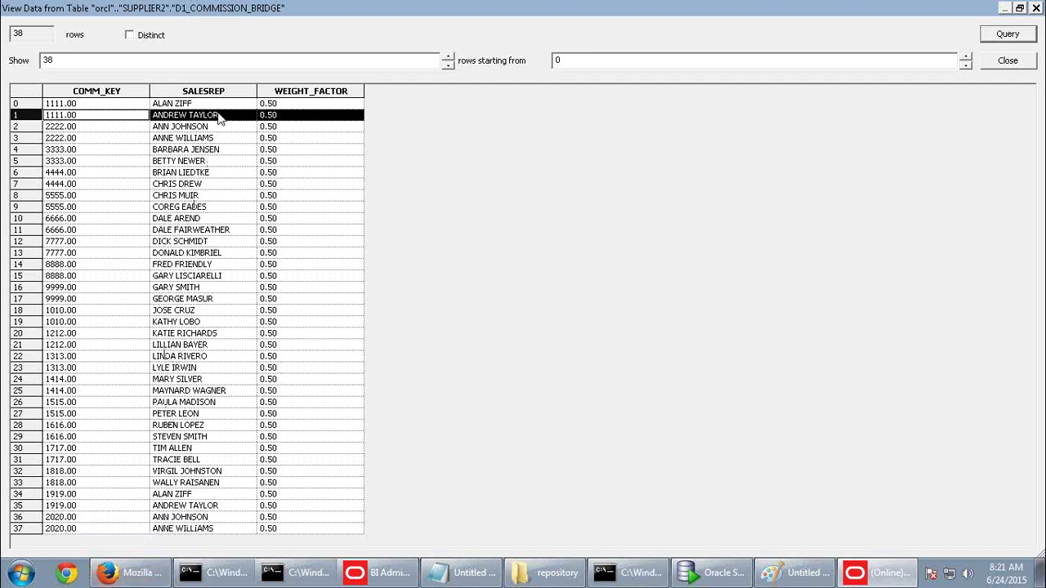
mouse_move(178, 575)
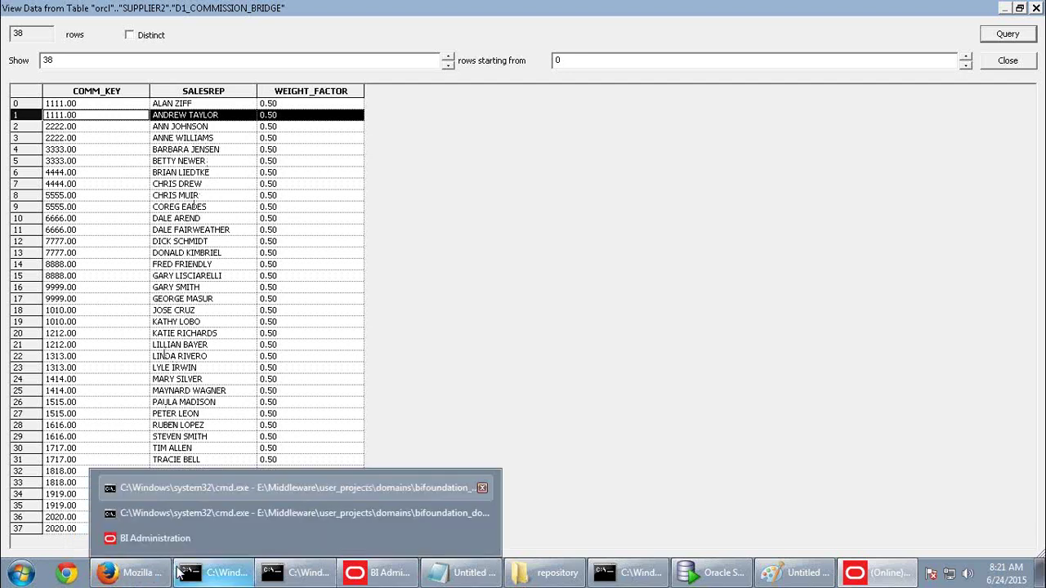
left_click(1036, 8)
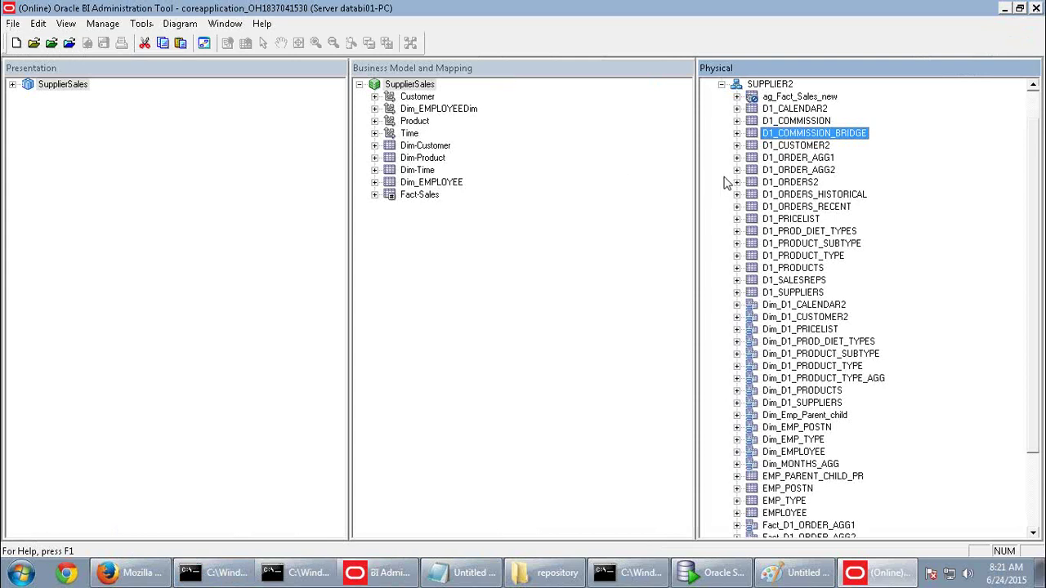
View the data of the D1_COMMISSION physical table using the SUPPLIER CP connection pool
left_click(785, 121)
right_click(784, 121)
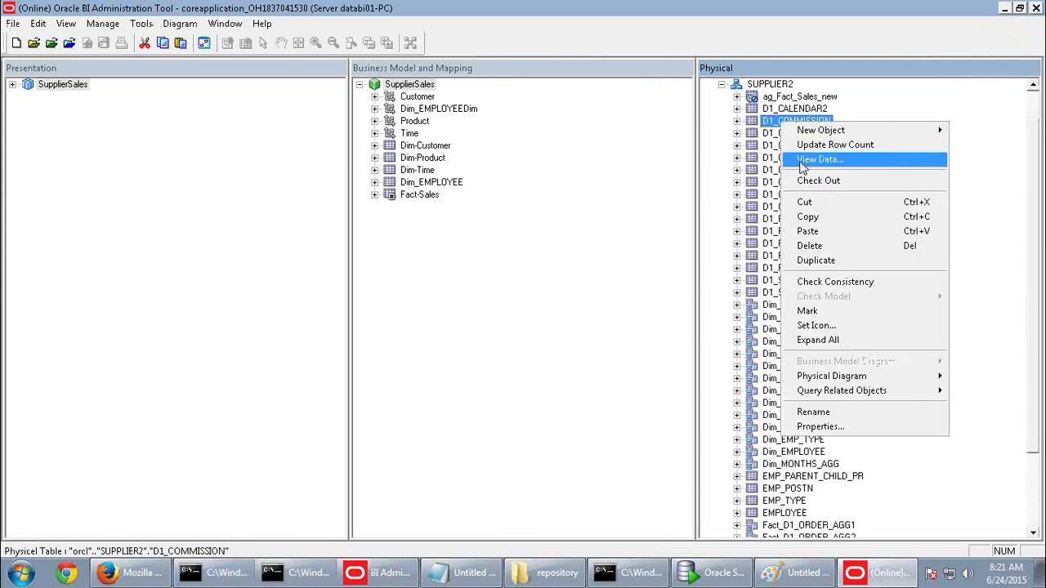
left_click(803, 160)
left_click(517, 323)
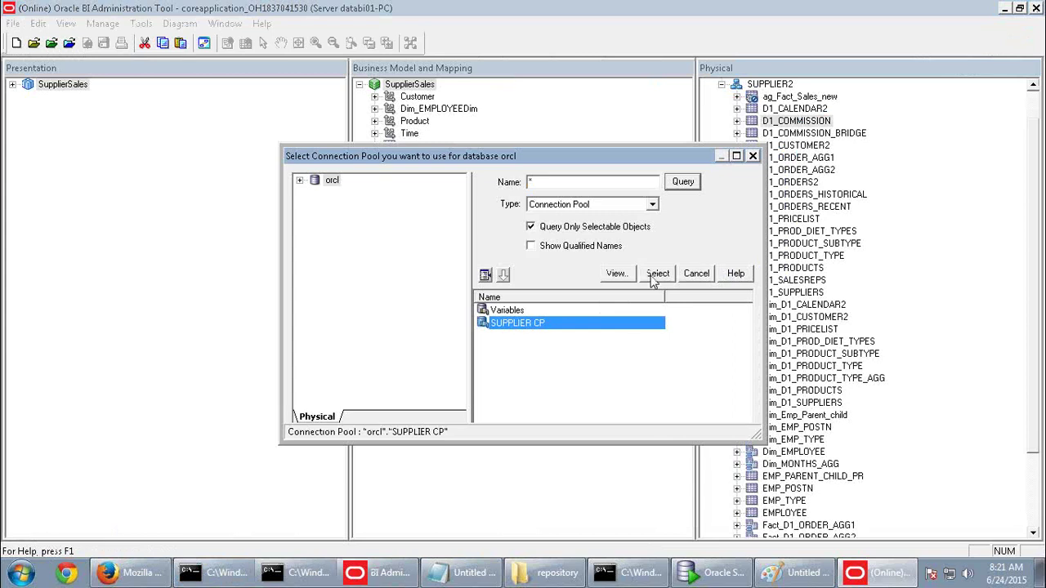
left_click(656, 276)
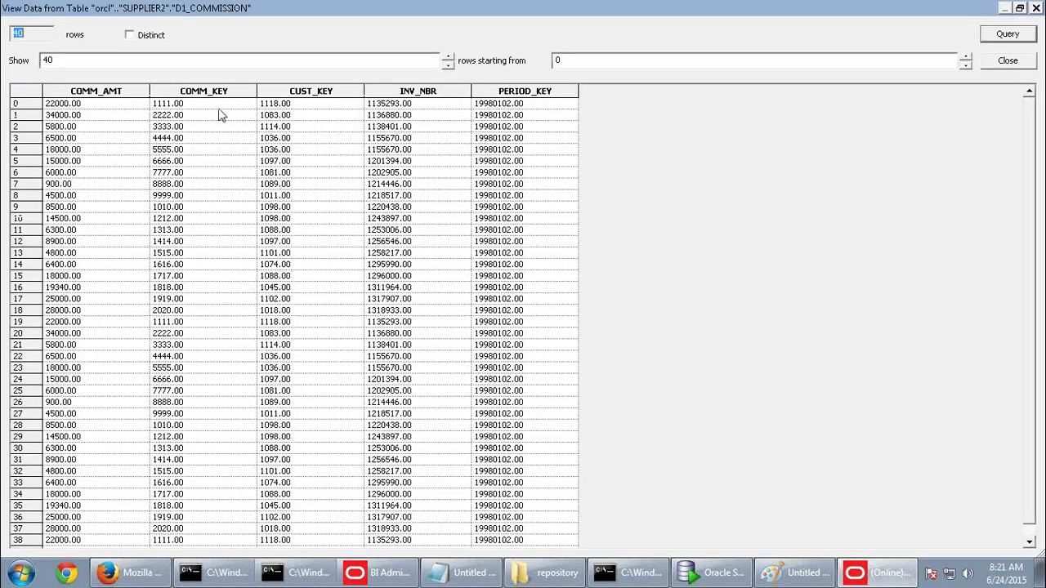
Compare the COMM_KEY, COMM_AMT and CUST_KEY values of rows 0 and 19 in D1_COMMISSION
left_click(210, 105)
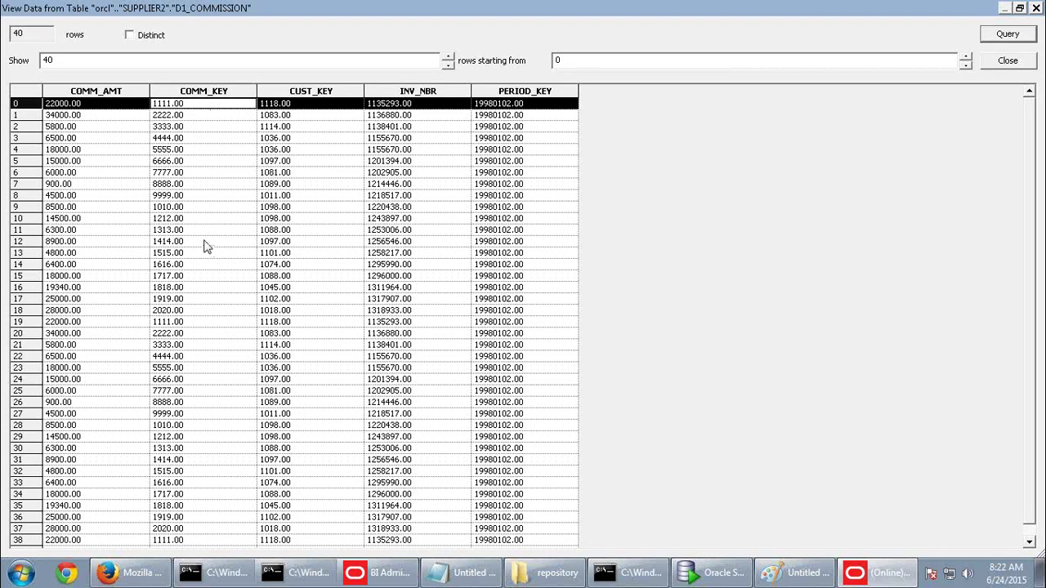
left_click(185, 323)
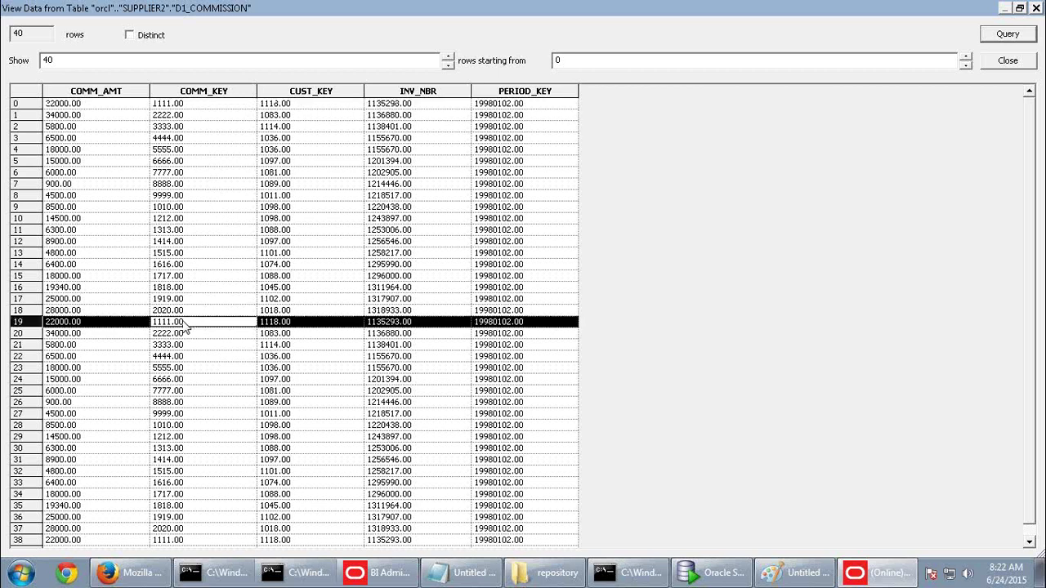
left_click(92, 106)
left_click(105, 324)
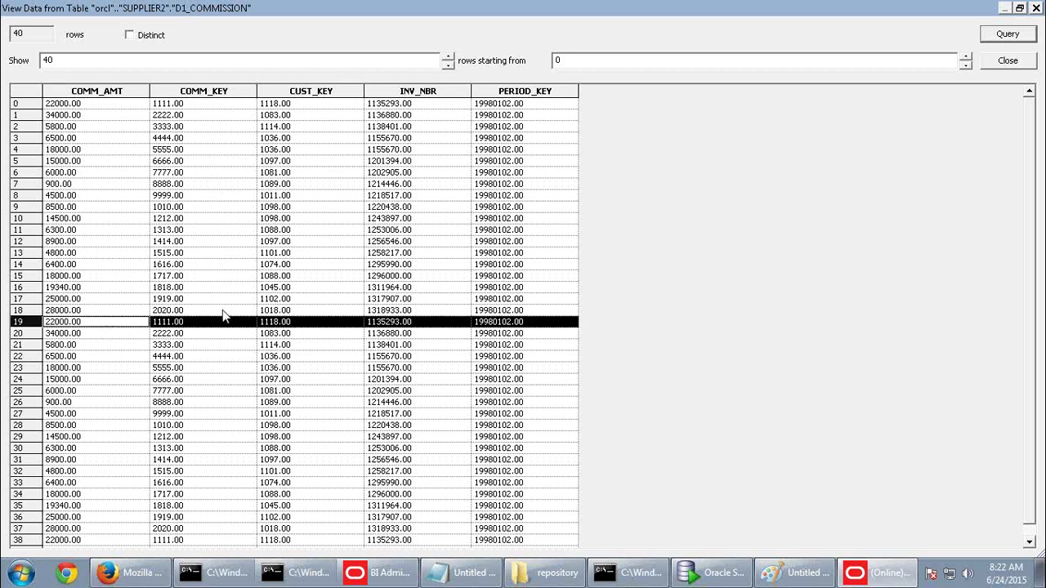
left_click(297, 326)
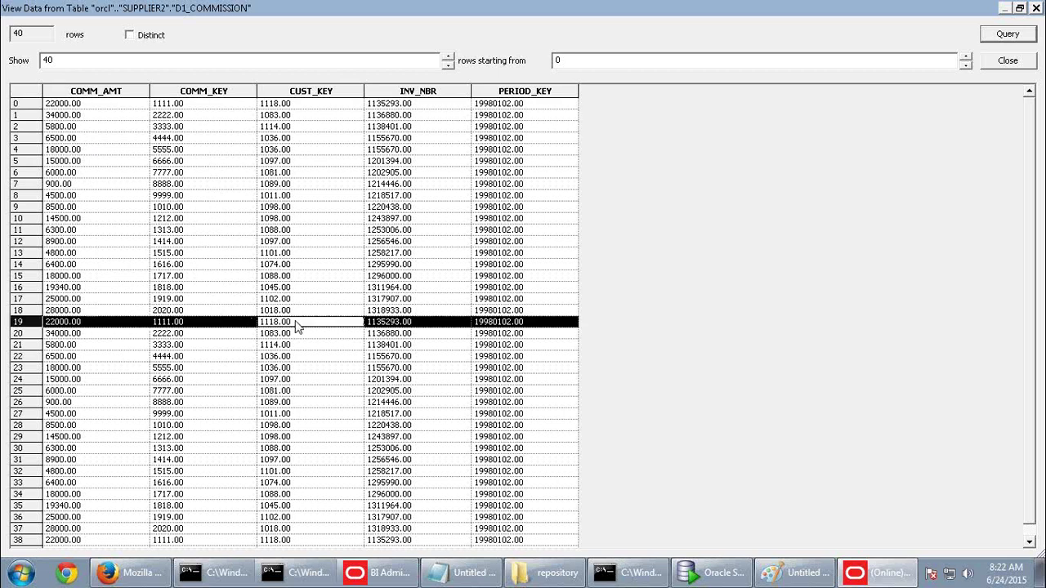
left_click(300, 106)
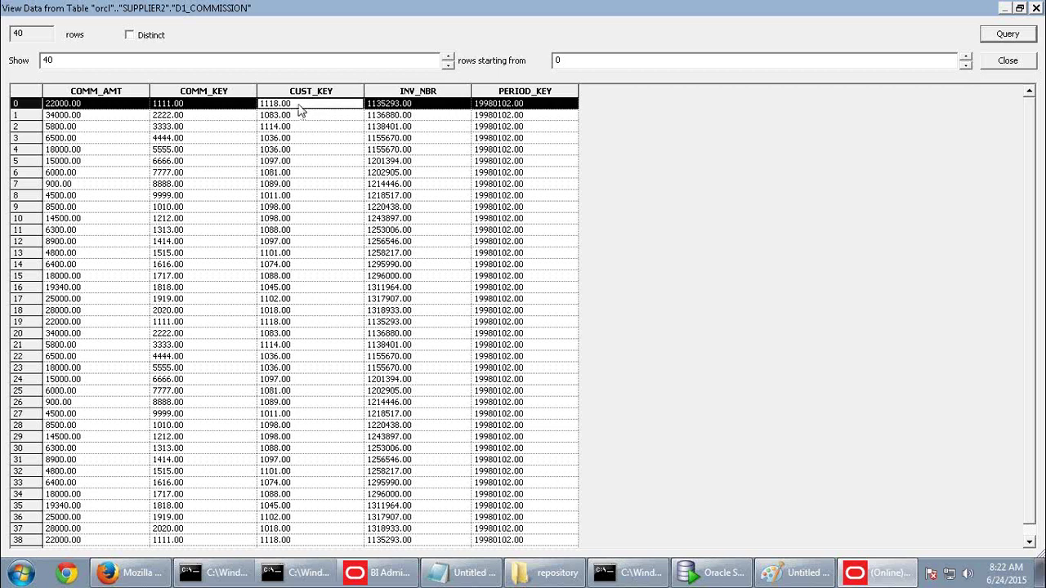
Compare the COMM_KEY values in rows 38, 19 and 0, and check row 0's CUST_KEY
left_click(190, 542)
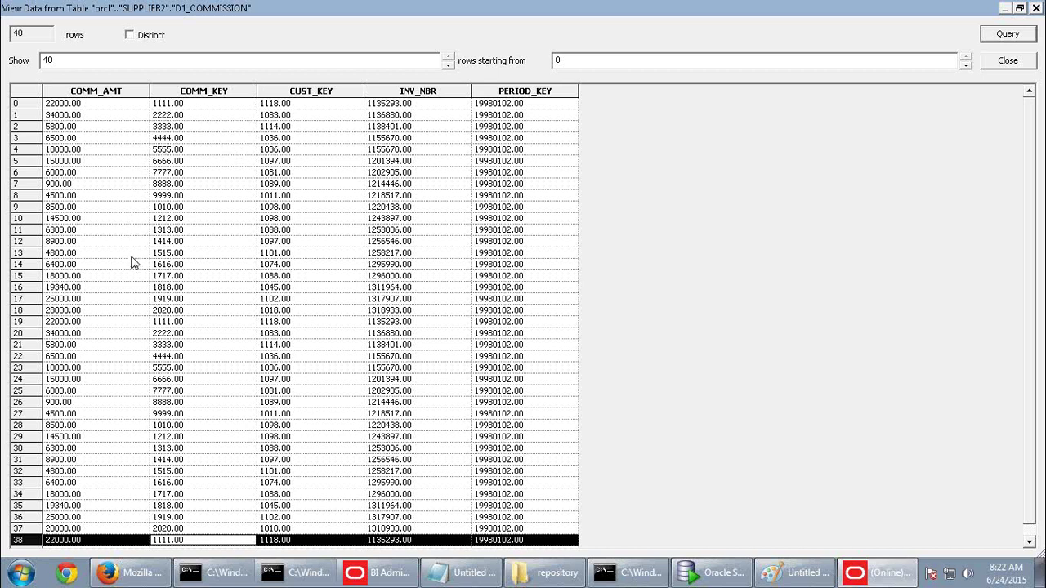
left_click(197, 326)
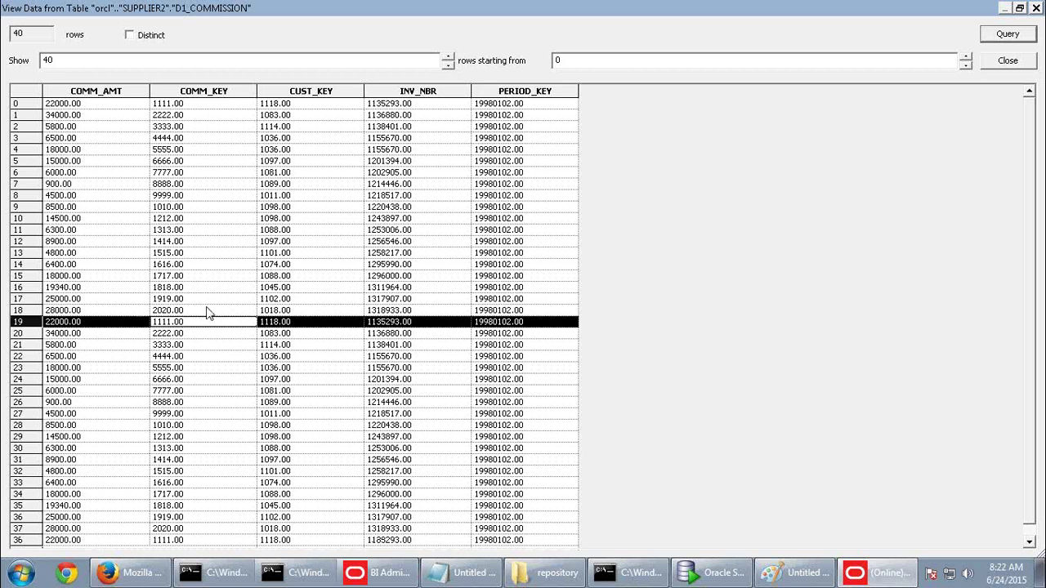
left_click(207, 107)
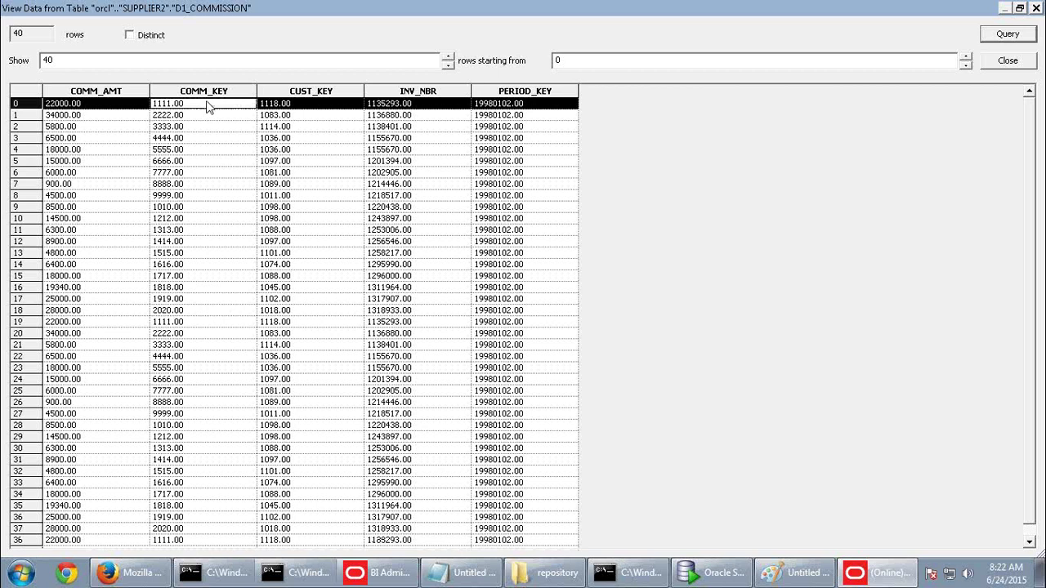
left_click(300, 107)
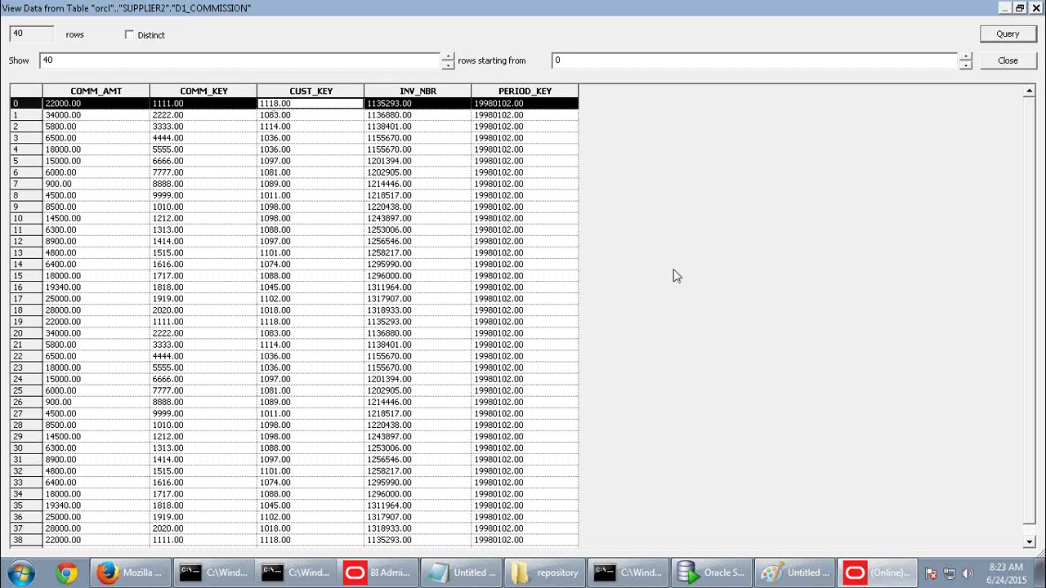
Examine the CUST_KEY values in rows 0, 1, 2, 4, 7, 12 and 17 of D1_COMMISSION
left_click(322, 185)
left_click(330, 242)
left_click(329, 303)
left_click(307, 105)
left_click(308, 127)
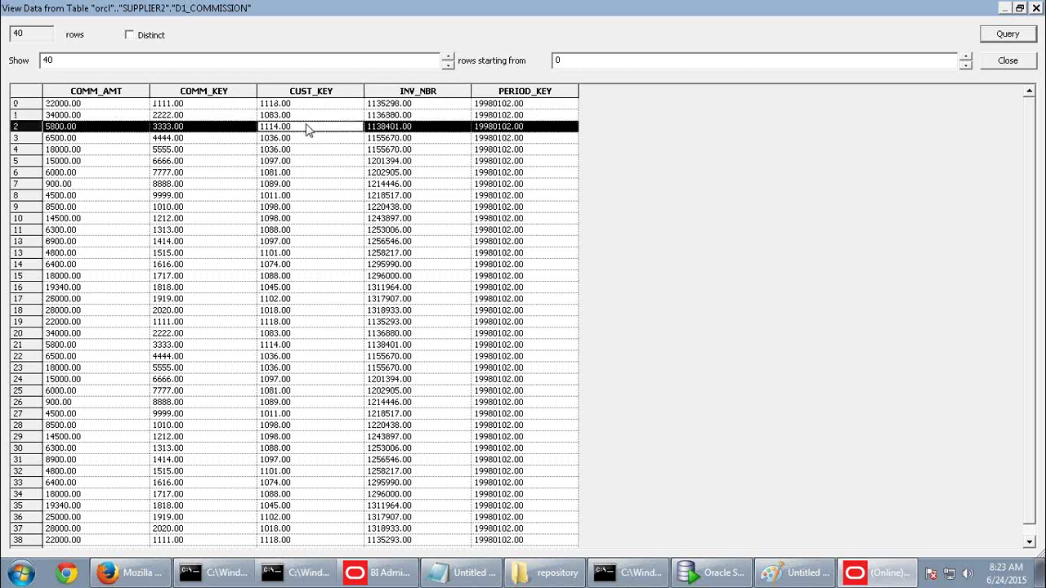
left_click(313, 150)
left_click(317, 104)
left_click(322, 115)
left_click(328, 151)
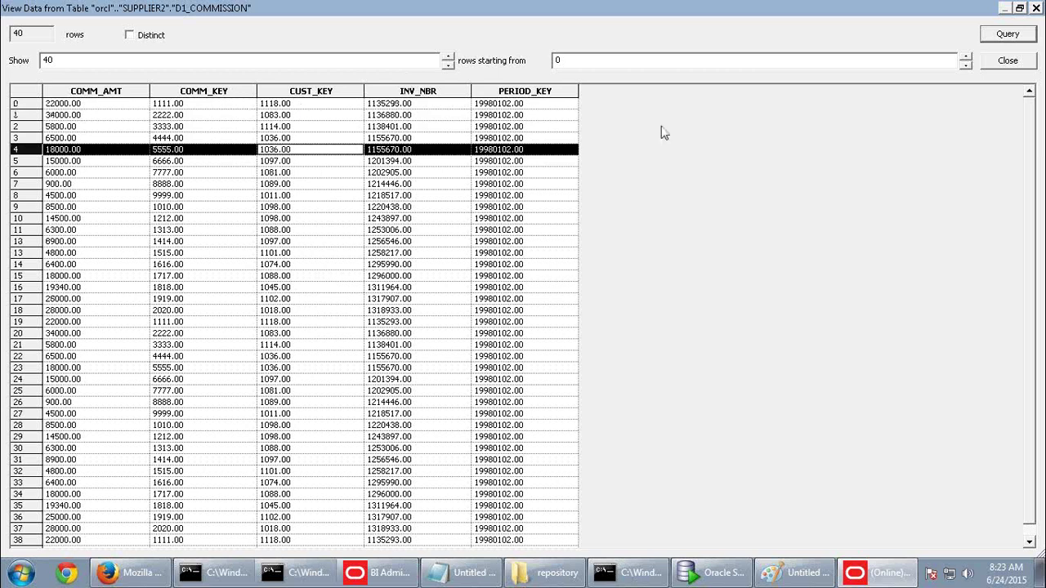
left_click(333, 105)
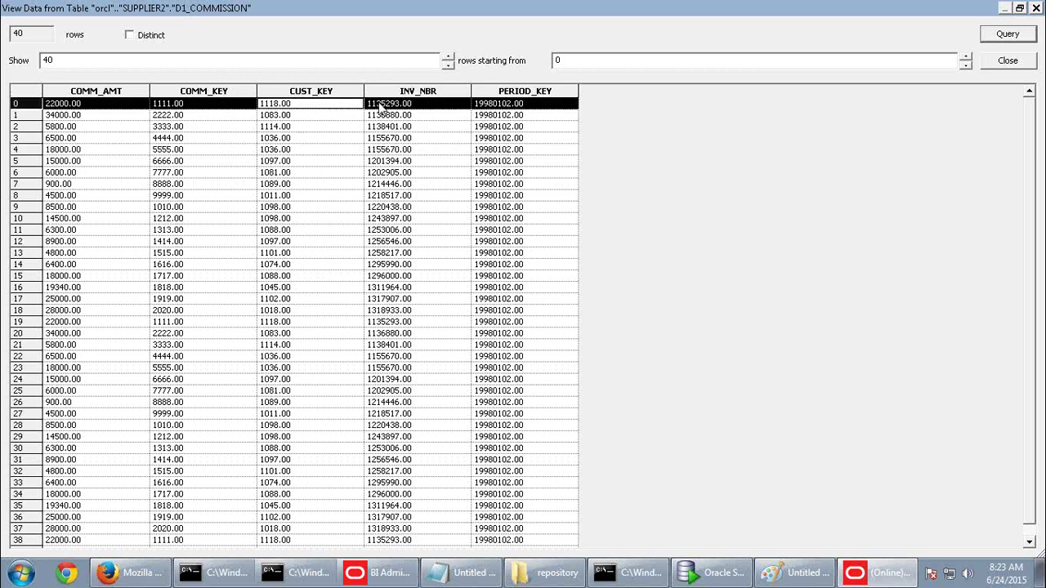
Compare COMM_AMT in rows 0, 19 and 38 and CUST_KEY in rows 19 and 38, check row 0's COMM_KEY, and close the data view
left_click(94, 108)
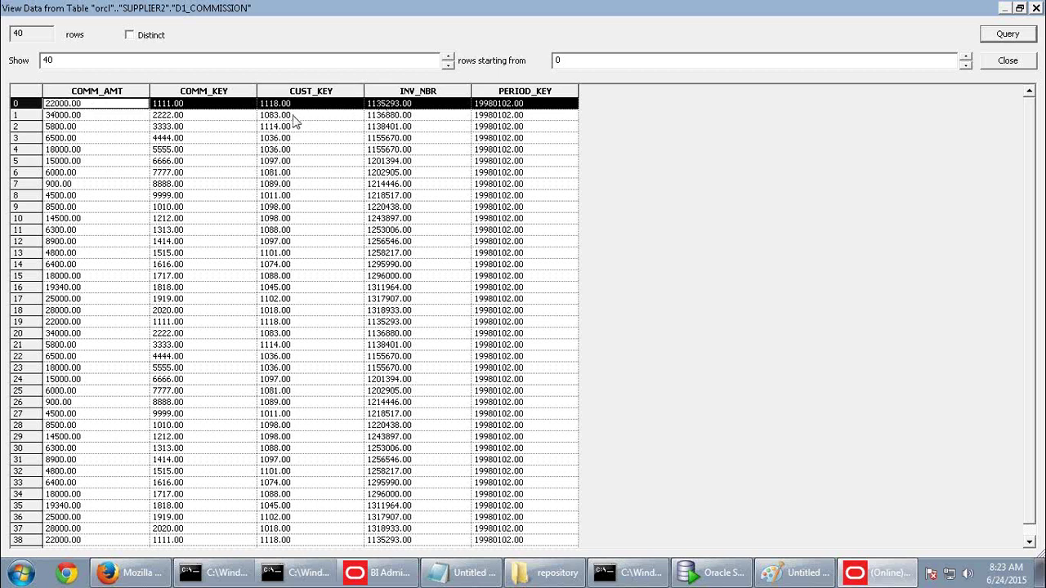
left_click(286, 323)
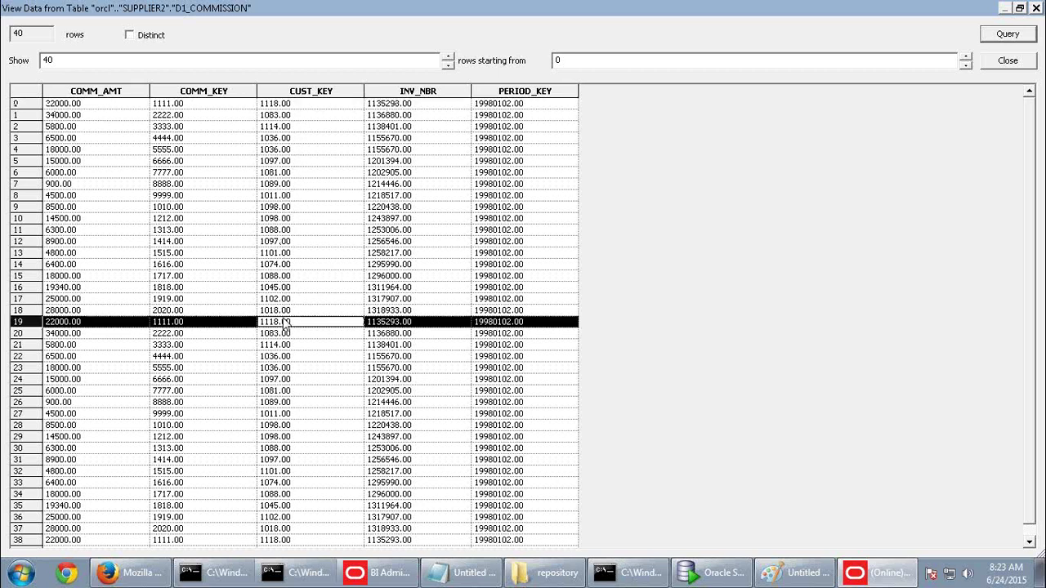
left_click(104, 323)
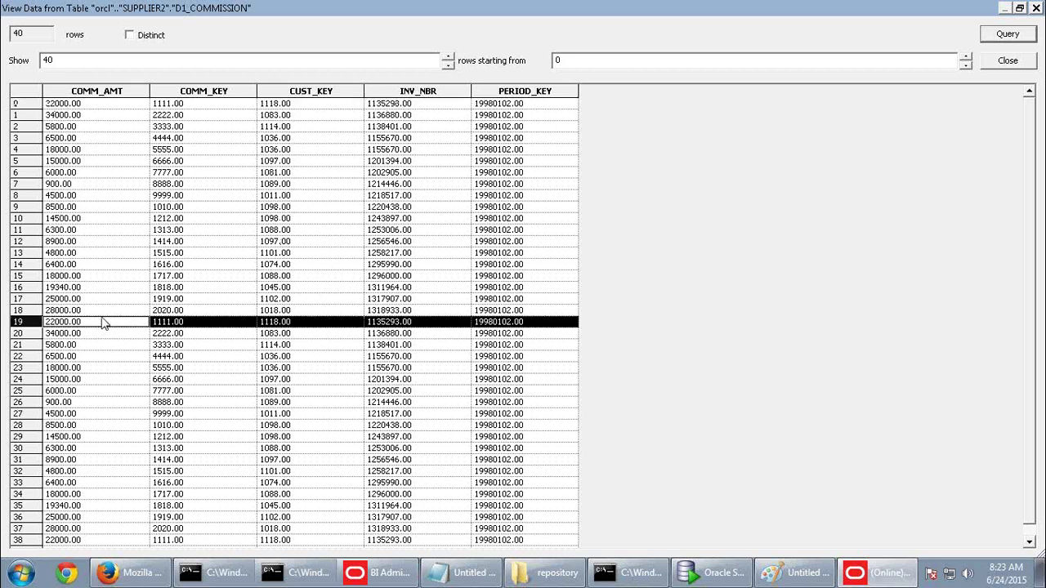
left_click(289, 542)
left_click(102, 540)
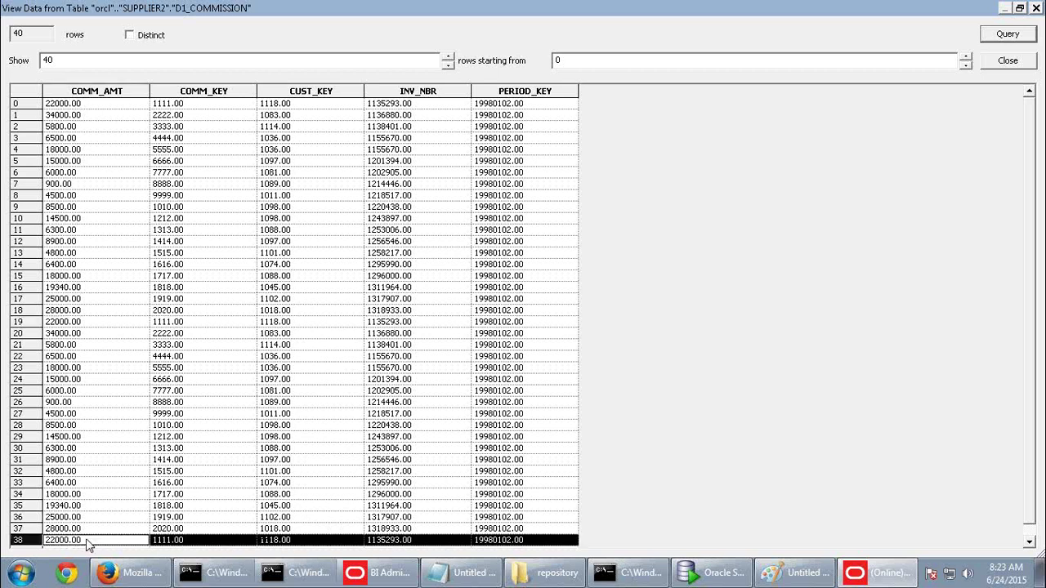
left_click(105, 106)
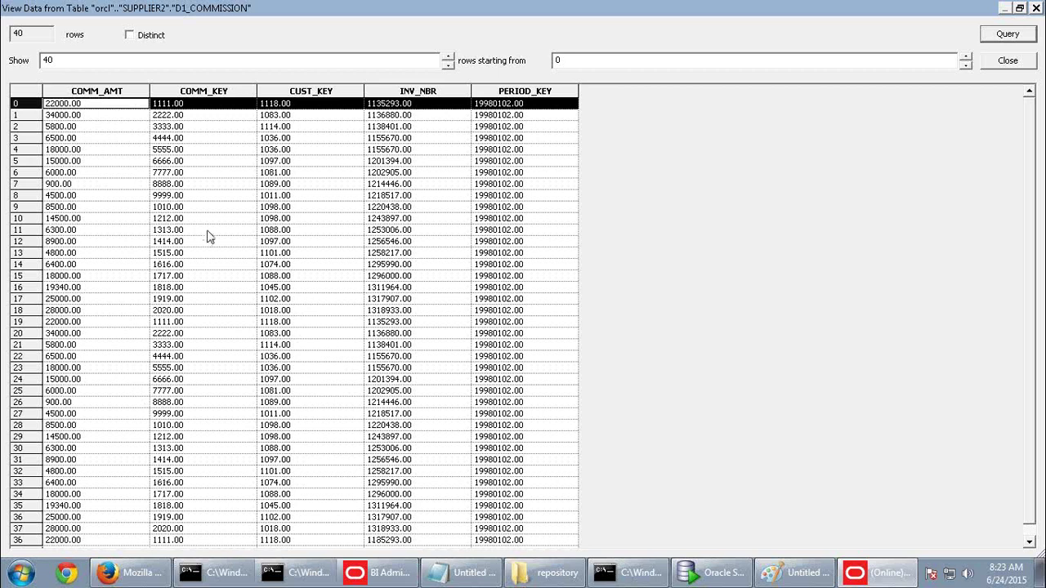
left_click(195, 109)
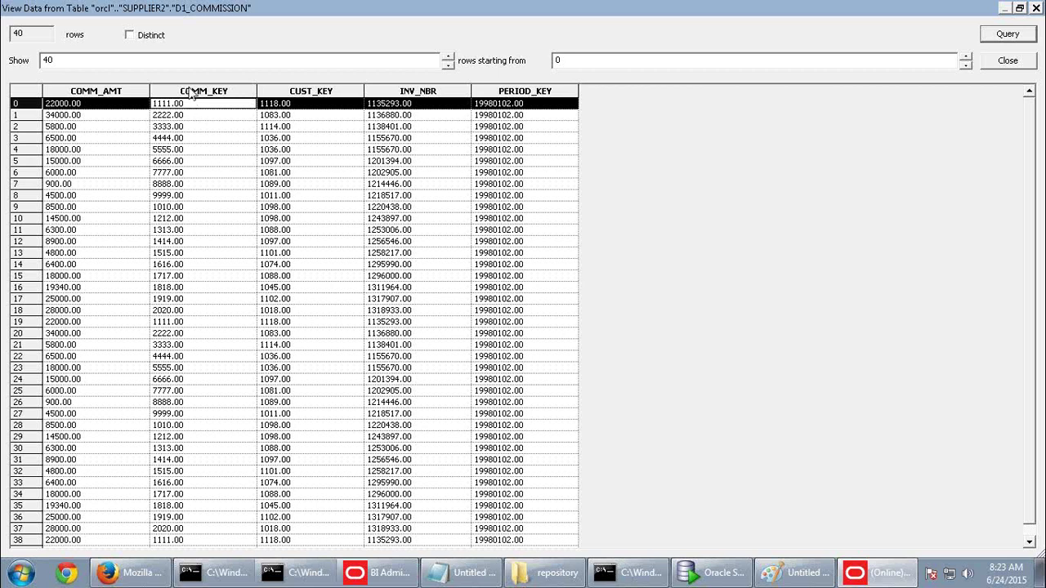
left_click(1023, 60)
View the data of the D1_COMMISSION_BRIDGE physical table using the SUPPLIER CP connection pool
left_click(817, 134)
right_click(821, 137)
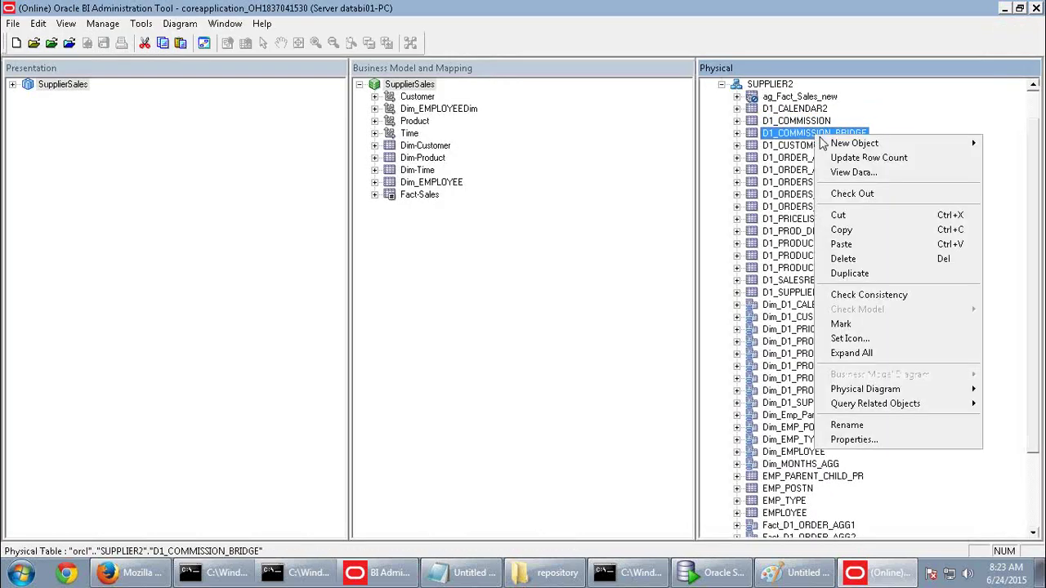
left_click(845, 172)
left_click(523, 323)
left_click(658, 275)
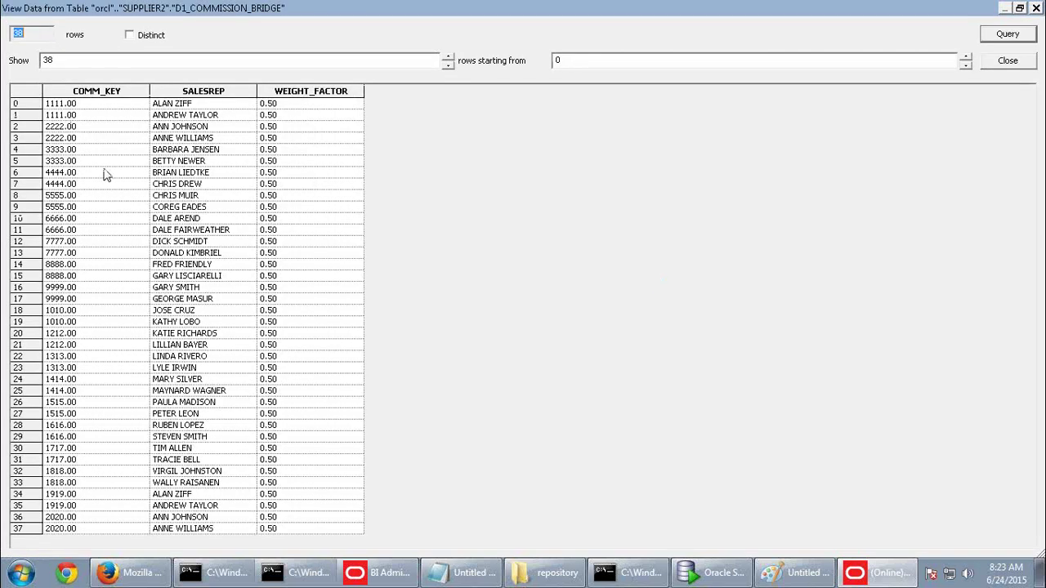
Compare the COMM_KEY, SALESREP and WEIGHT_FACTOR values of rows 0 and 1 in D1_COMMISSION_BRIDGE
left_click(101, 105)
key("Down")
left_click(175, 104)
left_click(182, 116)
left_click(294, 106)
left_click(298, 115)
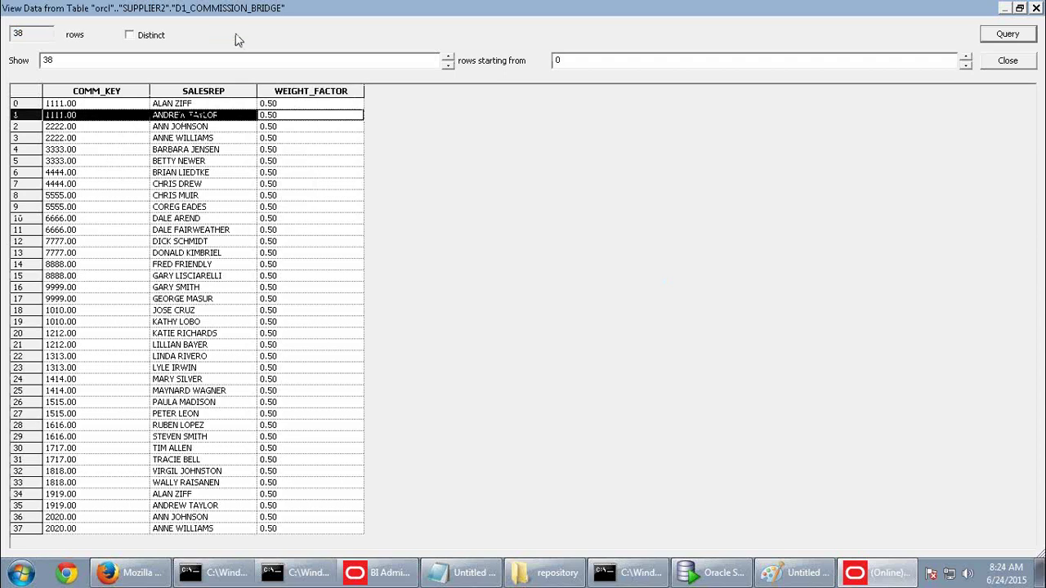
left_click(291, 104)
left_click(291, 115)
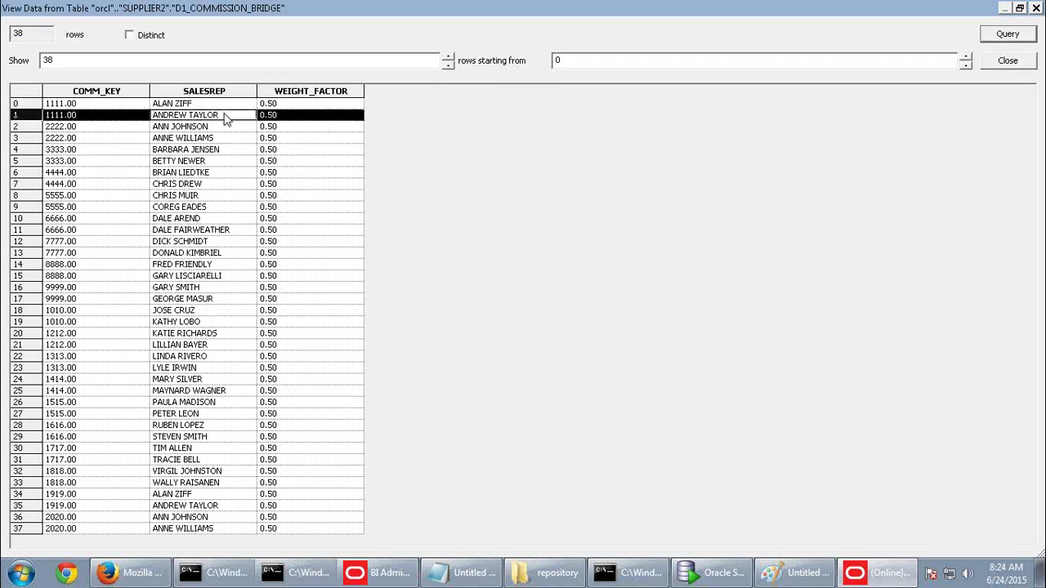
left_click(289, 106)
left_click(288, 117)
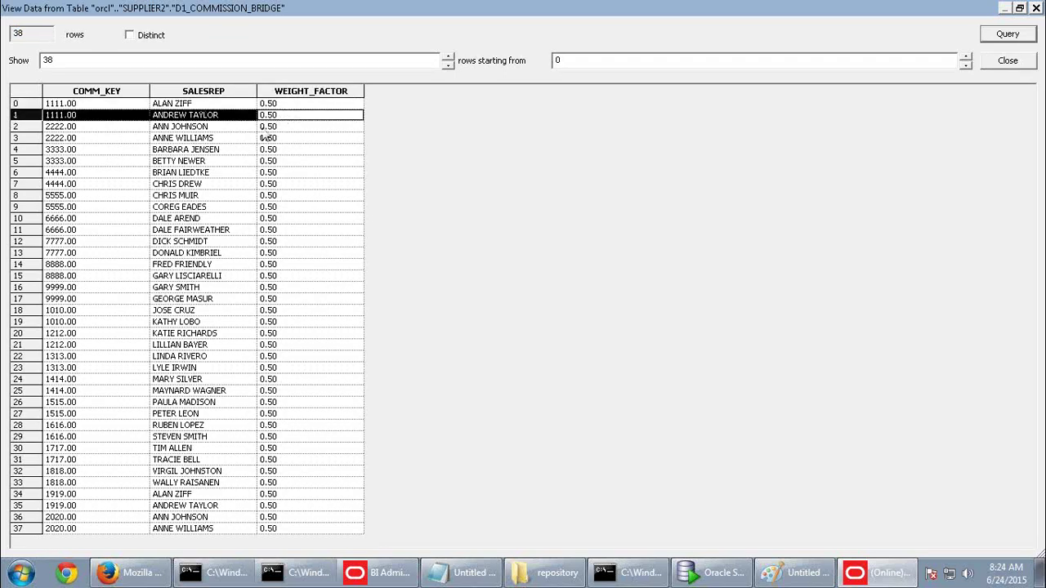
Examine the SALESREP values in rows 2, 3 and 7 and the WEIGHT_FACTOR column, and close the data view
left_click(110, 140)
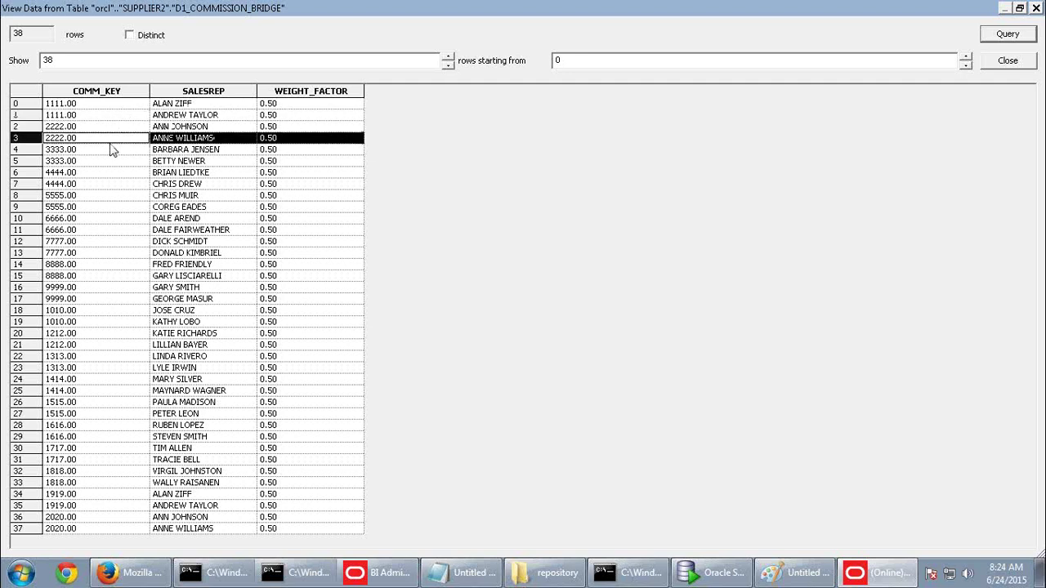
left_click(179, 128)
left_click(191, 138)
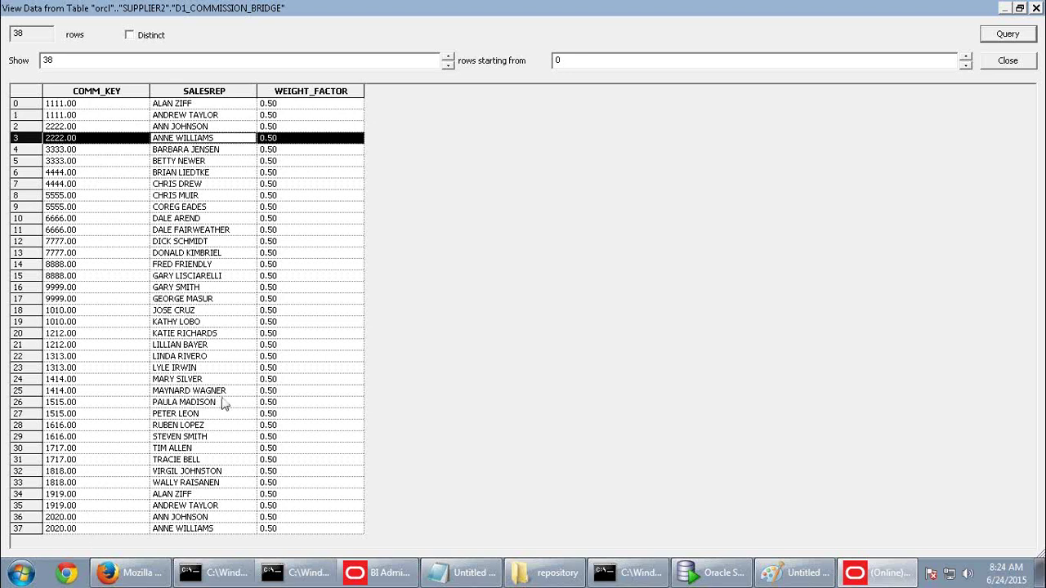
left_click_drag(304, 163, 321, 242)
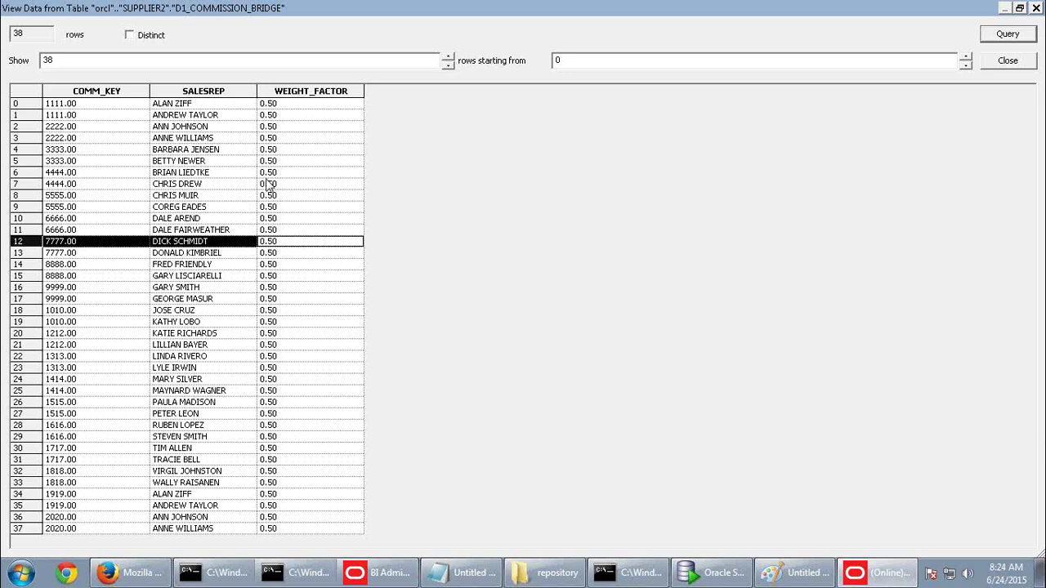
left_click(208, 183)
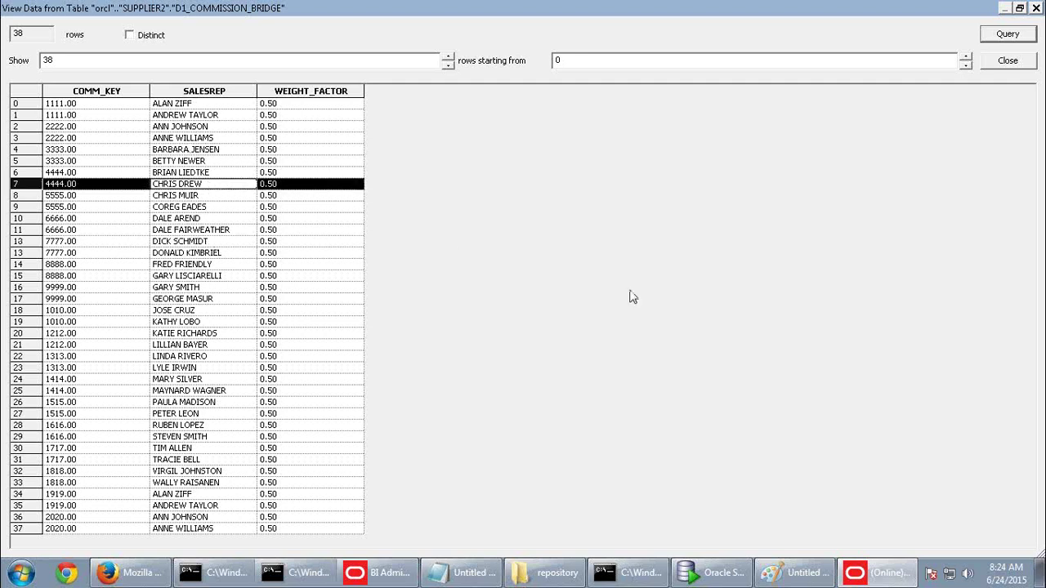
left_click(1008, 61)
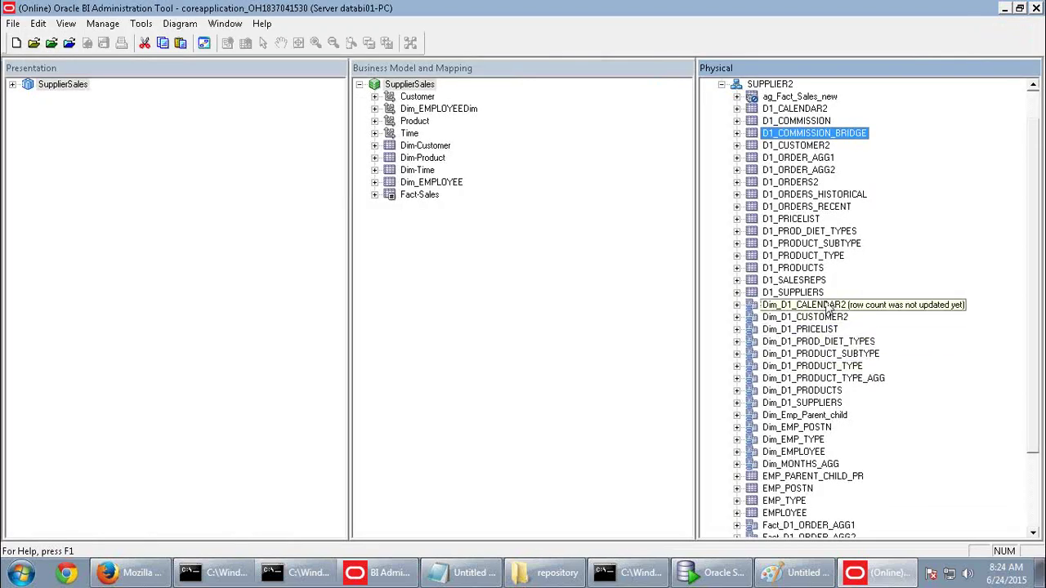
View the data of the D1_SALESREPS physical table using the SUPPLIER CP connection pool
left_click(800, 280)
right_click(799, 281)
left_click(819, 282)
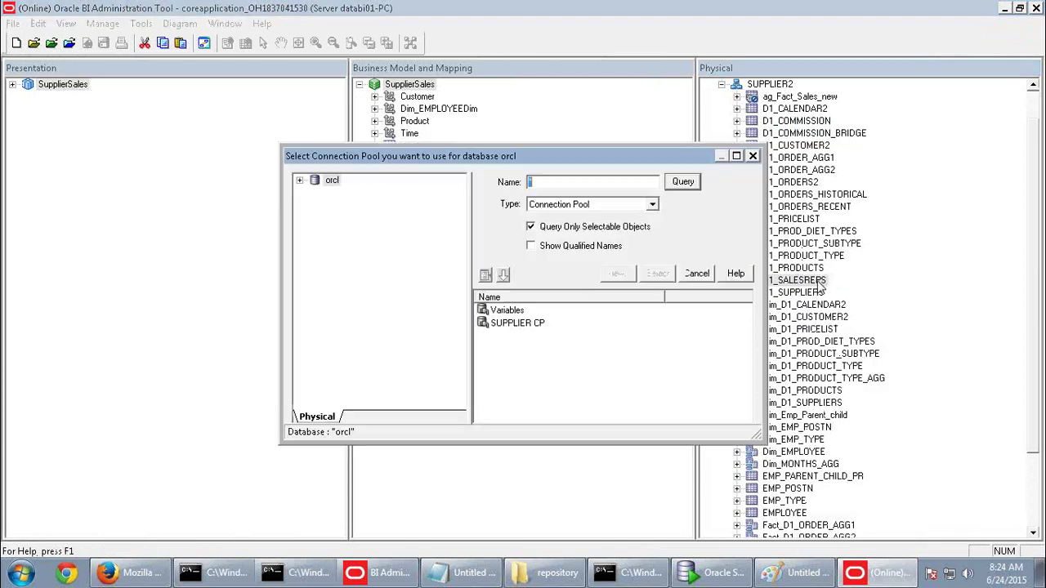
left_click(514, 322)
left_click(671, 275)
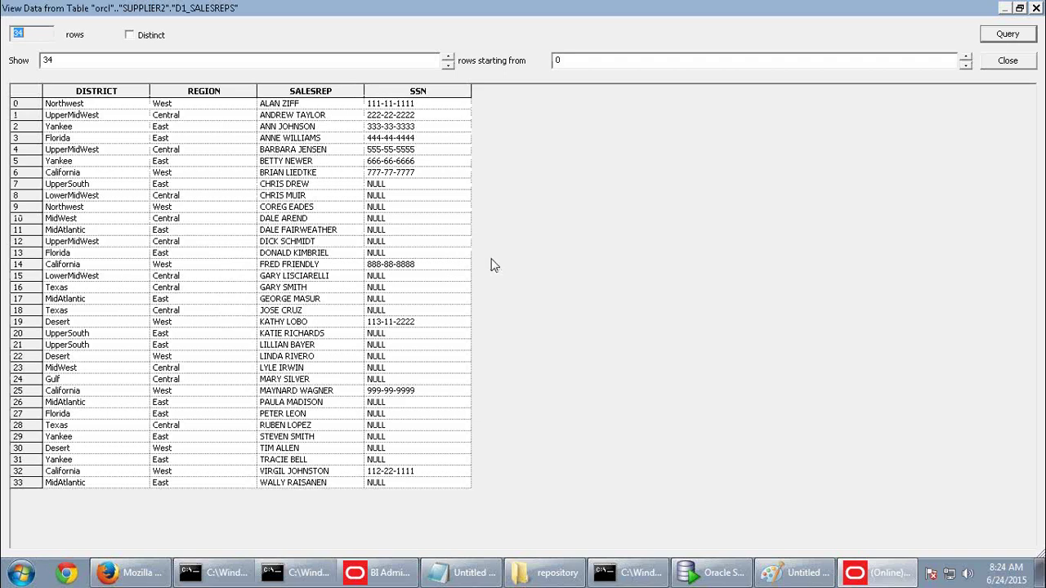
Examine the SALESREP values in rows 5 and 0 of D1_SALESREPS and close the data view
left_click(306, 167)
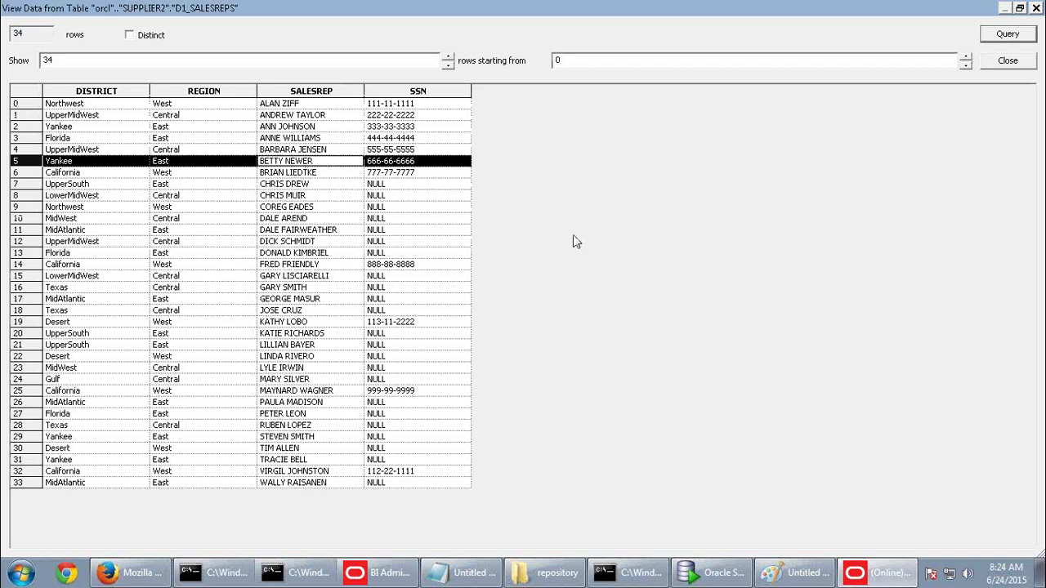
left_click(313, 103)
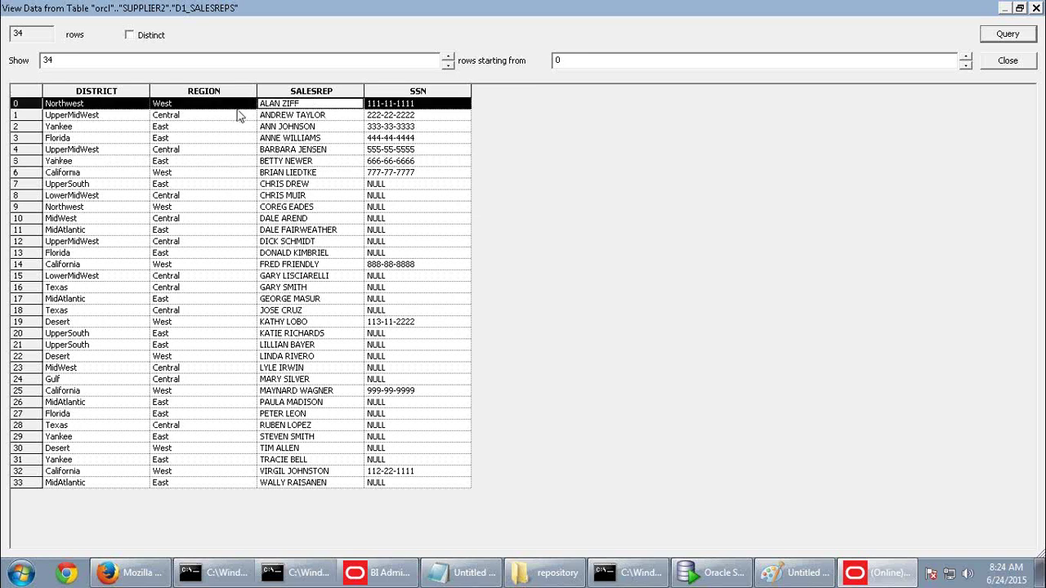
left_click(1018, 62)
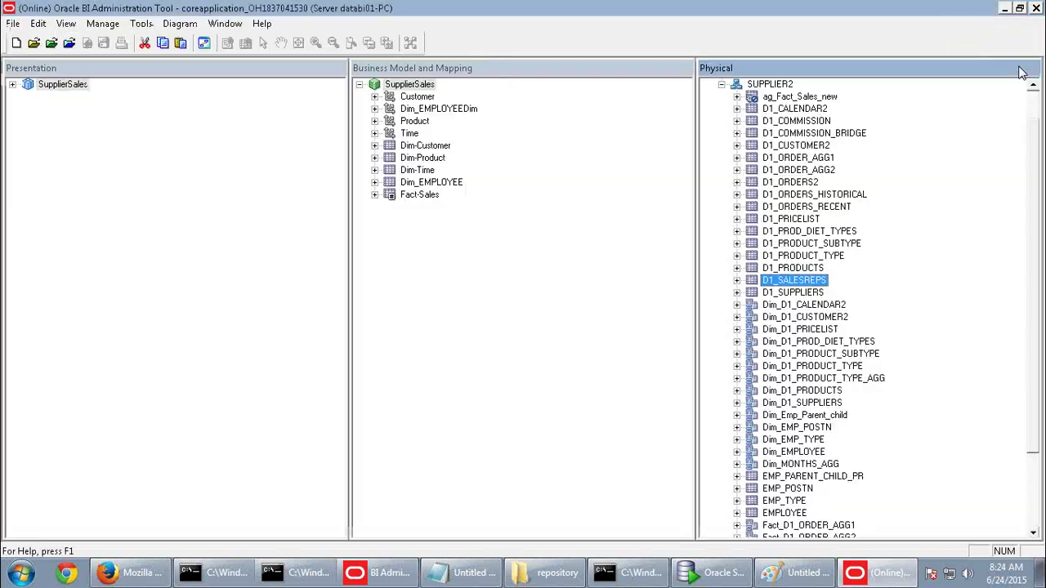
Reopen the data of the D1_COMMISSION_BRIDGE physical table through the SUPPLIER CP connection pool
right_click(816, 134)
left_click(845, 170)
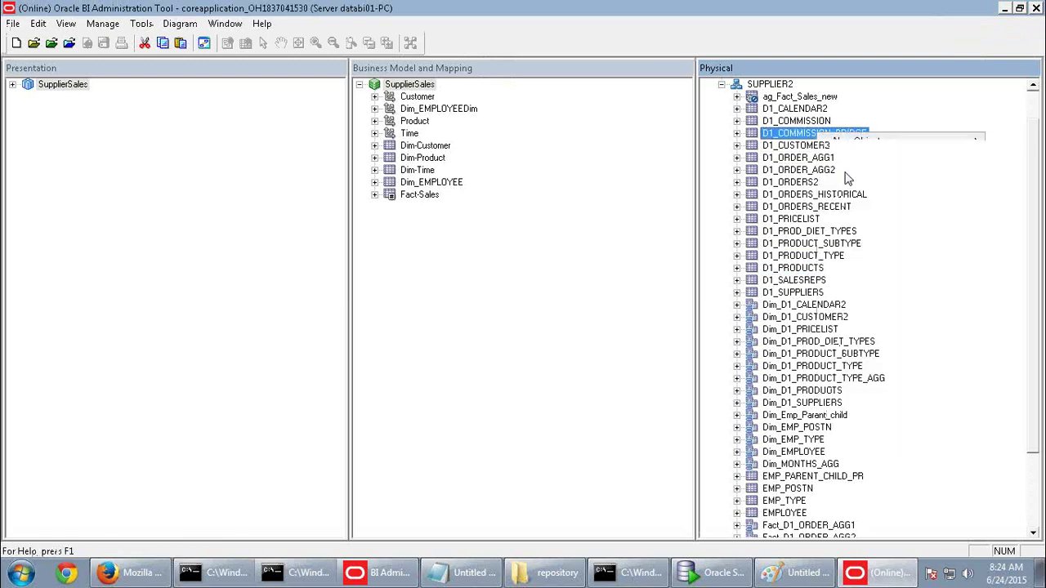
left_click(517, 326)
left_click(655, 274)
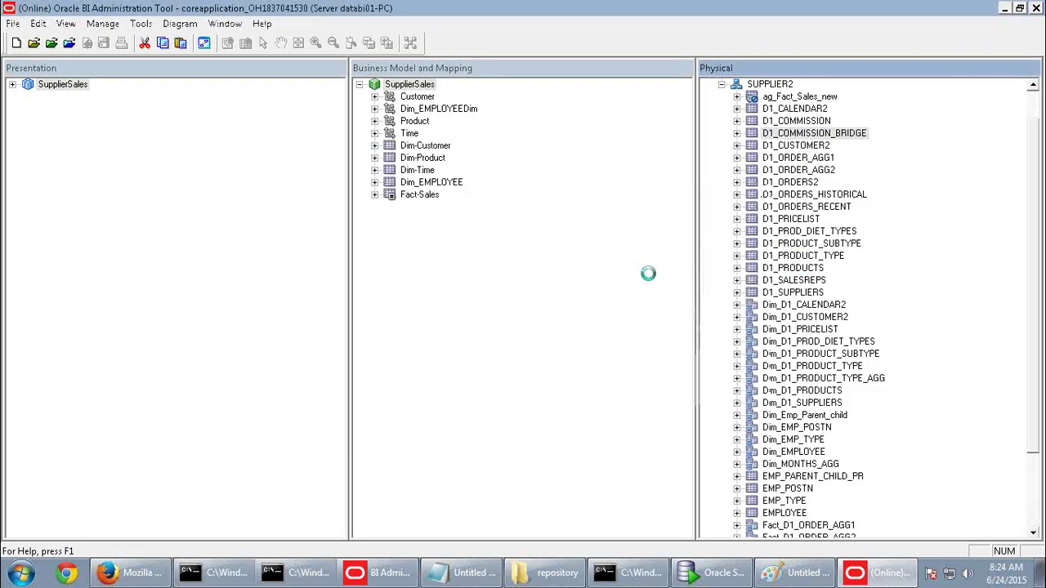
Compare the SALESREP and COMM_KEY values of rows 0 and 34 in D1_COMMISSION_BRIDGE, and close the data view
left_click(208, 104)
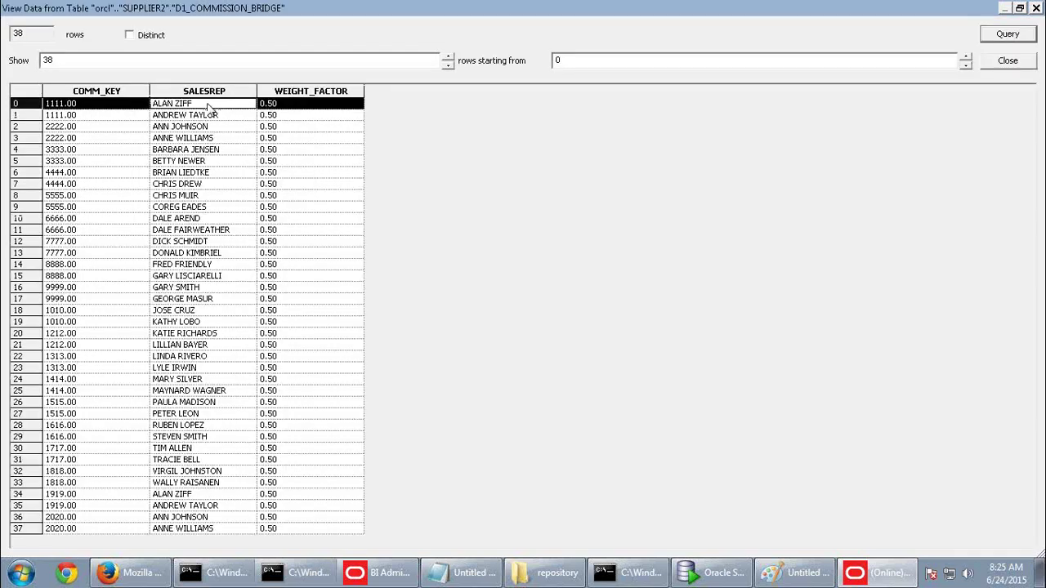
left_click(97, 109)
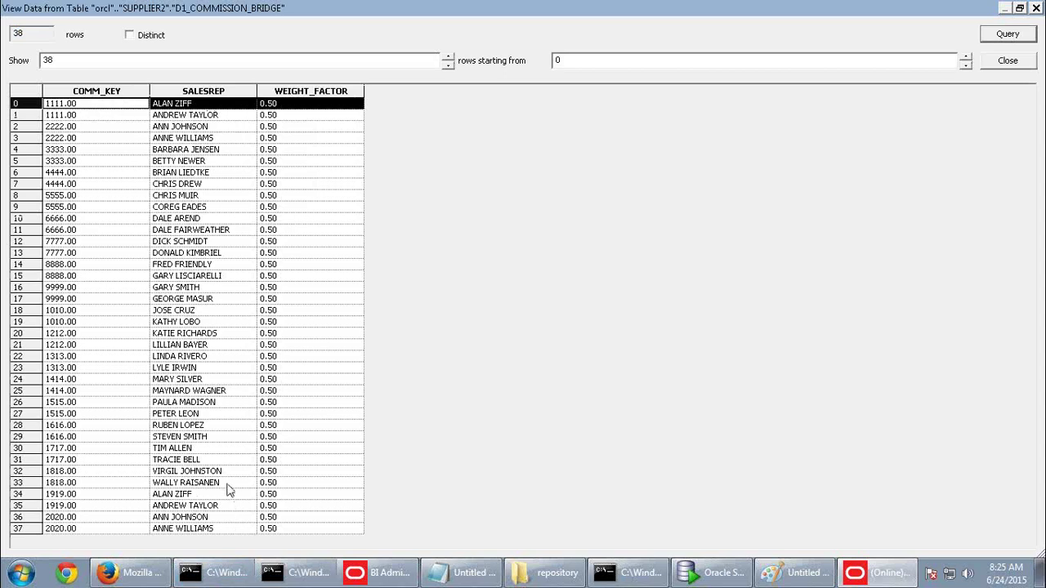
left_click(200, 496)
left_click(112, 496)
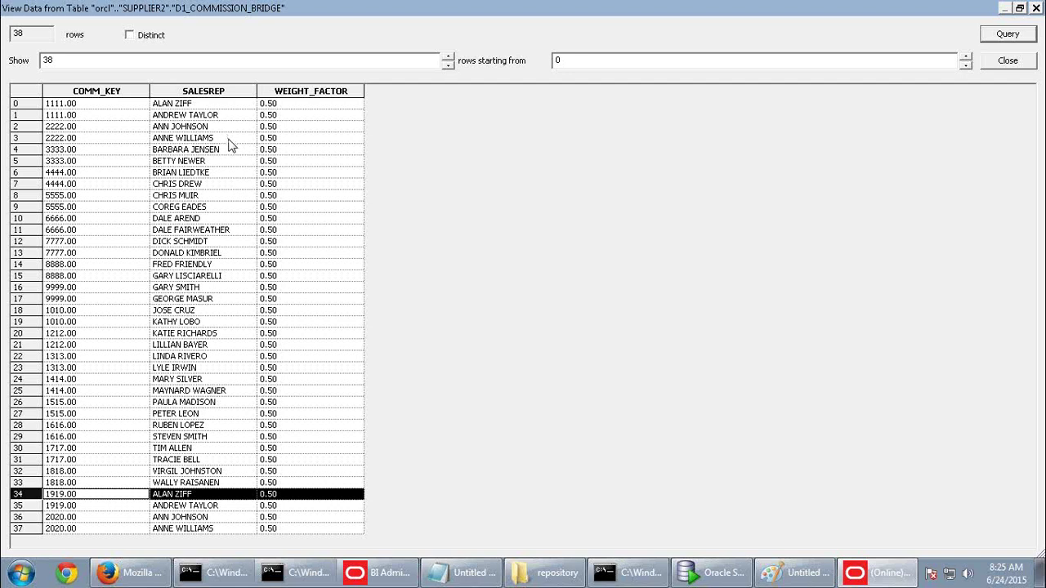
left_click(89, 108)
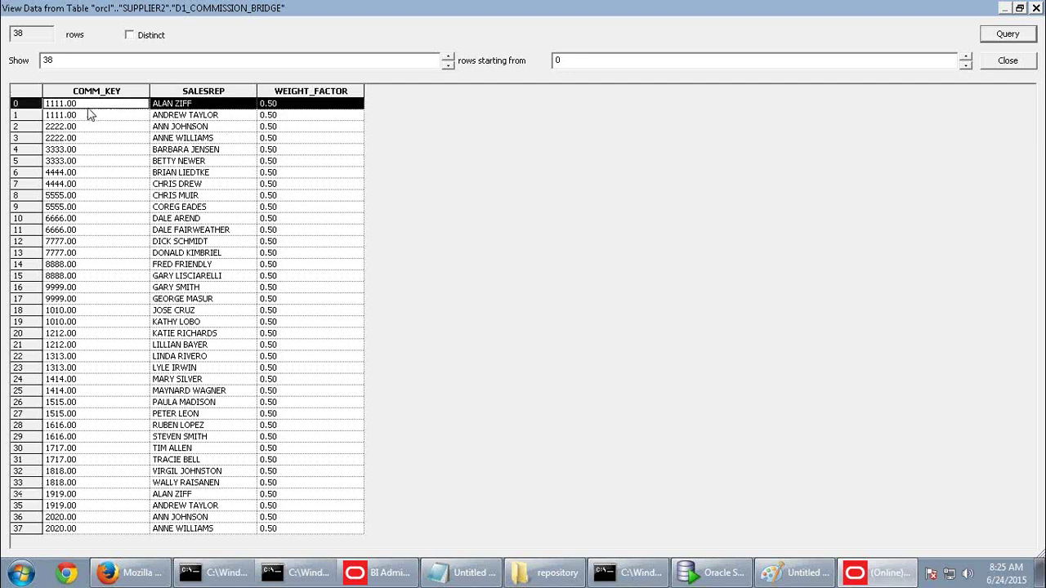
left_click(1015, 63)
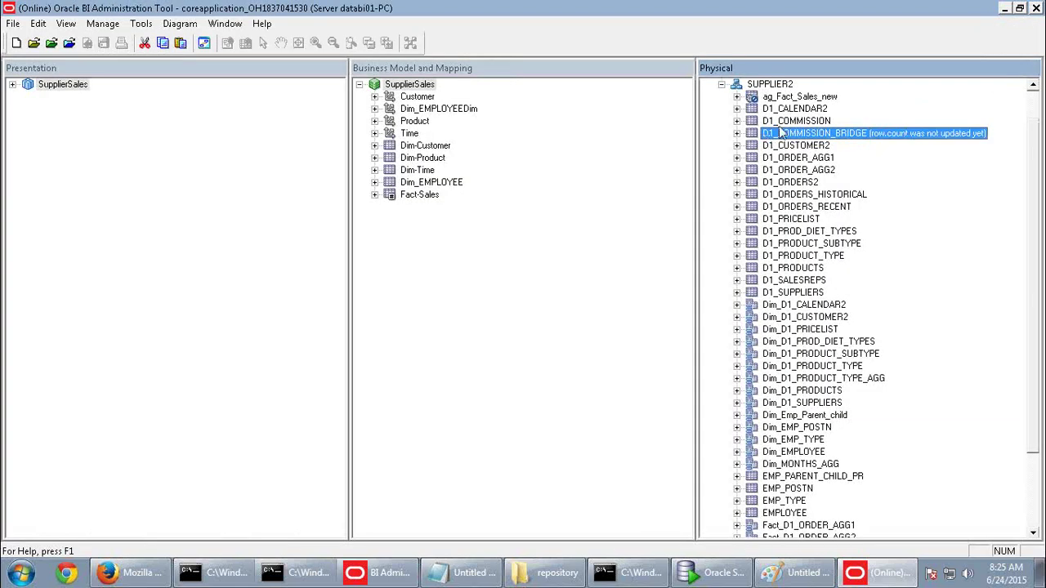
View the data of the D1_COMMISSION physical table using the SUPPLIER CP connection pool
right_click(780, 121)
left_click(805, 161)
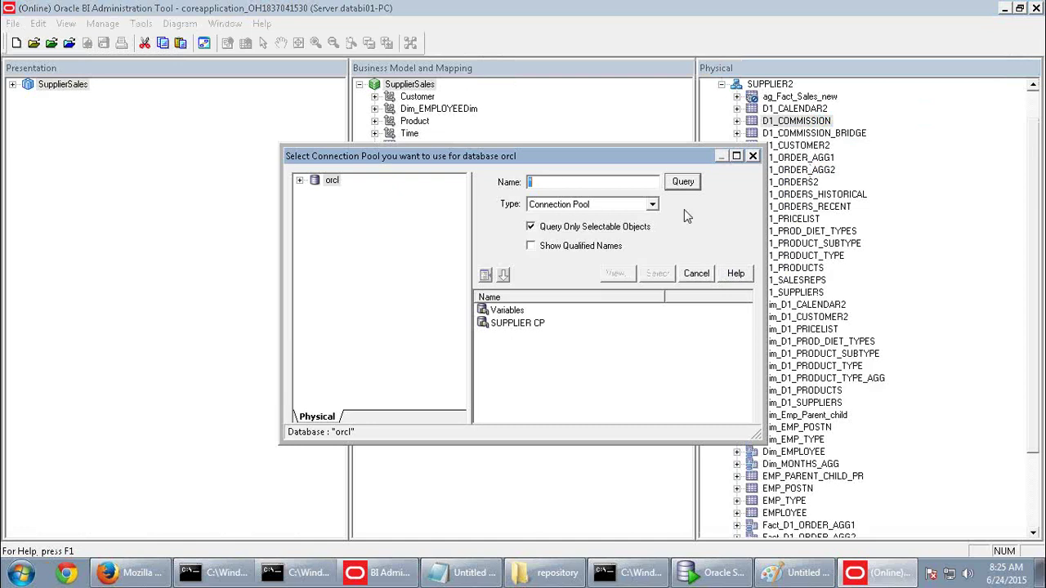
left_click(553, 325)
left_click(659, 274)
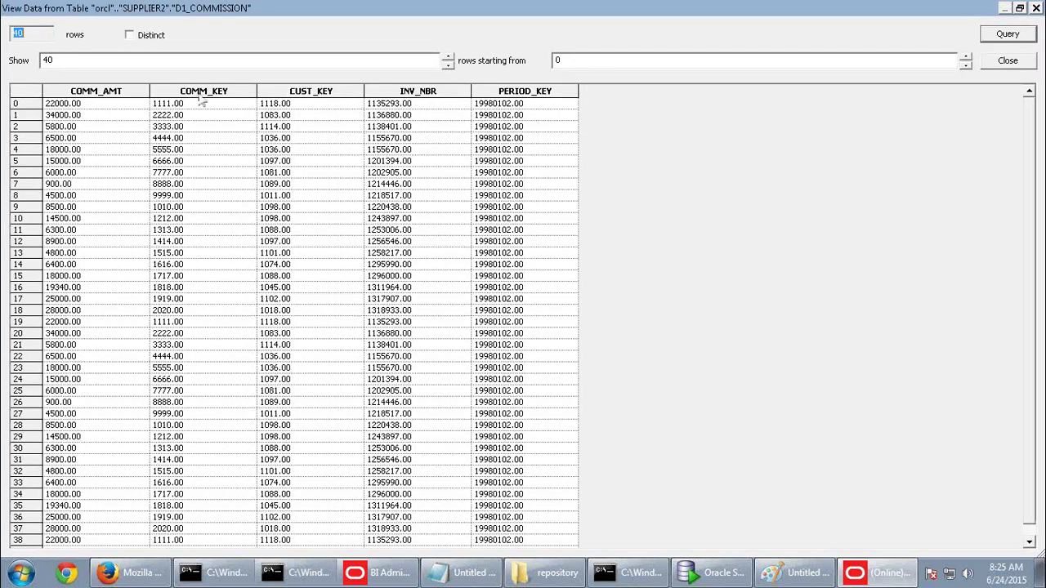
Examine the COMM_KEY and CUST_KEY values in rows 0 and 1, and compare the CUST_KEY of rows 9 and 10
left_click(203, 105)
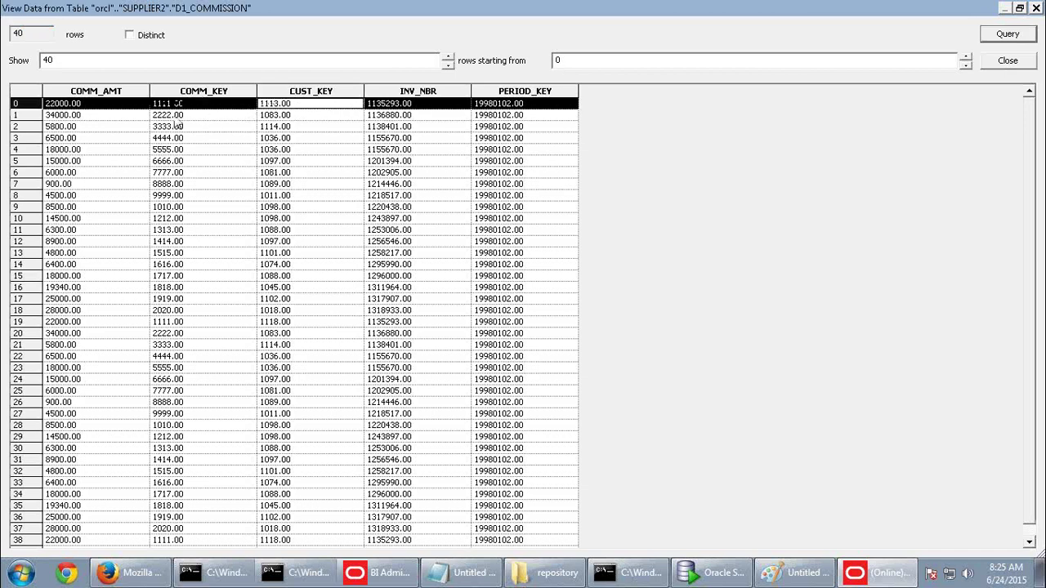
left_click(188, 119)
left_click(308, 122)
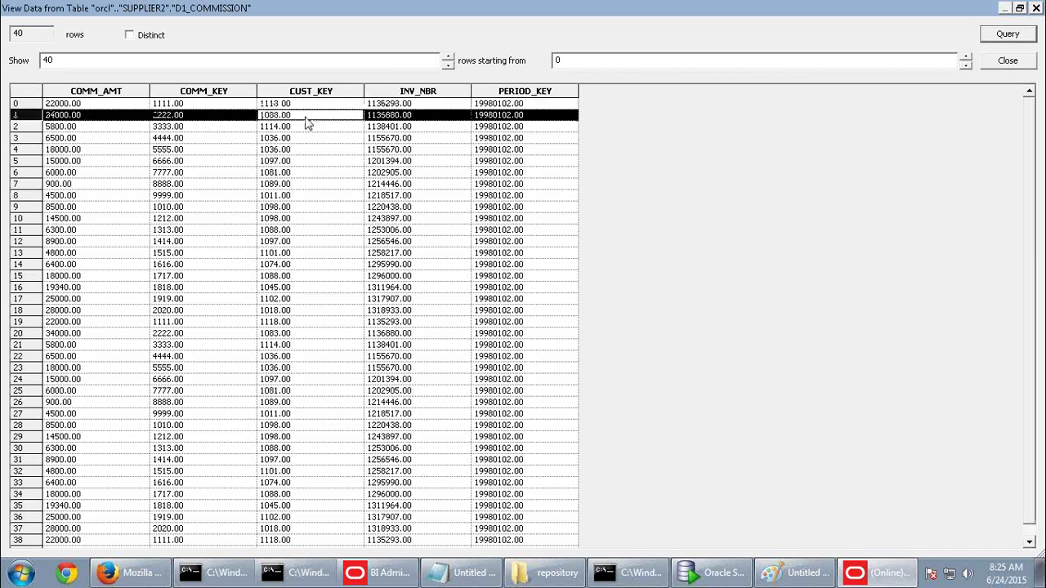
left_click(304, 211)
left_click(296, 222)
left_click(295, 209)
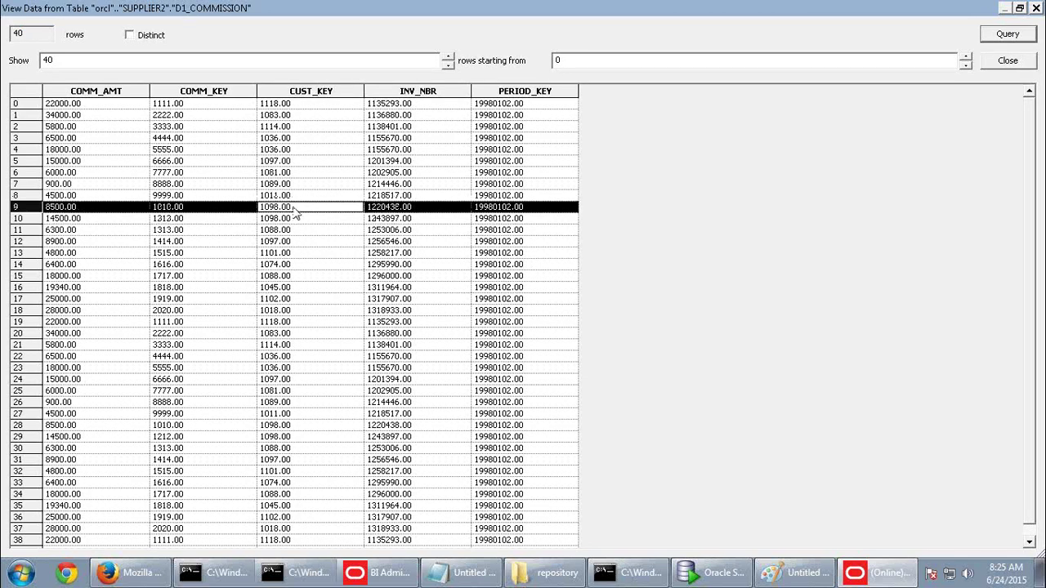
Compare the COMM_KEY and COMM_AMT values of rows 9 and 10 in D1_COMMISSION
left_click(216, 211)
left_click(215, 222)
left_click(211, 214)
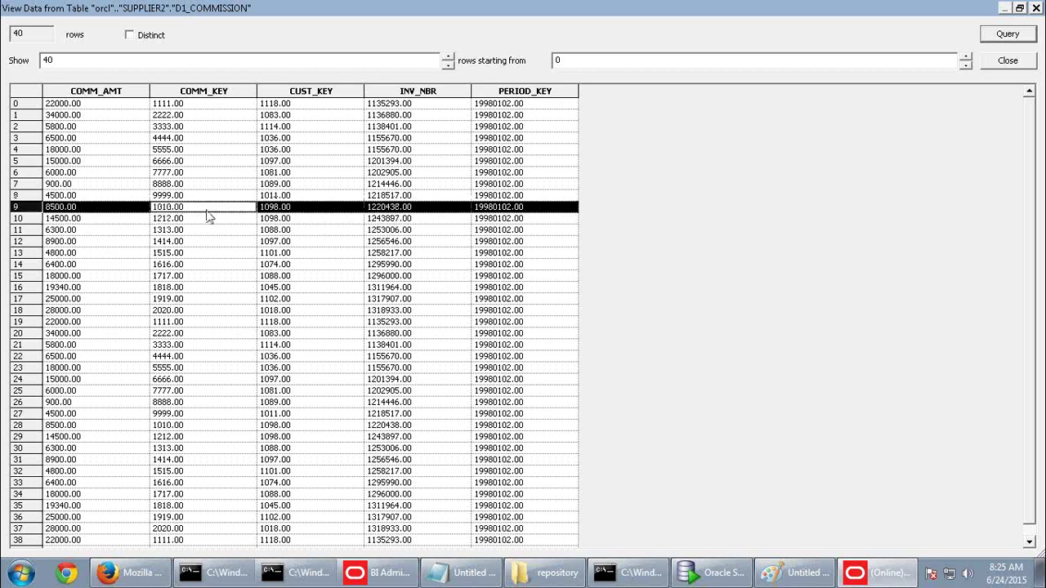
left_click(202, 222)
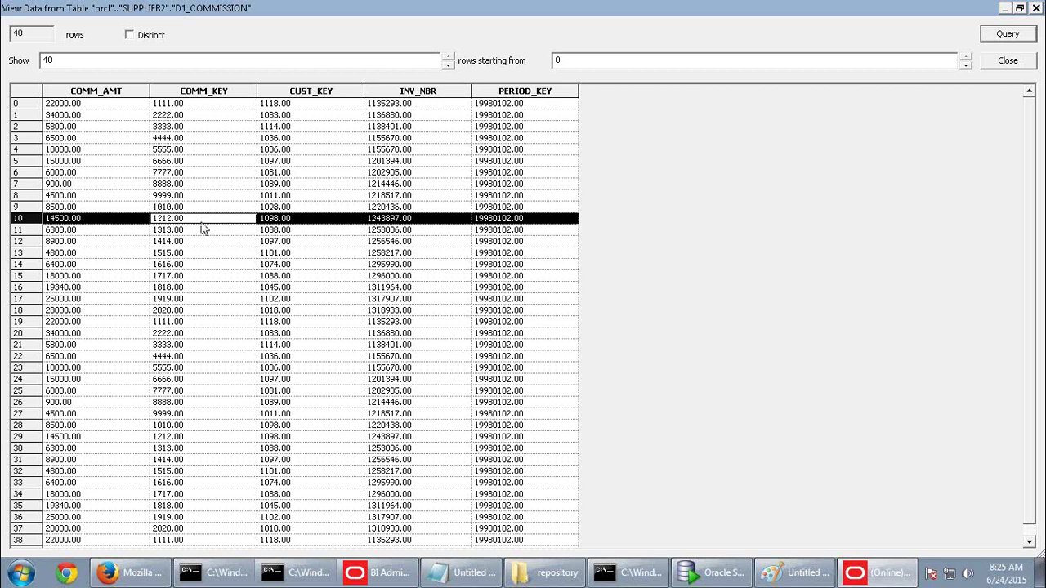
left_click(92, 210)
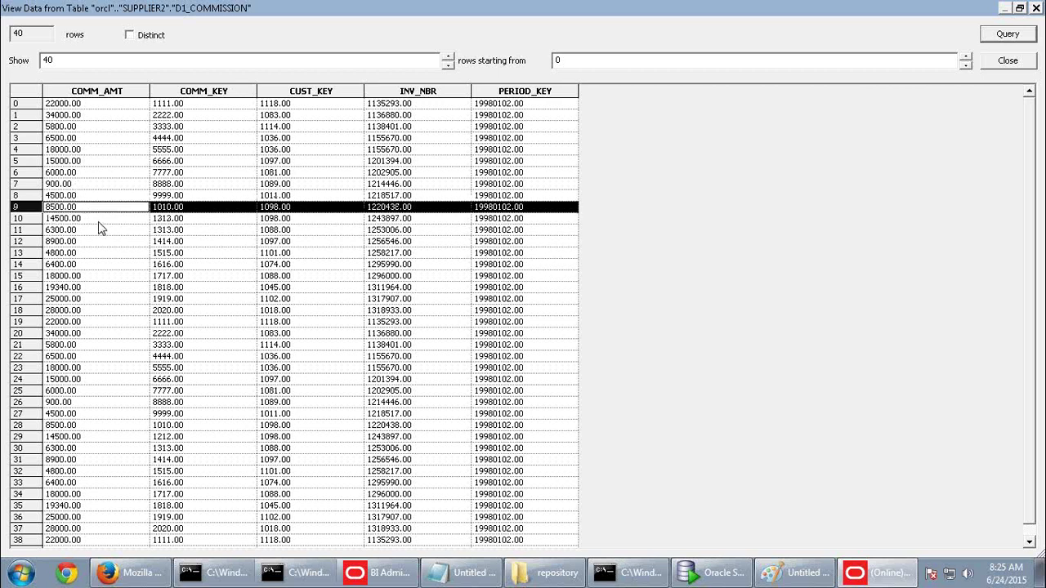
left_click(98, 220)
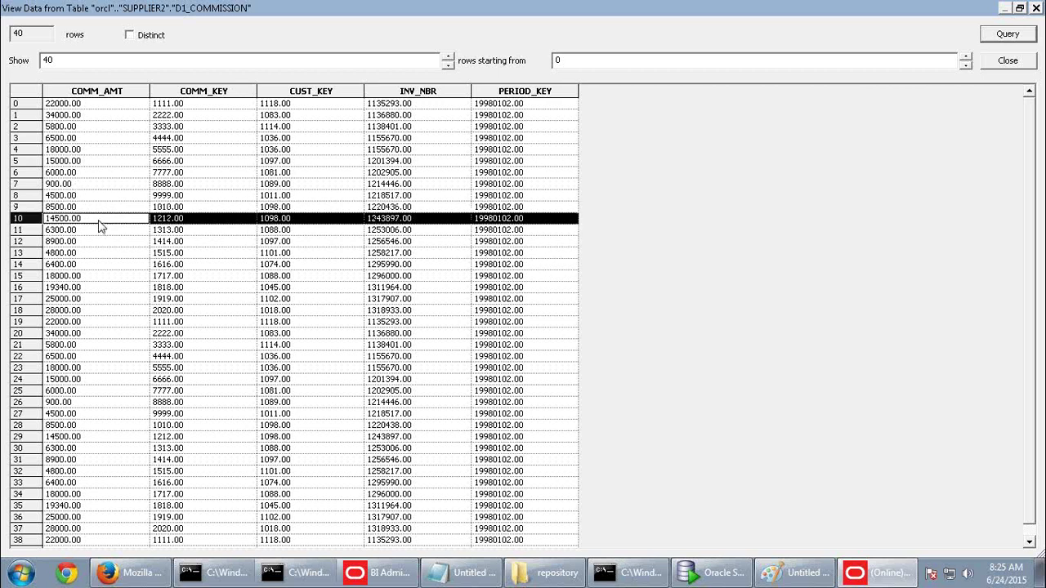
Recheck the COMM_KEY and CUST_KEY values of rows 9 and 10 against rows 28 and 29 in D1_COMMISSION
left_click(213, 209)
left_click(211, 214)
left_click(210, 209)
left_click(213, 216)
left_click(211, 211)
left_click(213, 223)
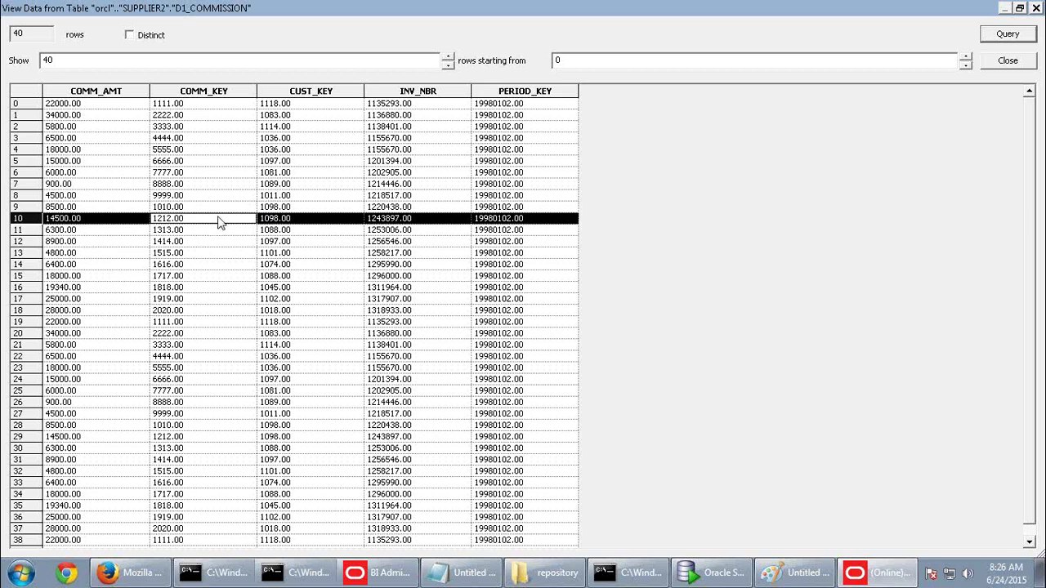
left_click(221, 209)
left_click(298, 212)
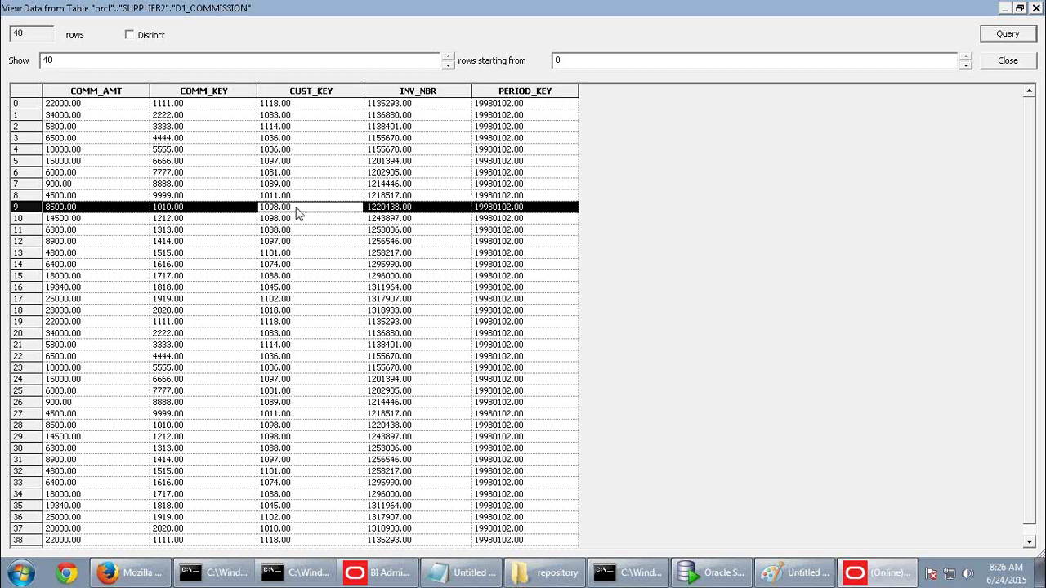
left_click(246, 428)
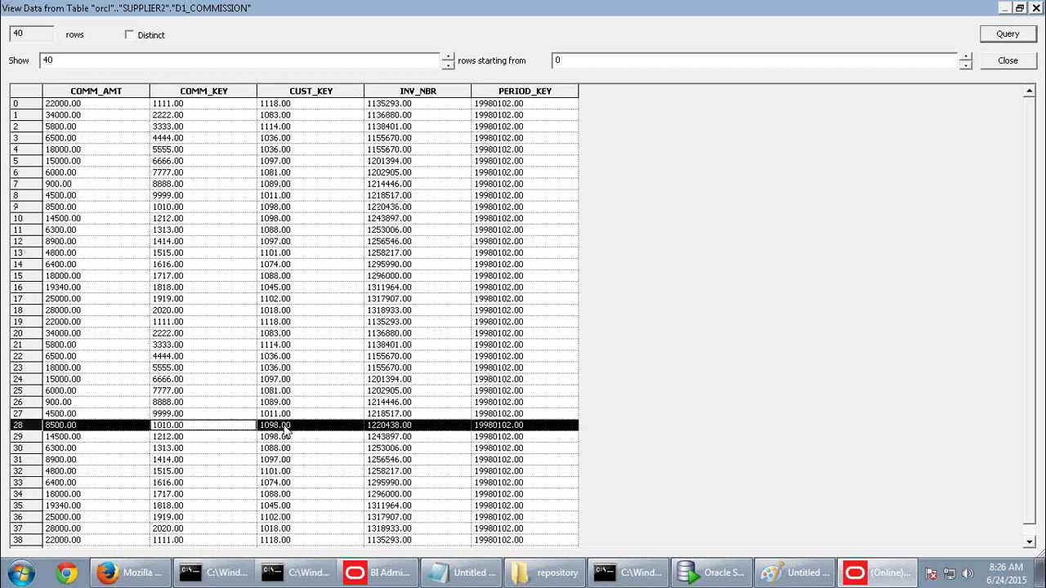
left_click(188, 438)
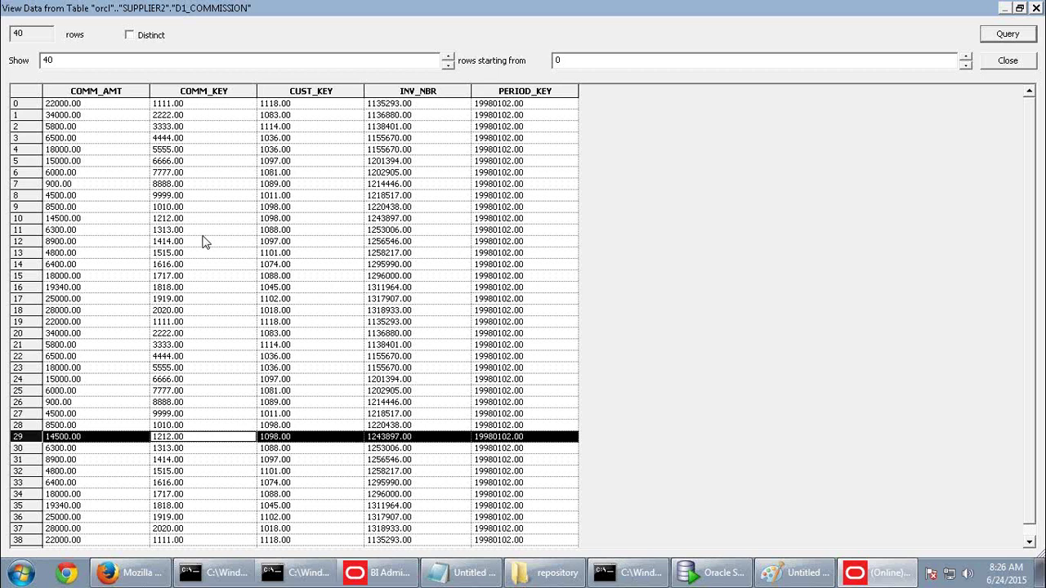
Examine the CUST_KEY in row 7 and the COMM_KEY, INV_NBR and COMM_AMT in row 0 of D1_COMMISSION, and close the data view
left_click(277, 186)
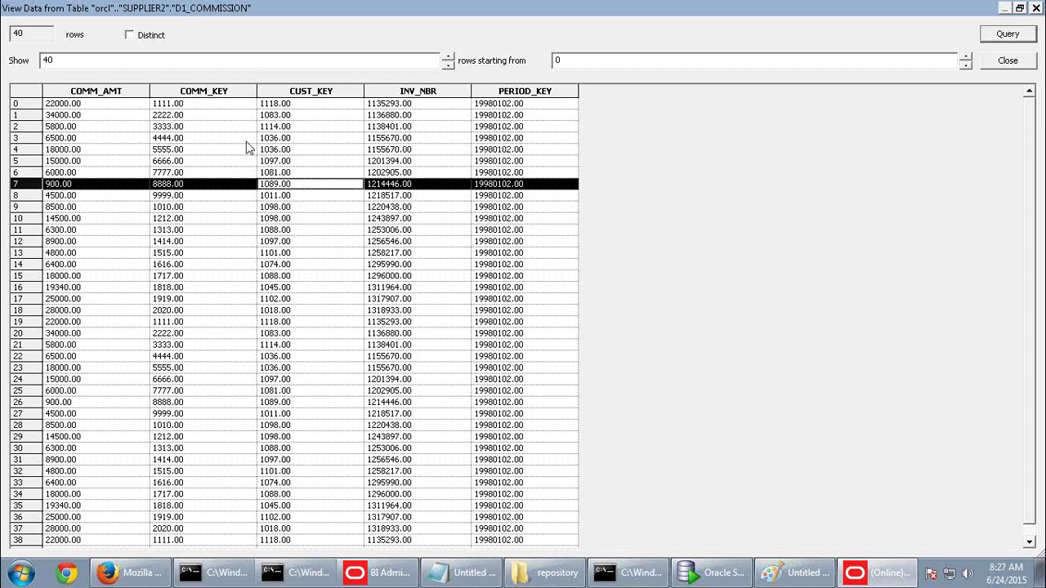
left_click(212, 105)
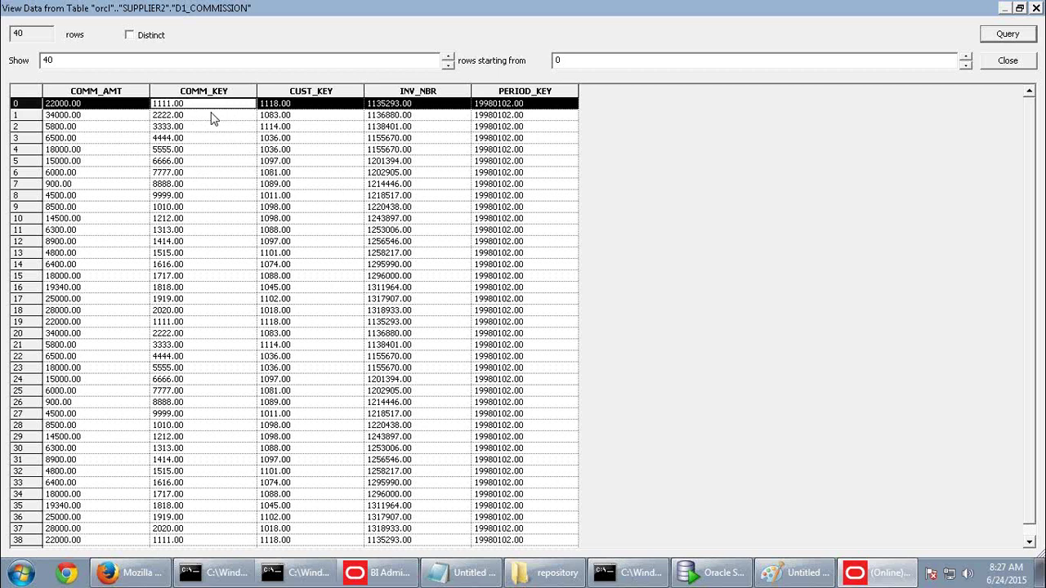
left_click(426, 107)
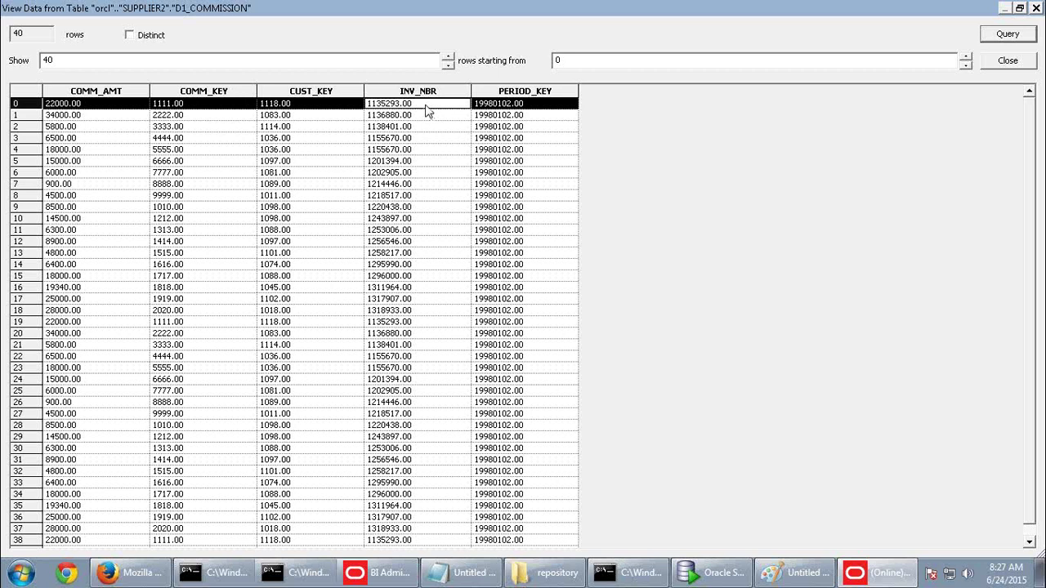
left_click(209, 109)
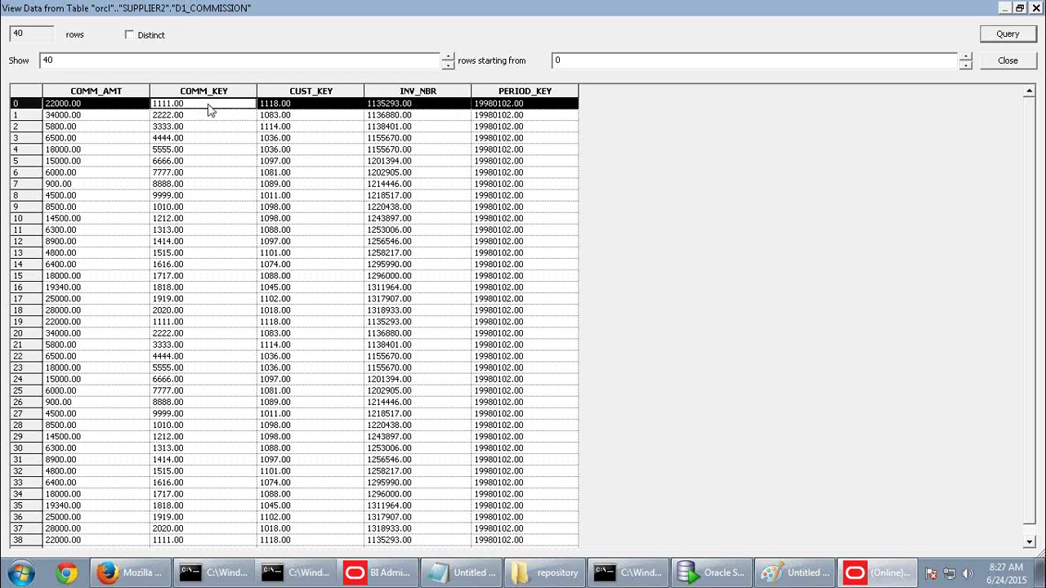
left_click(100, 107)
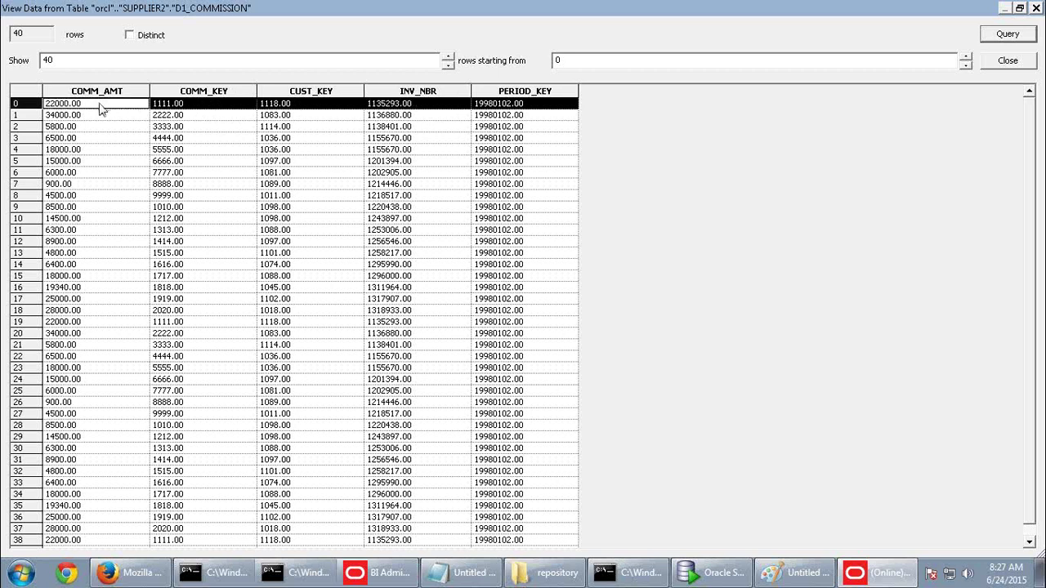
left_click(421, 110)
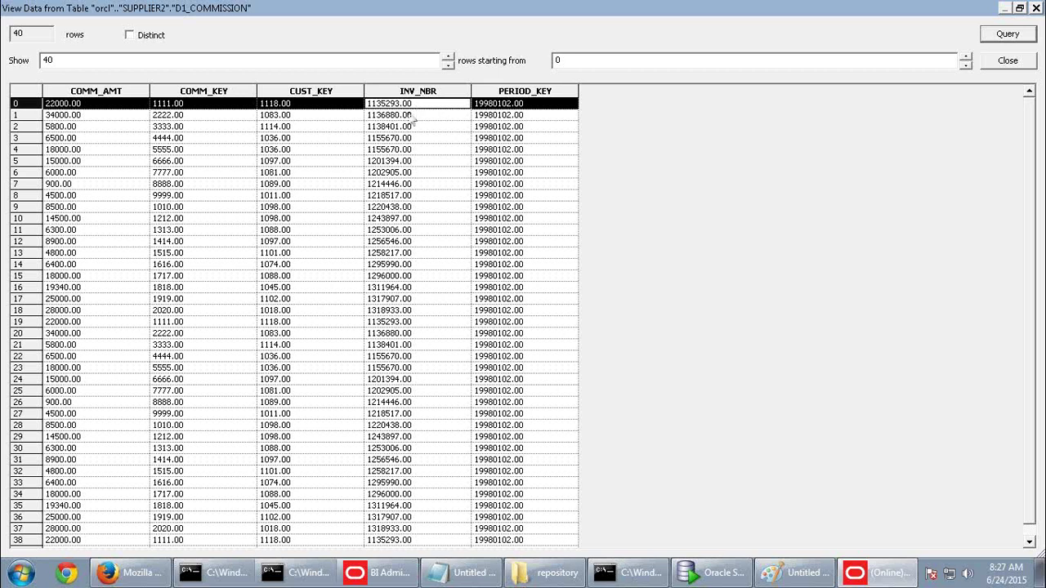
left_click(211, 109)
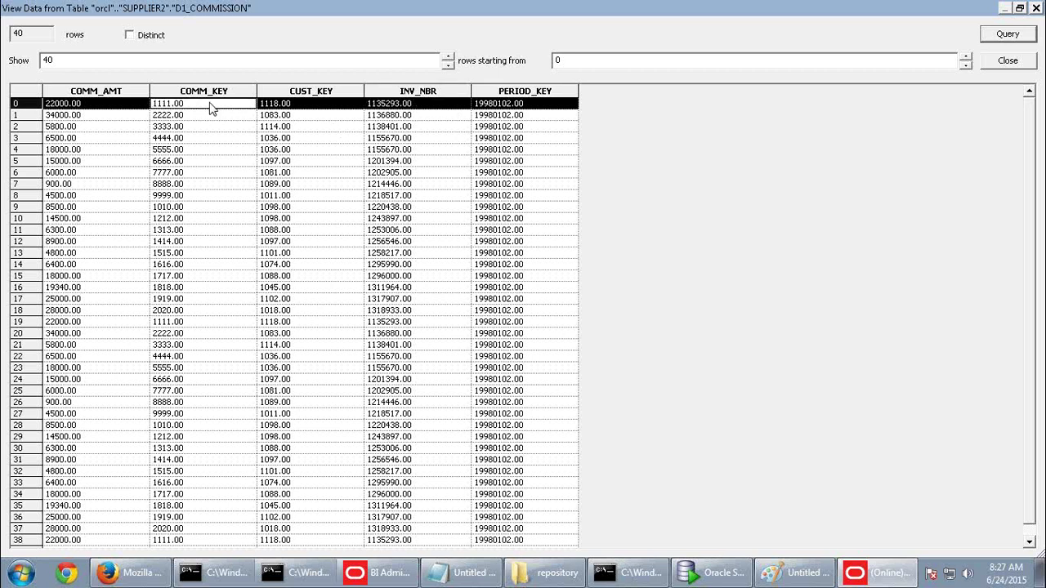
left_click(120, 109)
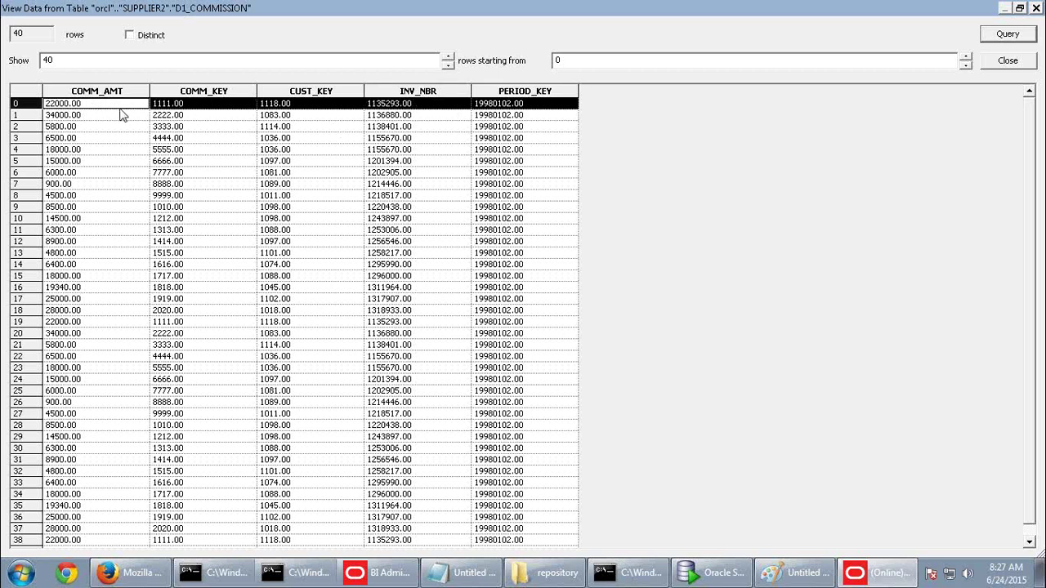
left_click(200, 112)
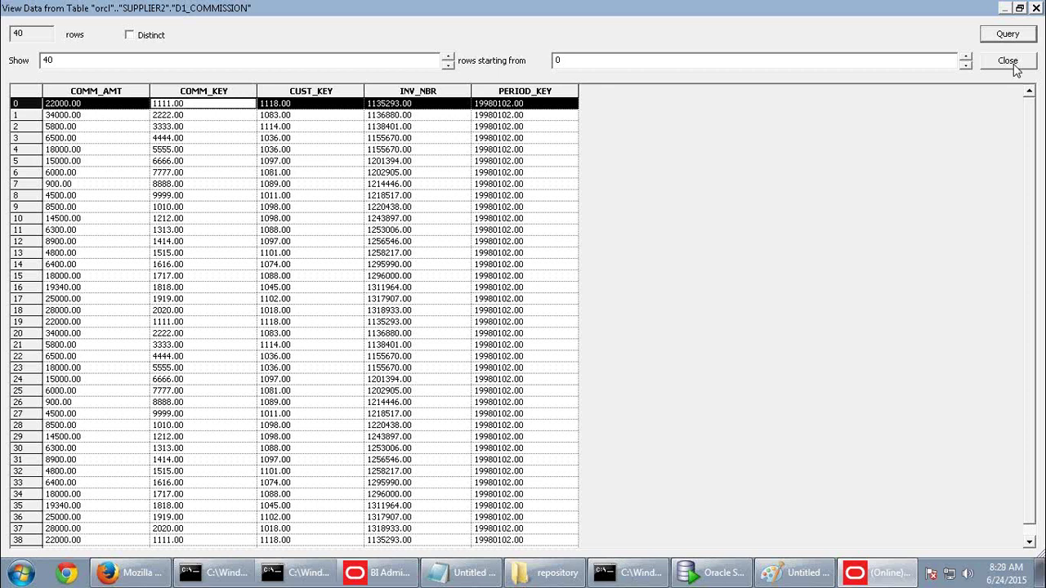
left_click(1010, 63)
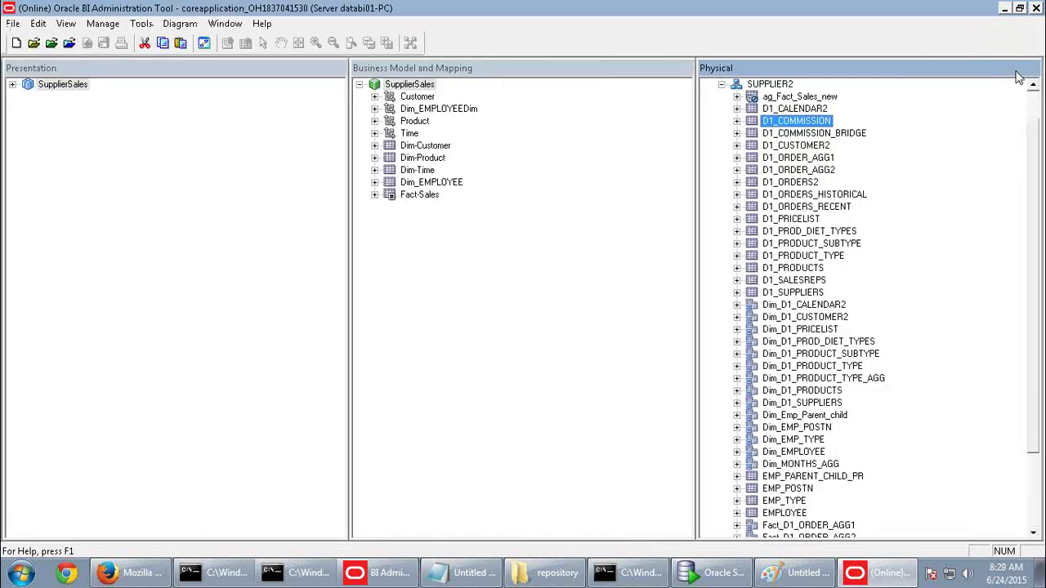
Switch to the Notepad notes listing the table aliases, join conditions and Commission Amount formula
left_click(696, 10)
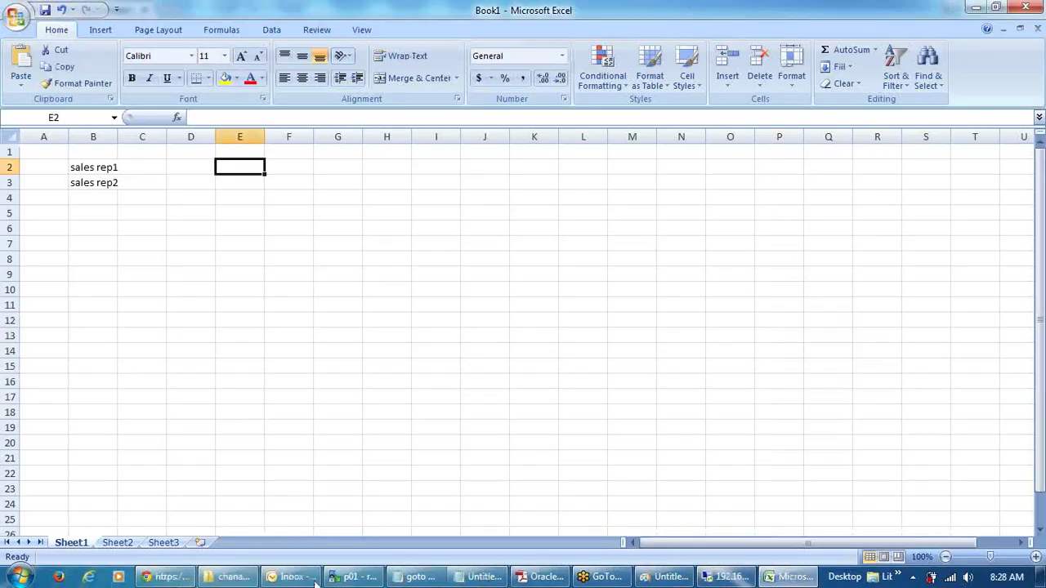
left_click(461, 579)
left_click(370, 236)
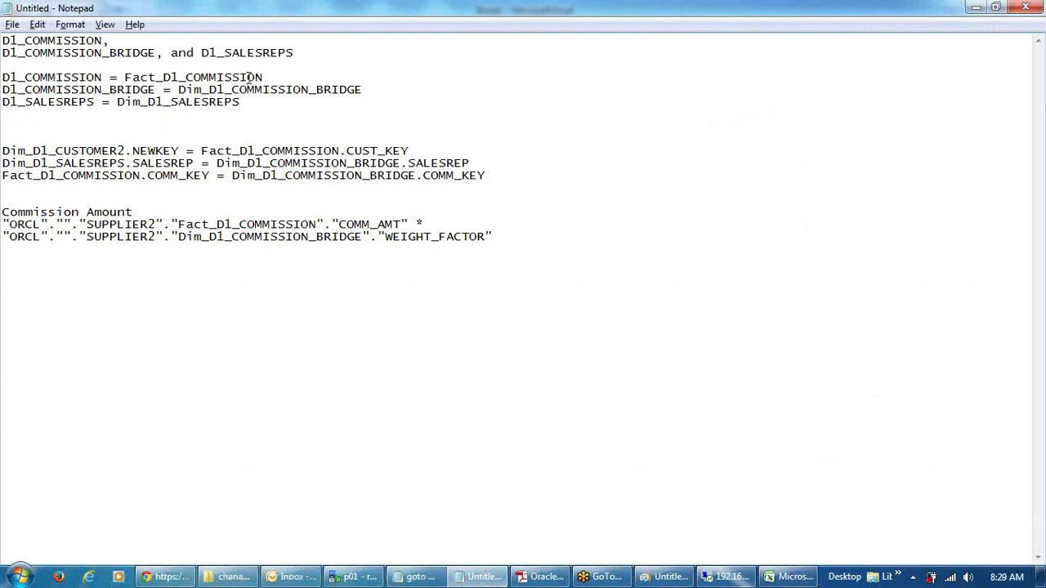
Copy the fact alias name from the notes, switch to the Oracle BI Administration Tool and create alias Fact_D1_COMMISSION for D1_COMMISSION, checking out the table
left_click_drag(264, 77, 125, 77)
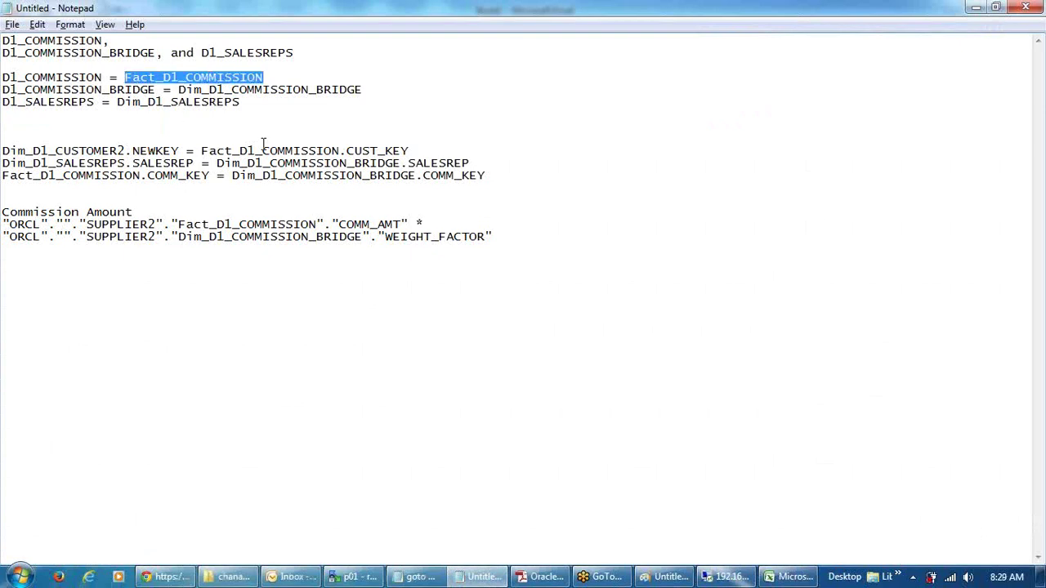
left_click(737, 580)
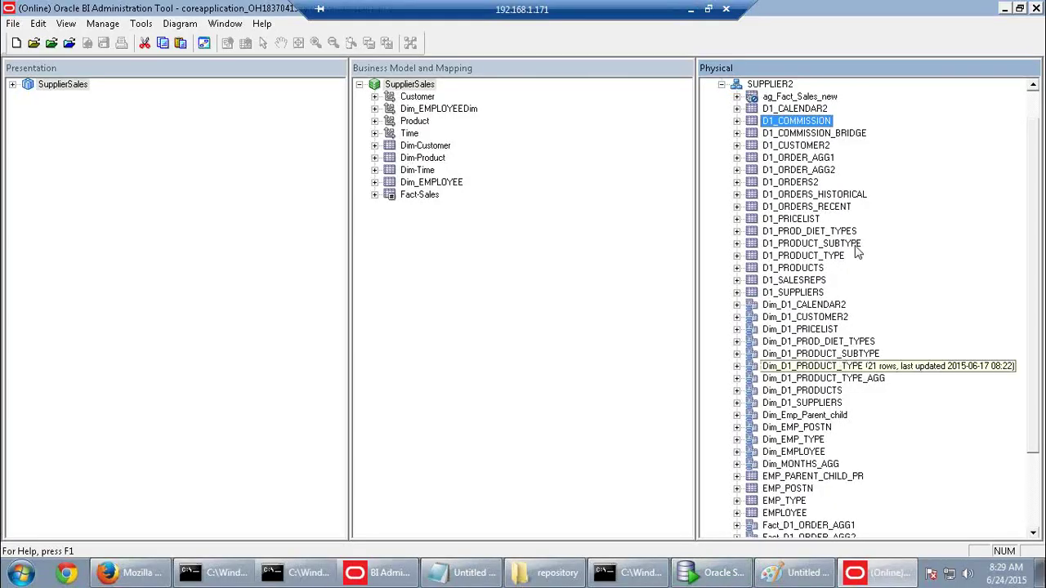
right_click(792, 123)
mouse_move(818, 129)
left_click(735, 133)
left_click(564, 432)
type("Fact_D1_COMMISSION")
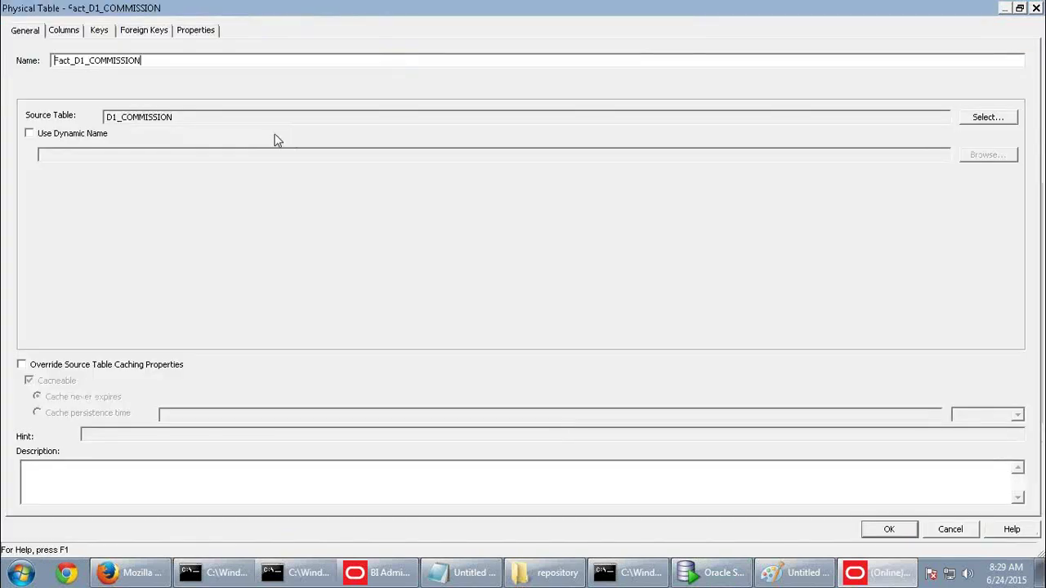
left_click(897, 529)
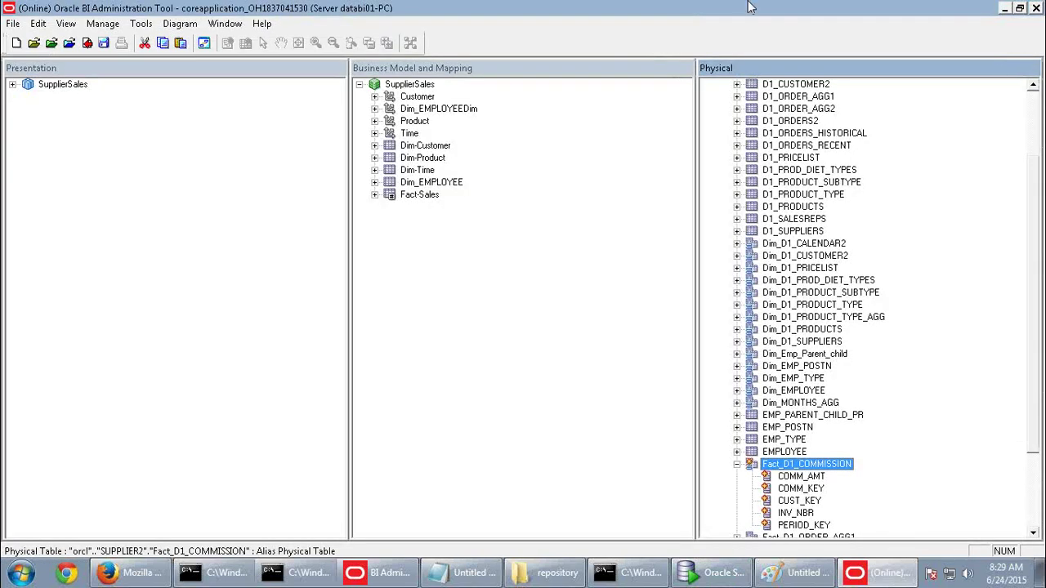
Copy the bridge alias name from the Notepad notes and create alias Dim_D1_COMMISSION_BRIDGE for the checked-out D1_COMMISSION_BRIDGE table in the Administration Tool
left_click(691, 10)
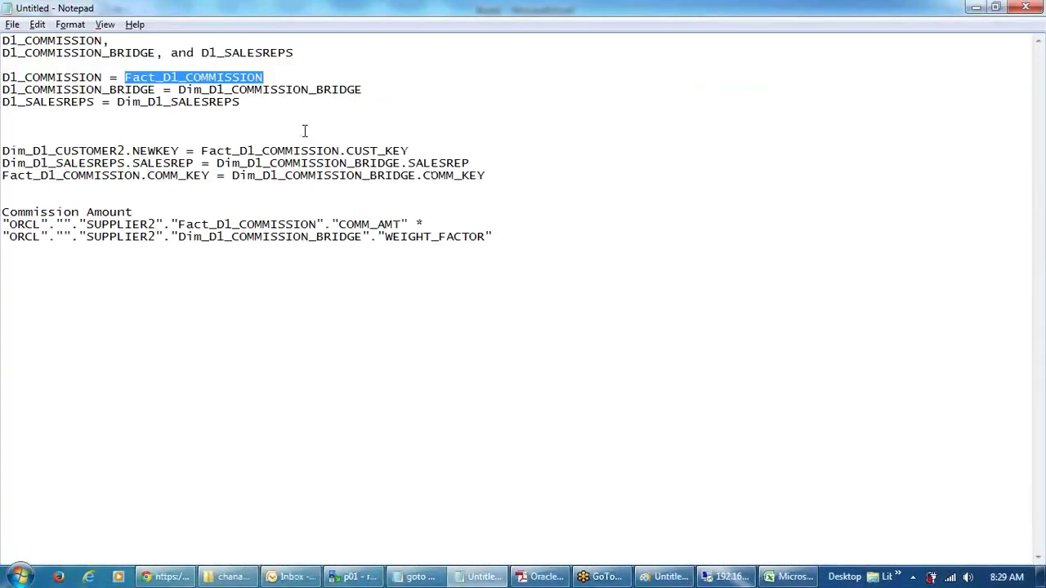
left_click_drag(178, 90, 365, 90)
key("ctrl+c")
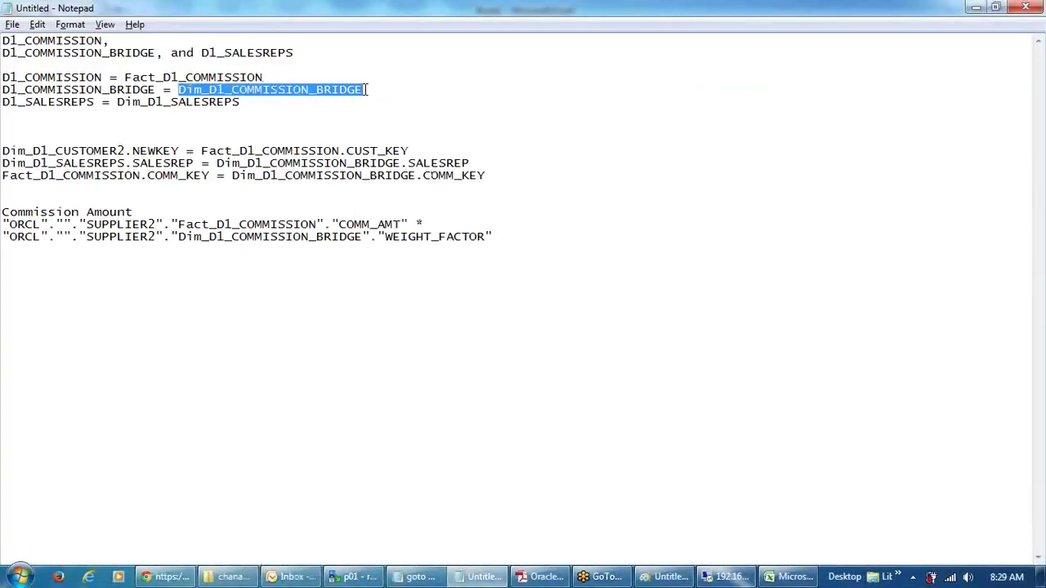
left_click(730, 578)
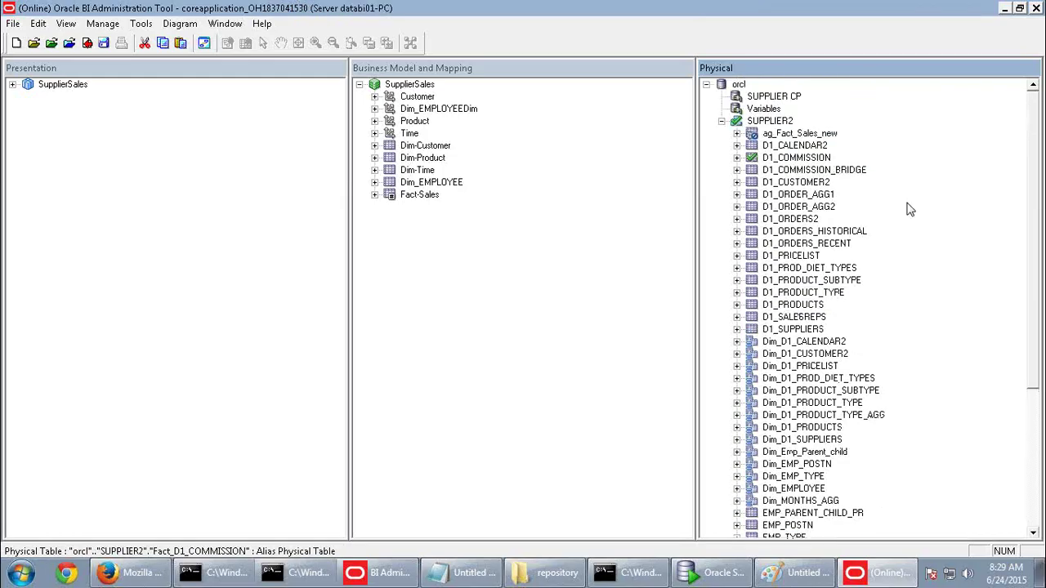
right_click(831, 169)
mouse_move(833, 182)
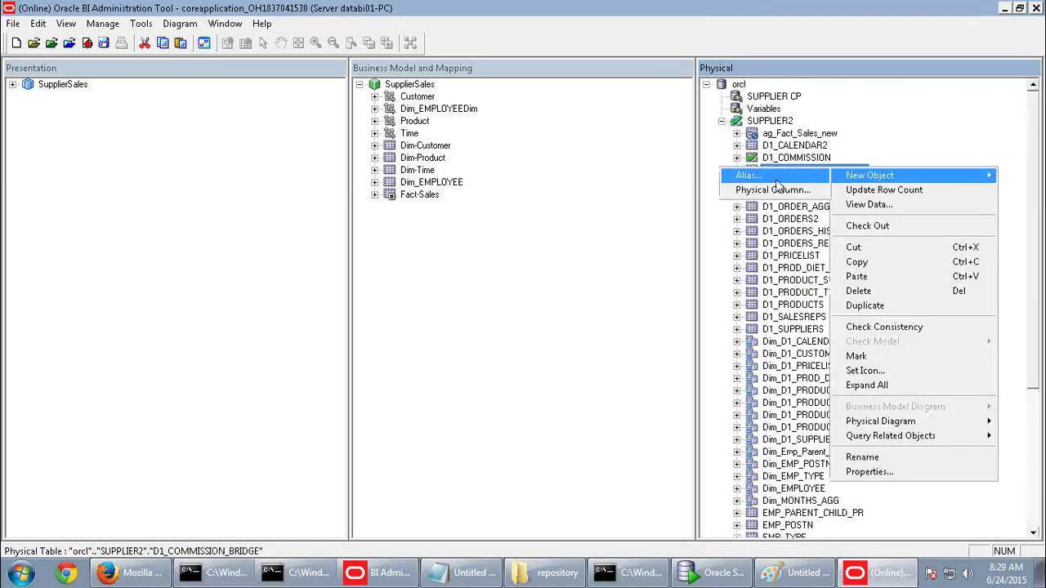
left_click(867, 225)
left_click(554, 427)
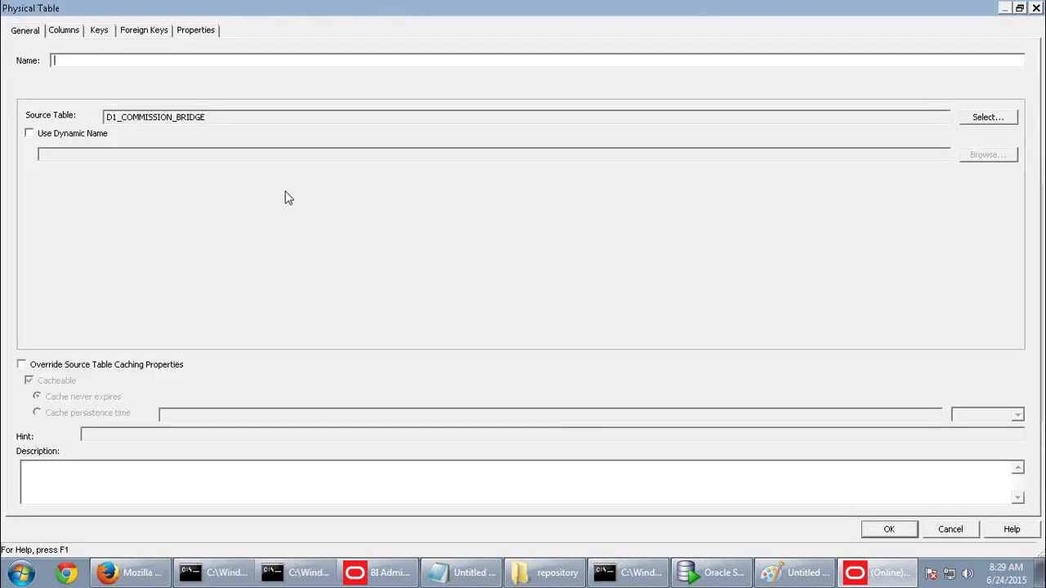
key("ctrl+v")
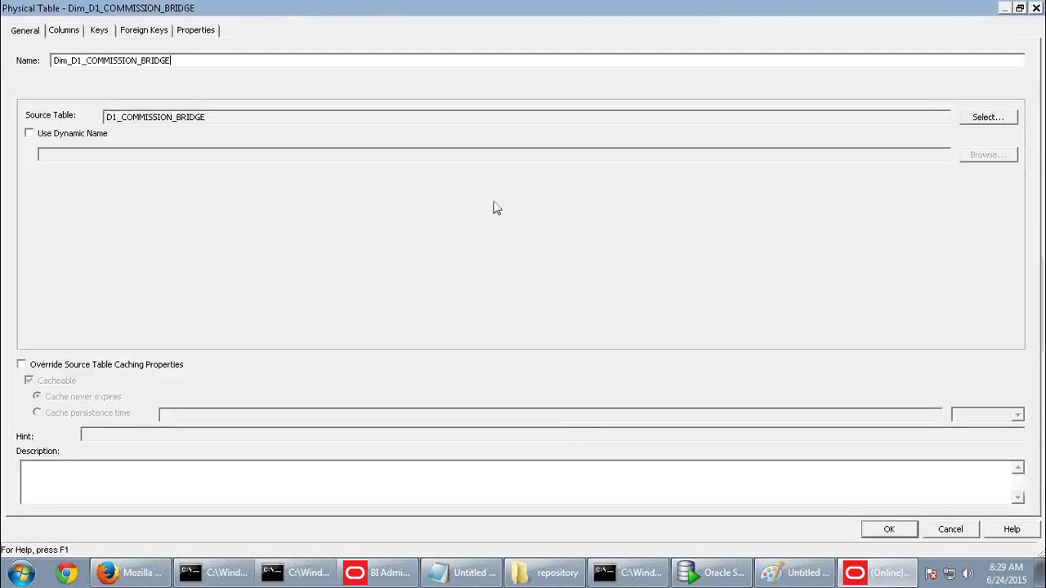
left_click(889, 530)
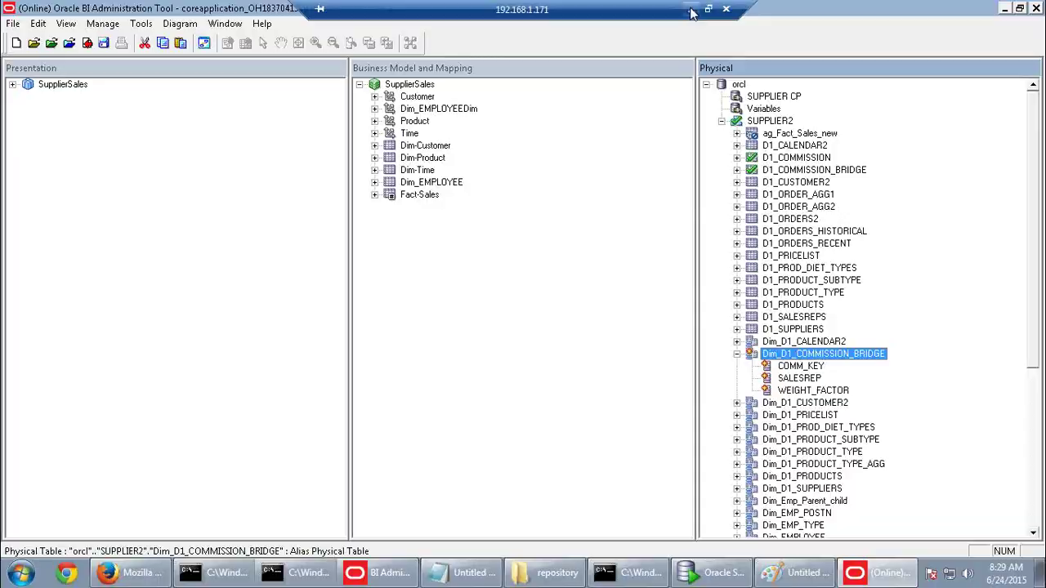
Copy the sales rep alias name from the Notepad notes and create alias Dim_D1_SALESREPS for the checked-out D1_SALESREPS table in the Administration Tool
left_click(659, 12)
left_click_drag(117, 102, 239, 105)
key("ctrl+c")
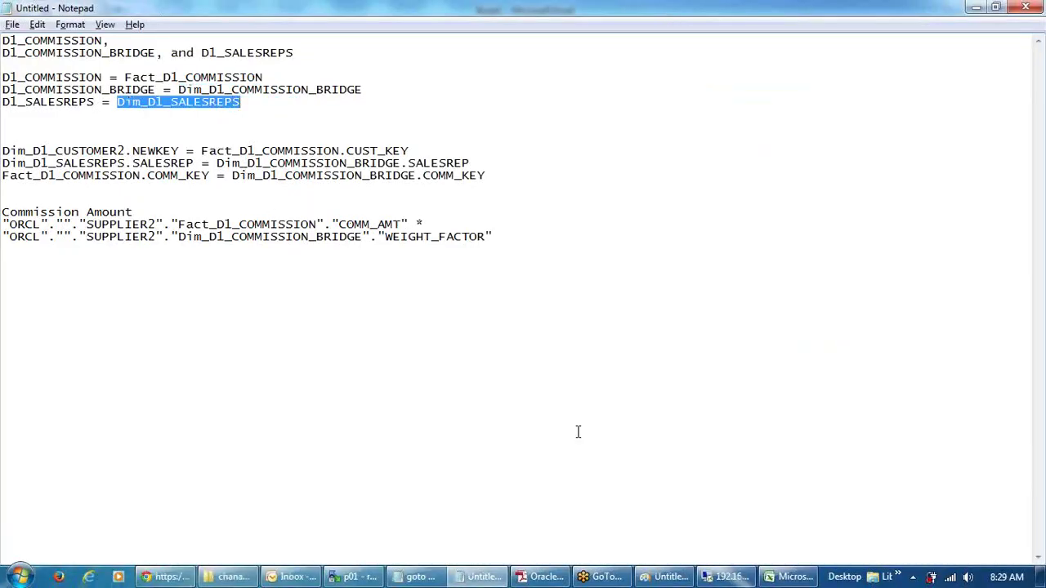
left_click(727, 577)
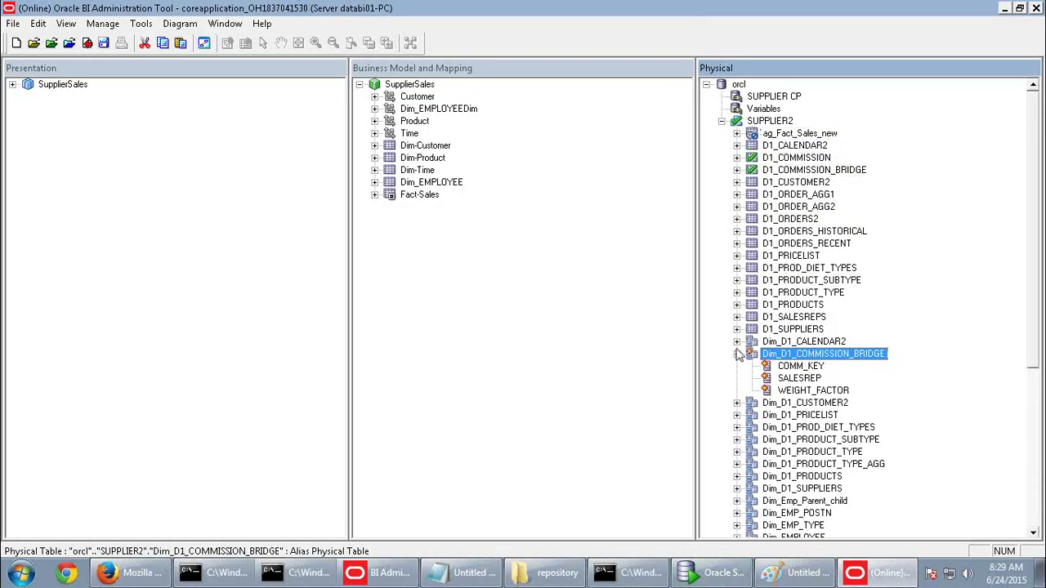
right_click(791, 318)
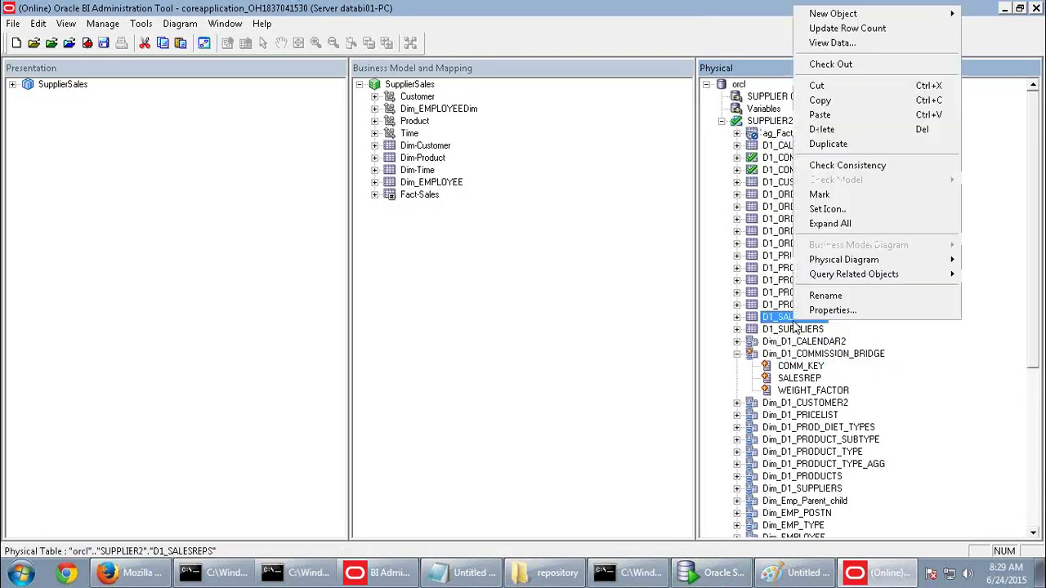
mouse_move(846, 25)
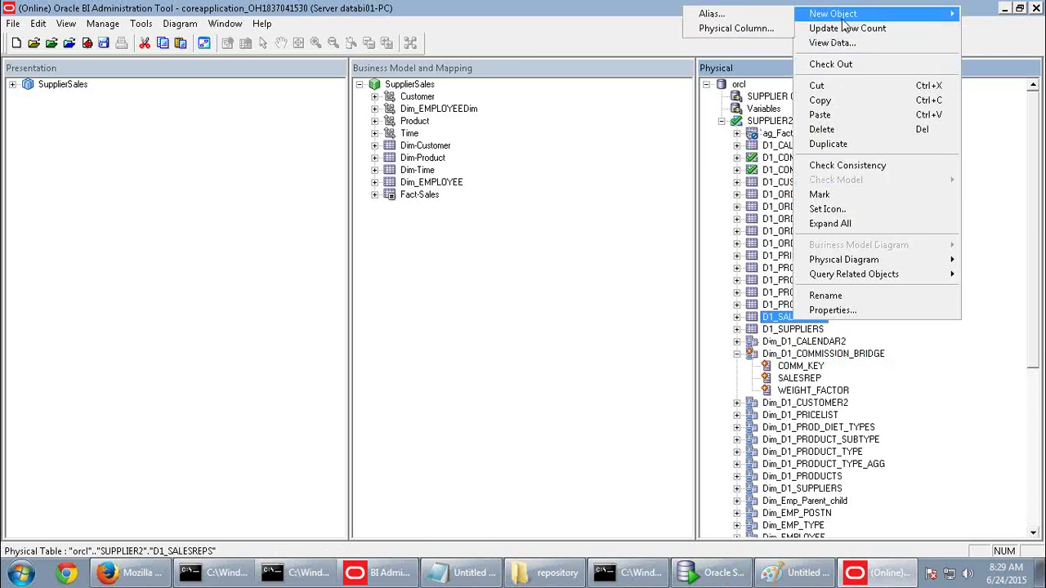
left_click(746, 16)
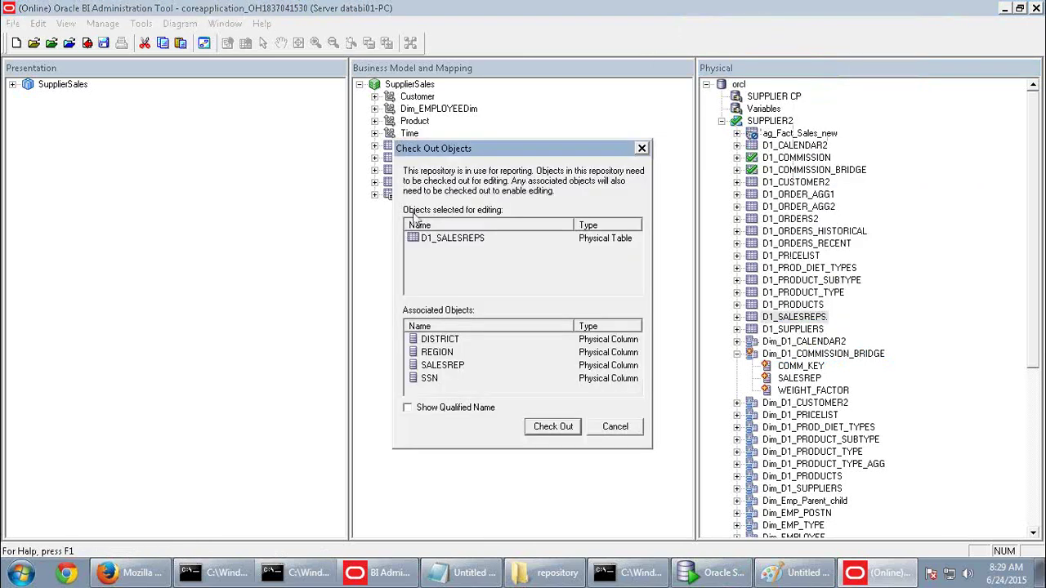
left_click(561, 427)
key("ctrl+v")
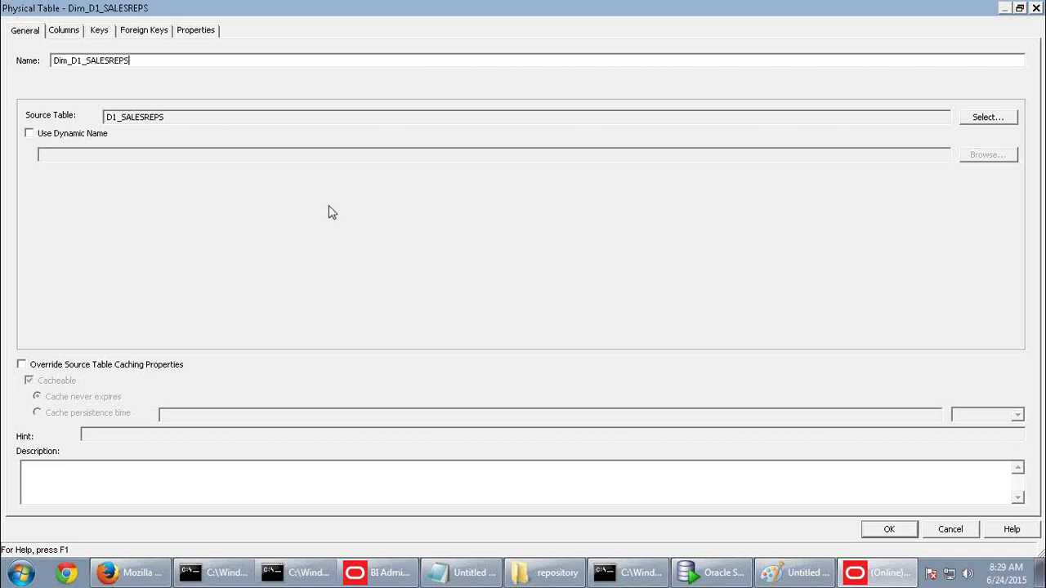
left_click(878, 529)
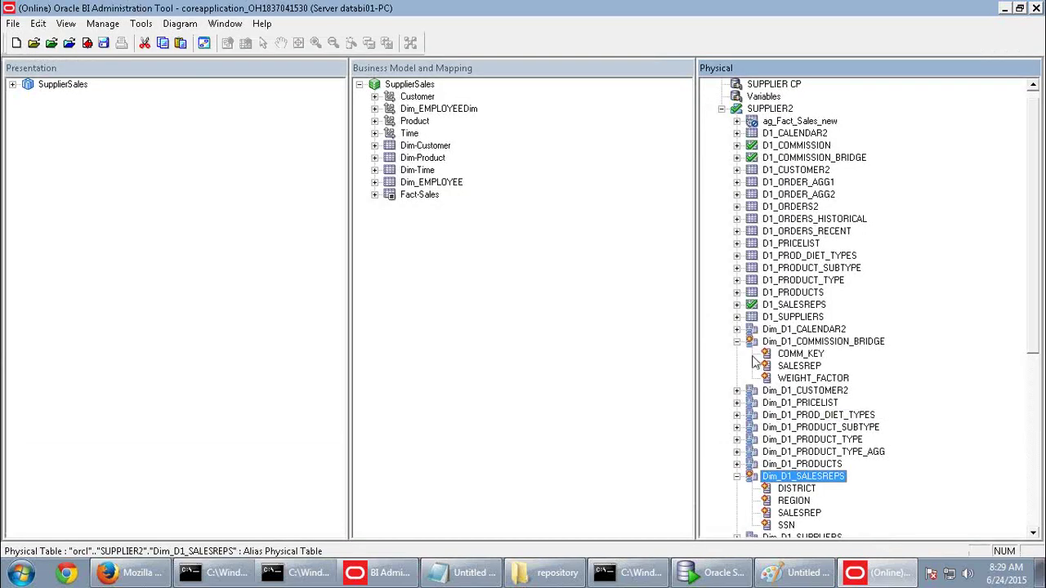
Collapse the new aliases and open a physical diagram of only Dim_D1_COMMISSION_BRIDGE, Dim_D1_SALESREPS and Fact_D1_COMMISSION
left_click(737, 342)
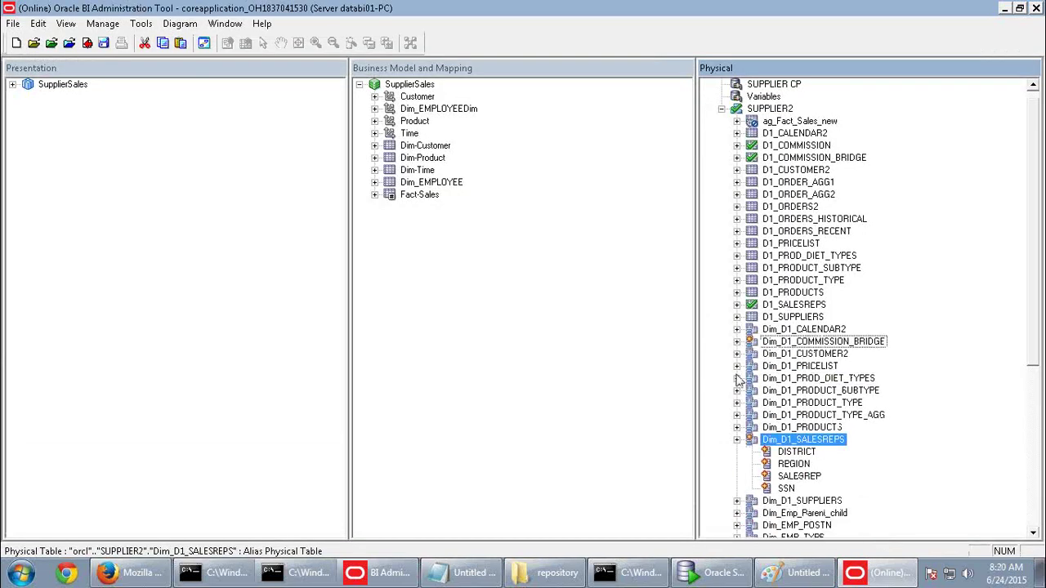
left_click(738, 440)
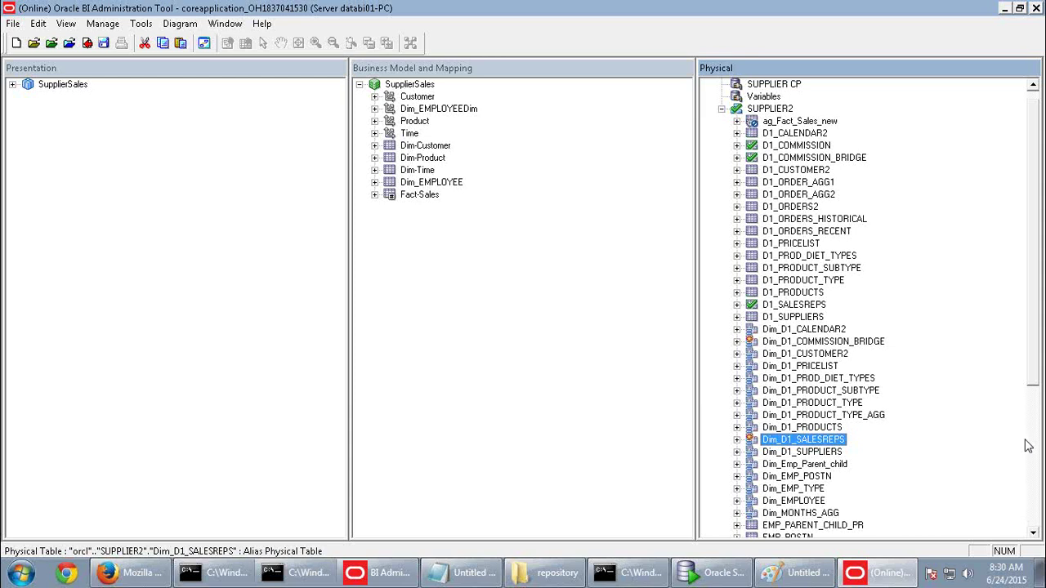
left_click(850, 344, "ctrl")
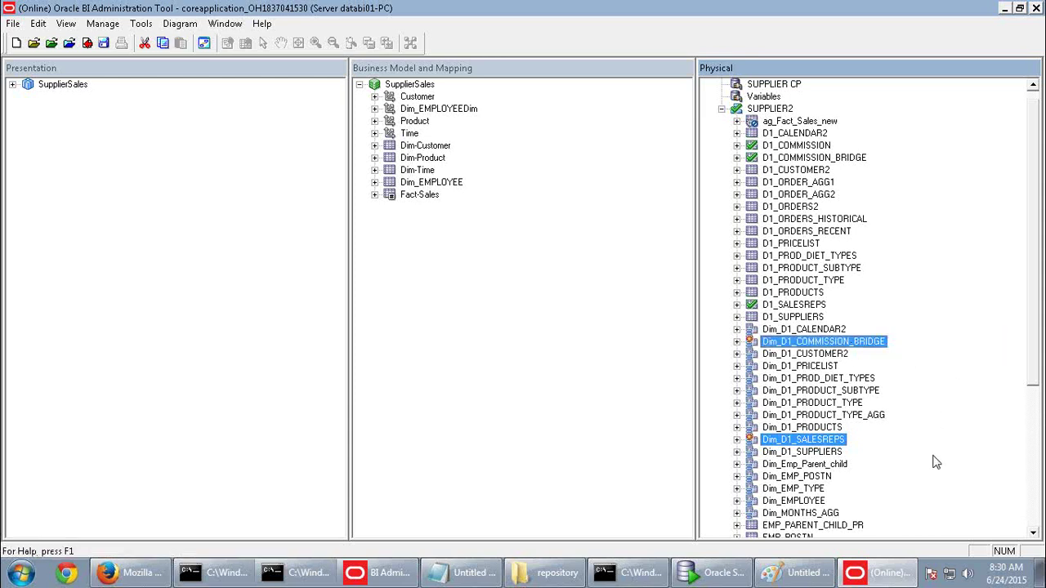
scroll(935, 461, "down", 4)
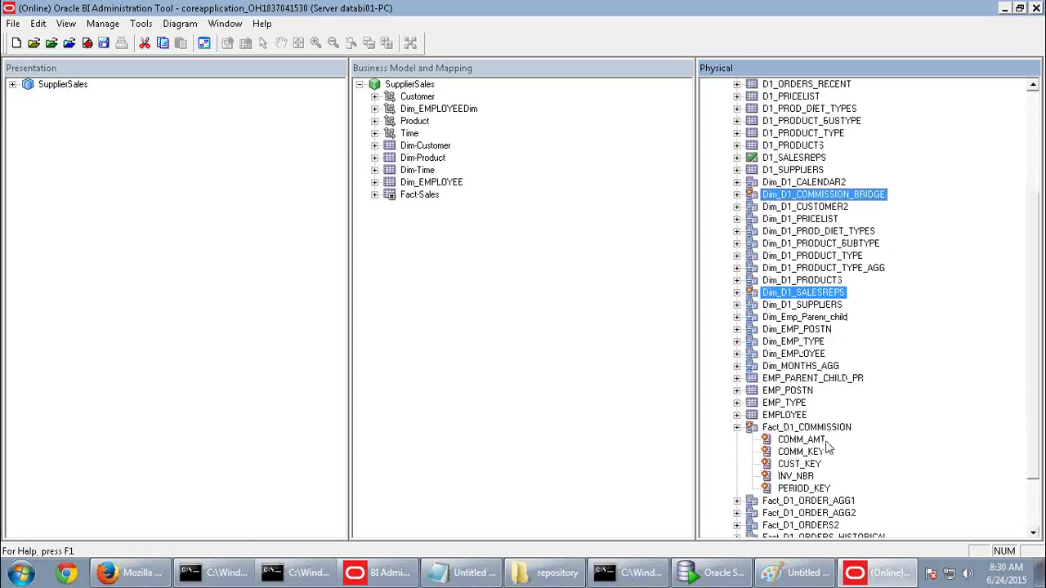
left_click(822, 431, "ctrl")
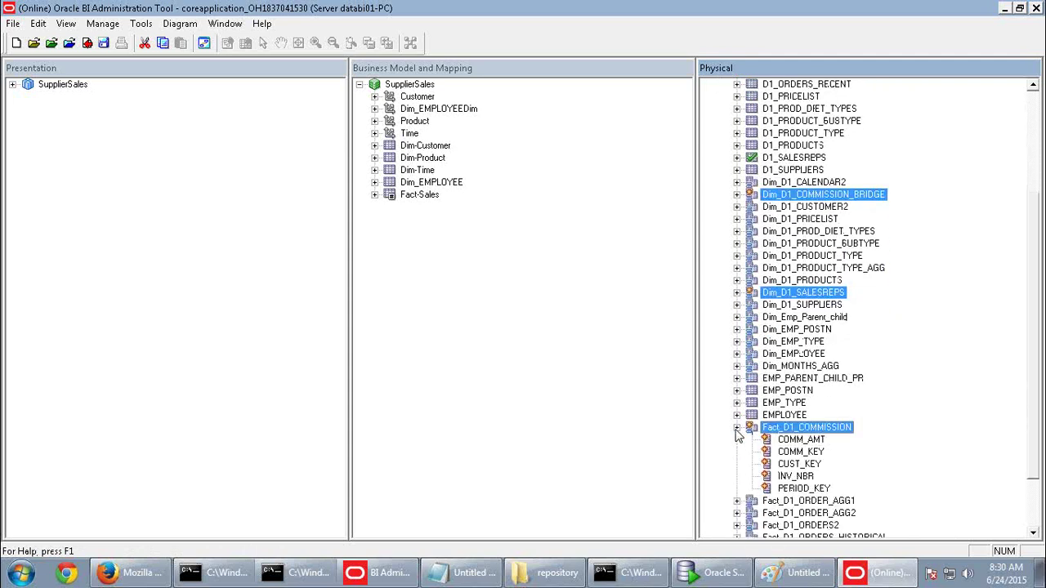
left_click(736, 429)
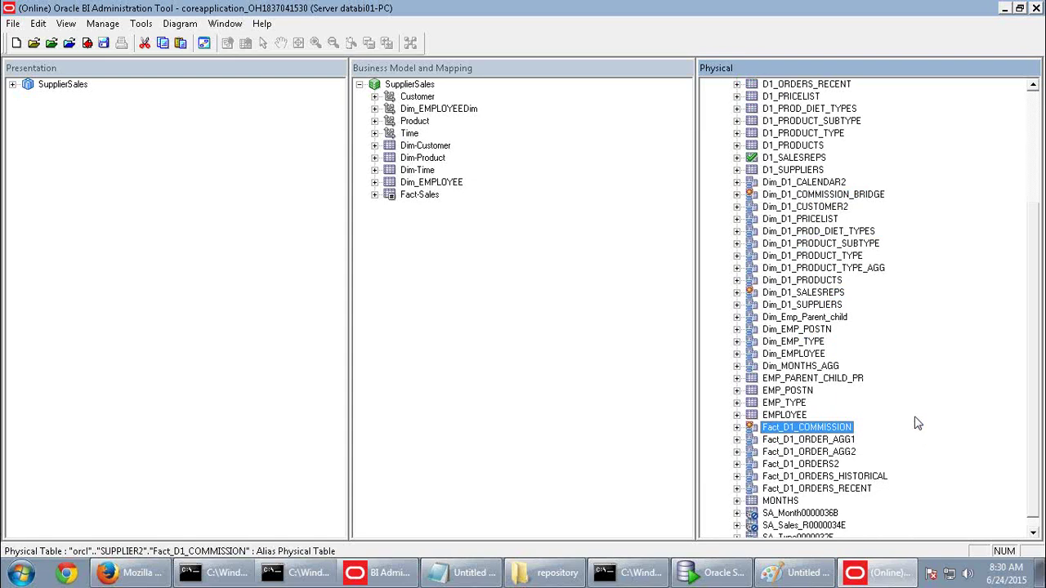
left_click(825, 292, "ctrl")
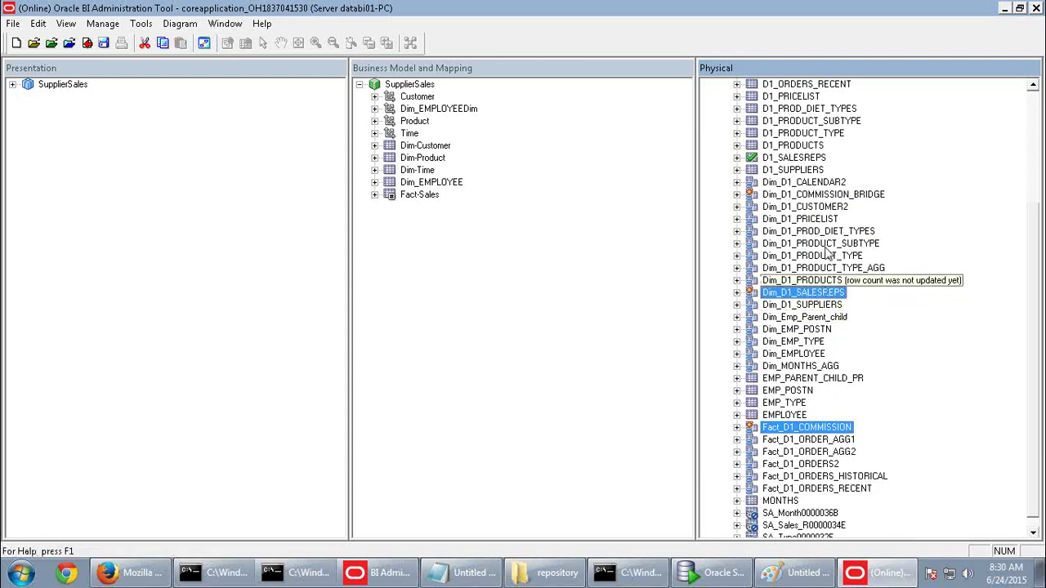
left_click(828, 196, "ctrl")
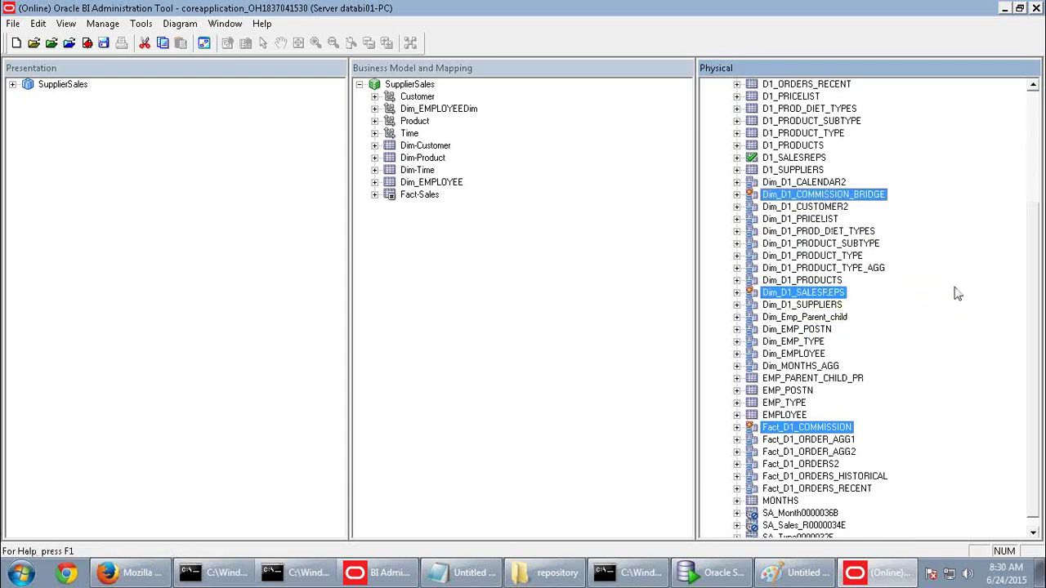
right_click(822, 294)
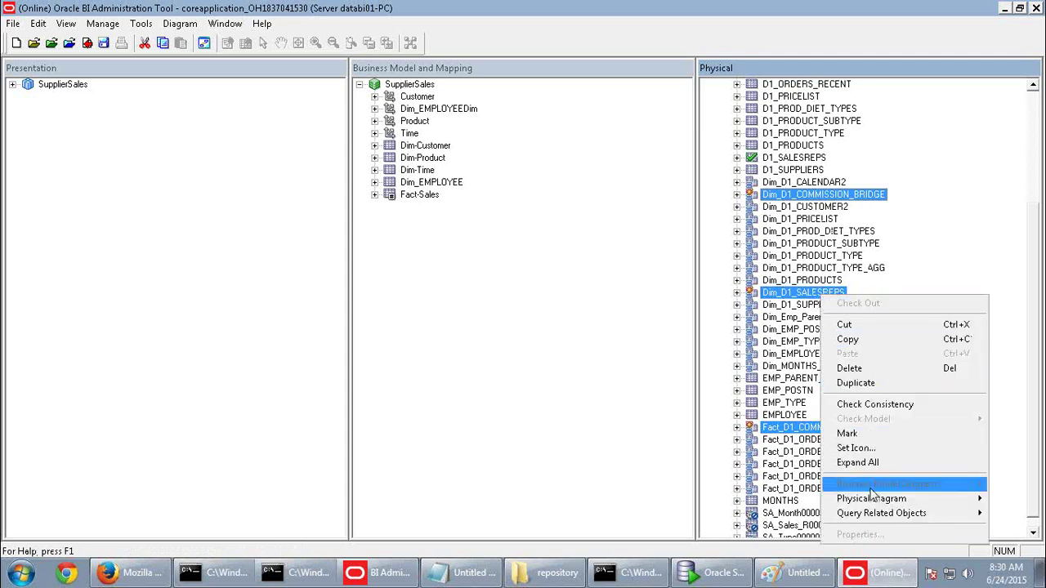
mouse_move(871, 498)
left_click(742, 504)
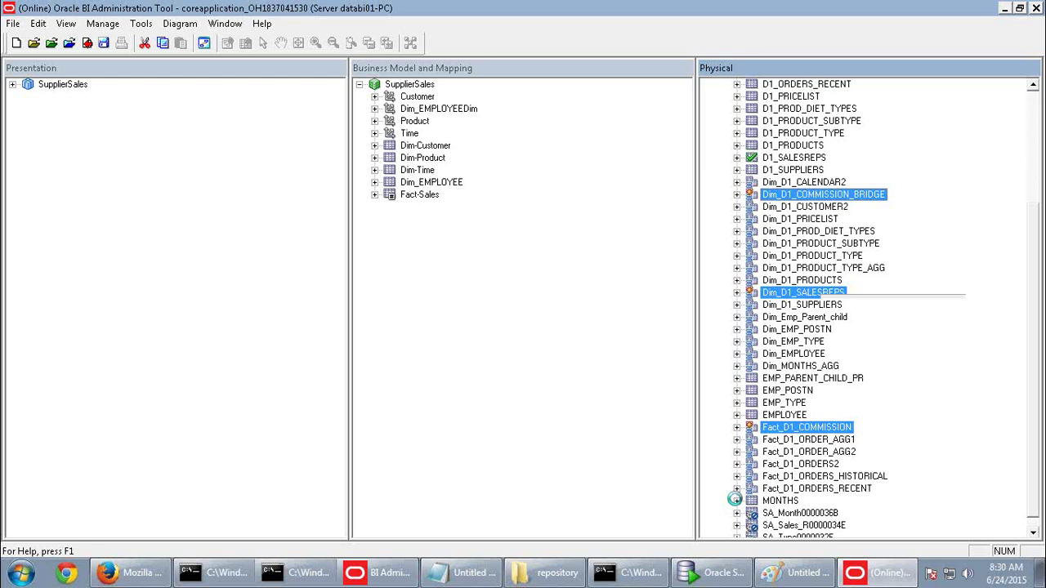
Arrange the diagram tables in a row with Dim_D1_SALESREPS first, Dim_D1_COMMISSION_BRIDGE in the middle and Fact_D1_COMMISSION last
left_click_drag(561, 246, 803, 176)
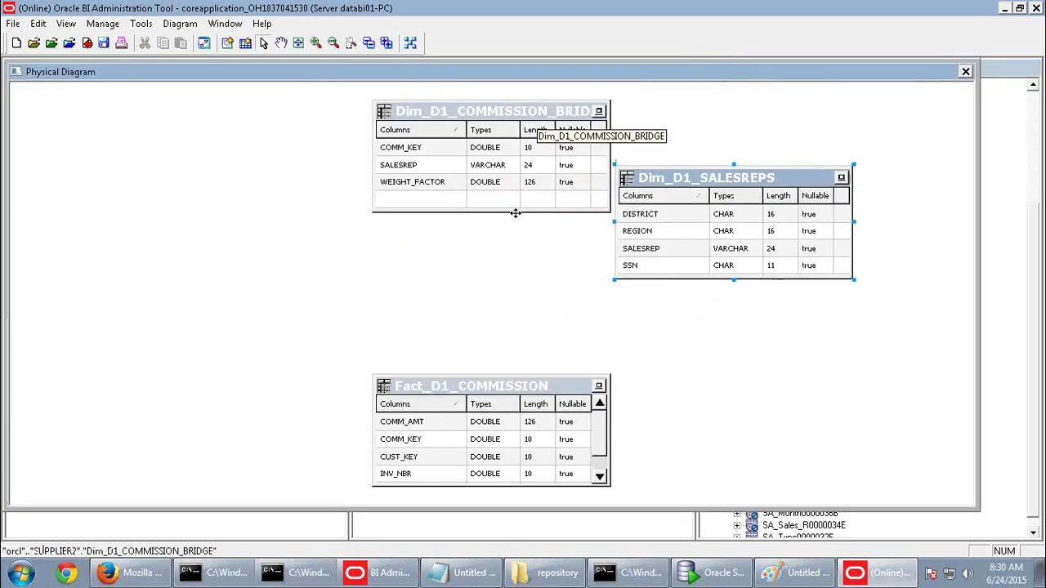
left_click_drag(651, 185, 89, 123)
left_click_drag(516, 394, 798, 127)
left_click(505, 120)
mouse_move(505, 120)
left_mouse_down()
mouse_move(484, 122)
mouse_move(495, 130)
left_mouse_up()
left_click(560, 297)
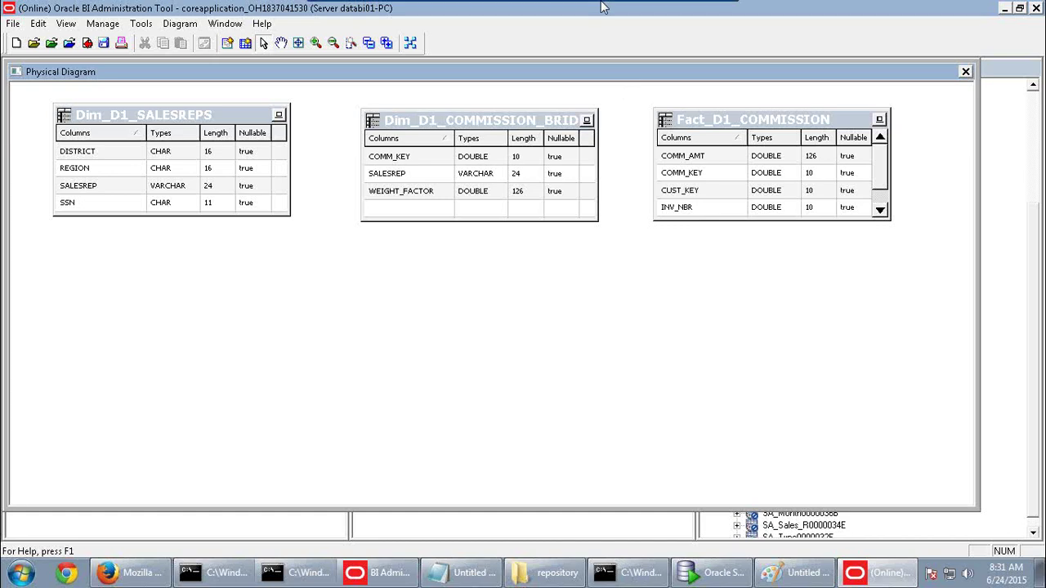
Switch to the activity guide in Adobe Reader and examine Practice 14-1's physical join instructions and the bridge table relationship diagram
mouse_move(609, 9)
left_click(691, 9)
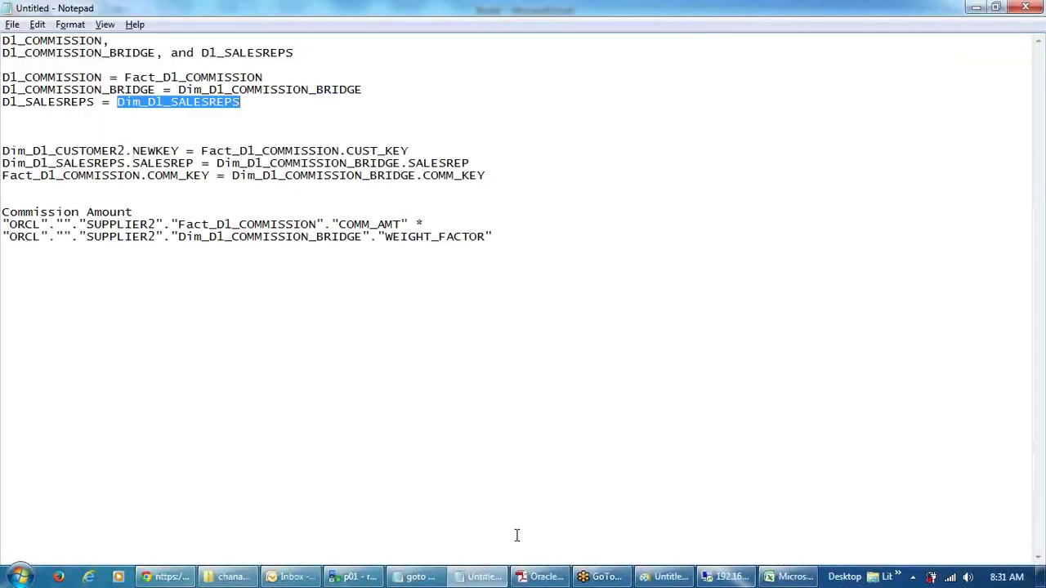
left_click(549, 569)
scroll(567, 404, "down", 10)
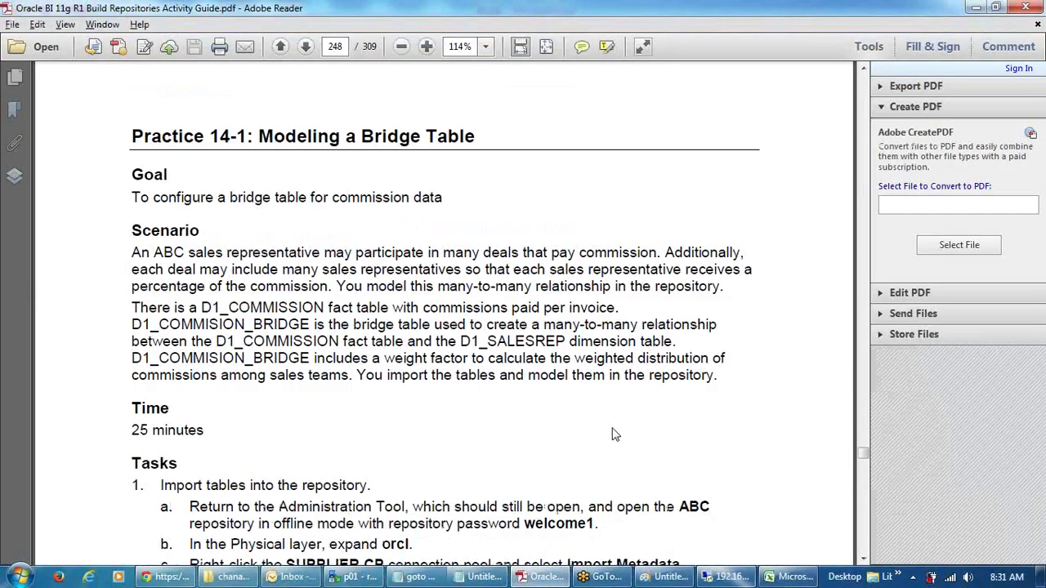
scroll(621, 429, "down", 15)
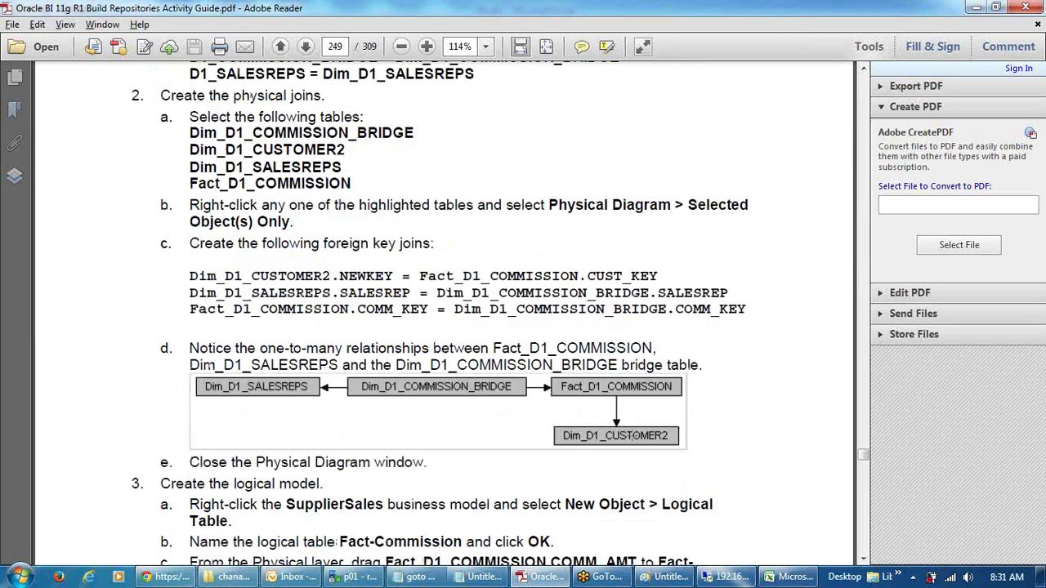
Switch back to the Administration Tool and create a physical foreign key join from Dim_D1_COMMISSION_BRIDGE to Dim_D1_SALESREPS on SALESREP = SALESREP
left_click(723, 576)
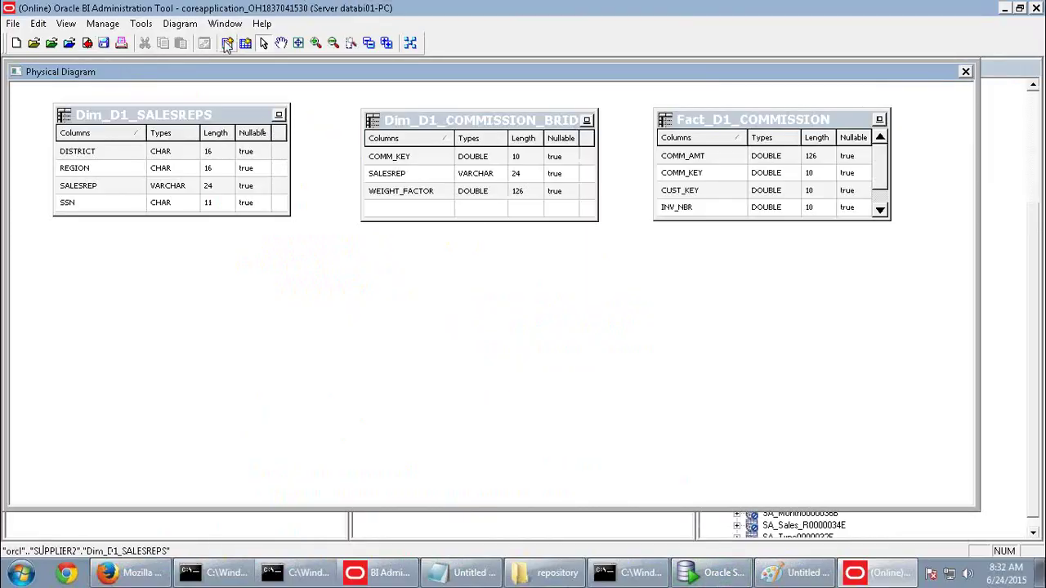
left_click(427, 172)
left_click(226, 172)
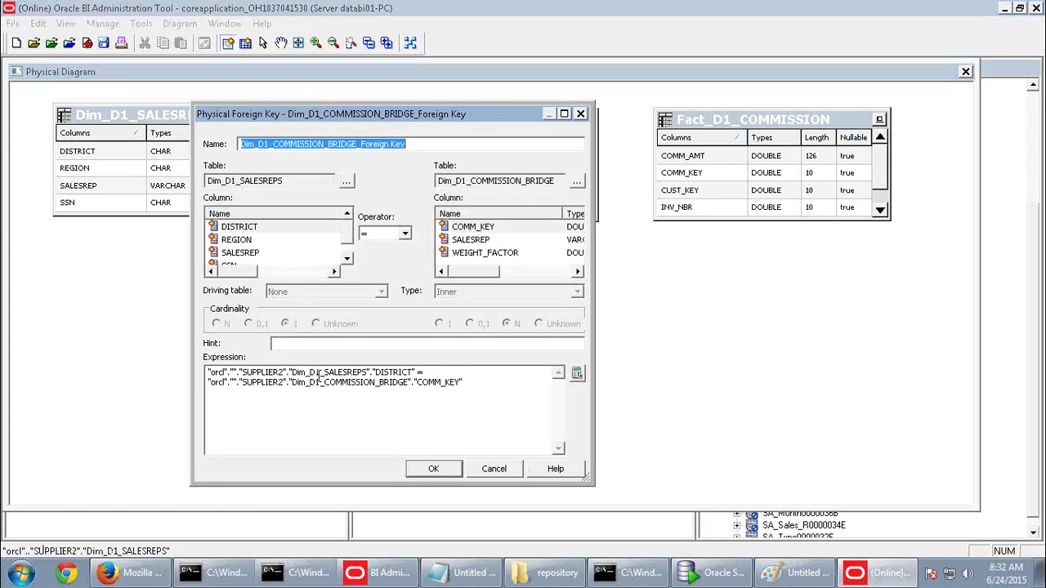
left_click(346, 260)
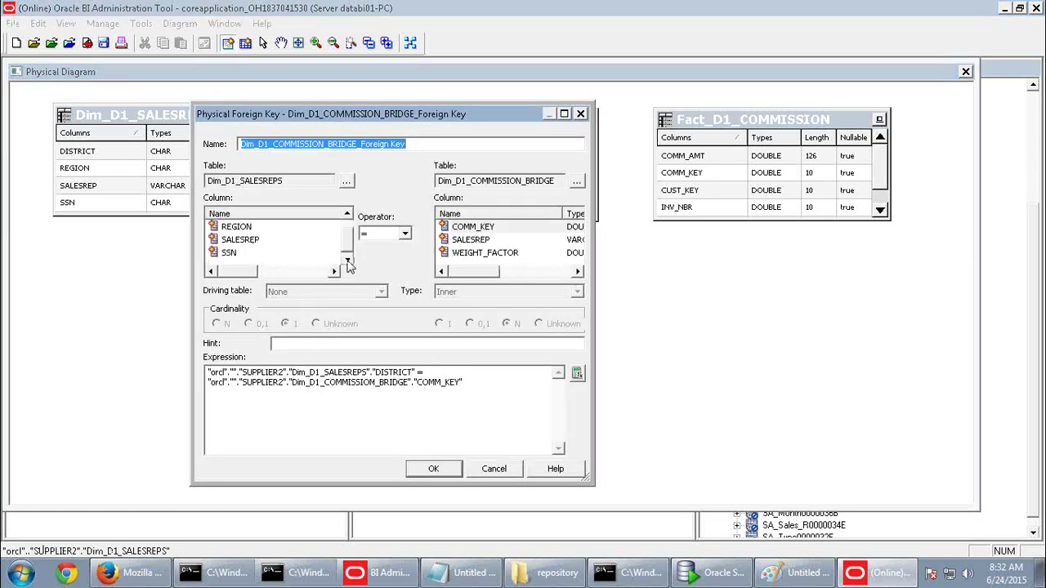
left_click(246, 240)
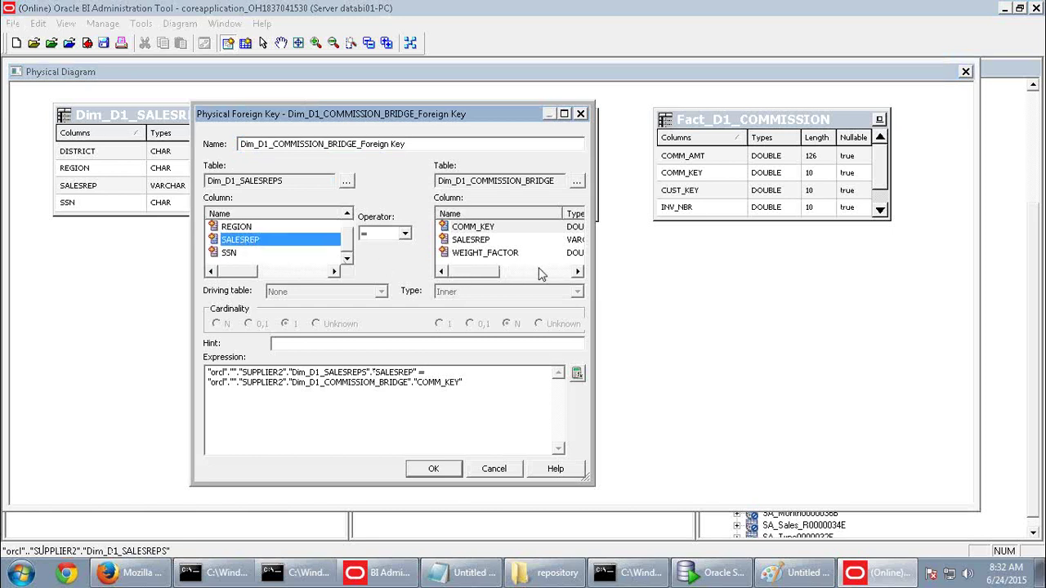
left_click(476, 240)
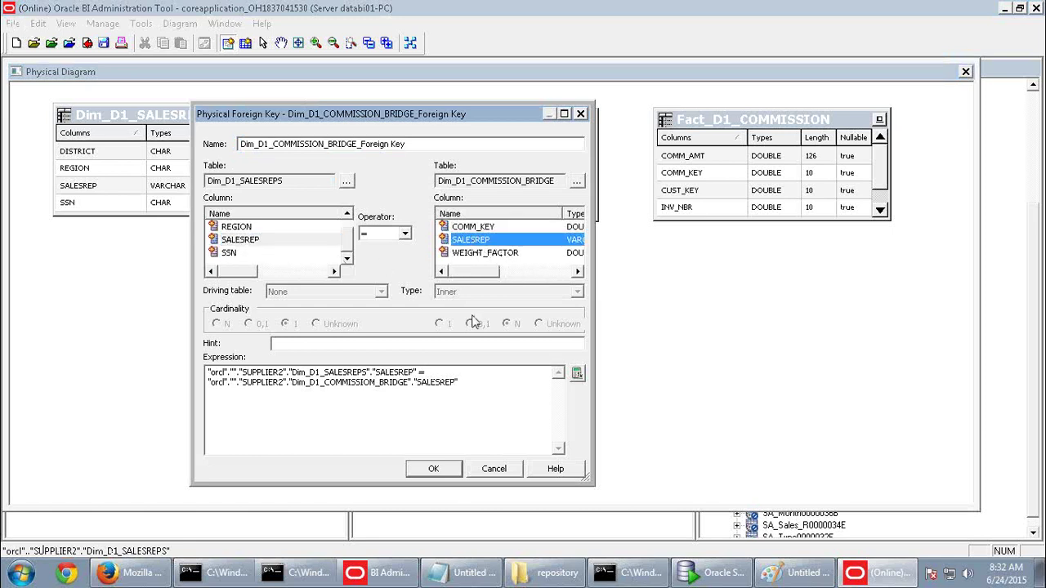
left_click(434, 469)
Create a physical foreign key join from Dim_D1_COMMISSION_BRIDGE to Fact_D1_COMMISSION on COMM_KEY = COMM_KEY and close the physical diagram
left_click(564, 174)
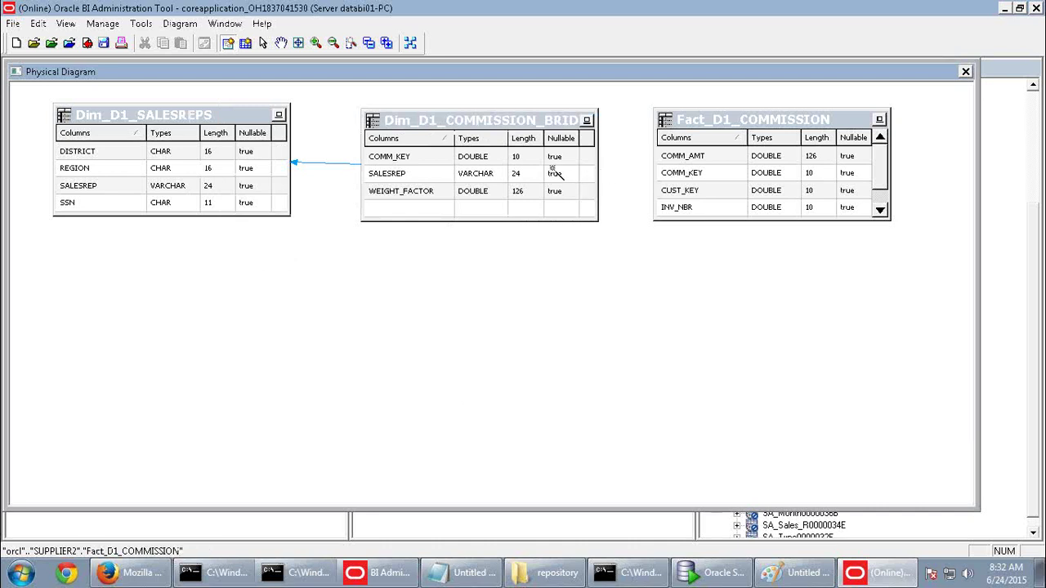
left_click(679, 172)
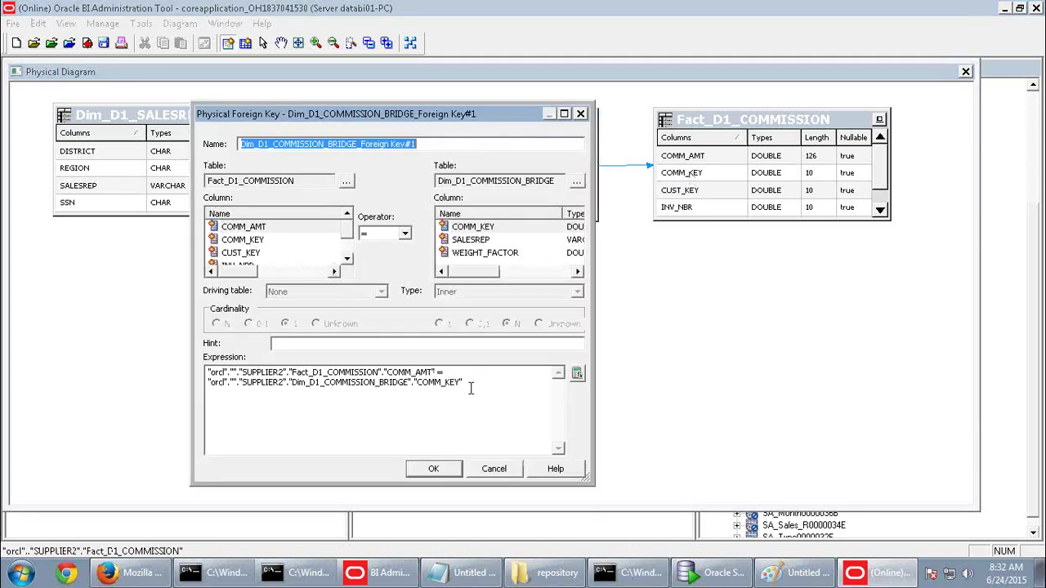
left_click(245, 240)
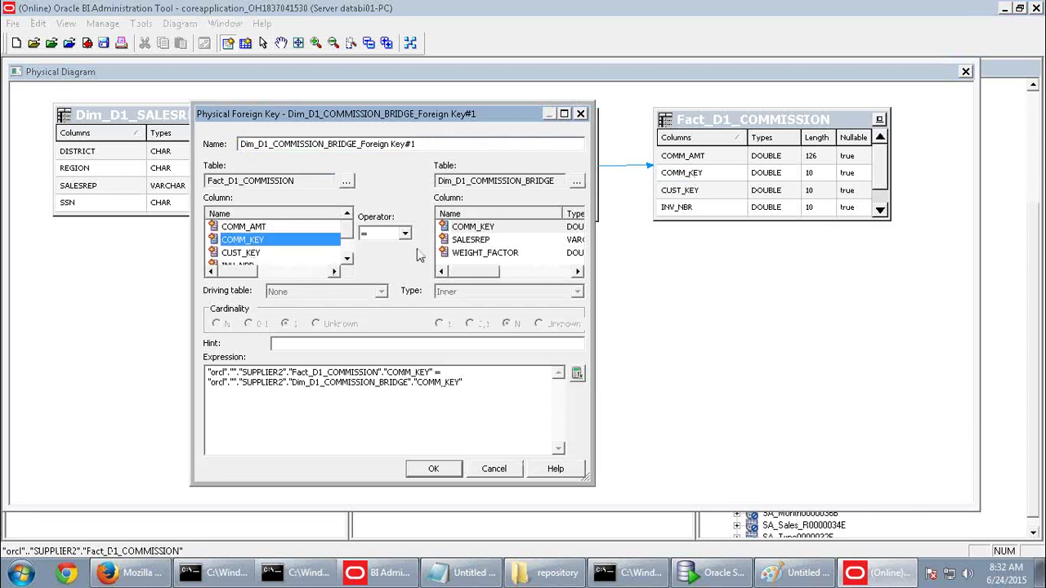
left_click(435, 470)
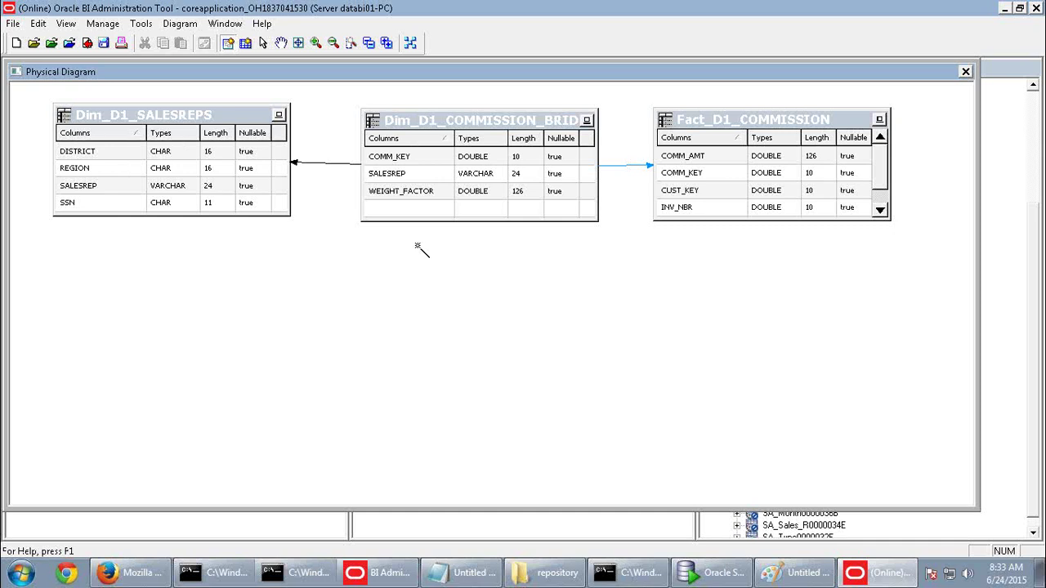
left_click(966, 72)
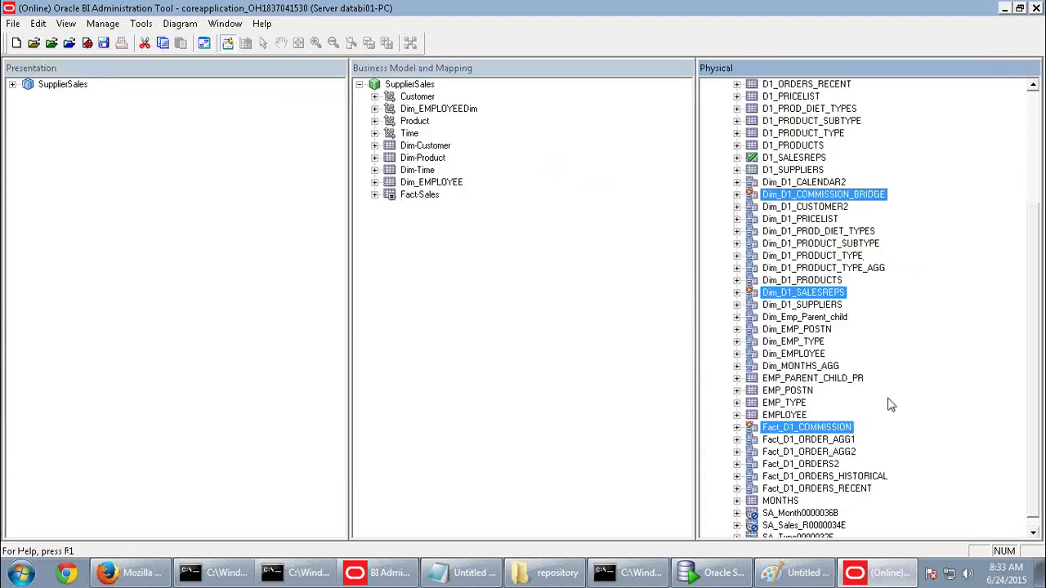
Add the physical aliases Dim_D1_SALESREPS and Fact_D1_COMMISSION to the SupplierSales business model as logical tables
left_click(821, 268)
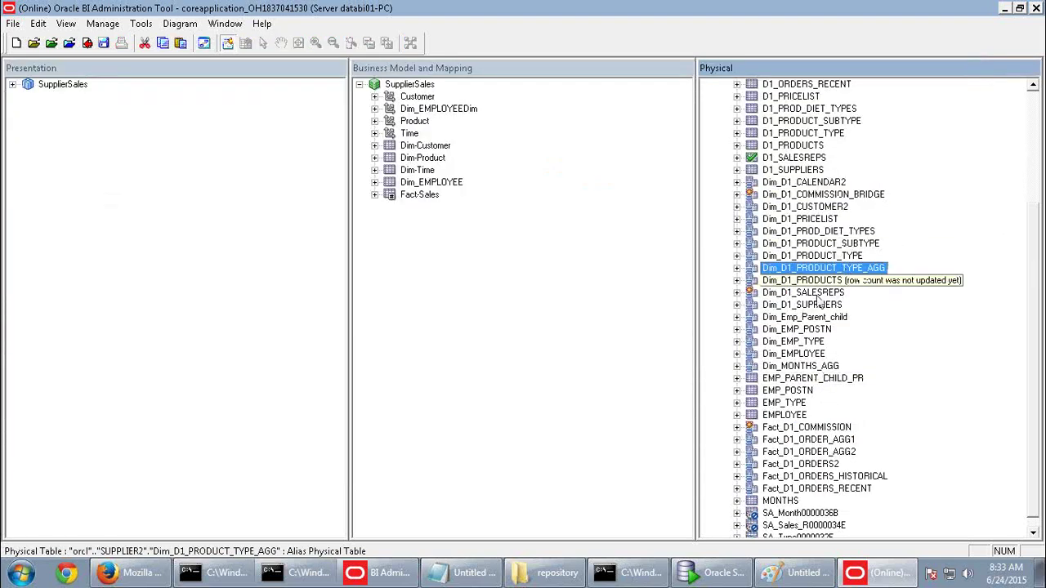
left_click_drag(811, 293, 414, 90)
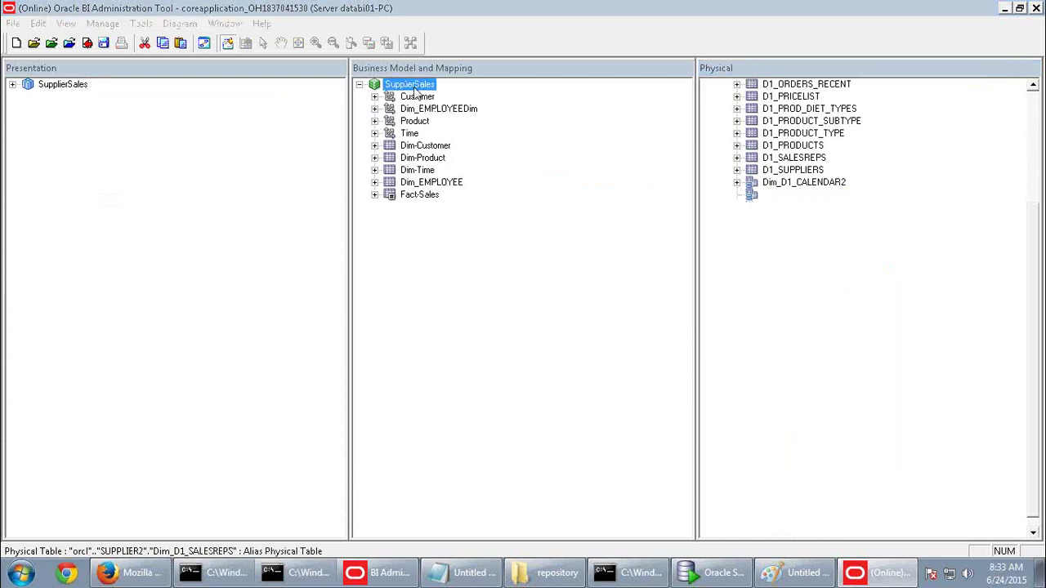
left_click(555, 432)
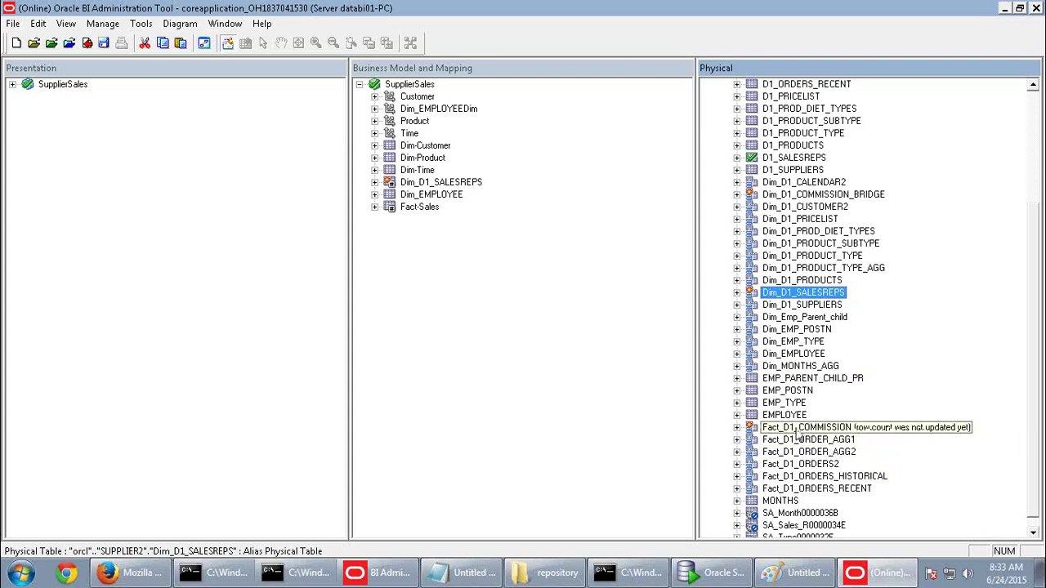
left_click_drag(797, 436, 405, 82)
left_click_drag(801, 427, 414, 88)
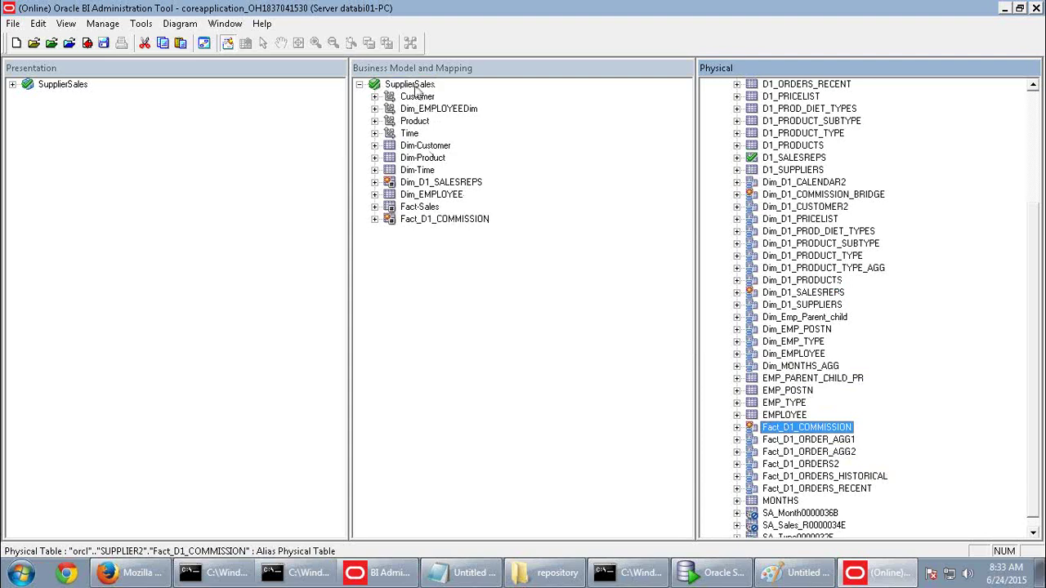
Open a business model diagram of Dim_D1_SALESREPS and Fact_D1_COMMISSION with direct joins, and create a logical join from the fact to the dimension
left_click(414, 184)
left_click(428, 219, "ctrl")
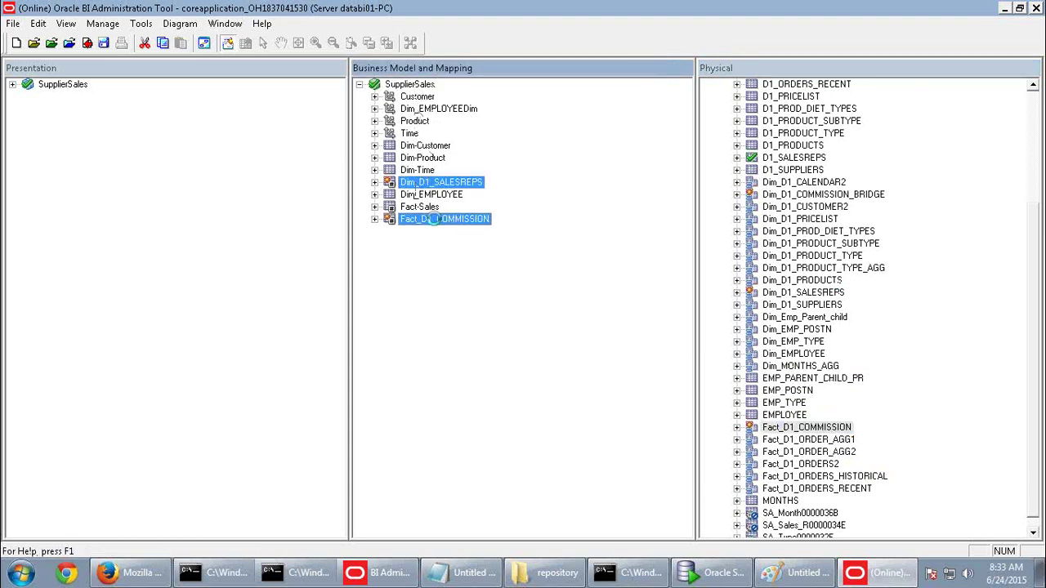
right_click(433, 219)
mouse_move(500, 408)
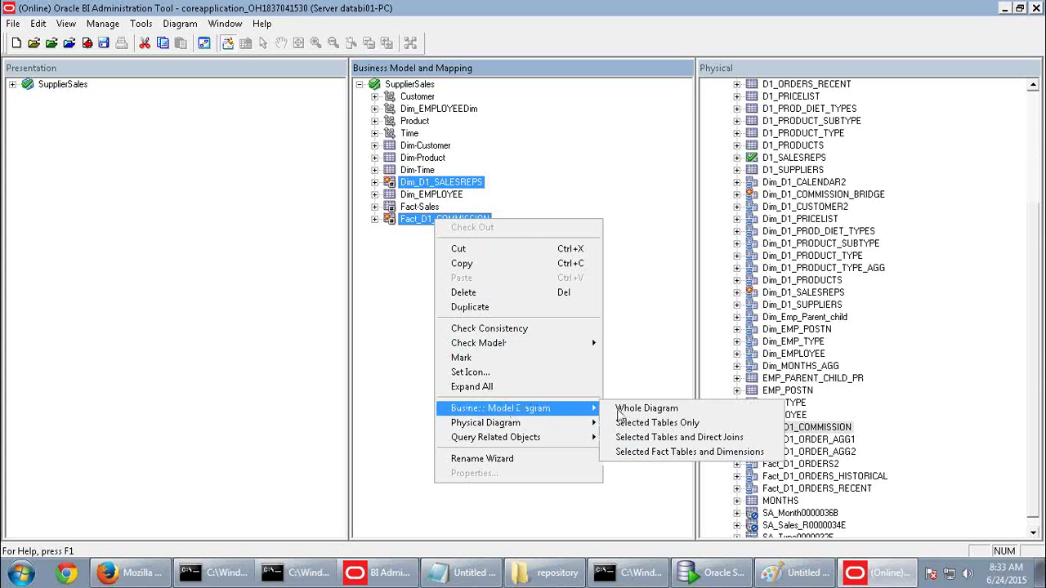
left_click(663, 438)
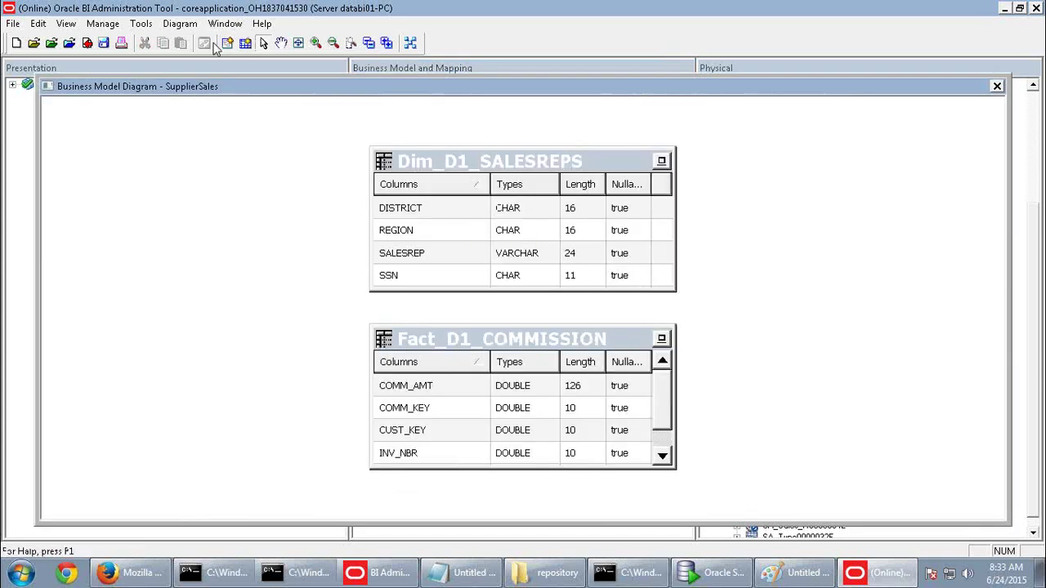
left_click(436, 385)
left_click(496, 243)
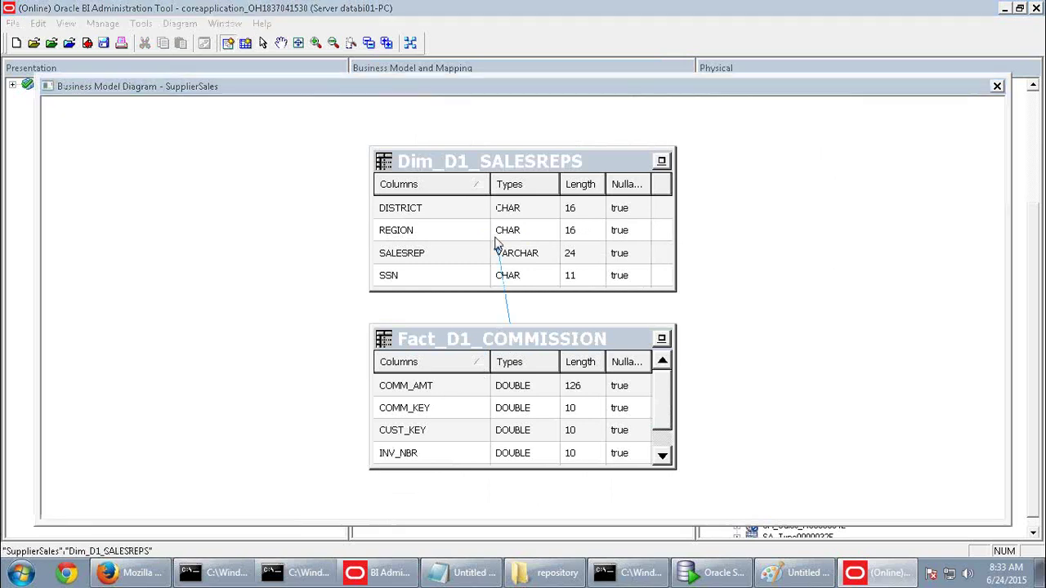
left_click(434, 468)
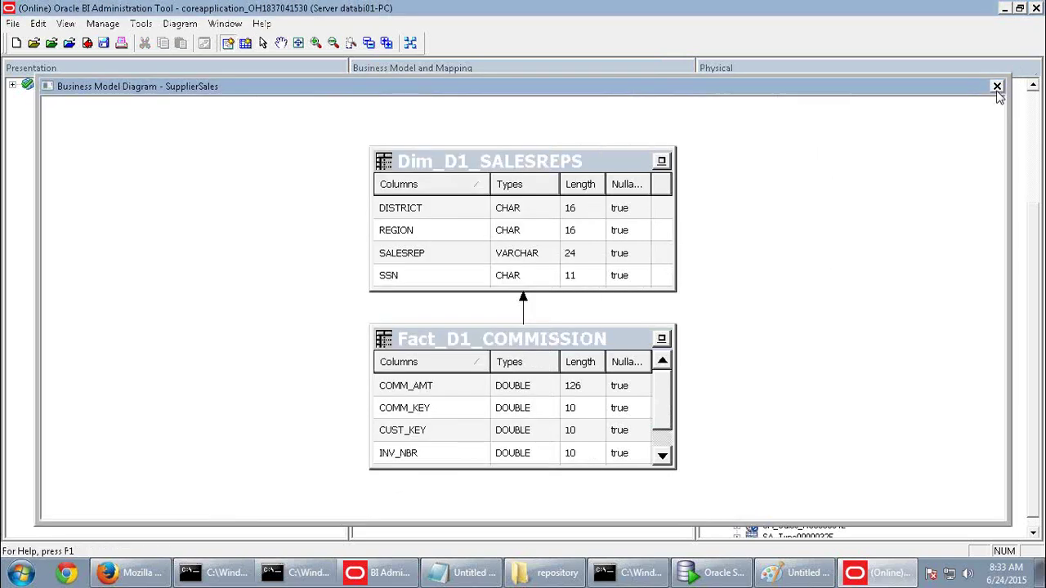
left_click(997, 86)
Add Dim_D1_COMMISSION_BRIDGE to the mapped tables of the Fact_D1_COMMISSION logical table source
double_click(390, 221)
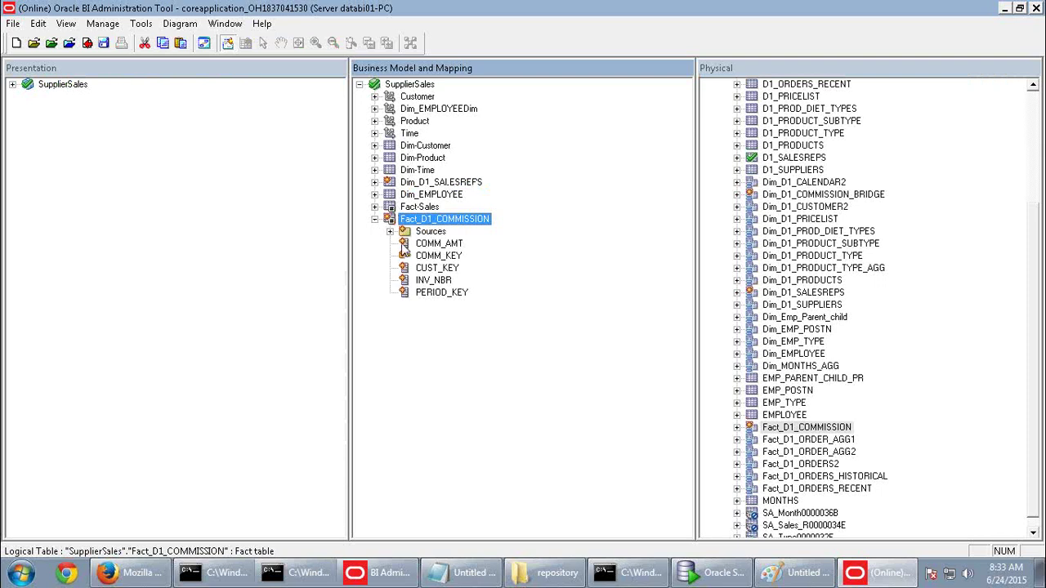
double_click(454, 245)
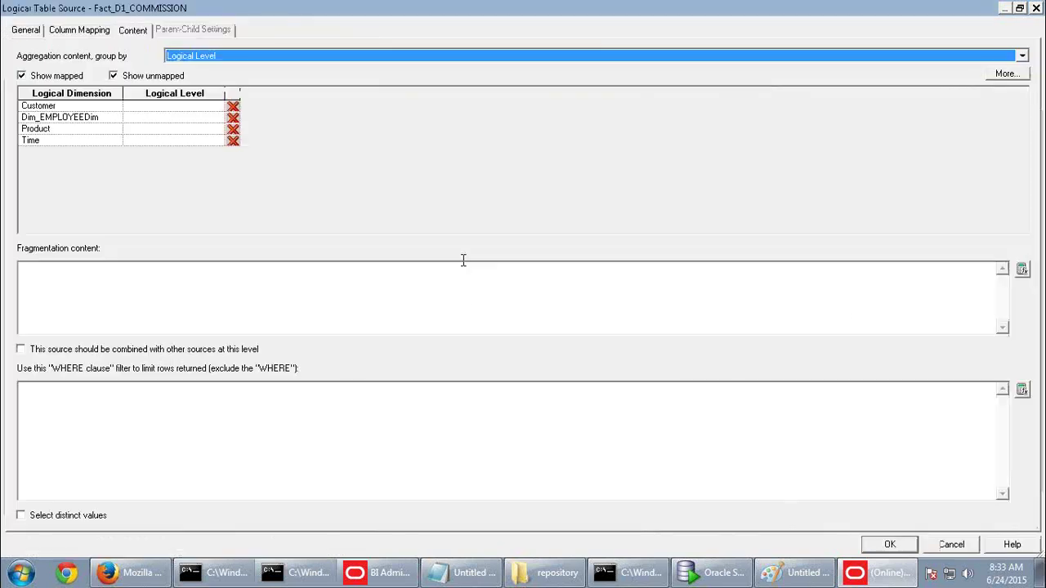
left_click(36, 31)
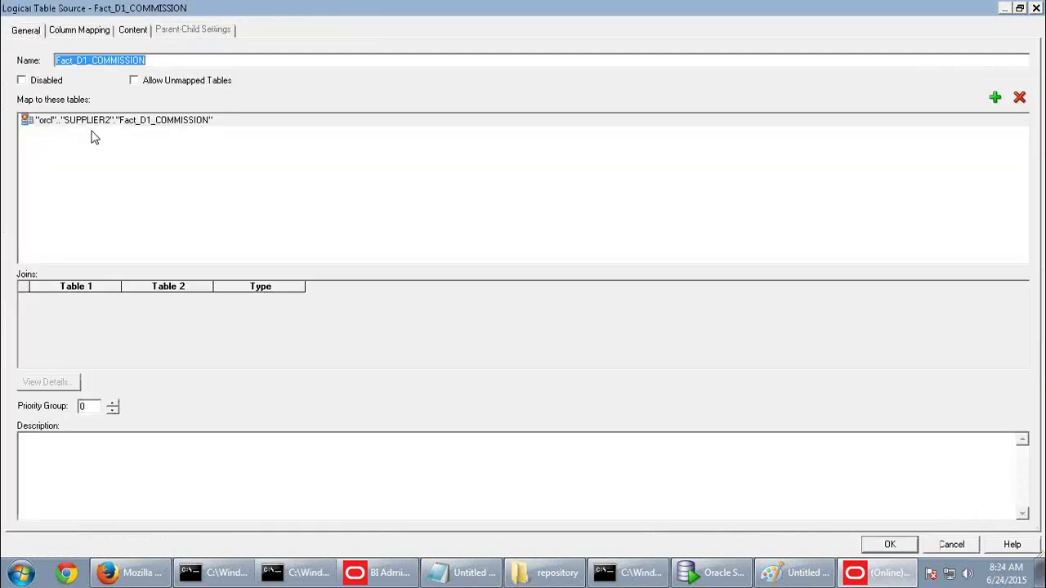
left_click(144, 122)
left_click(995, 98)
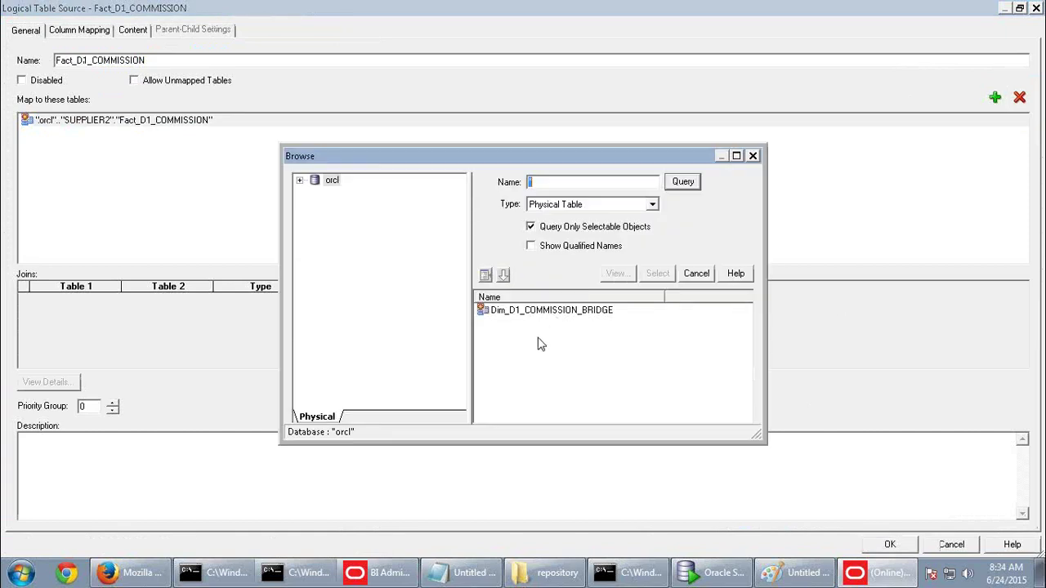
left_click(541, 311)
left_click(657, 274)
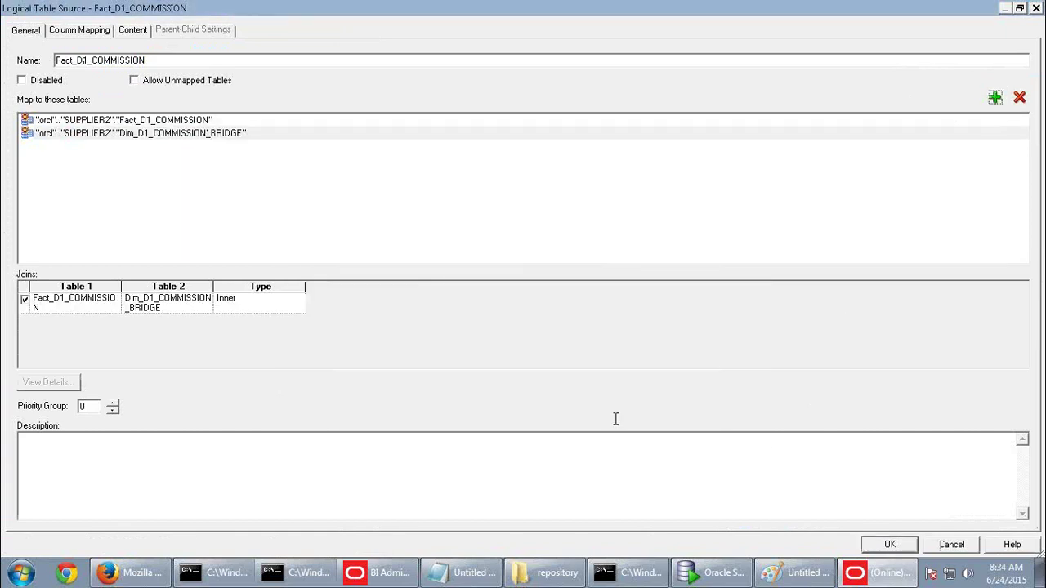
left_click(890, 544)
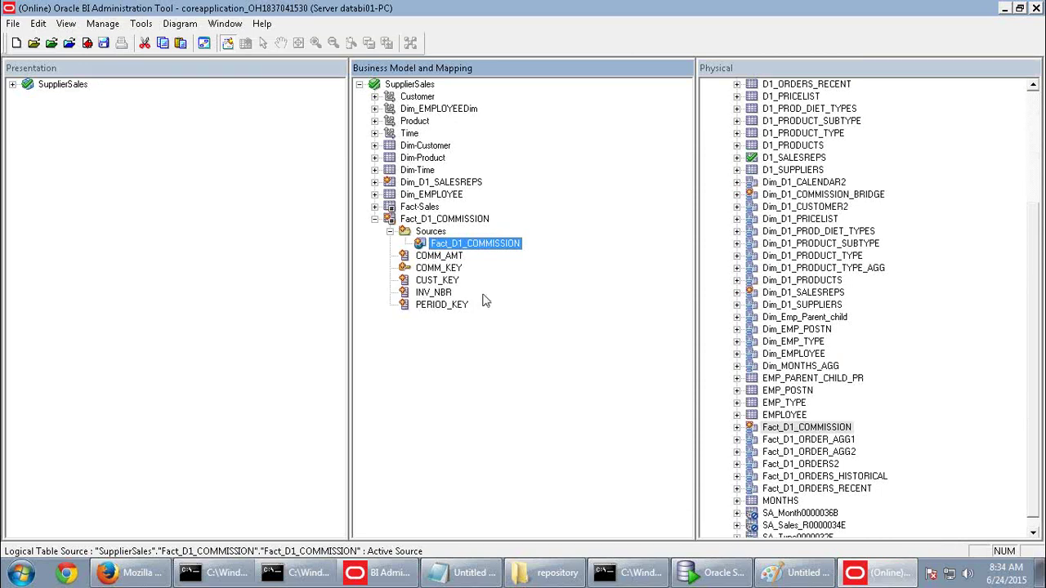
Delete the logical columns COMM_AMT through PERIOD_KEY from the Fact_D1_COMMISSION logical table
left_click(441, 256)
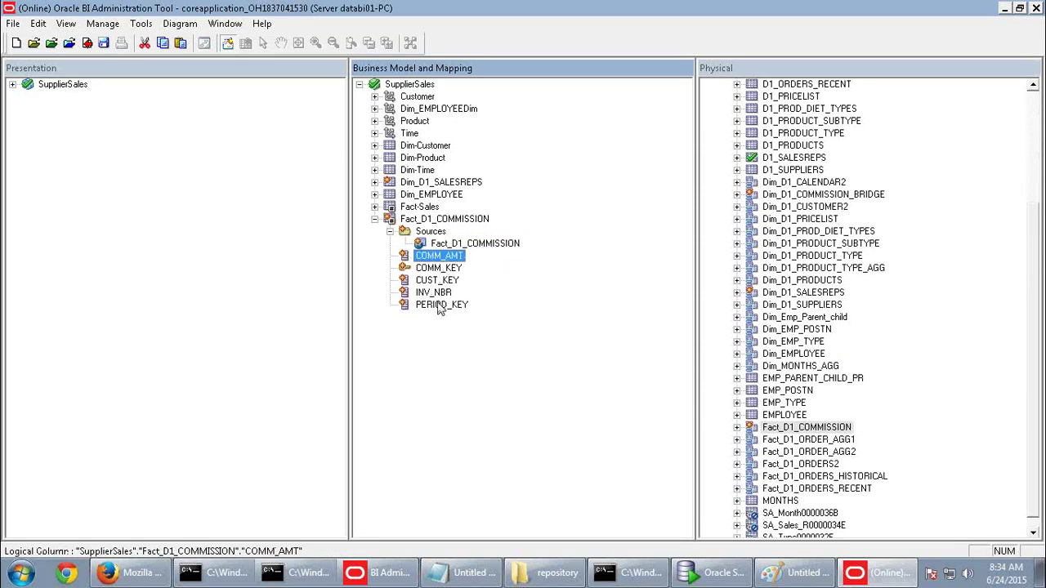
left_click(441, 304, "shift")
right_click(435, 296)
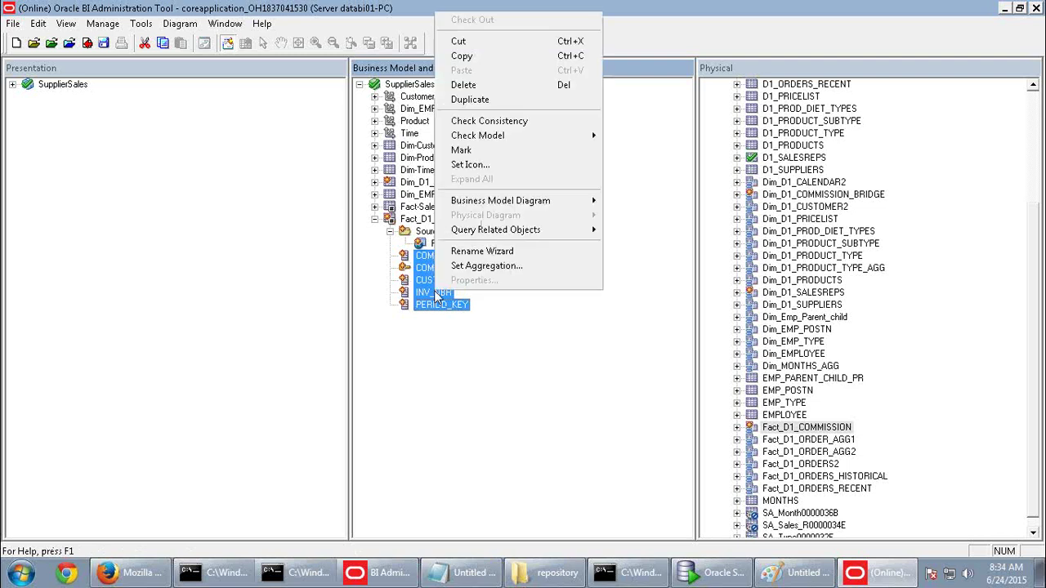
left_click(480, 97)
key("Delete")
left_click(524, 324)
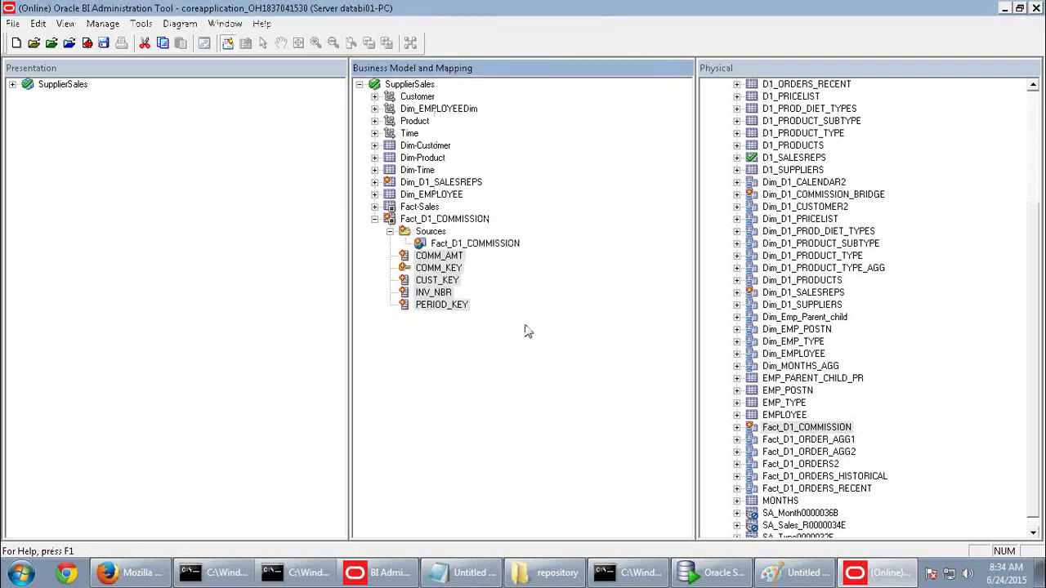
Create a new logical column named Commission Amount in the Fact_D1_COMMISSION logical table
right_click(442, 221)
mouse_move(464, 229)
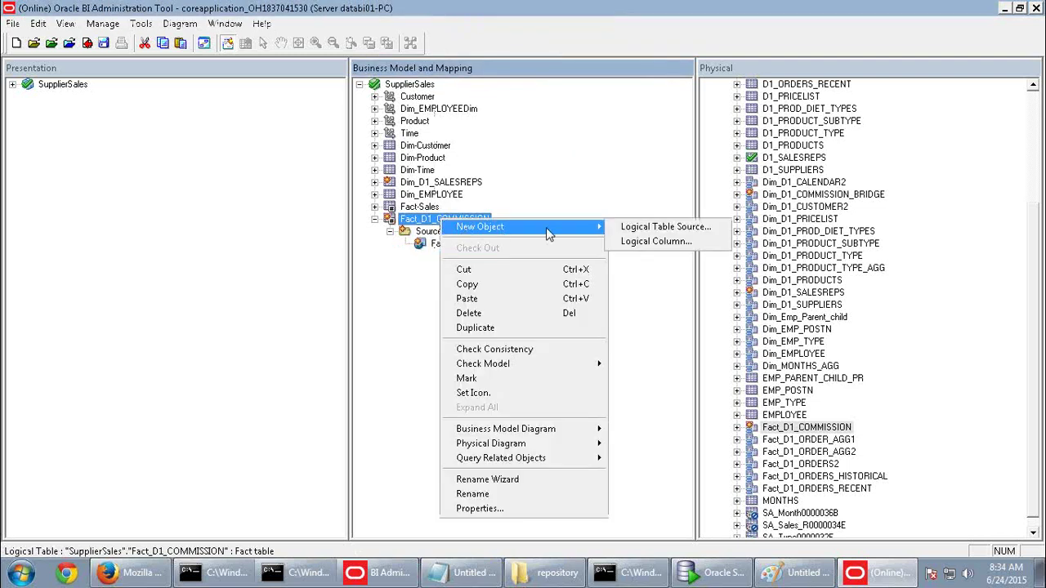
left_click(662, 242)
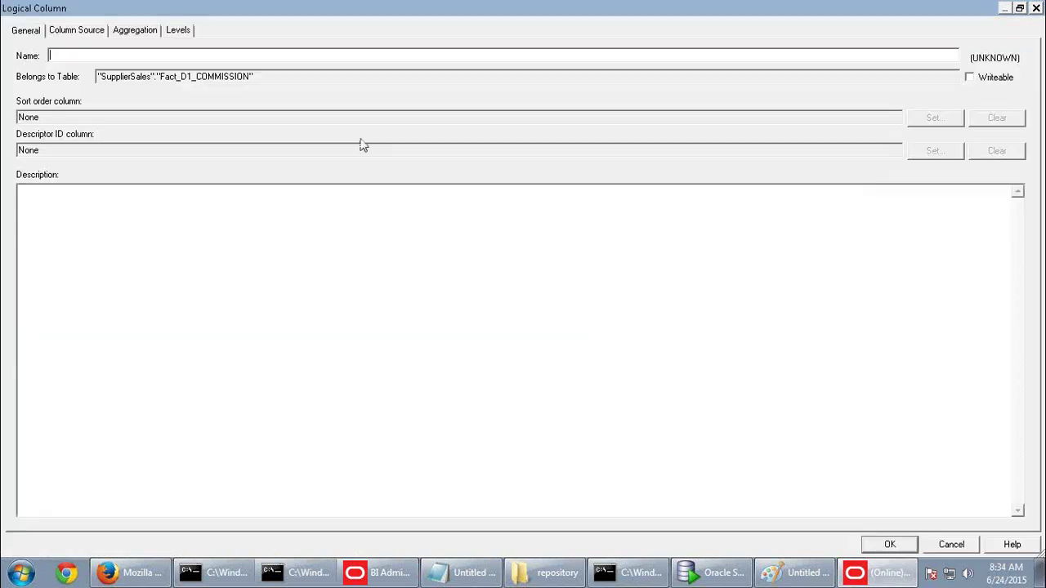
type("Commission amount")
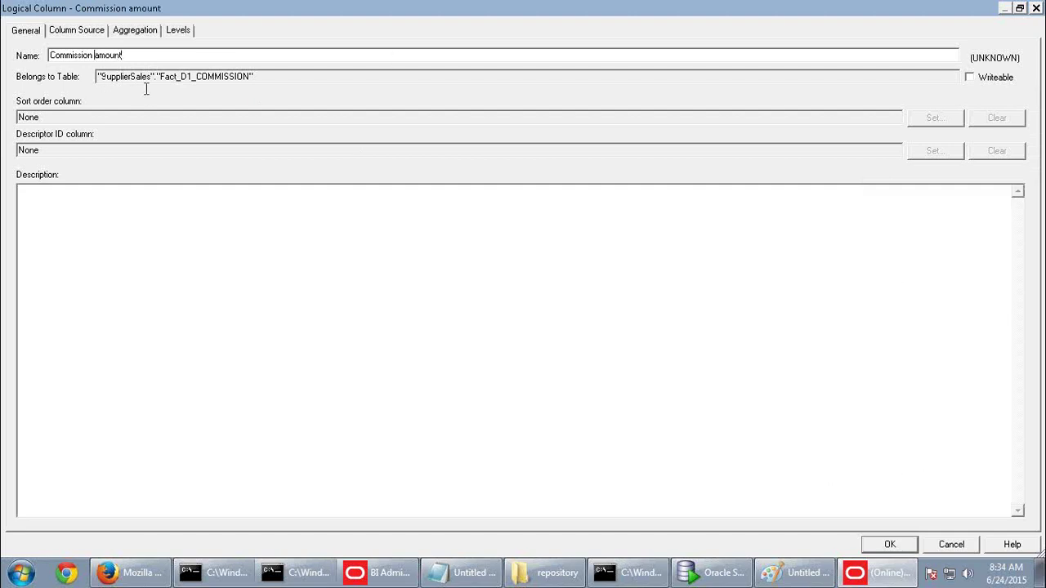
key("Delete")
type("A")
left_click(885, 543)
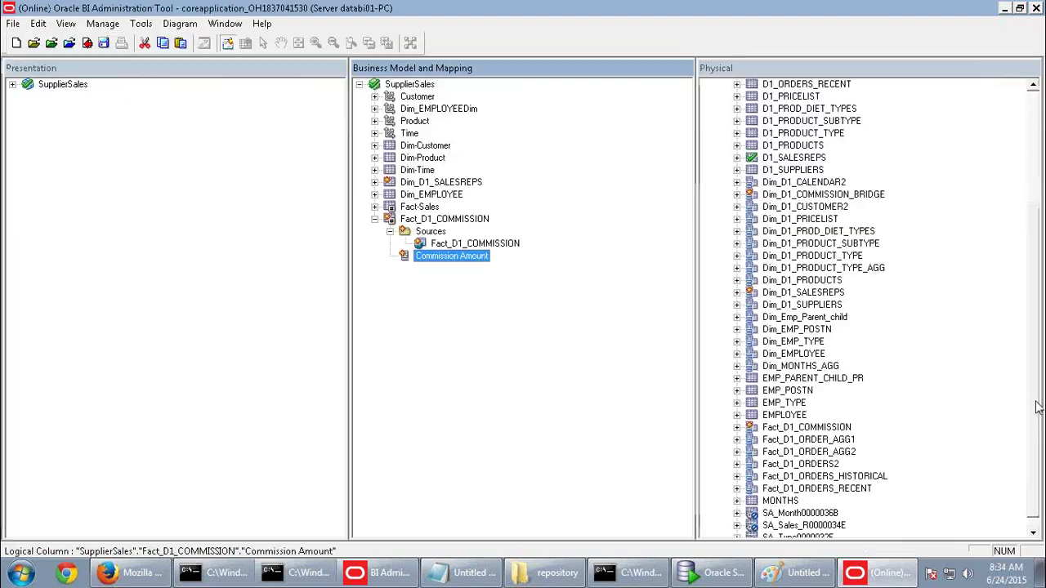
Rename the DISTRICT logical column in the Dim_D1_SALESREPS logical table to District
left_click(374, 182)
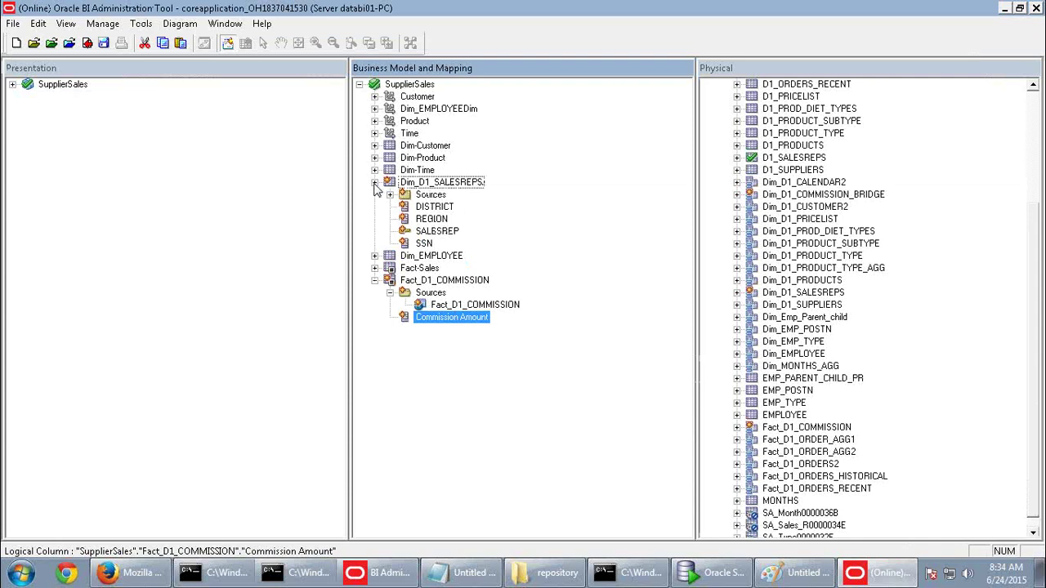
left_click(435, 233)
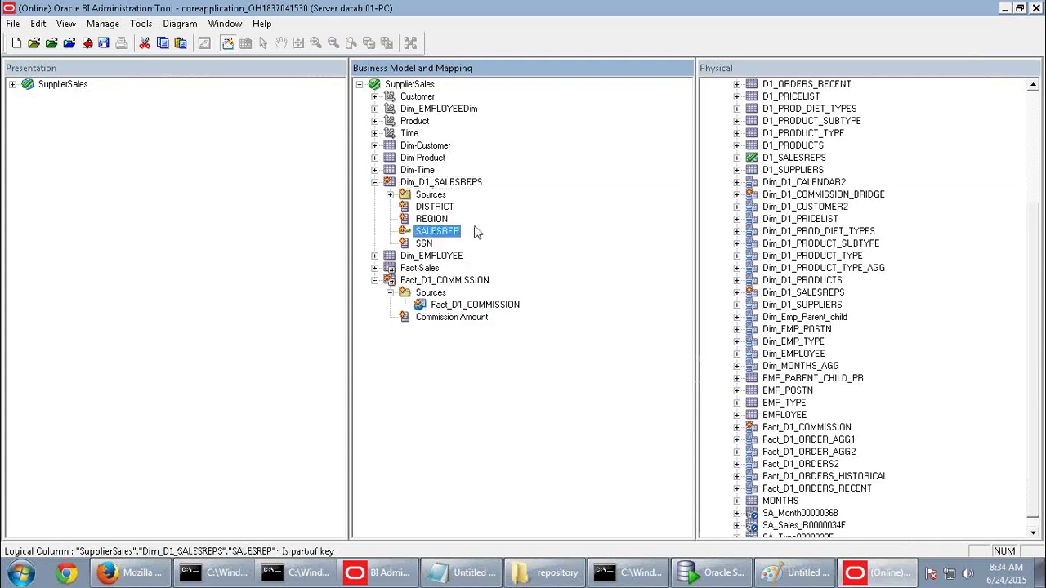
right_click(434, 208)
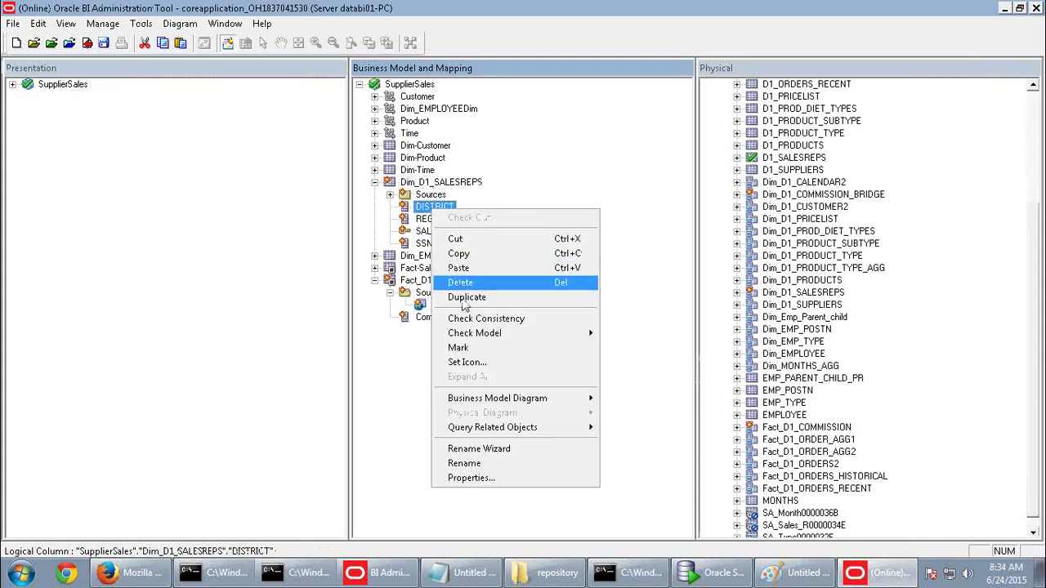
left_click(466, 463)
type("District")
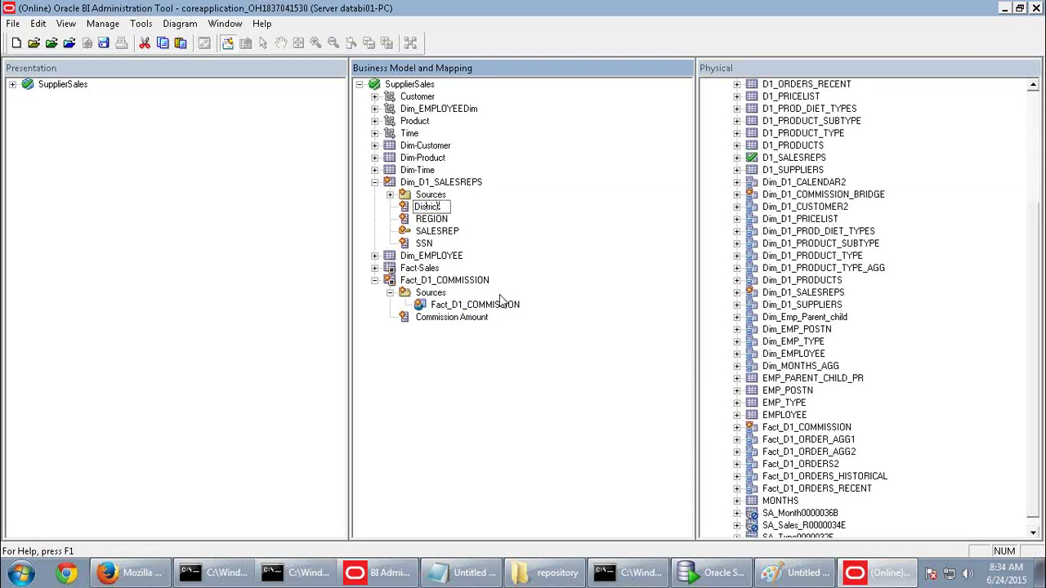
Delete the SSN logical column from the Dim_D1_SALESREPS logical table
left_click(424, 243)
right_click(424, 244)
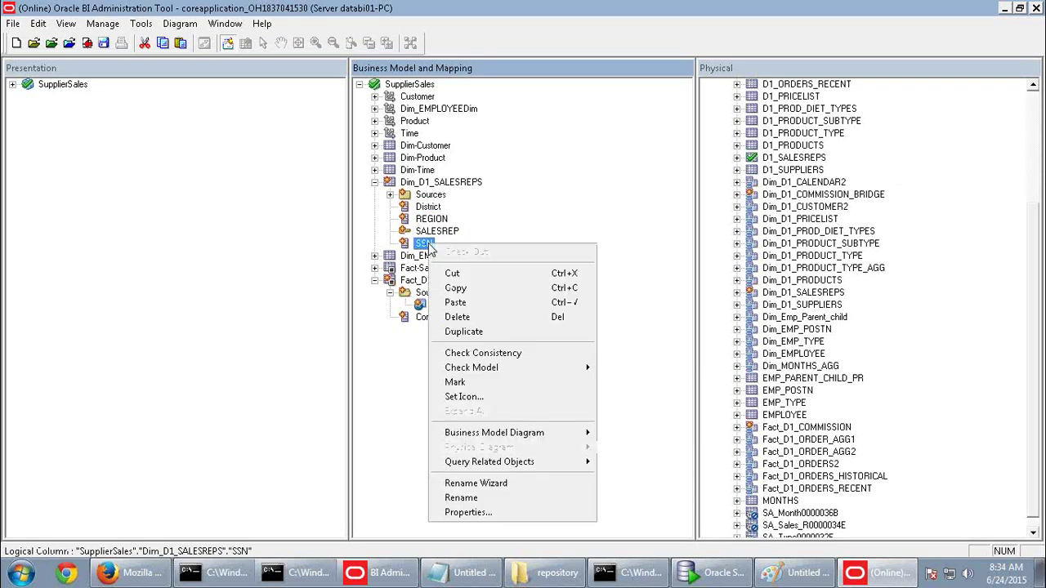
left_click(457, 318)
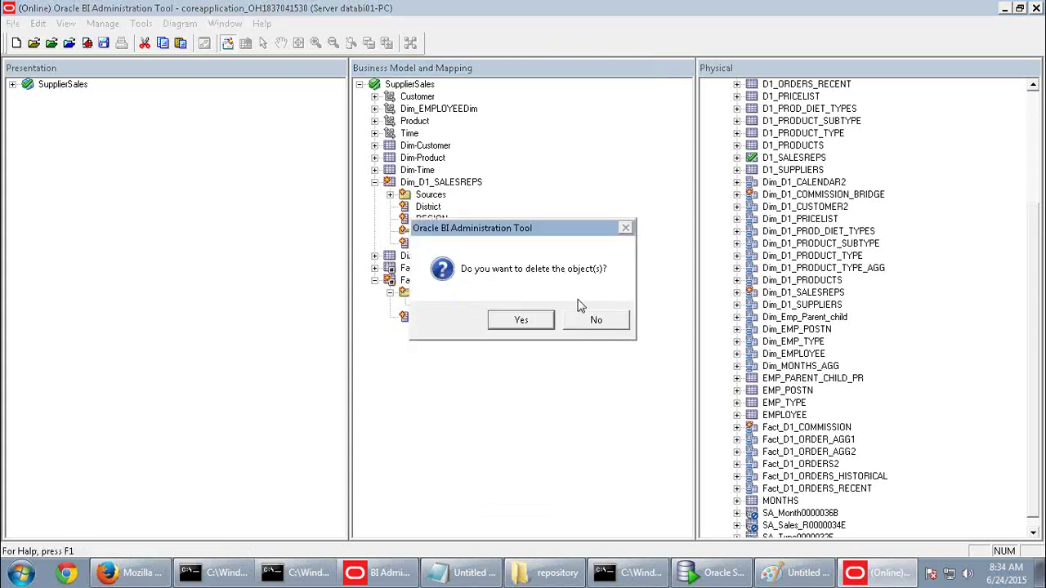
left_click(527, 319)
Rename the REGION logical column in the Dim_D1_SALESREPS logical table to Region
left_click(440, 219)
right_click(436, 219)
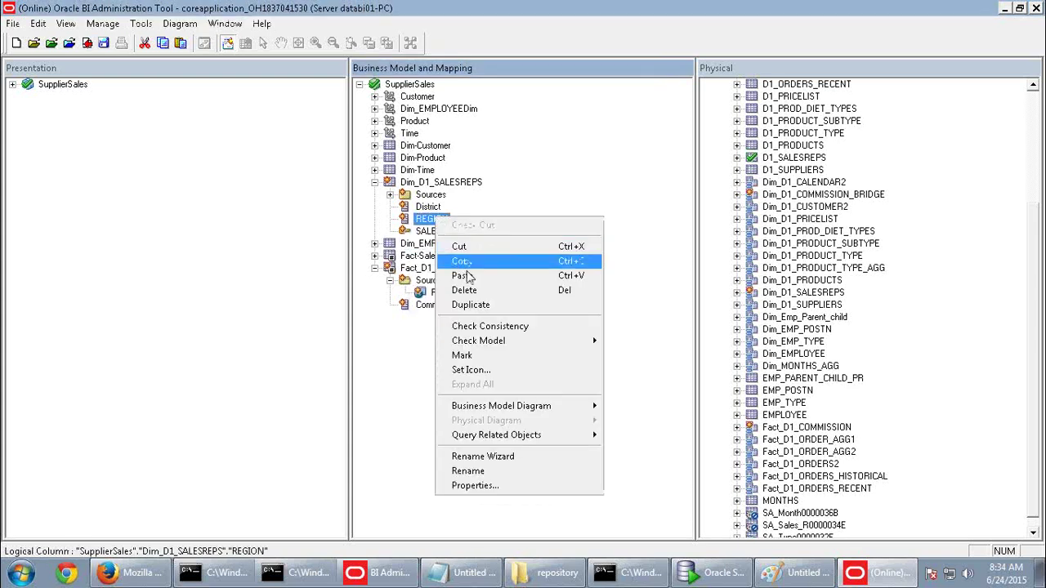
left_click(477, 471)
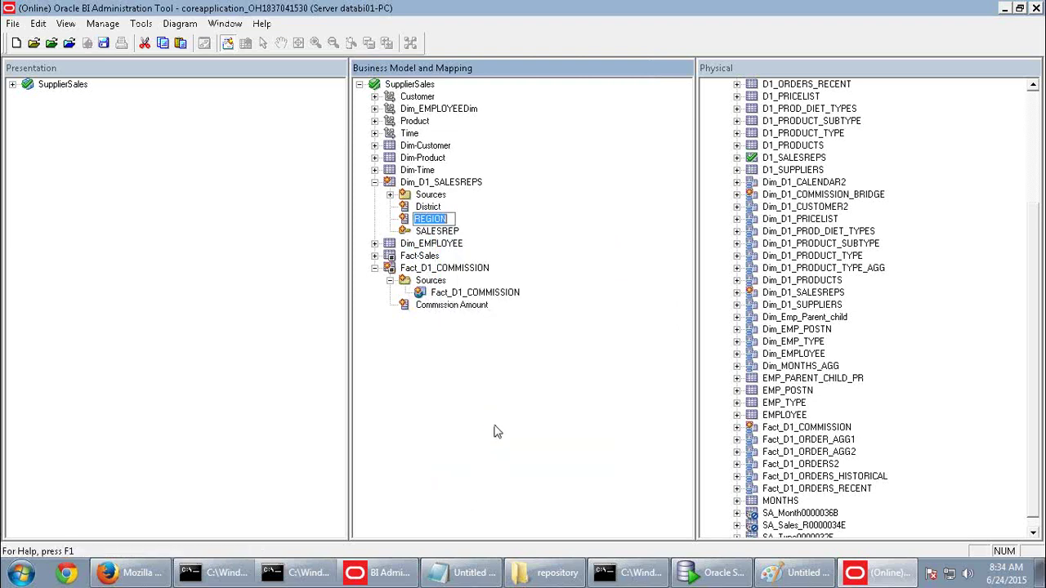
type("Region")
key("Return")
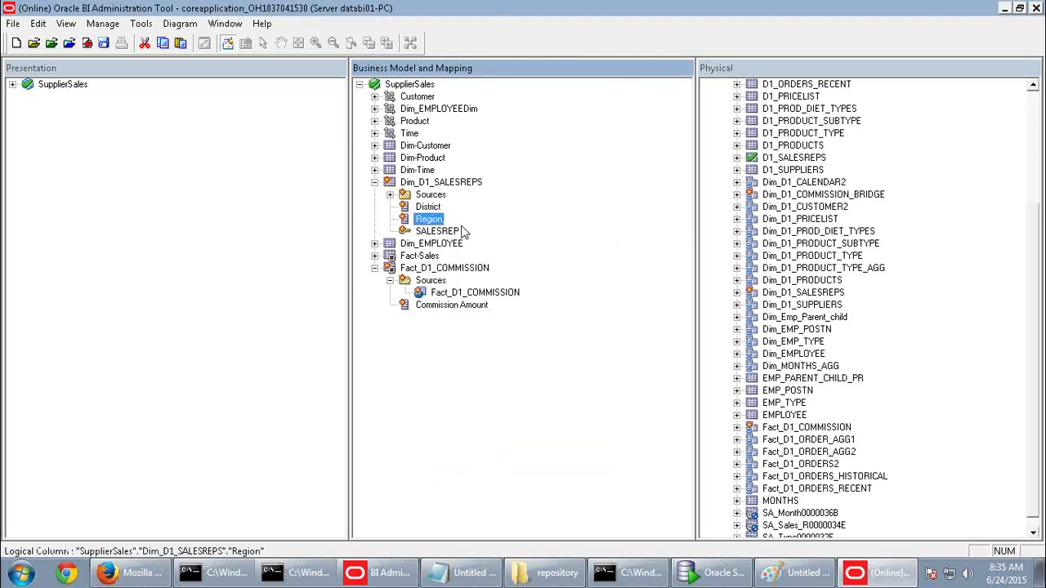
Rename the SALESREP key column in the Dim_D1_SALESREPS logical table to Sales Rep
right_click(437, 232)
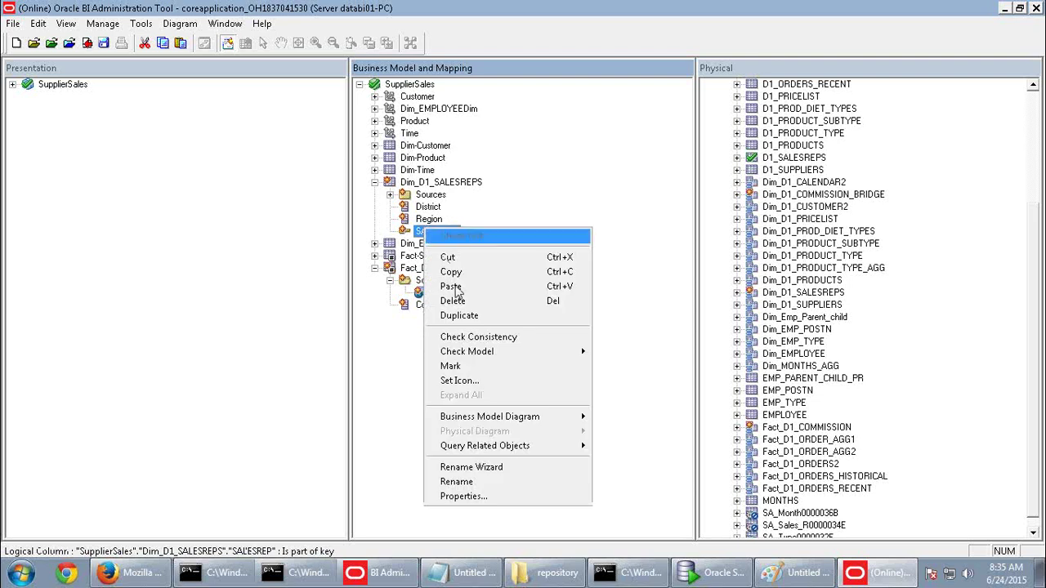
left_click(458, 482)
type("Sales Rep")
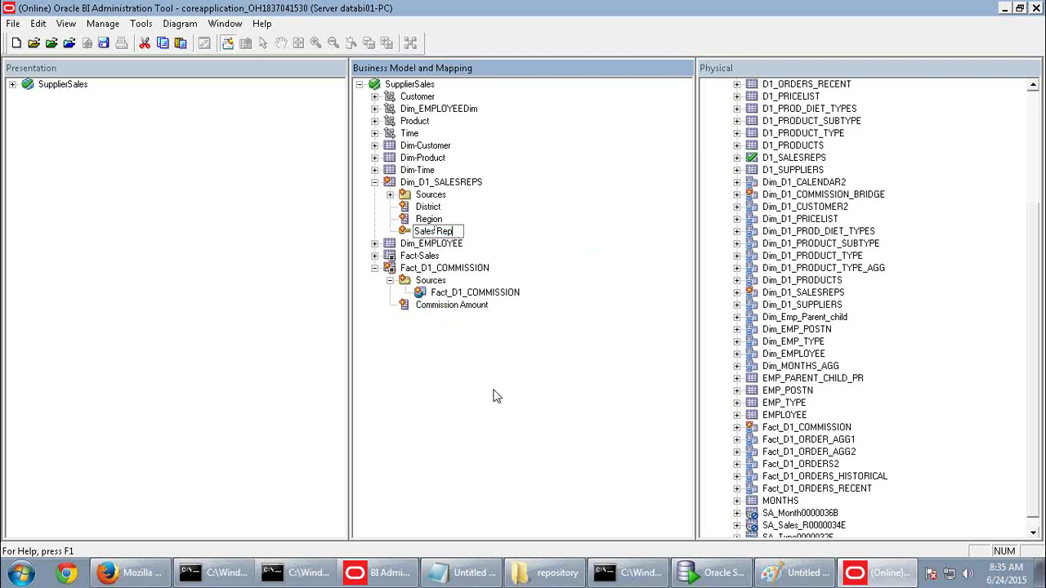
key("Return")
left_click(461, 308)
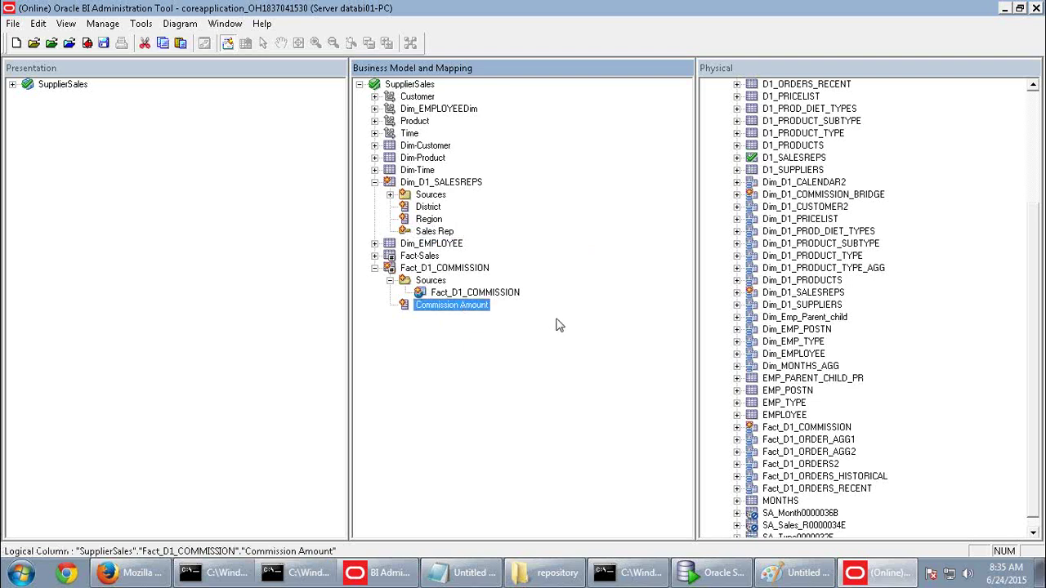
Rename the Dim_D1_SALESREPS logical table in the SupplierSales business model to Dim-Salesrep
right_click(463, 185)
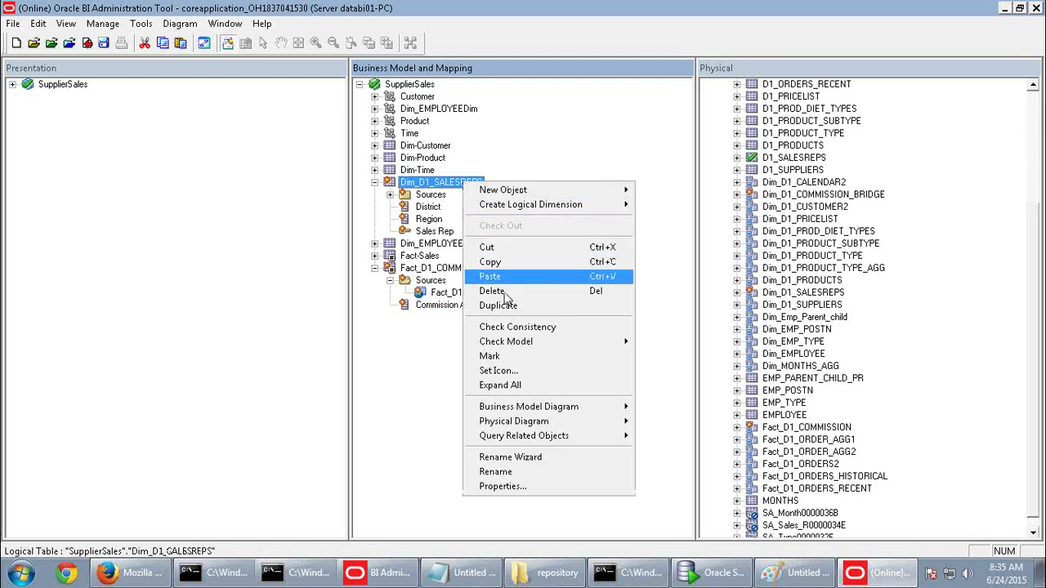
left_click(514, 471)
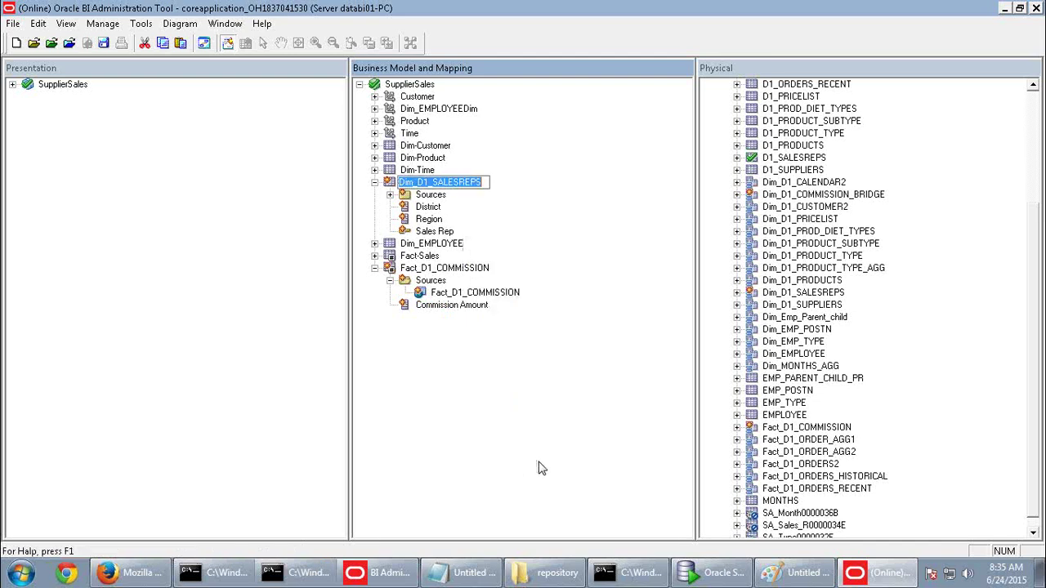
type("Dim-")
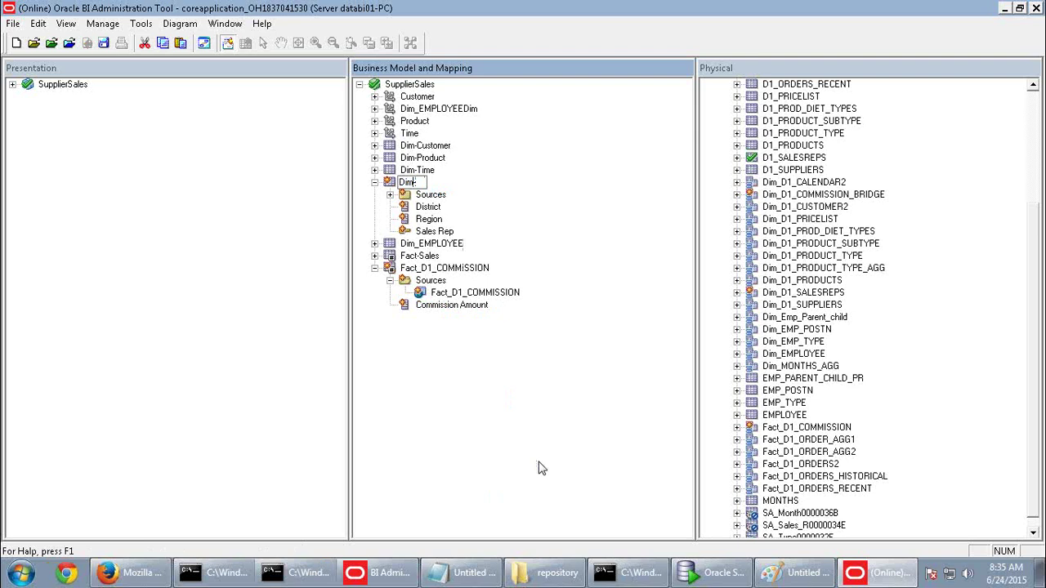
type("SalesRep")
key("Return")
Rename the Fact_D1_COMMISSION logical table in the SupplierSales business model to Fact-Commission
left_click(442, 221)
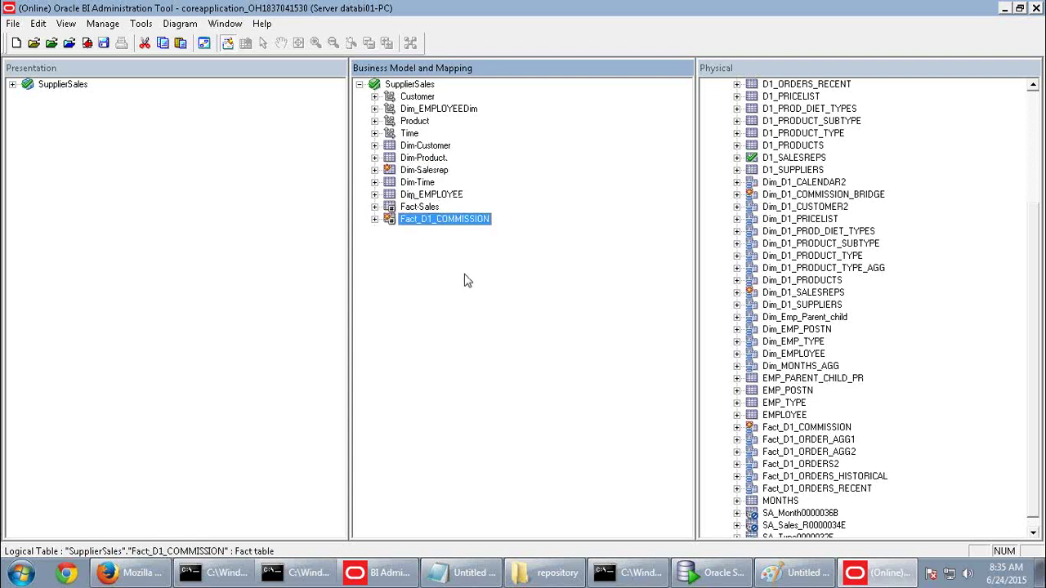
key("F2")
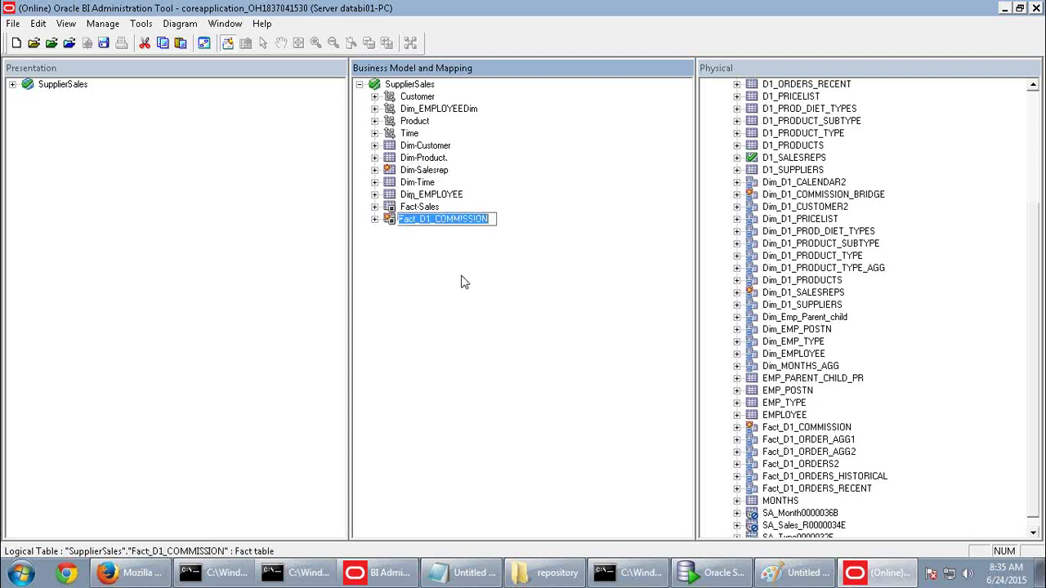
type("Fact-Comm")
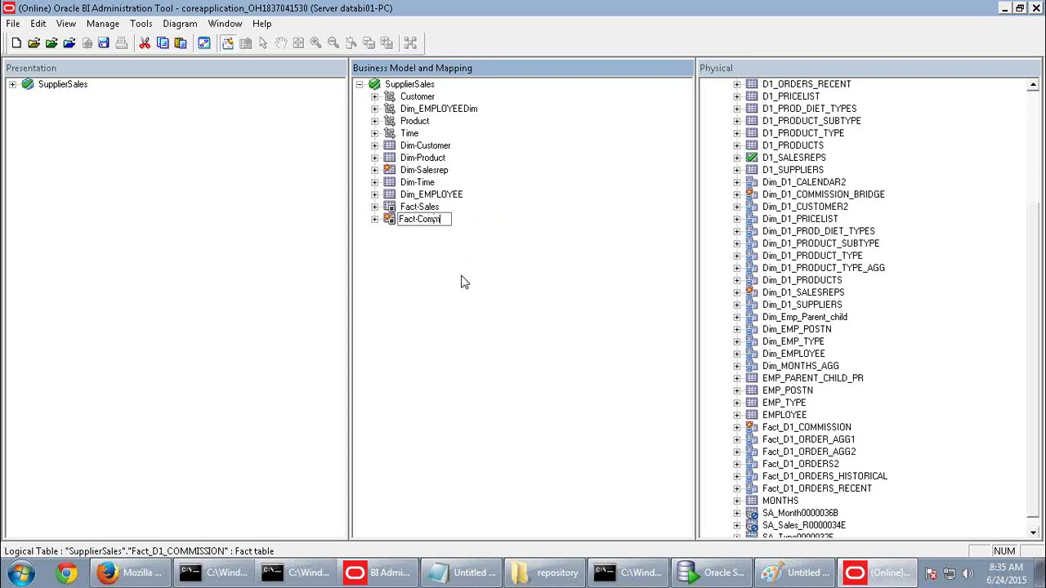
type("ission")
key("Return")
Add the Dim-Salesrep and Fact-Commission logical tables to the SupplierSales subject area in the presentation layer
left_click(423, 170)
left_click(431, 207, "ctrl")
left_click_drag(432, 208, 75, 89)
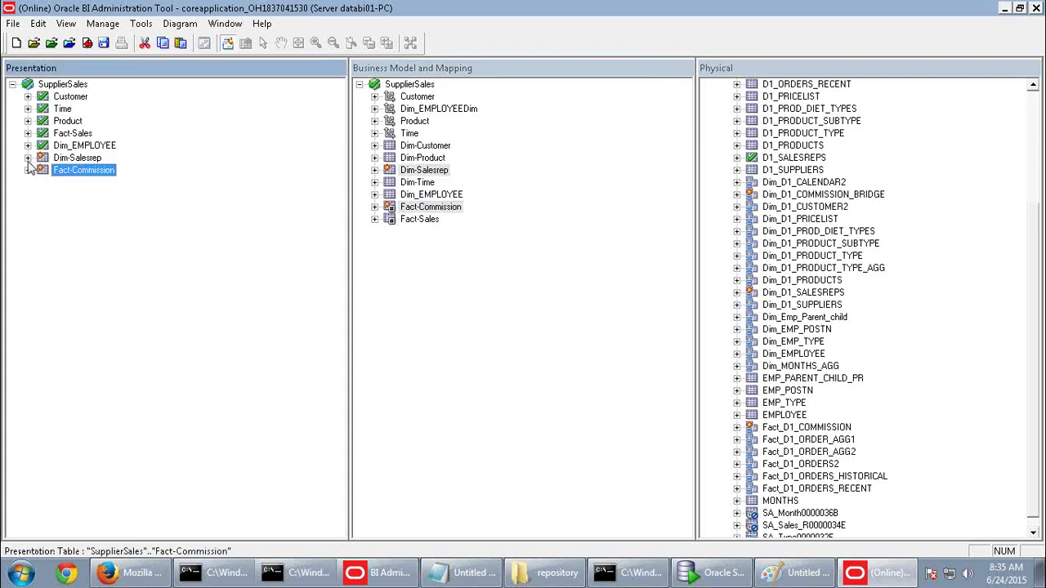
left_click(28, 158)
left_click(28, 157)
Try to check in the changes with a global consistency check, marking the SupplierSales business model as unavailable for queries
left_click(88, 44)
left_click(453, 320)
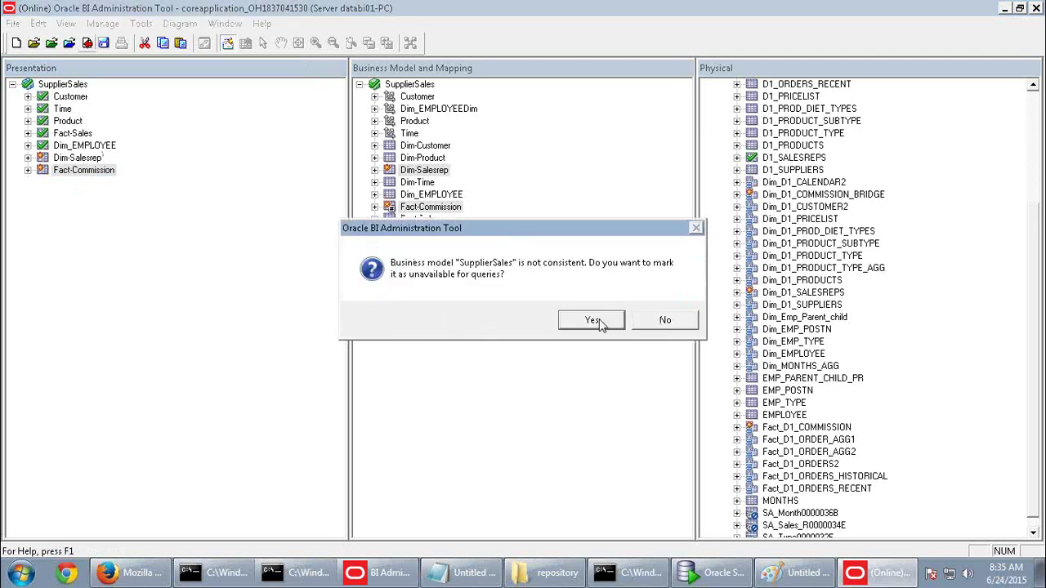
left_click(592, 319)
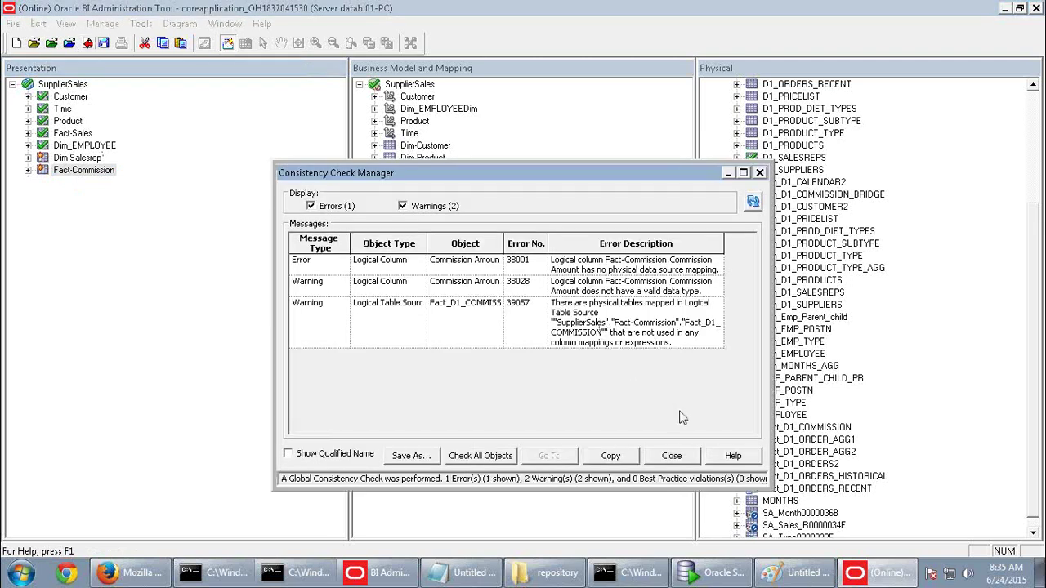
left_click(671, 456)
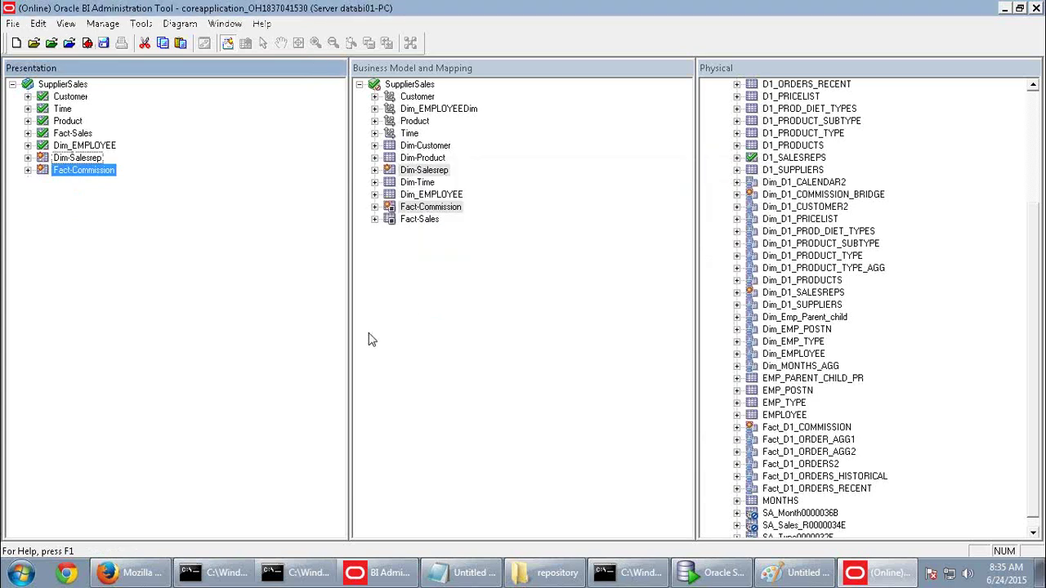
left_click(448, 257)
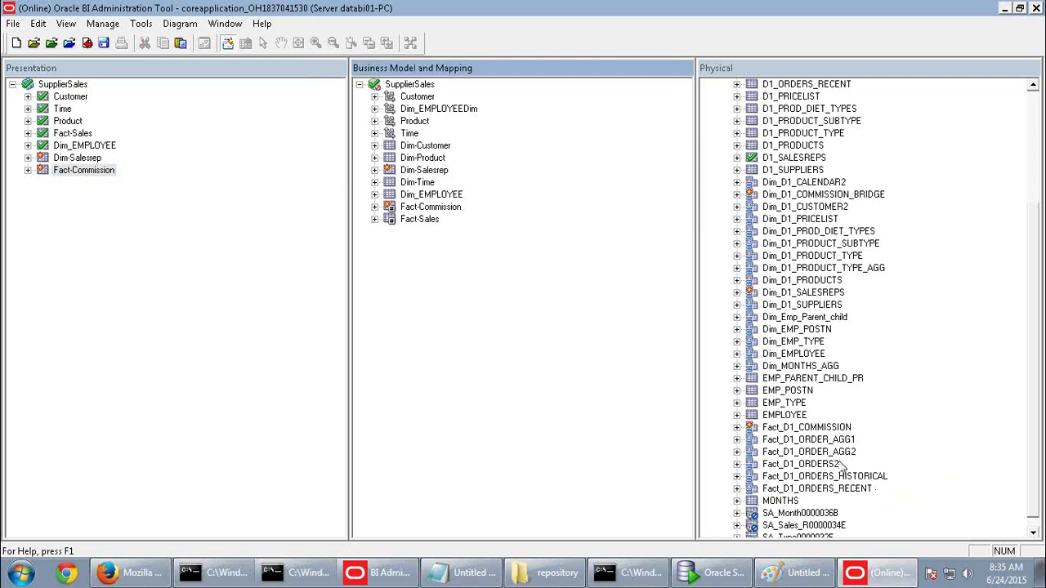
In a physical diagram of only Fact_D1_COMMISSION and Dim_D1_CUSTOMER2, join the fact's CUST_KEY to the dimension's NEWKEY and check out the required objects
left_click(809, 428)
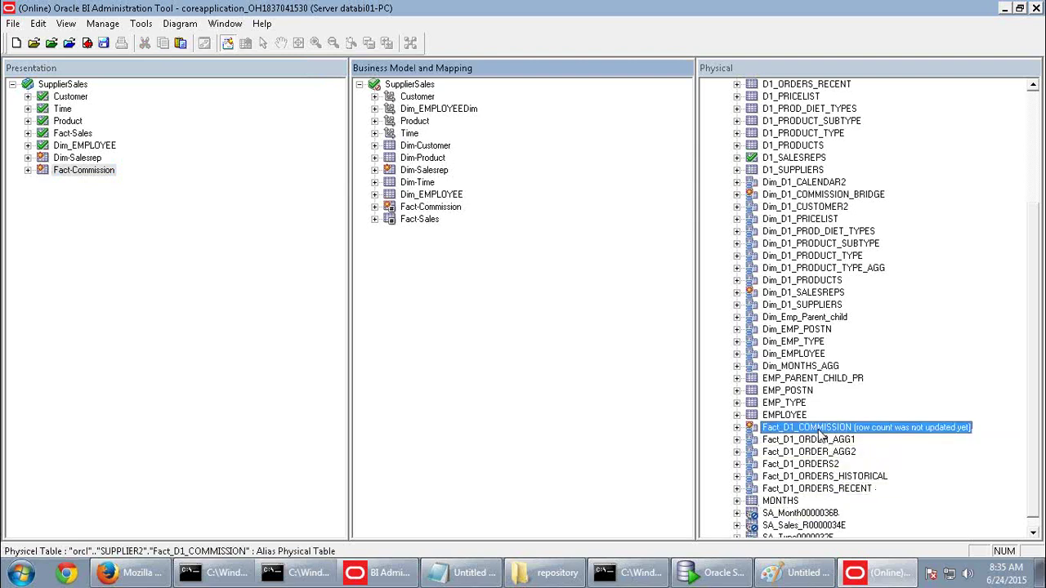
left_click(809, 208, "ctrl")
right_click(809, 213)
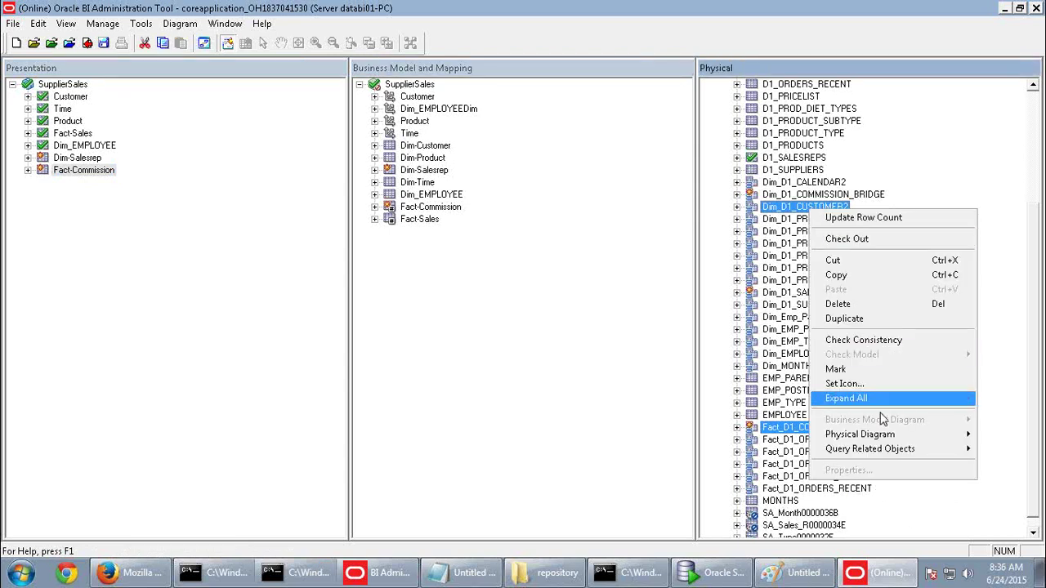
mouse_move(872, 442)
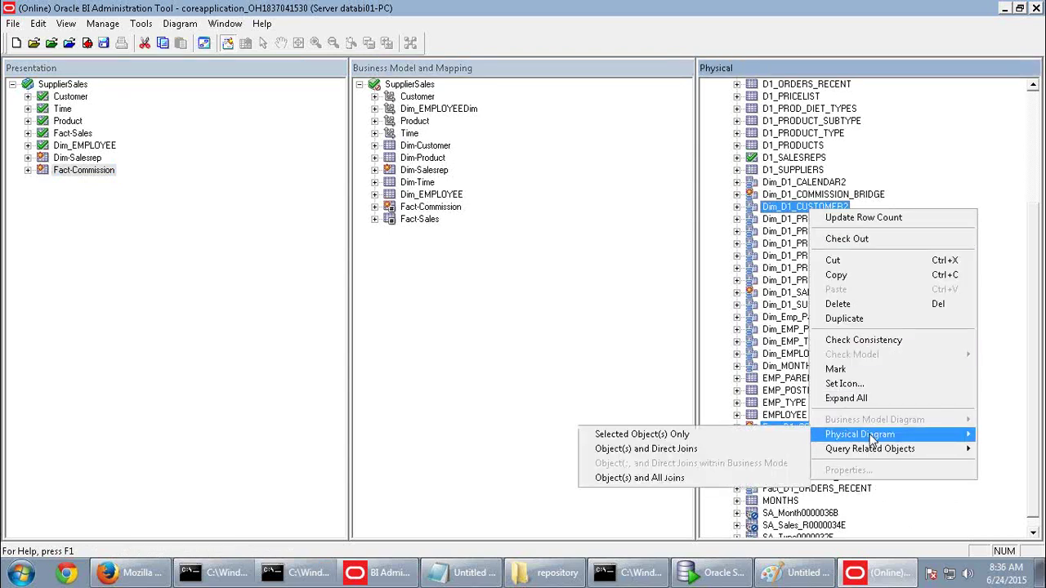
left_click(640, 435)
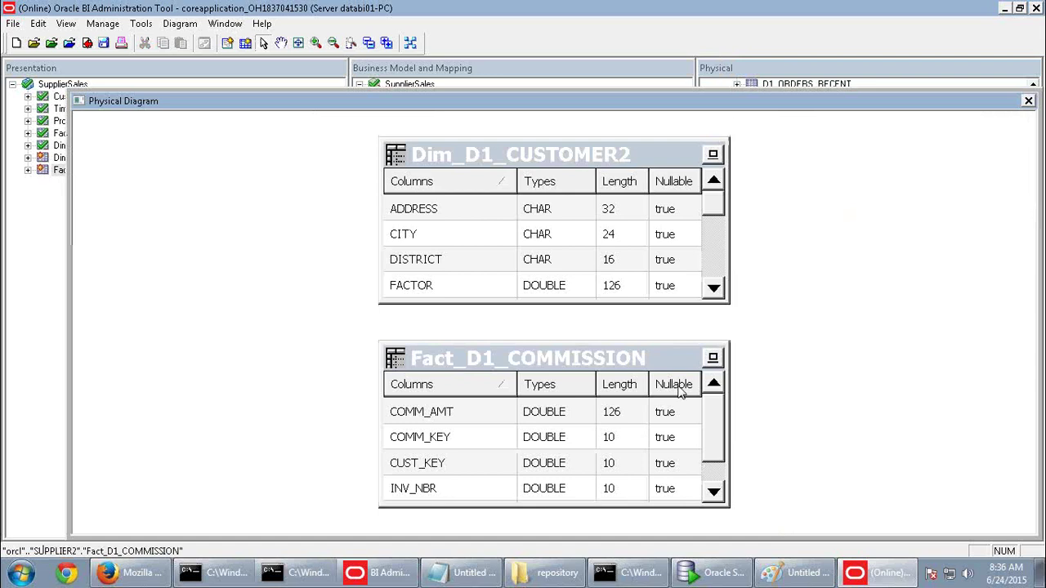
left_click(227, 42)
left_click(544, 376)
left_click(550, 264)
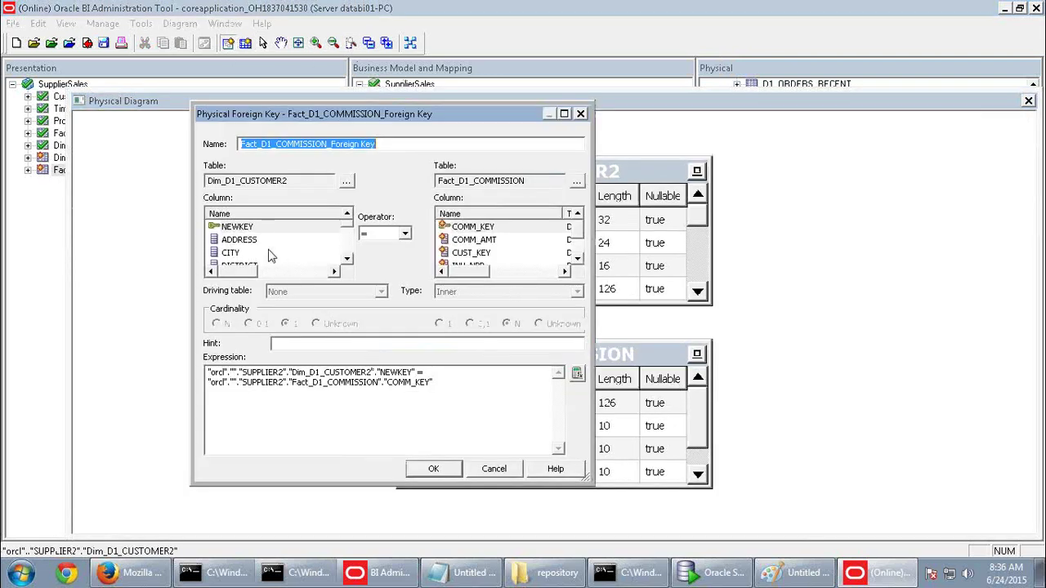
left_click(477, 255)
left_click(452, 474)
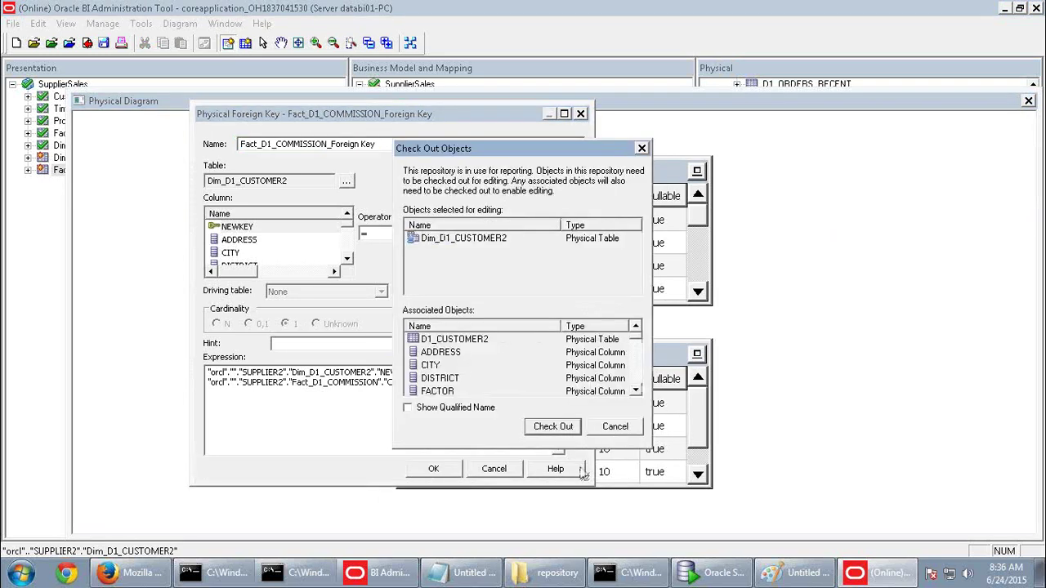
left_click(547, 427)
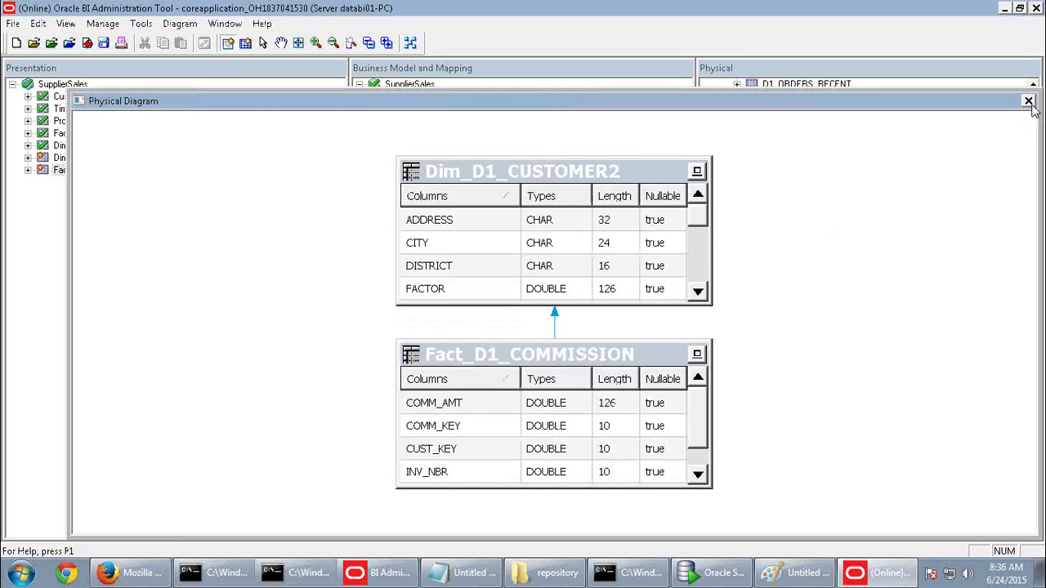
left_click(1028, 99)
In a business model diagram of only Fact-Commission and Dim-Customer, create a logical join from the fact to the dimension and check out the required objects
left_click(425, 209)
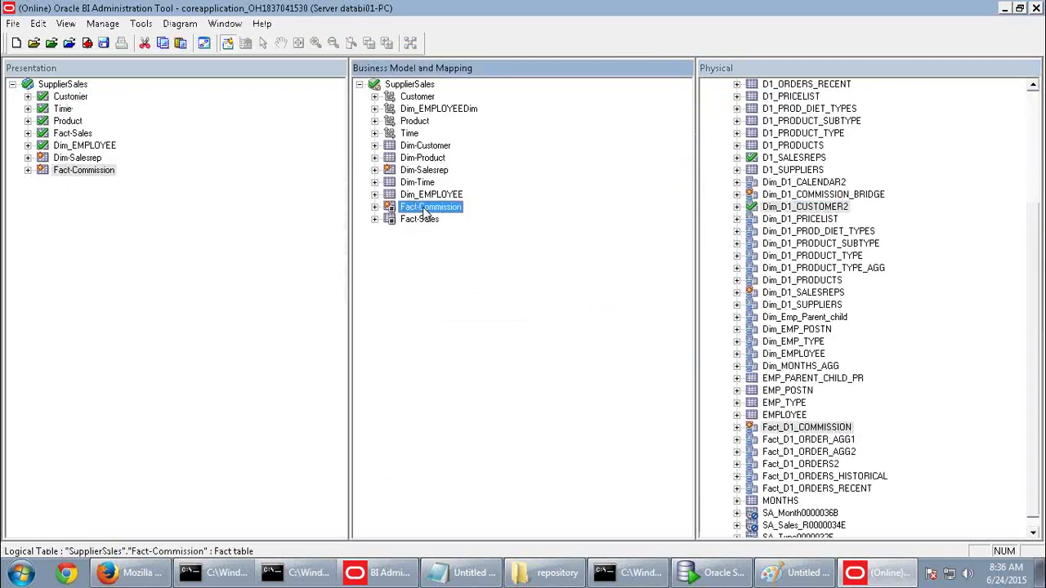
left_click(431, 147, "ctrl")
right_click(432, 147)
mouse_move(513, 337)
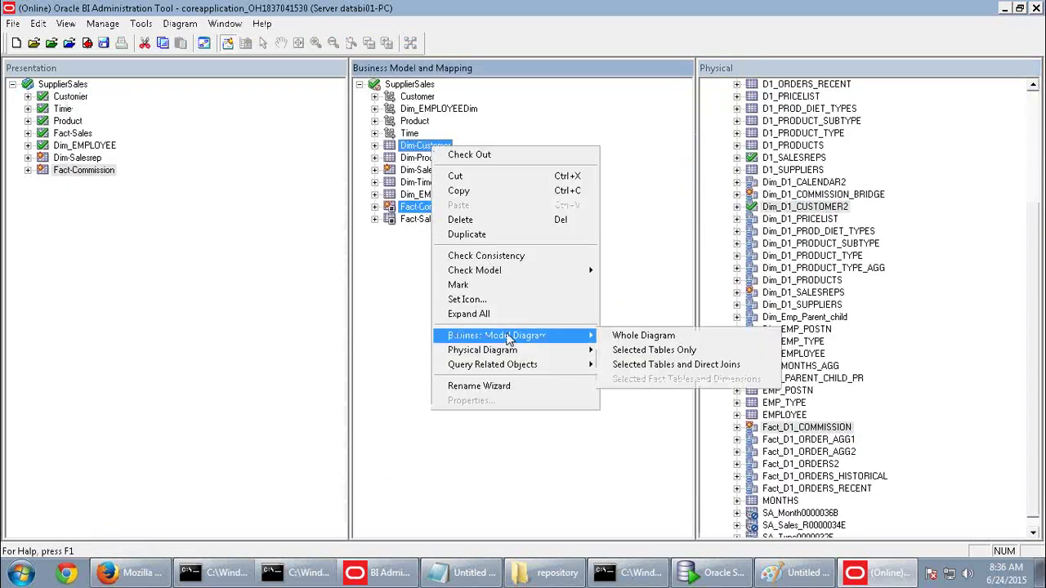
left_click(666, 351)
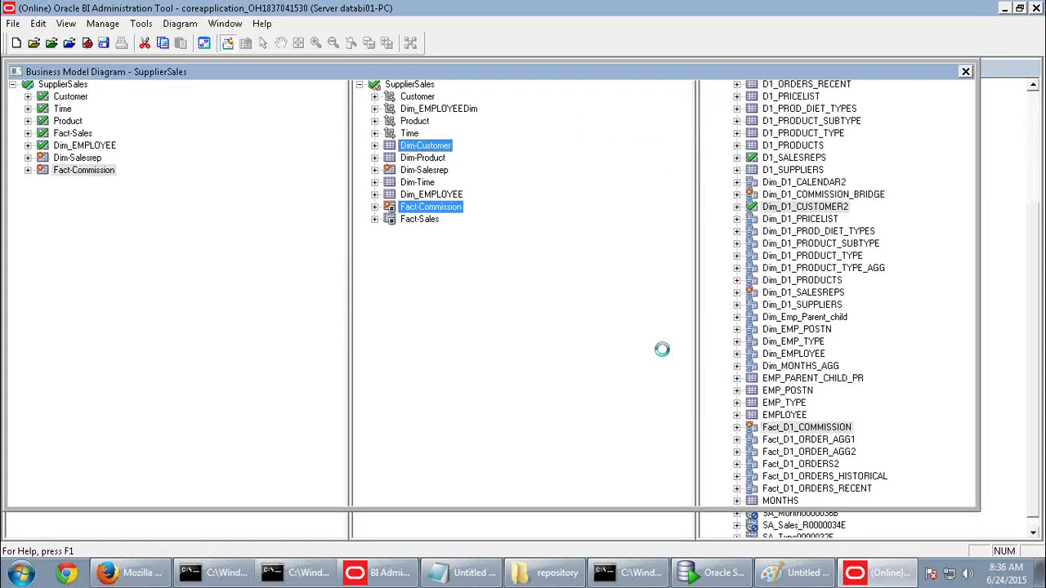
left_click(227, 42)
left_click(404, 343)
left_click(409, 208)
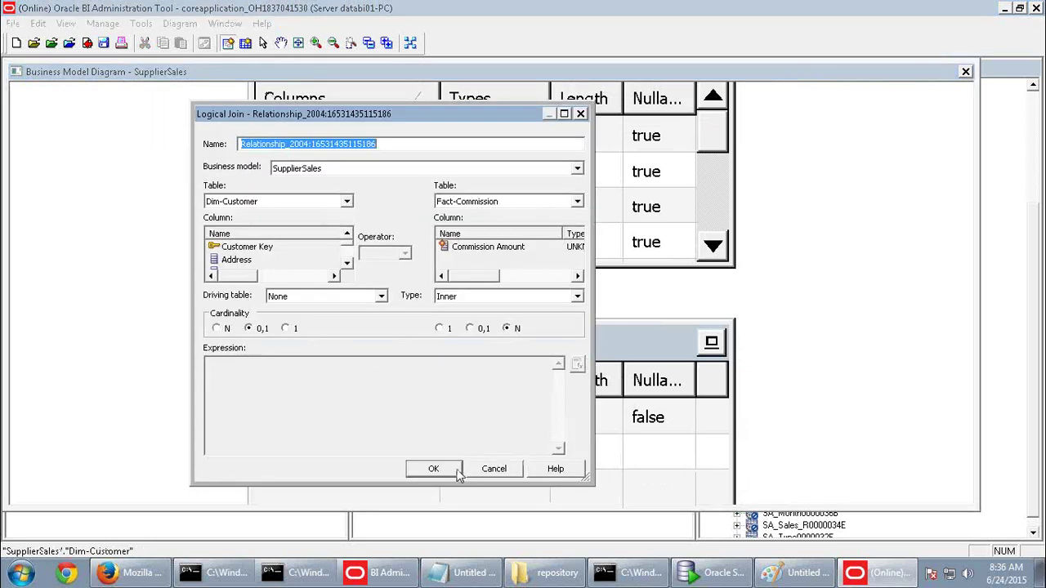
left_click(441, 470)
left_click(553, 432)
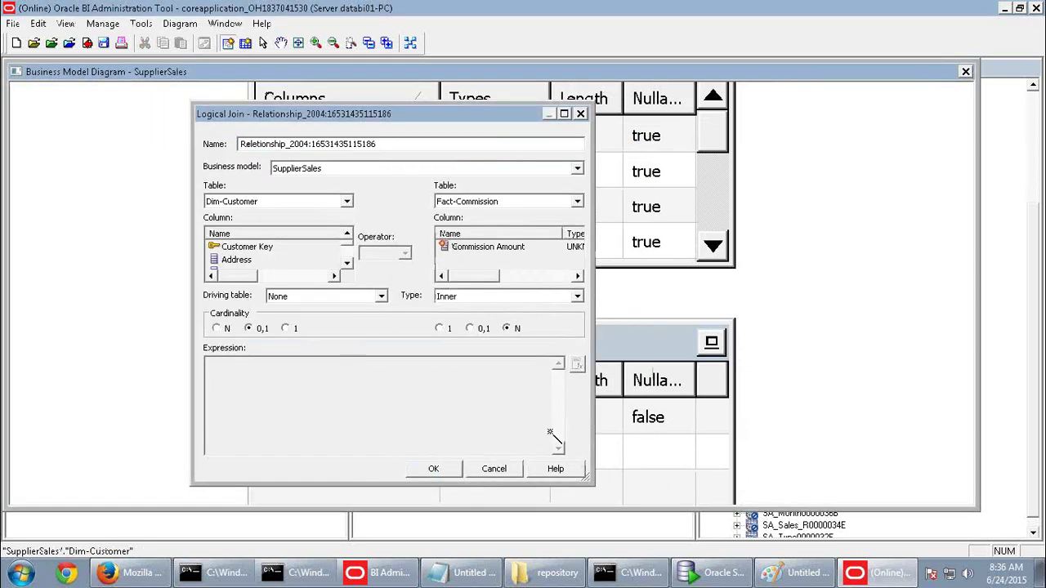
Close the business model diagram and try to check in the changes with a global consistency check
left_click(966, 72)
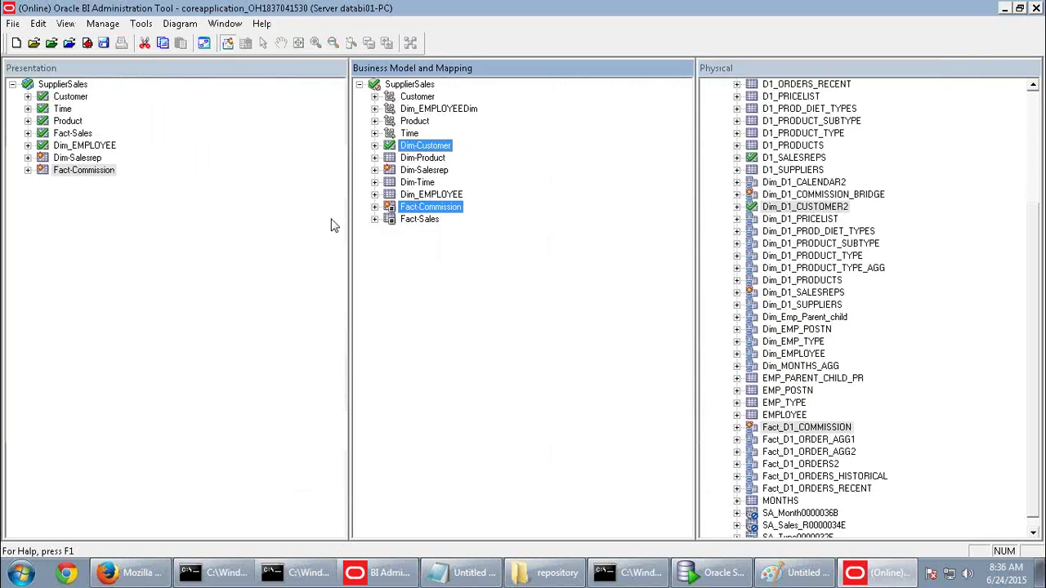
left_click(425, 350)
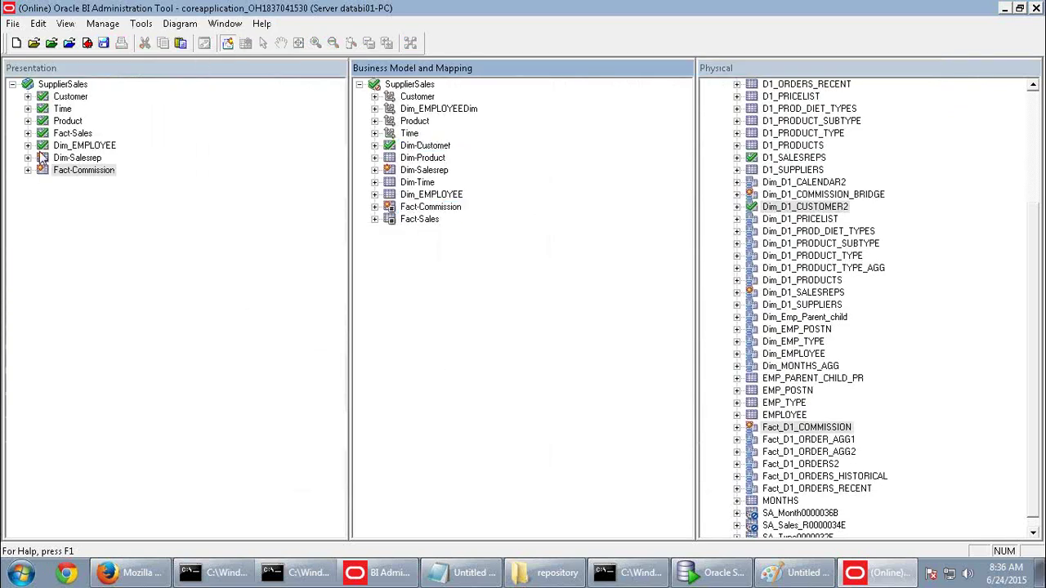
left_click(88, 46)
left_click(462, 320)
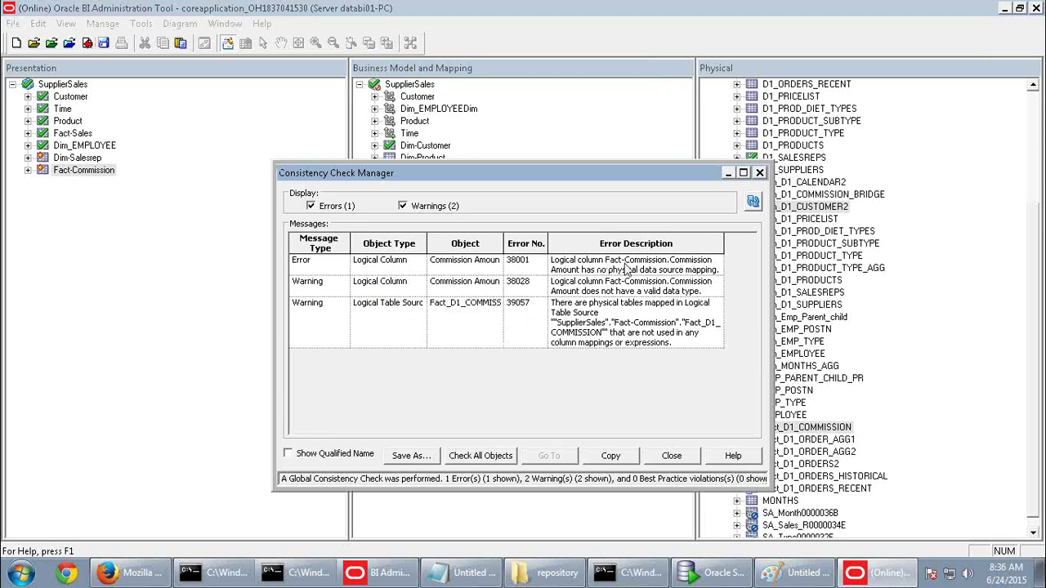
left_click(669, 456)
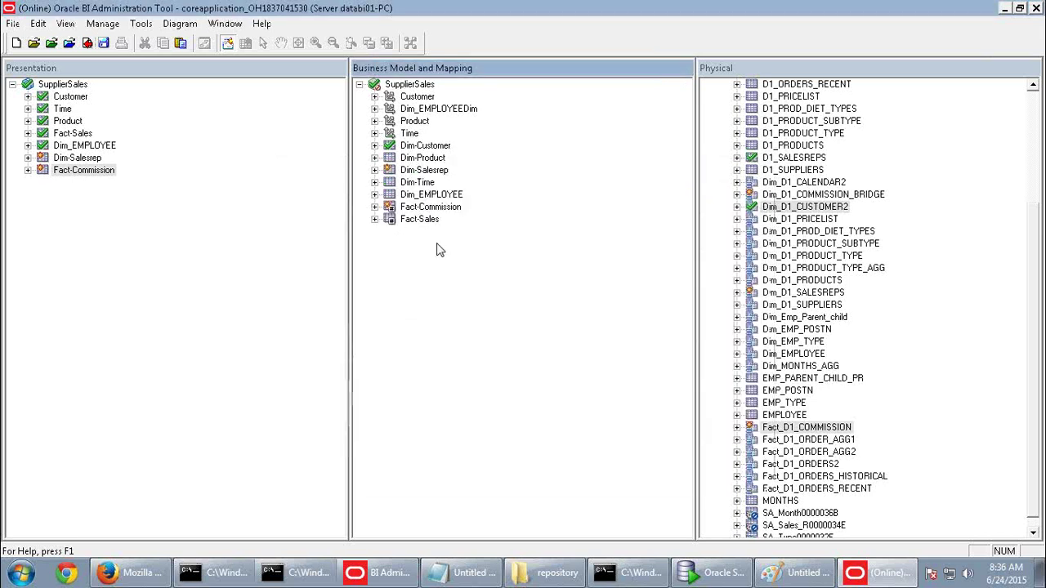
Open the Fact_D1_COMMISSION source's column mapping from the Commission Amount logical column in the Fact-Commission table
left_click(375, 219)
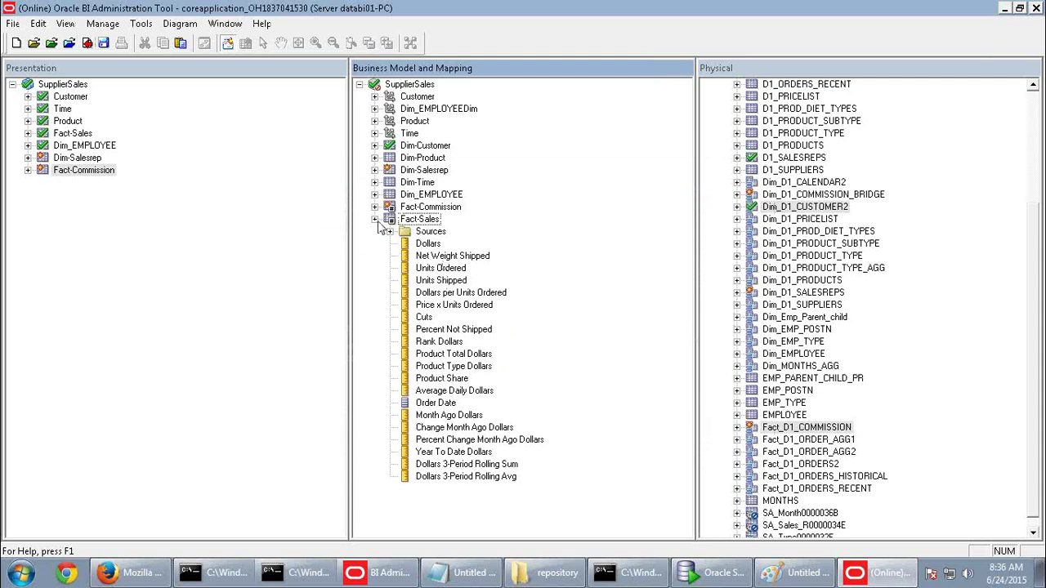
left_click(375, 219)
left_click(375, 207)
double_click(441, 232)
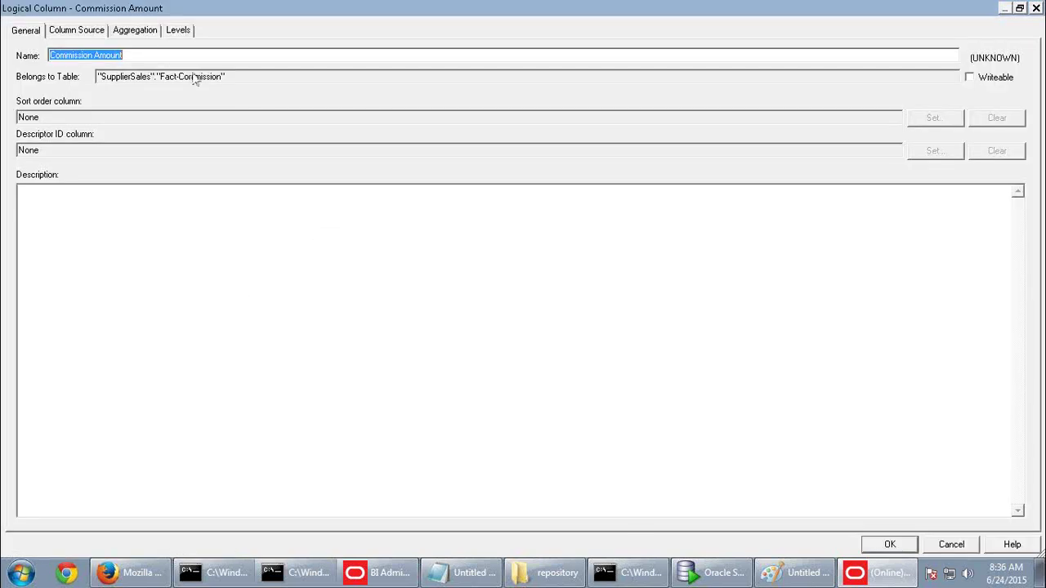
left_click(94, 39)
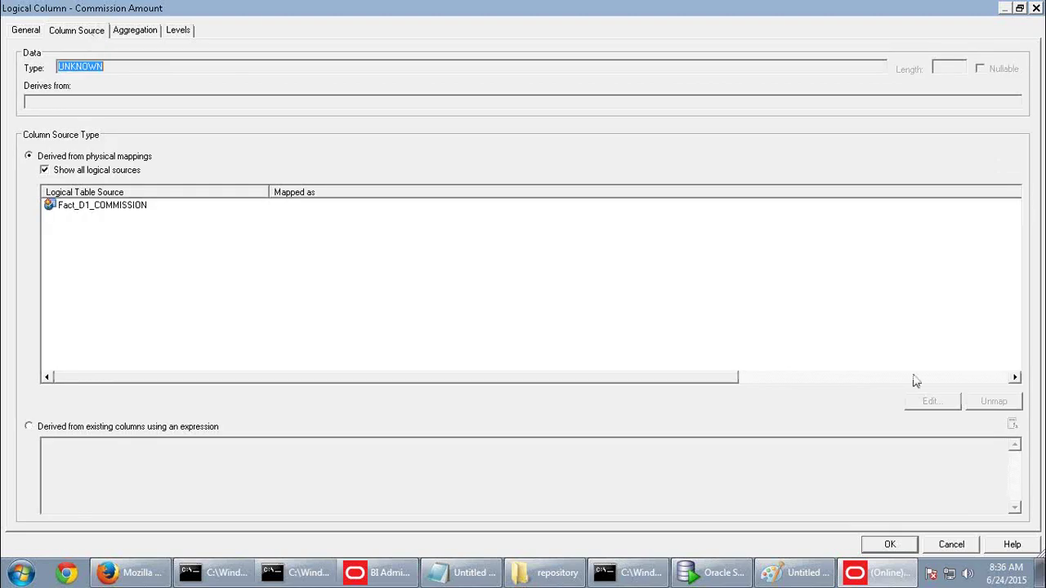
left_click(100, 207)
left_click(913, 403)
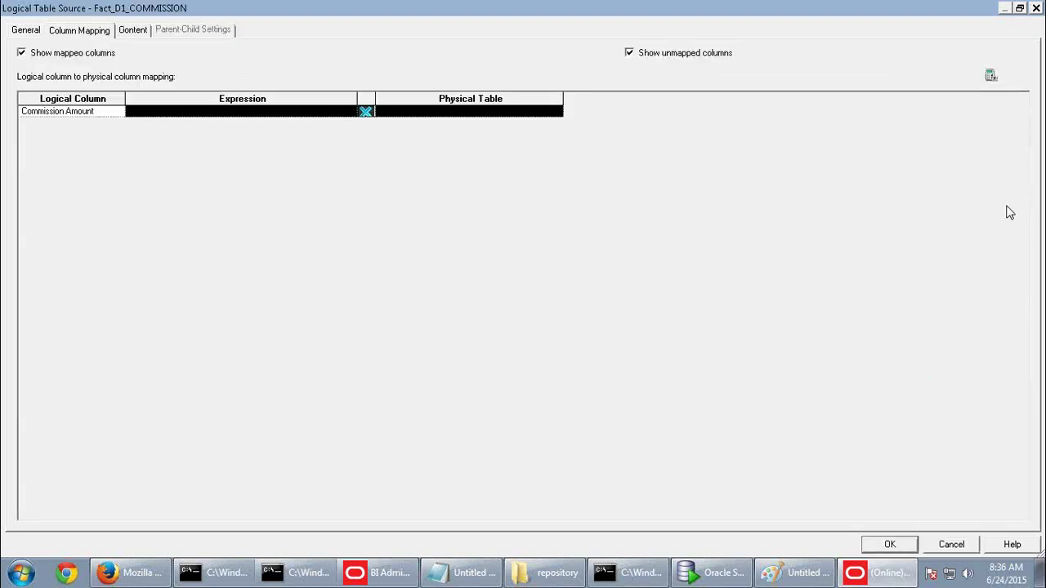
Map Commission Amount to COMM_AMT from Fact_D1_COMMISSION multiplied by WEIGHT_FACTOR from Dim_D1_COMMISSION_BRIDGE, and save the logical table source
left_click(365, 111)
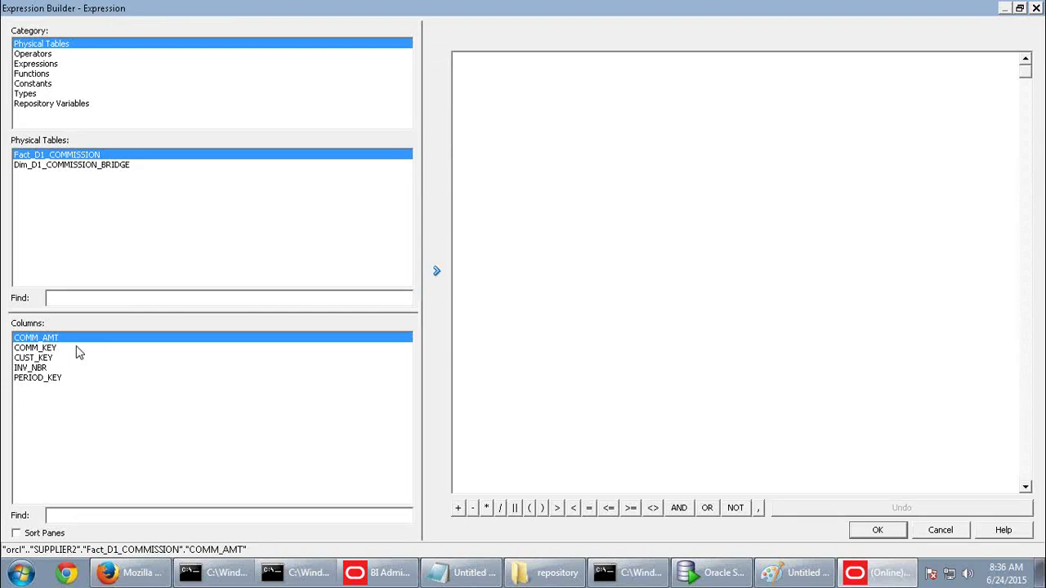
left_click(436, 271)
left_click(127, 166)
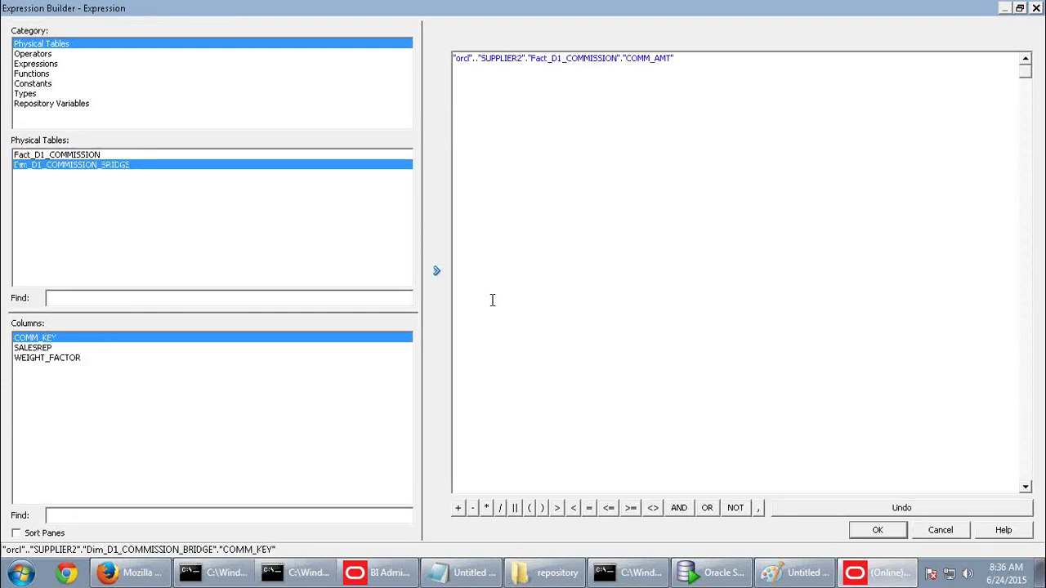
left_click(488, 508)
left_click(60, 359)
left_click(437, 270)
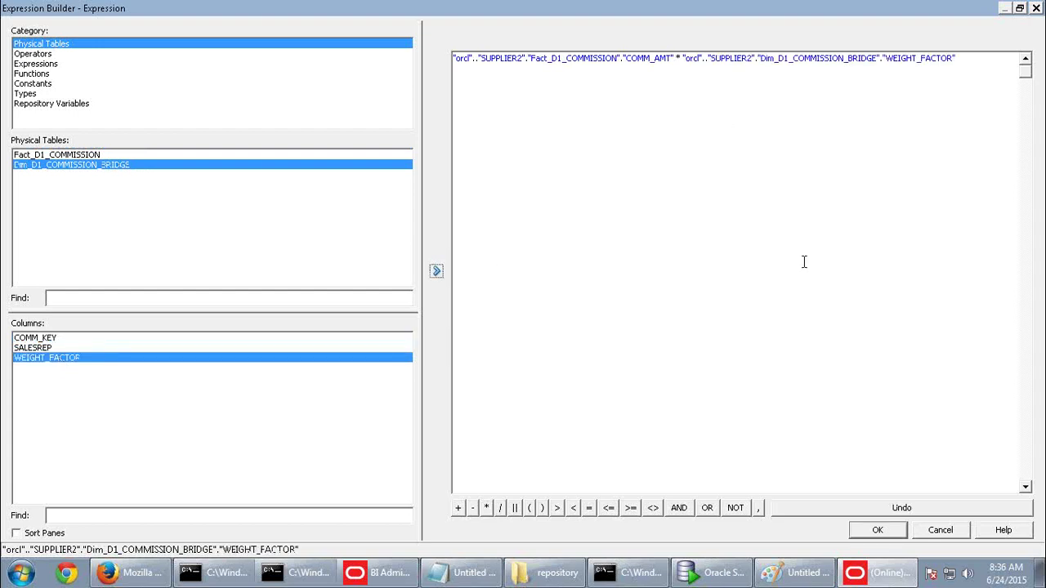
left_click(878, 530)
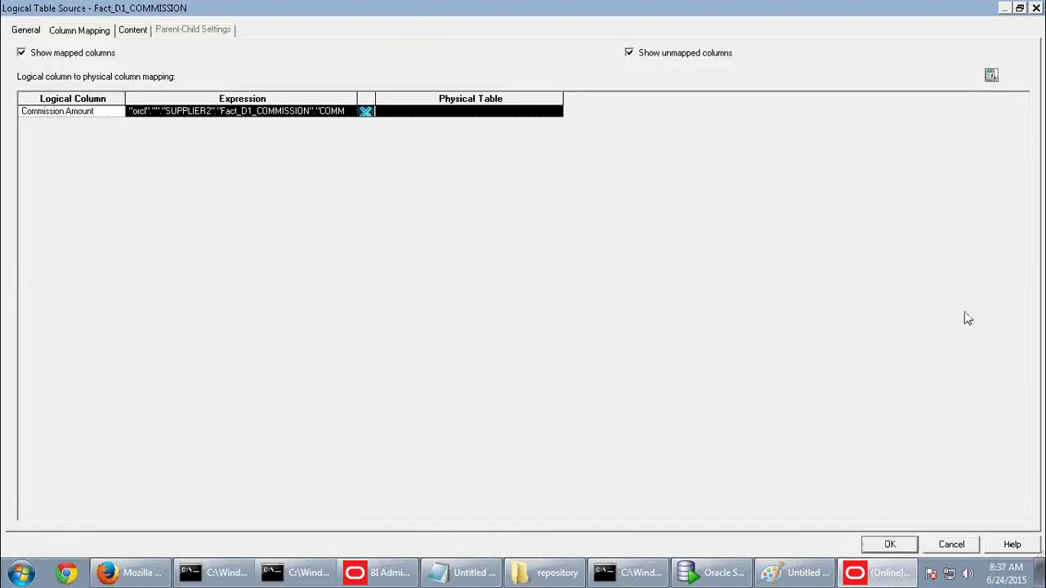
left_click(137, 33)
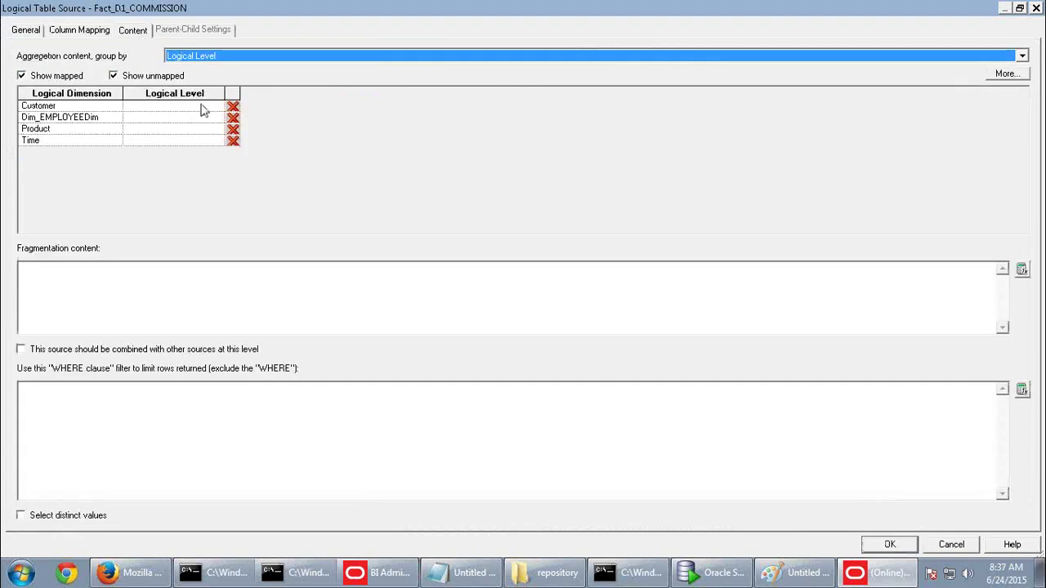
left_click(892, 544)
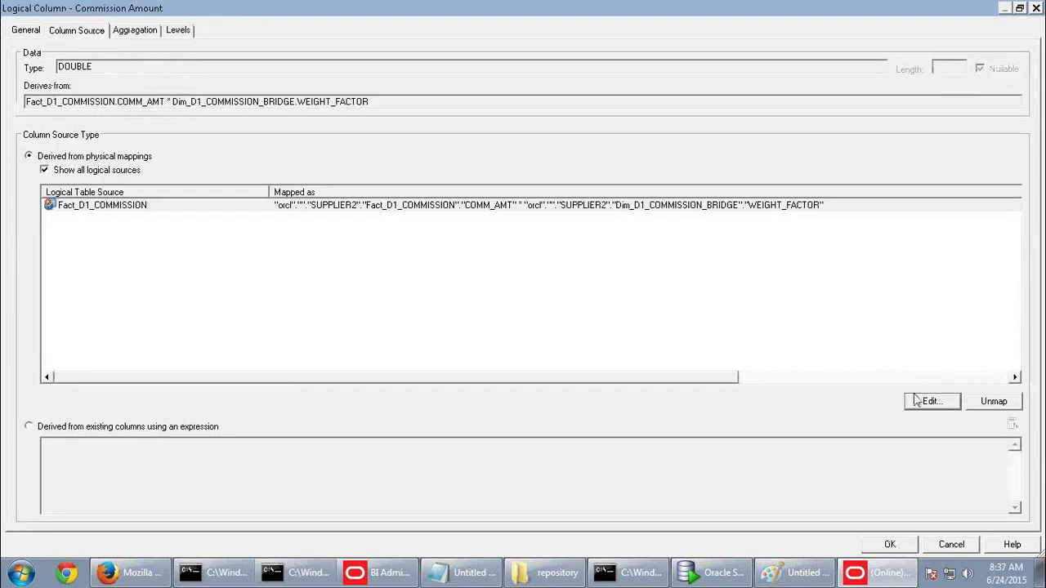
Set the default aggregation rule of the Commission Amount column to Sum and save the column
left_click(126, 31)
left_click(232, 78)
left_click(154, 101)
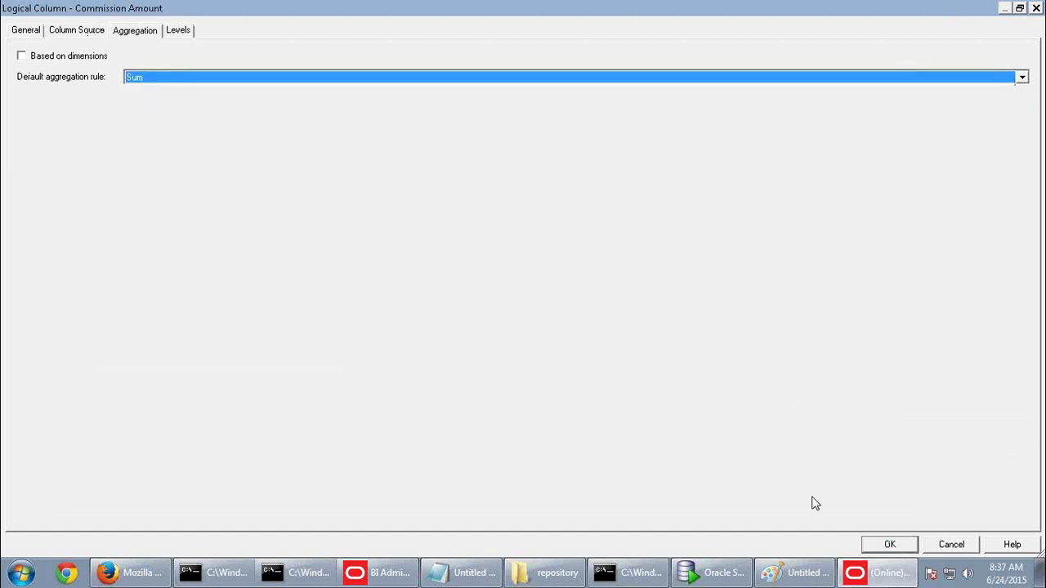
left_click(893, 544)
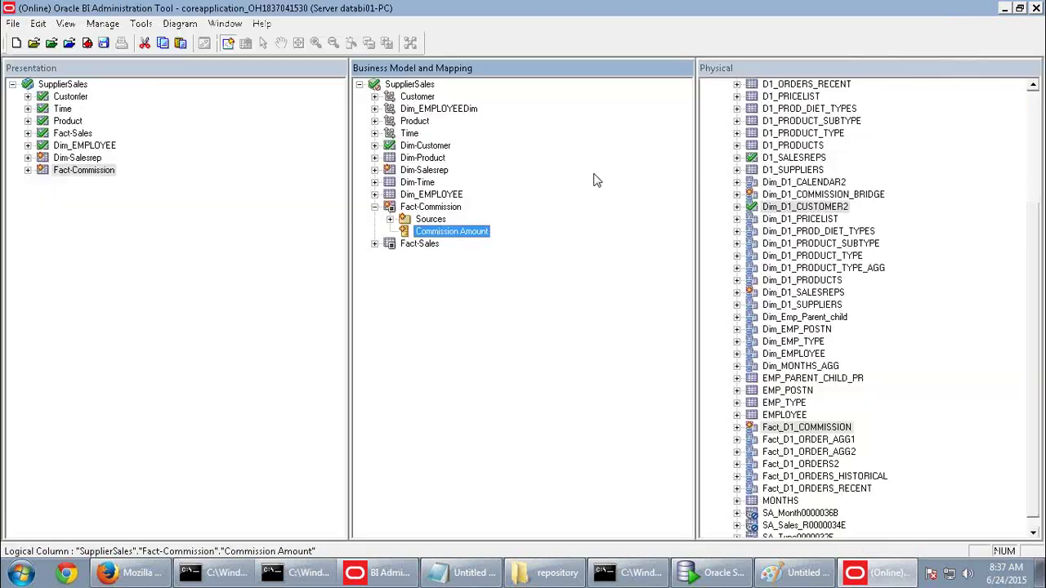
Check in the changes with a global consistency check and mark the SupplierSales business model as available for queries
left_click(87, 42)
left_click(468, 325)
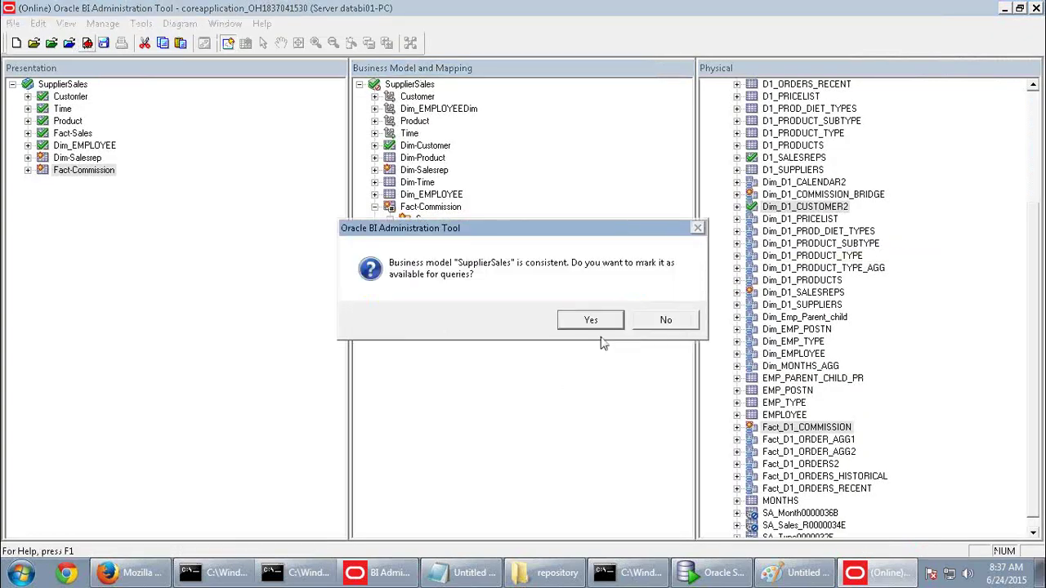
left_click(590, 319)
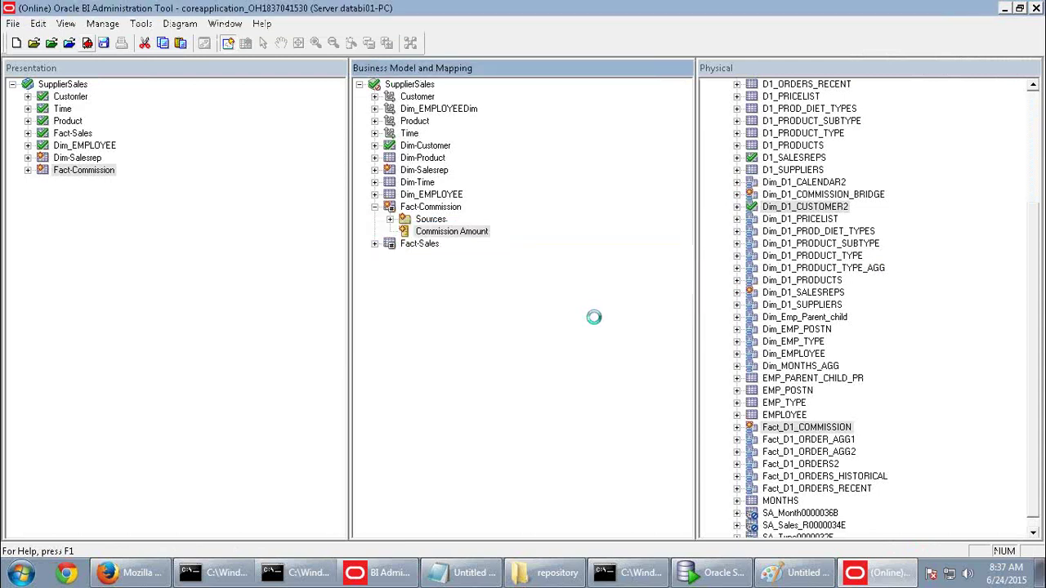
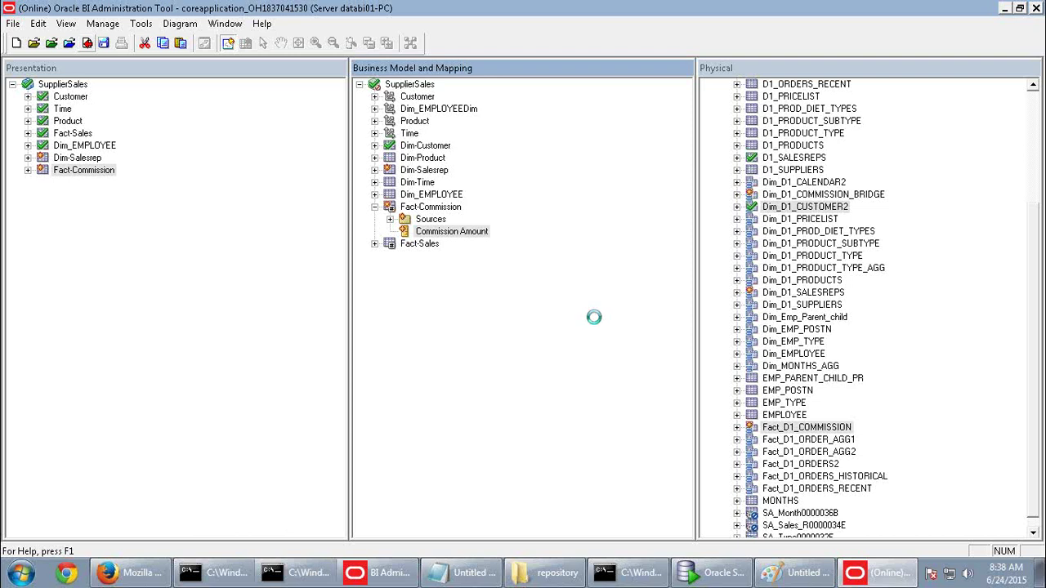
Force the unresponsive Oracle BI Administration Tool to close, relaunch it, and maximize its window
left_click(1035, 9)
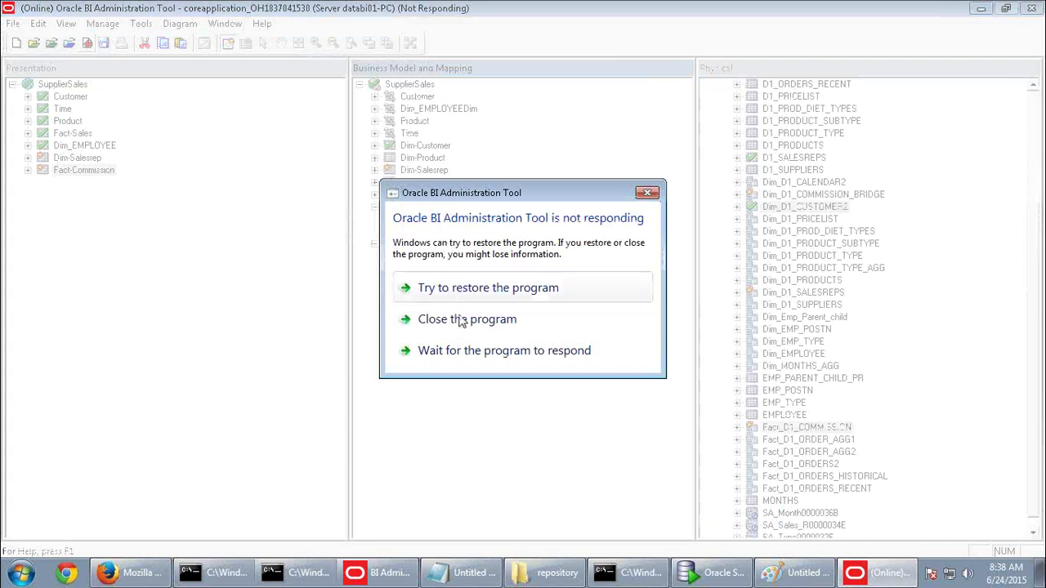
left_click(460, 302)
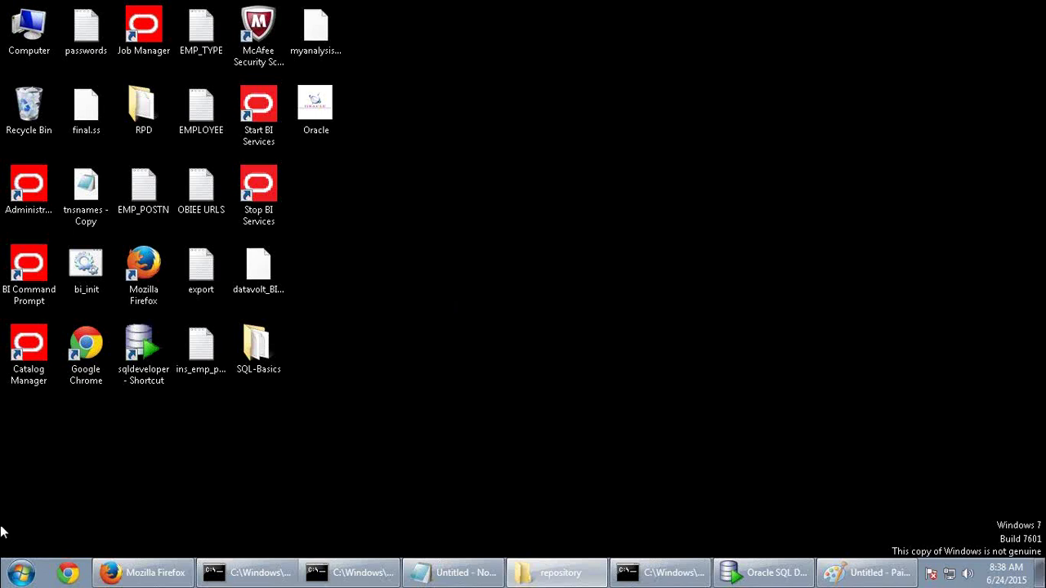
left_click(20, 573)
left_click(85, 296)
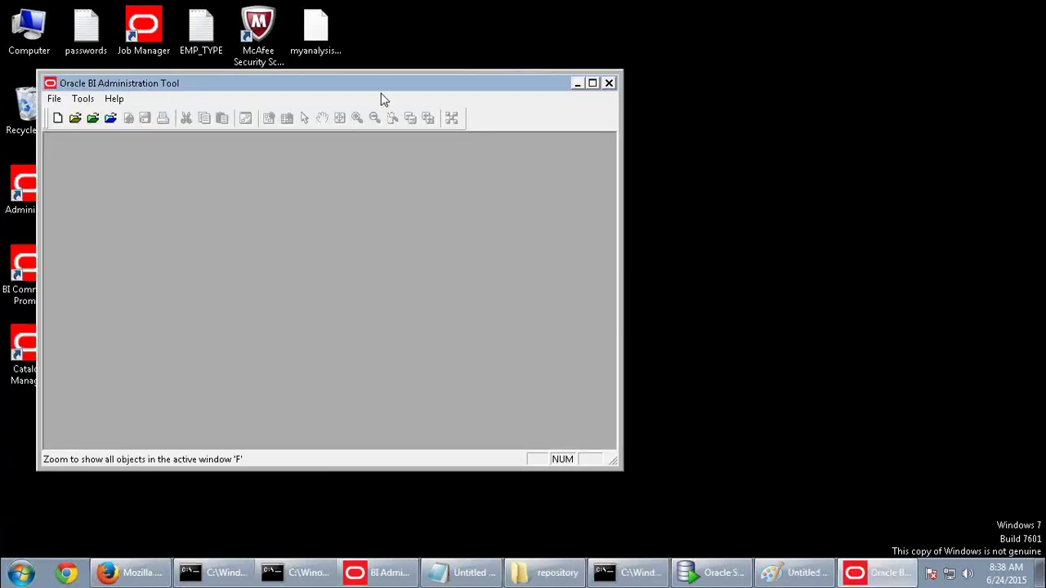
double_click(381, 83)
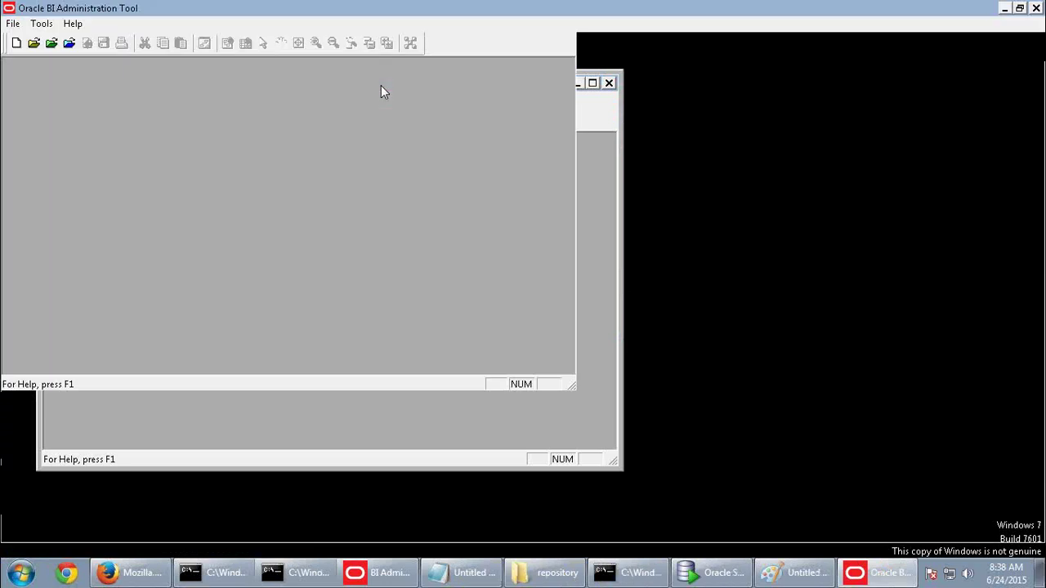
Open the repository online as weblogic, entering the repository password and the user's account password
left_click(70, 43)
type("••••••")
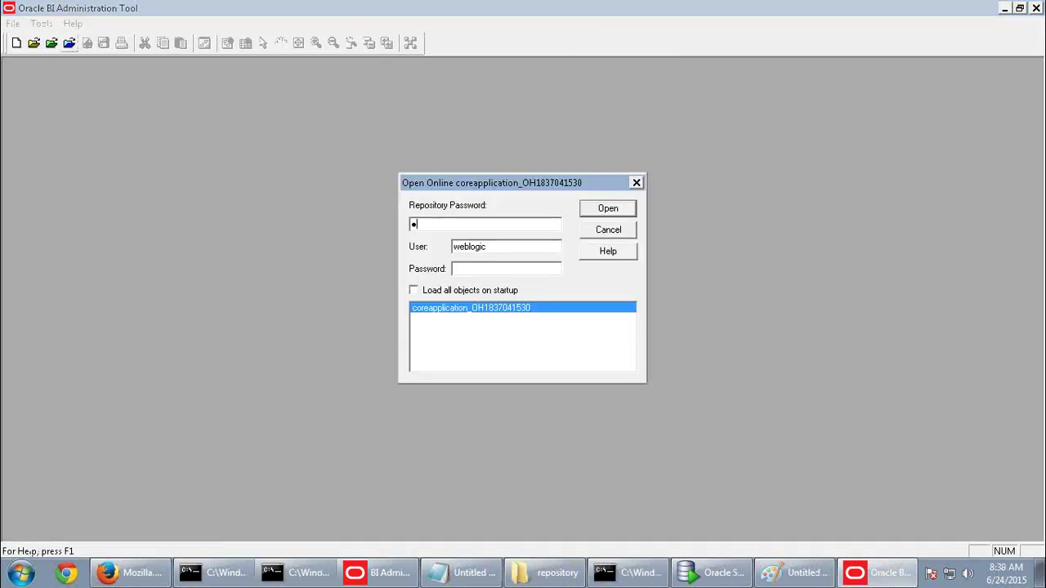
type("••")
key("Tab")
key("Tab")
type("••••••••")
key("Return")
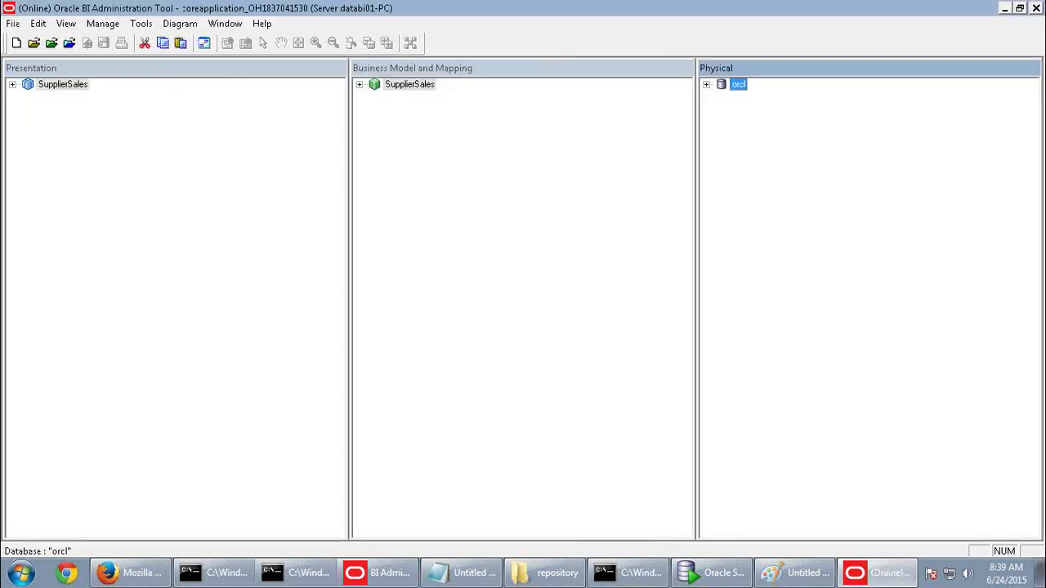
Examine the SupplierSales subject area with its Dim-Salesrep and Fact-Commission columns, plus the SupplierSales business model
left_click(13, 85)
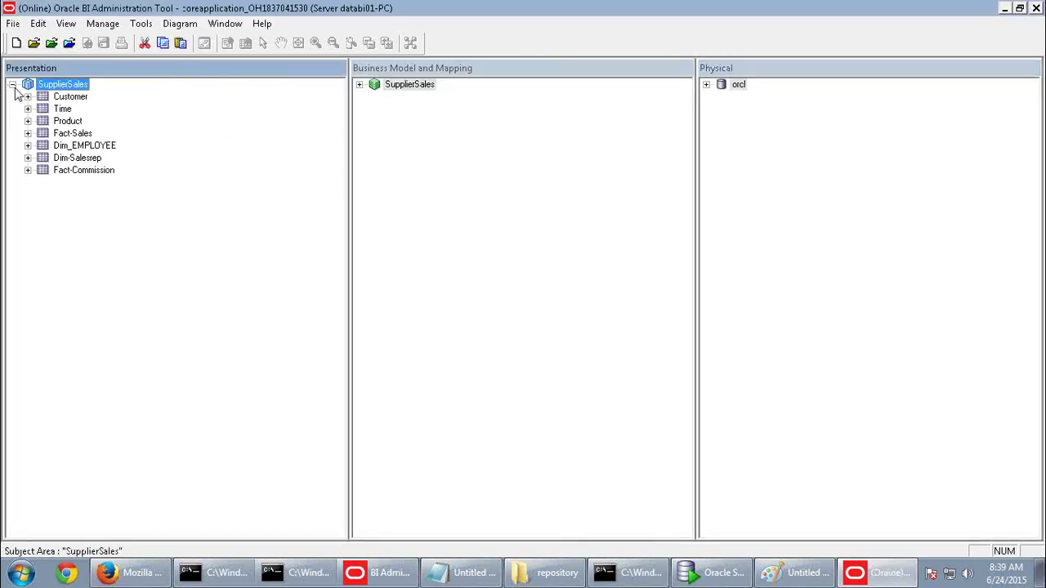
left_click(28, 158)
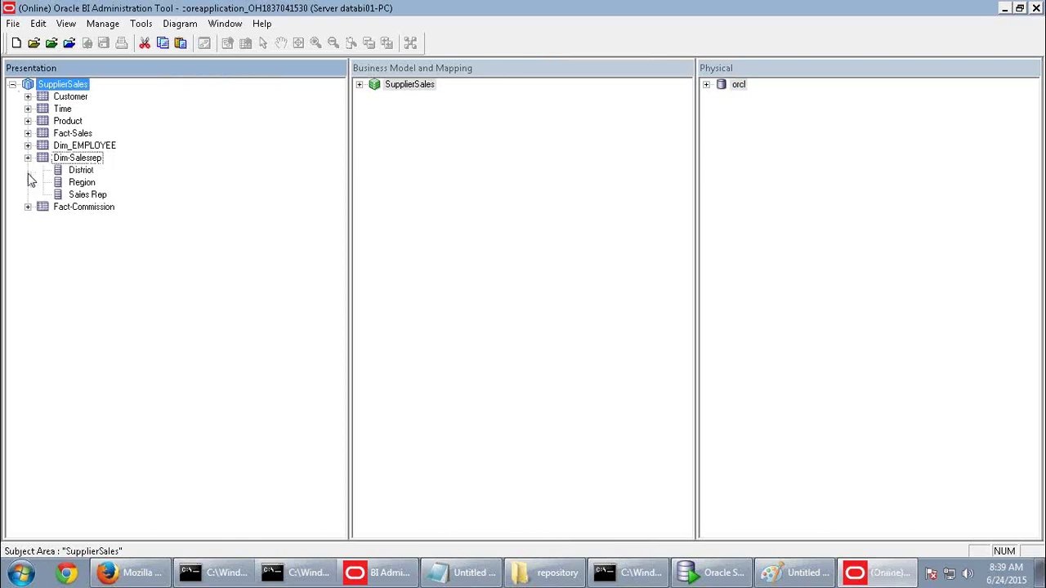
left_click(27, 206)
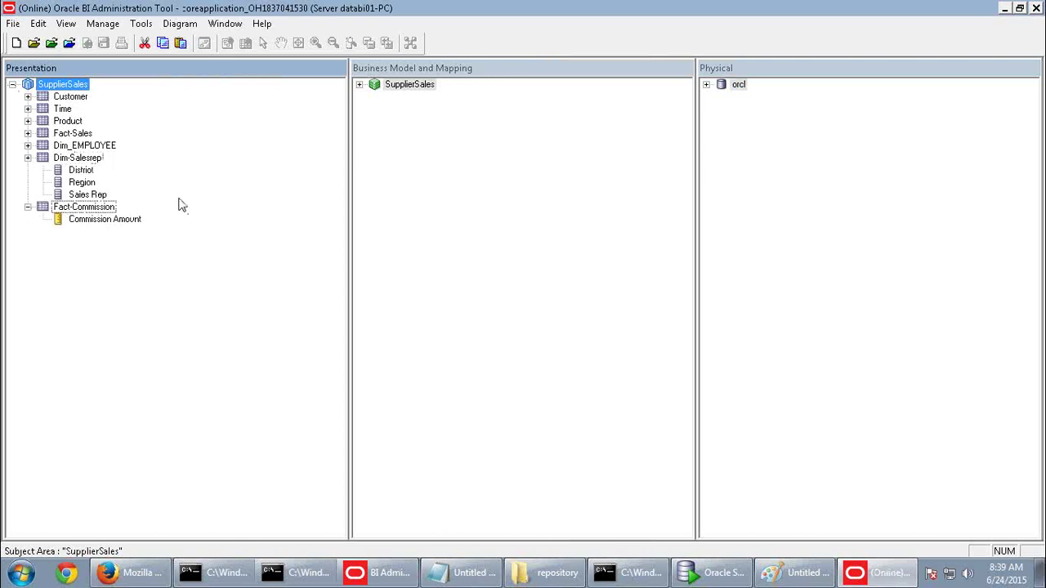
left_click(360, 86)
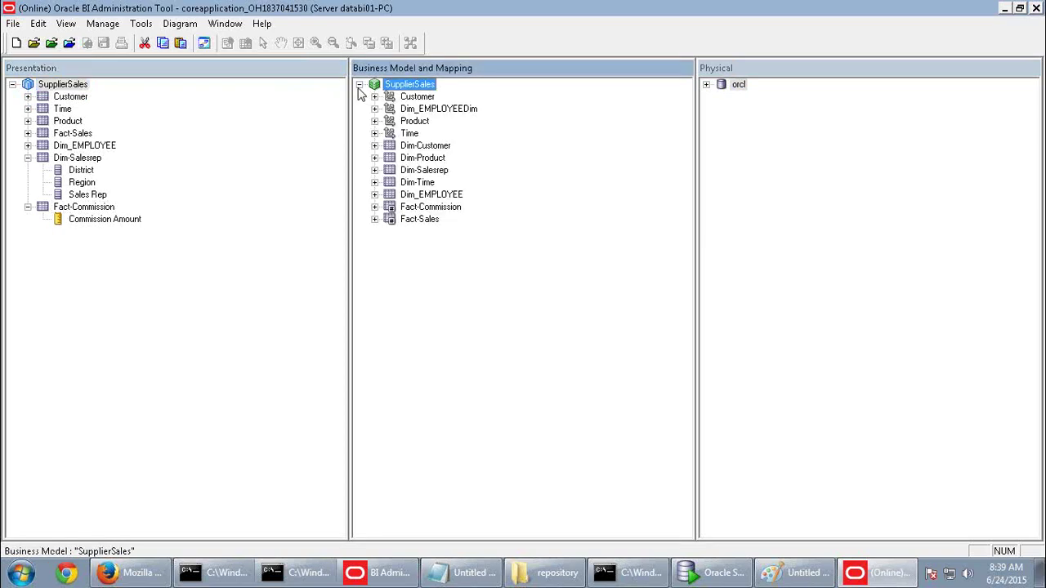
left_click(707, 85)
left_click(707, 85)
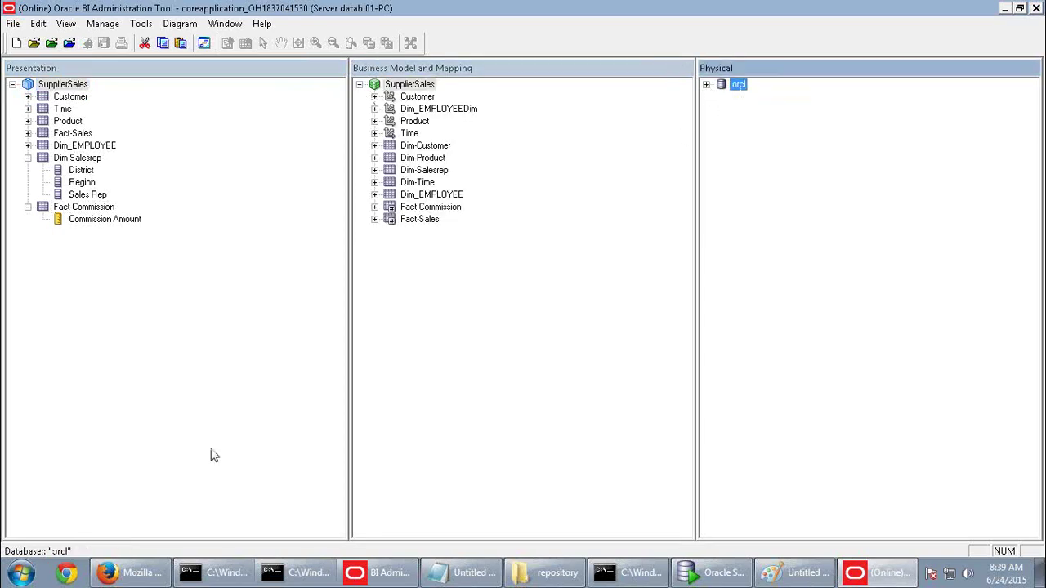
Switch to Firefox and open the Oracle Business Intelligence page at databi01-pc:9704/analytics/saw.dll?bieehome
left_click(129, 574)
left_click(179, 37)
type("databi01-pc/")
left_click(164, 72)
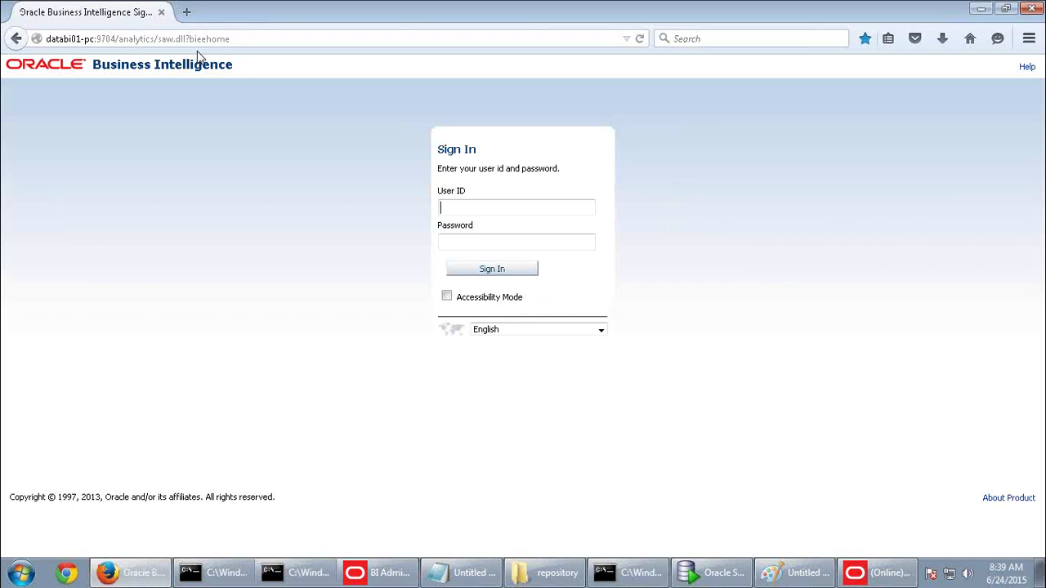
Sign in to Oracle Business Intelligence with the user ID weblogic and the account password
left_click(452, 209)
left_click(455, 222)
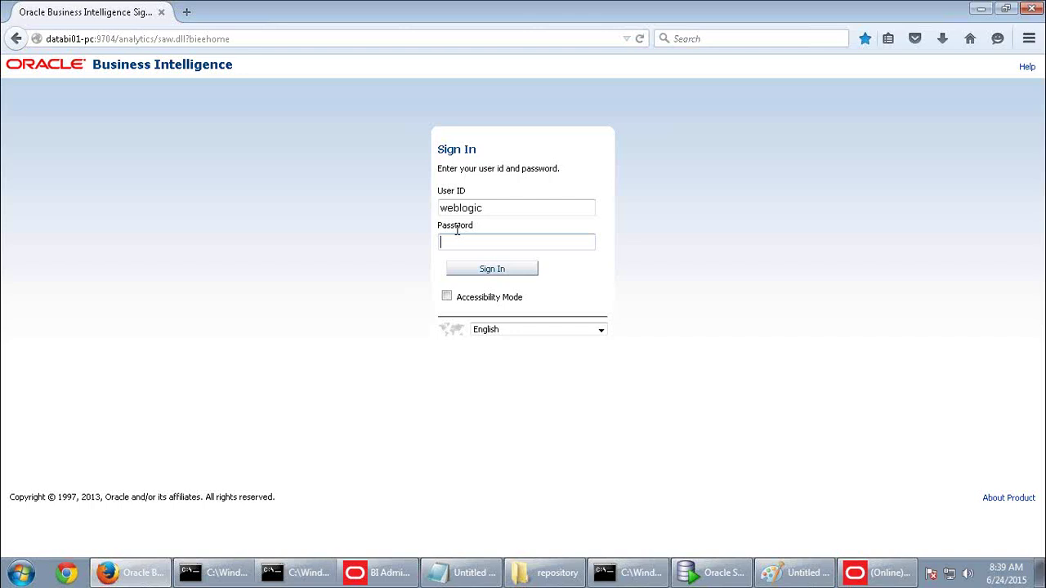
type("1")
left_click(492, 272)
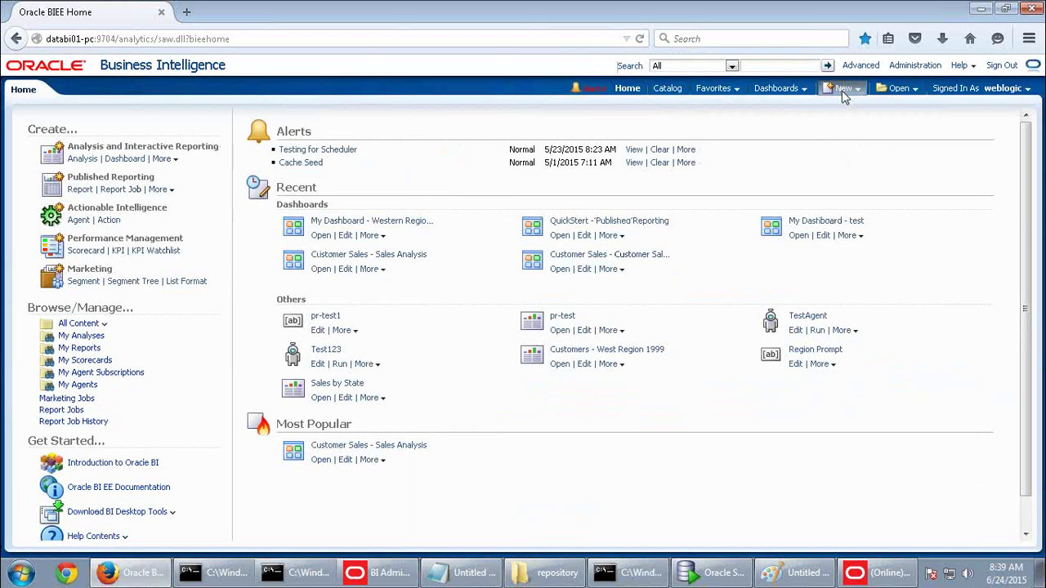
Create a new analysis based on the SupplierSales subject area
left_click(842, 88)
left_click(855, 125)
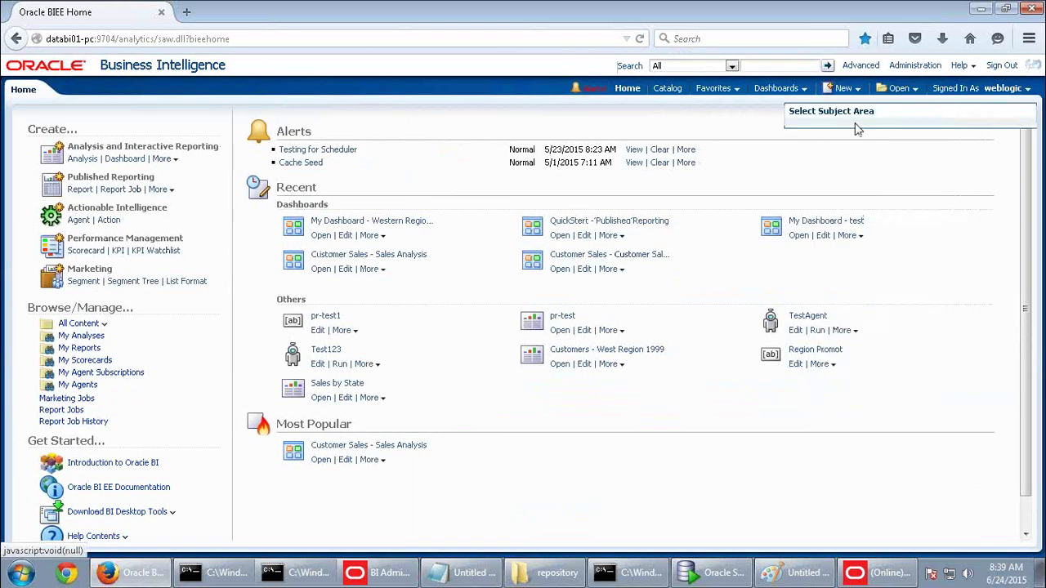
left_click(817, 130)
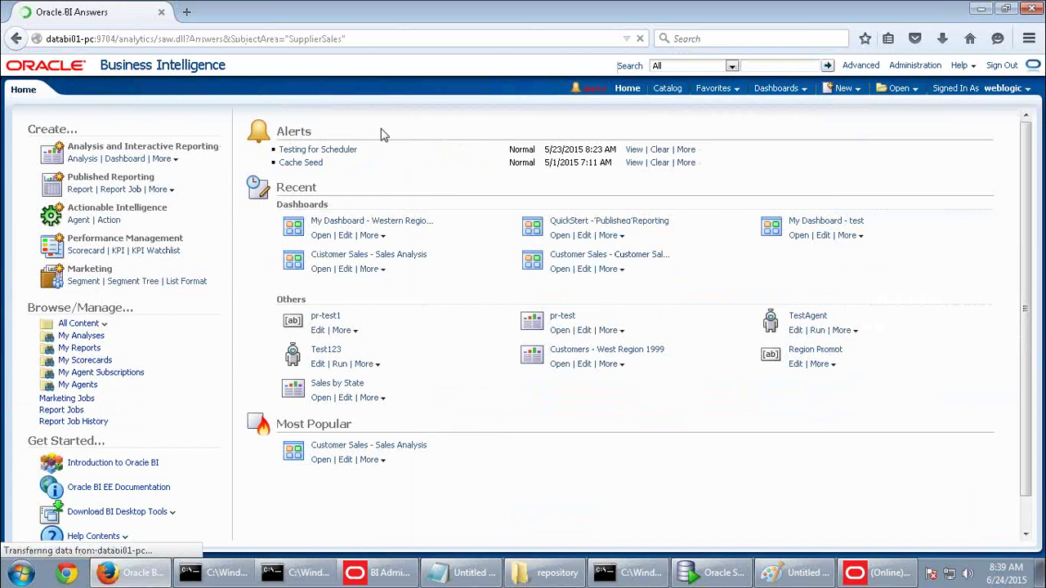
left_click(896, 582)
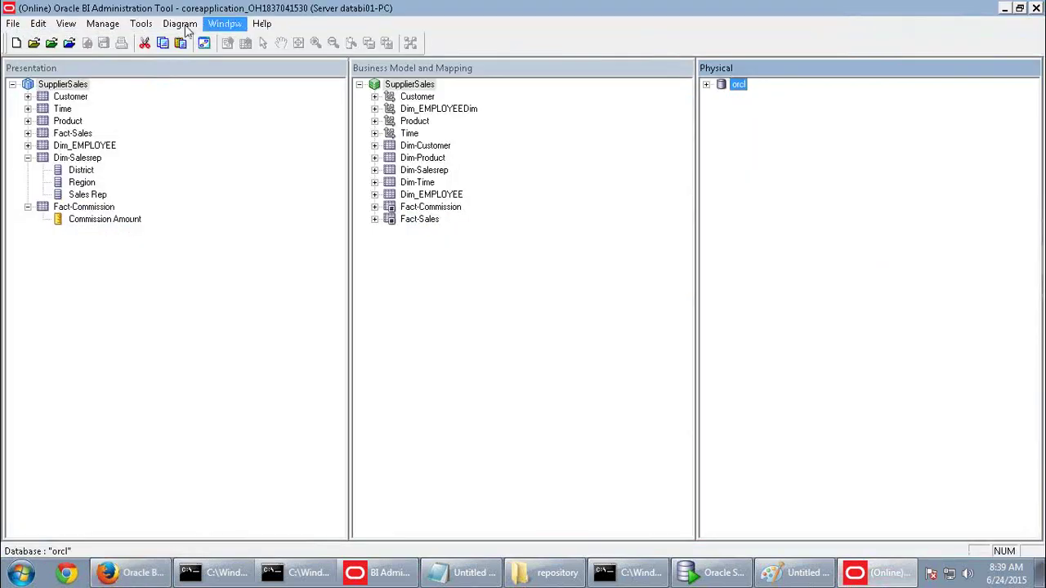
left_click(141, 23)
left_click(155, 85)
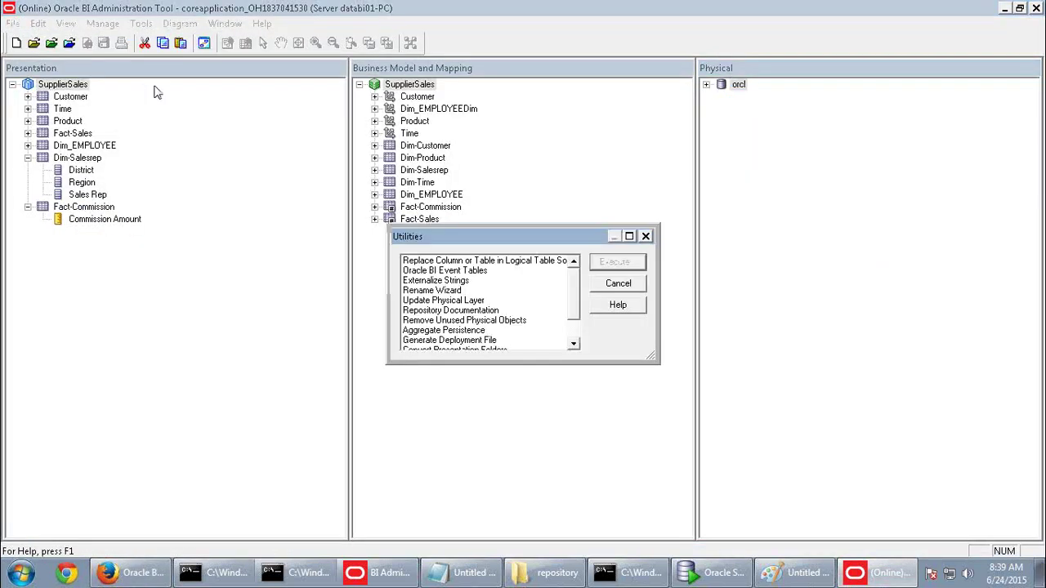
scroll(574, 327, "down", 1)
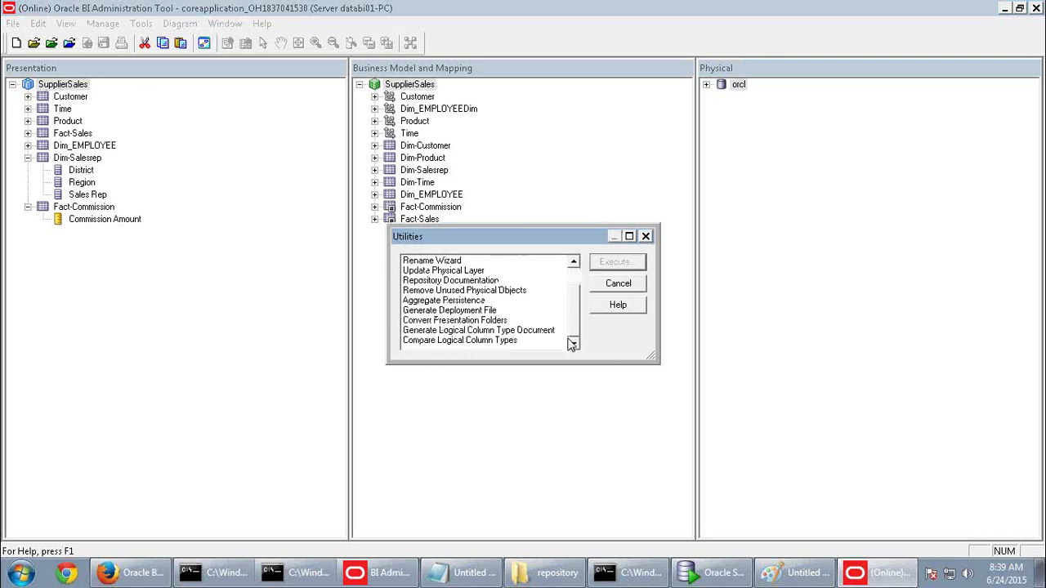
left_click(625, 286)
left_click(131, 572)
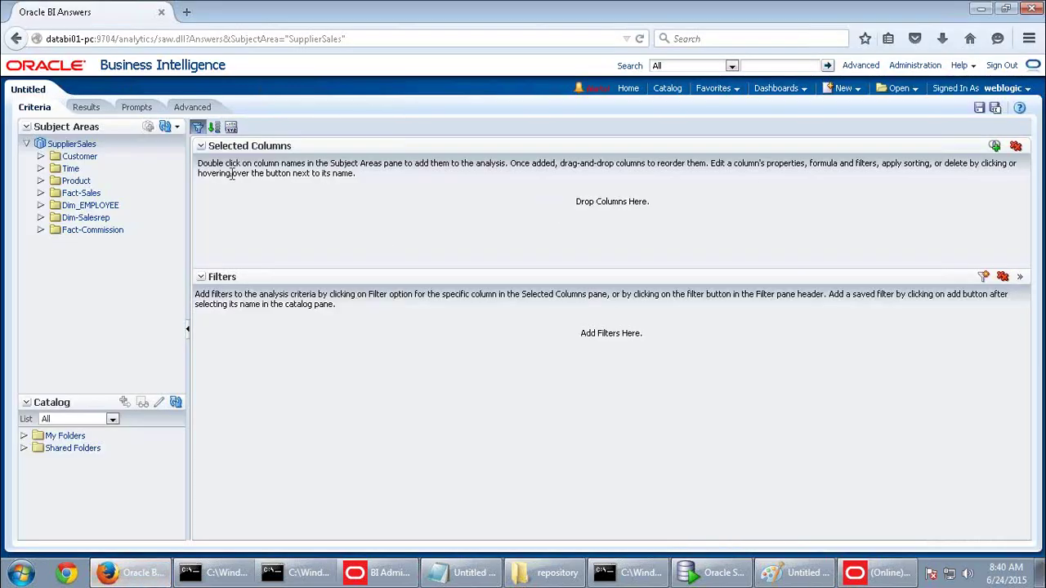
Add Sales Rep from Dim-Salesrep and Commission Amount from Fact-Commission to the analysis
left_click(40, 219)
left_click(93, 255)
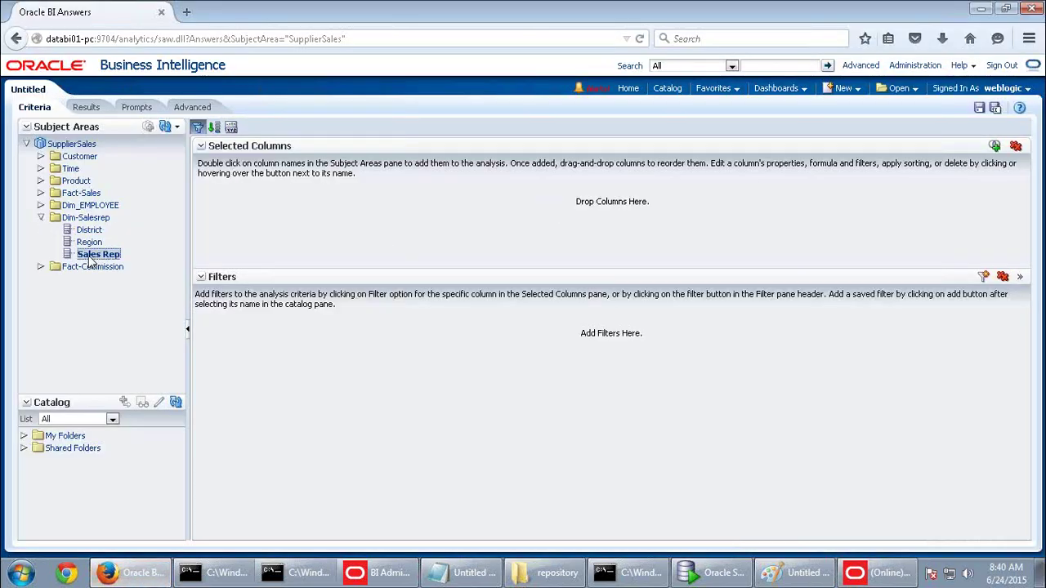
left_click(40, 267)
double_click(91, 279)
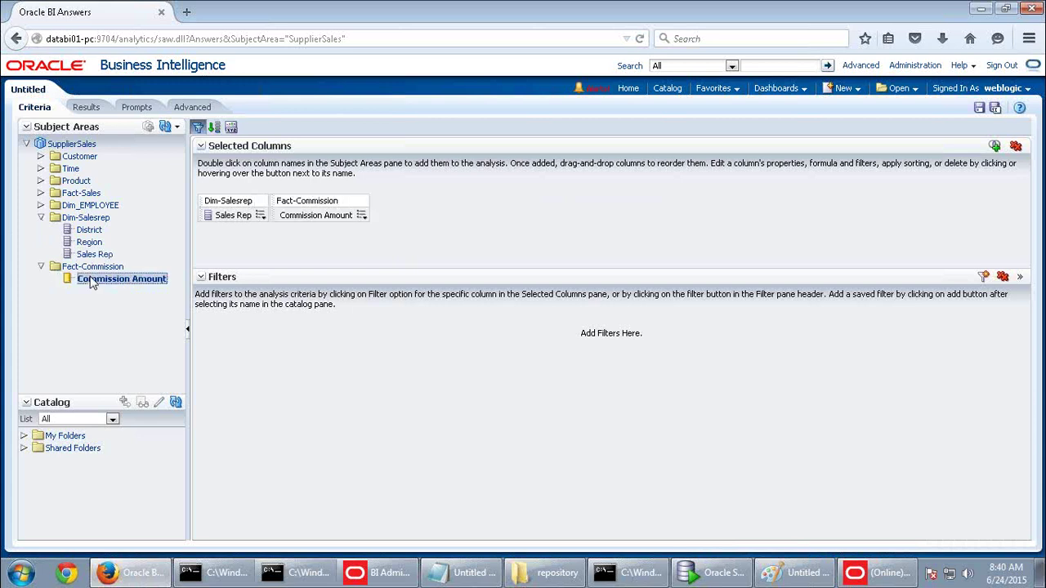
Filter Sales Rep to equal the first sales representative in the value list and display the analysis results
left_click(260, 215)
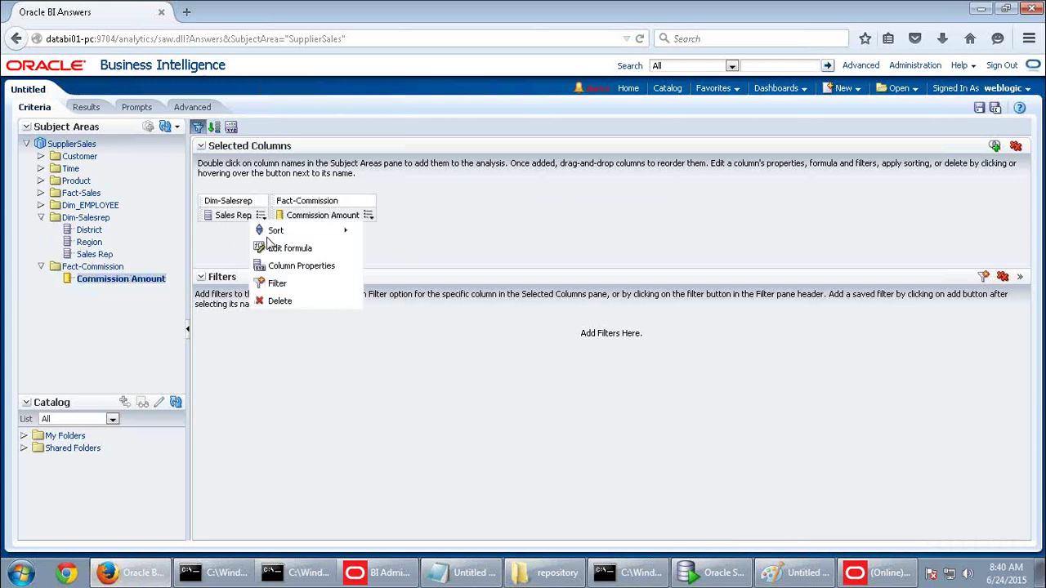
left_click(284, 291)
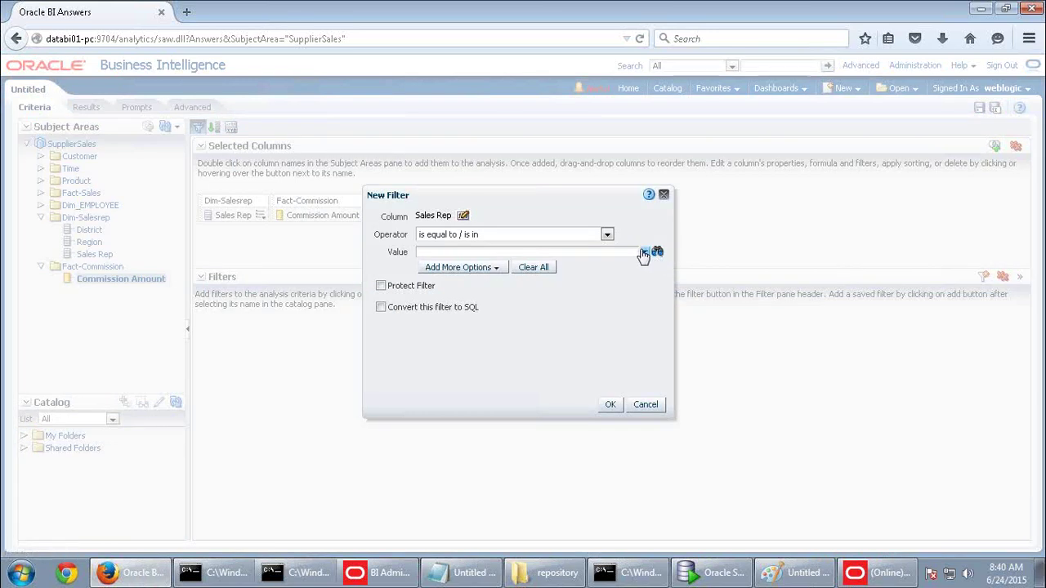
left_click(644, 253)
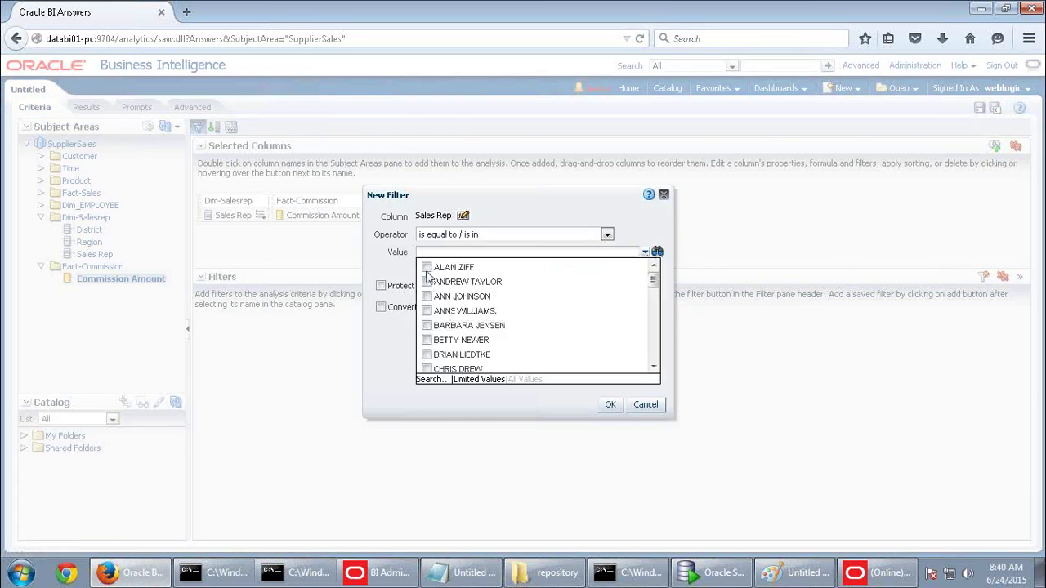
left_click(426, 268)
left_click(485, 395)
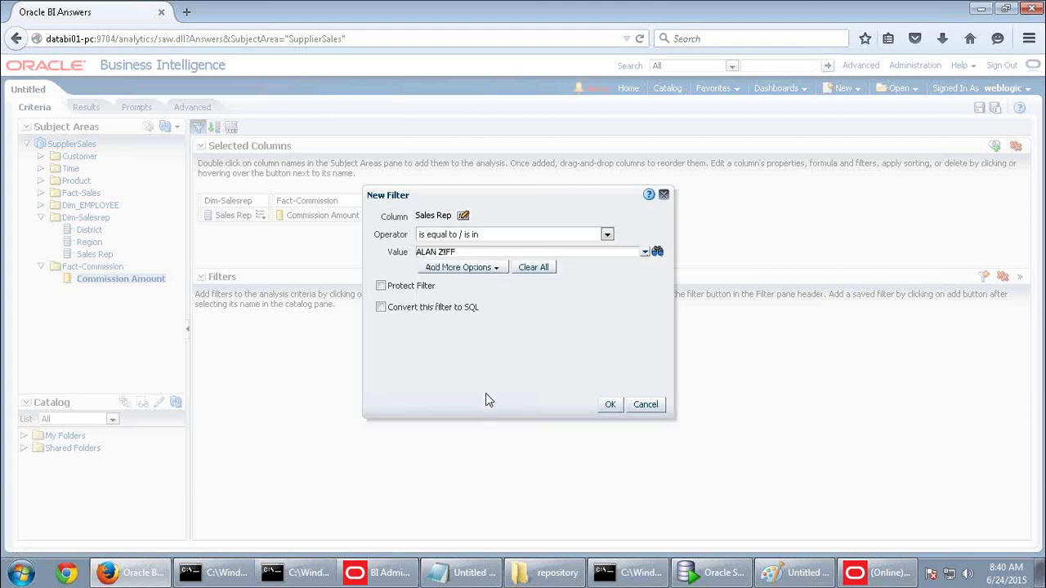
left_click(608, 404)
left_click(95, 111)
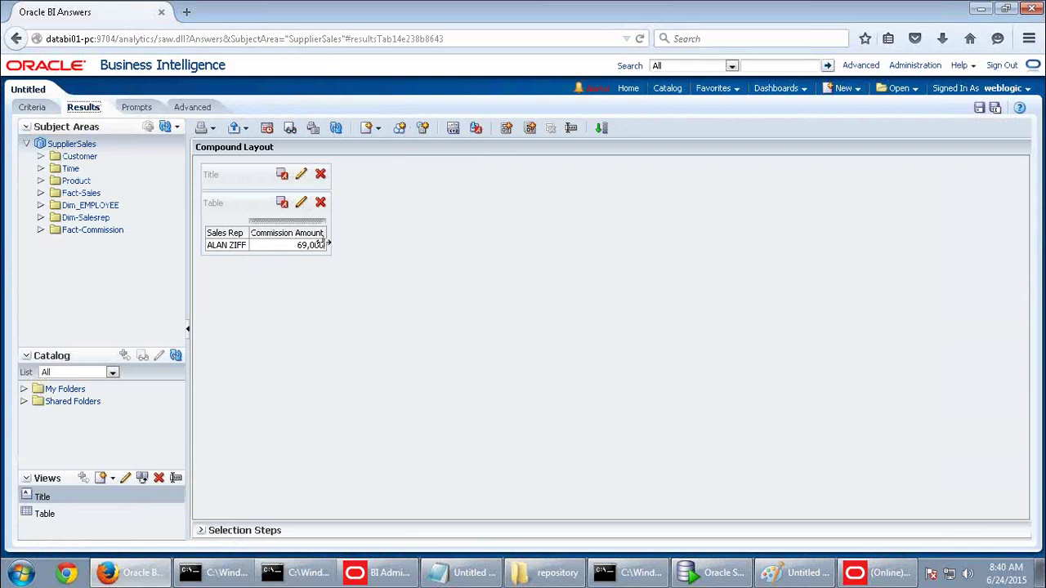
Switch to the Oracle BI Administration Tool and view the data of physical table D1_COMMISSION_BRIDGE in SUPPLIER2 using the SUPPLIER CP connection pool
left_click(876, 572)
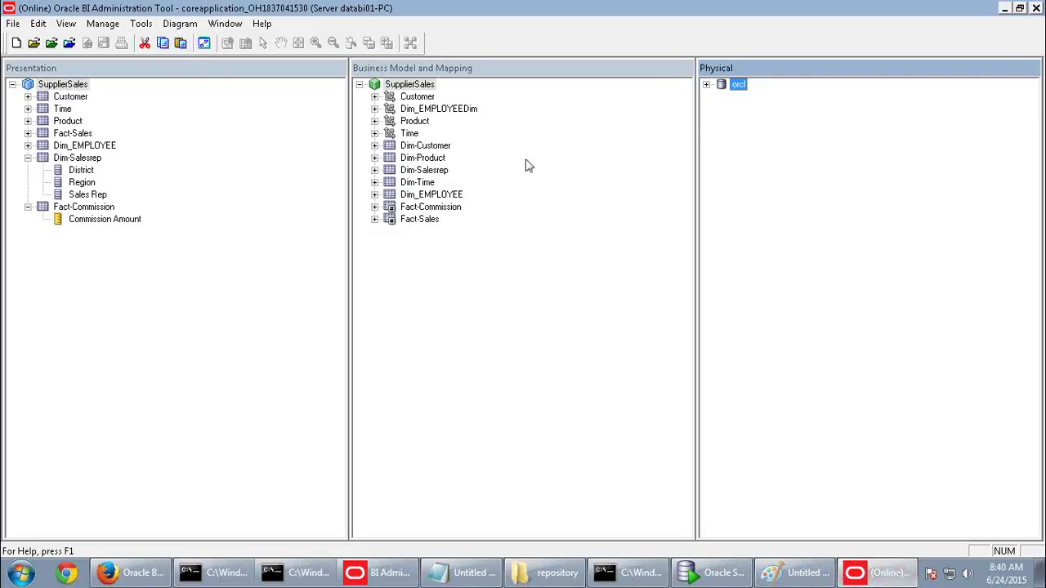
left_click(705, 85)
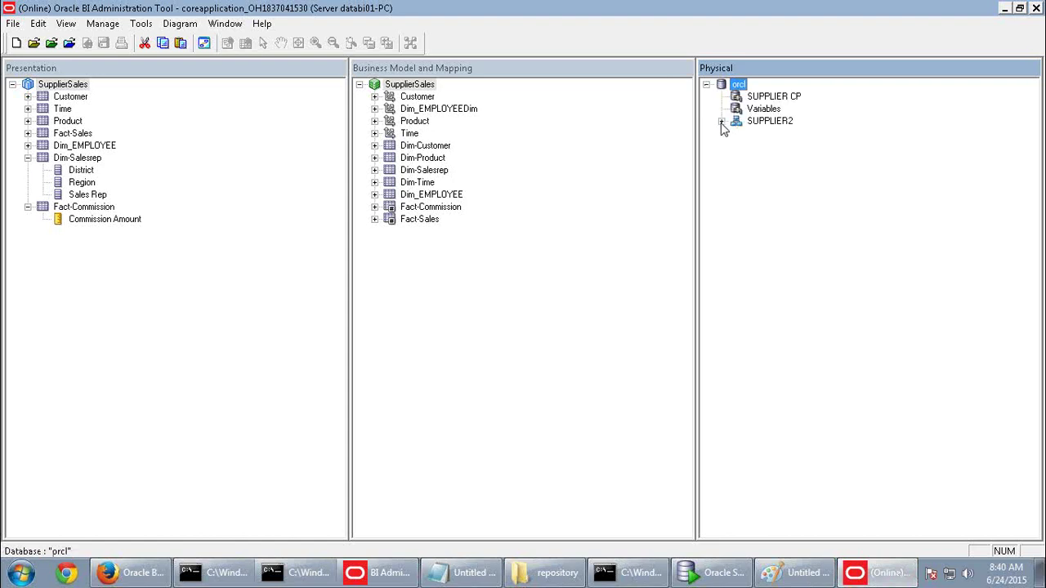
left_click(720, 121)
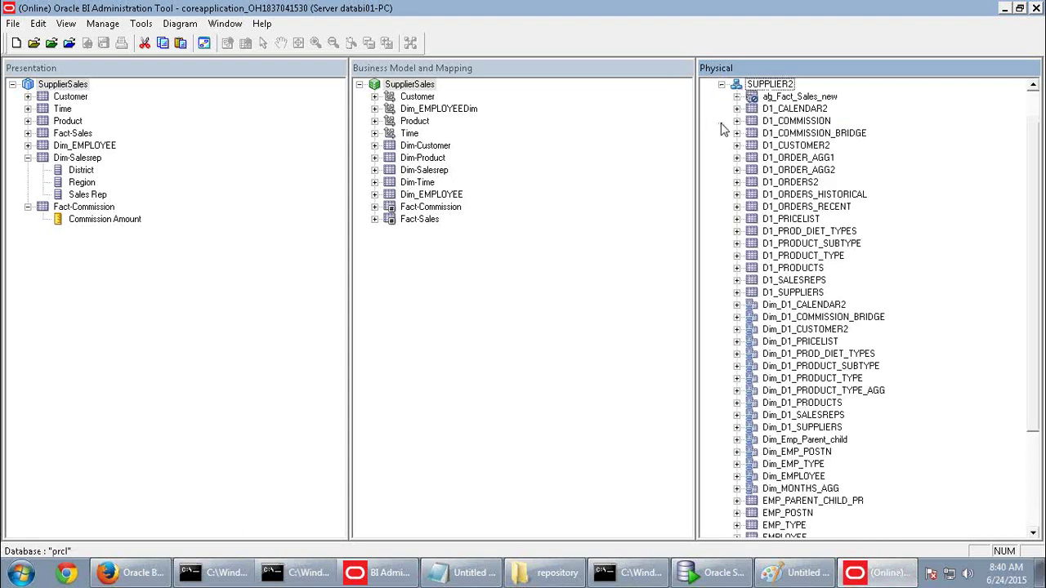
left_click(786, 134)
right_click(784, 134)
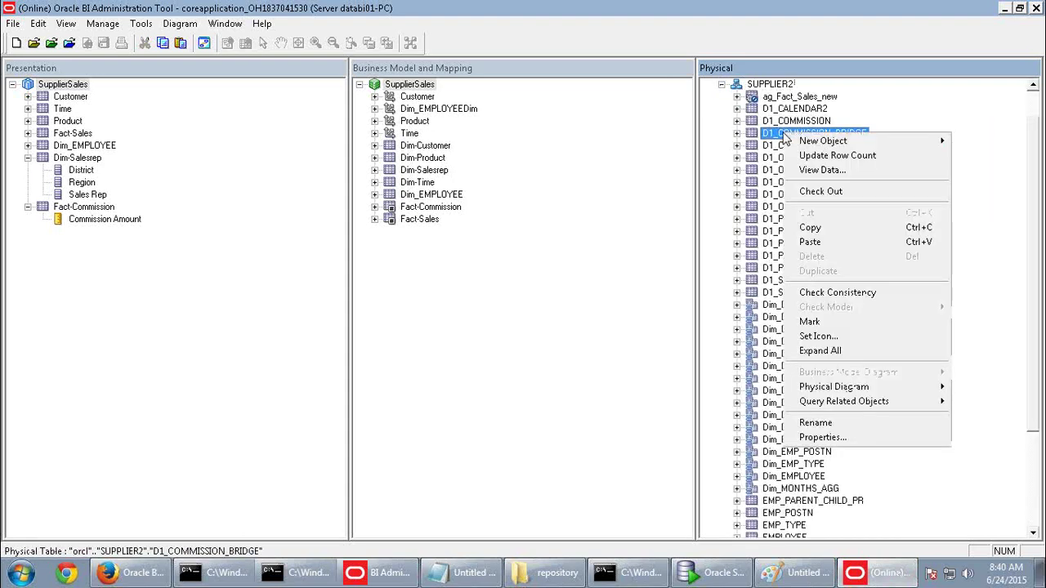
left_click(805, 171)
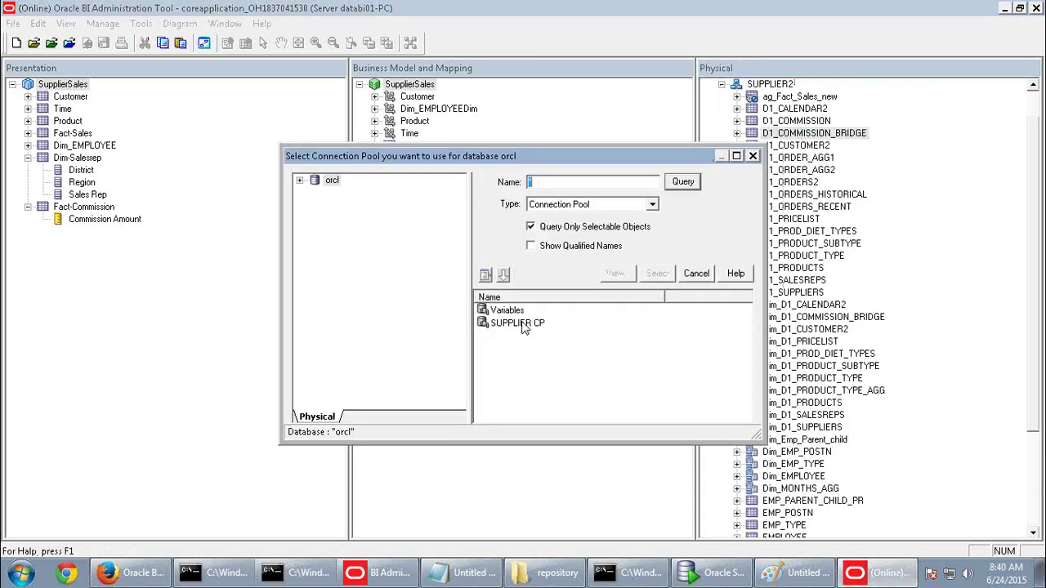
left_click(518, 324)
left_click(653, 274)
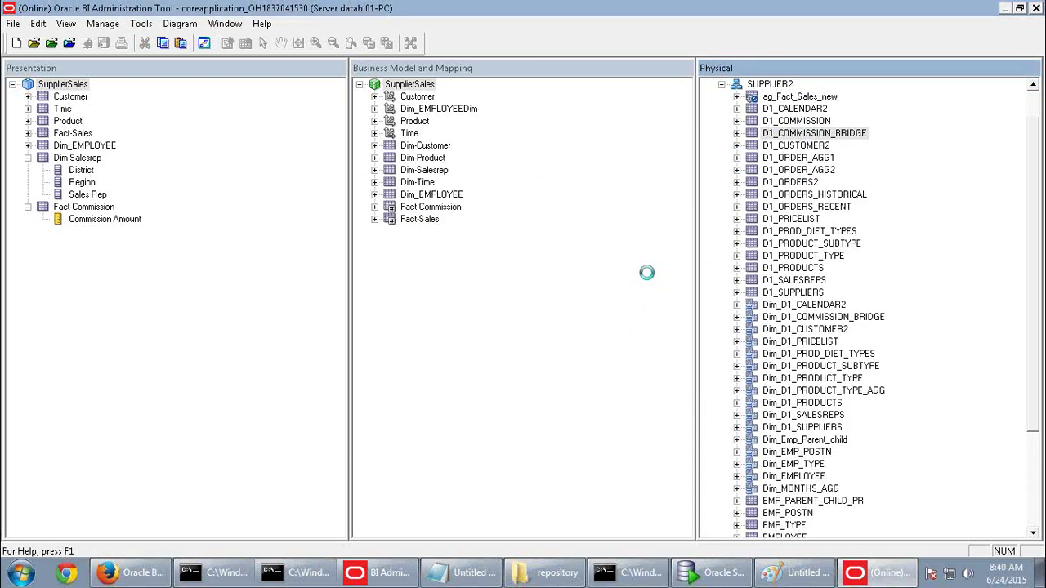
Check the COMM_KEY values of both bridge rows for the filtered sales representative and close the data view
left_click(224, 106)
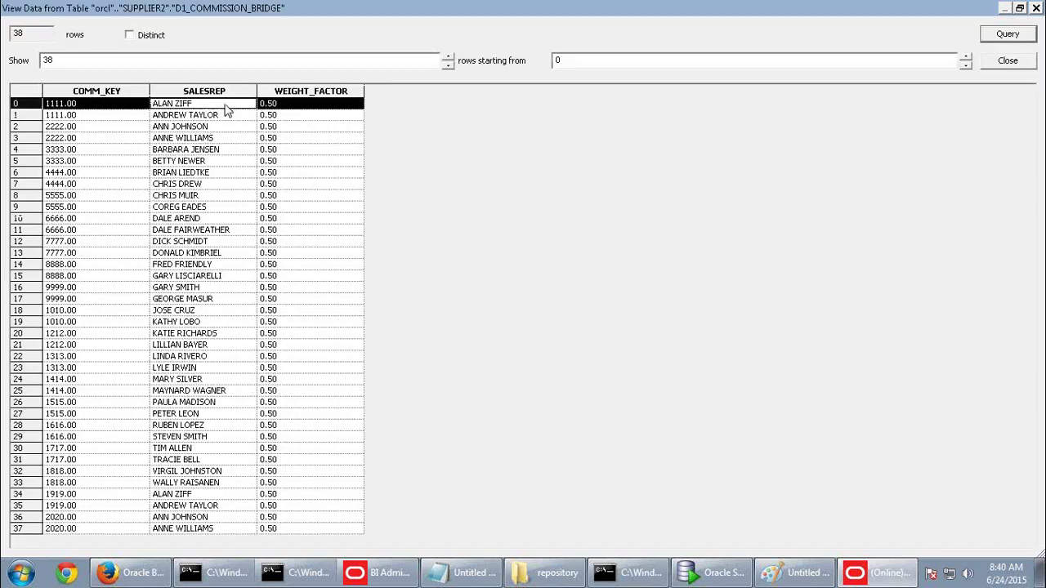
left_click(105, 109)
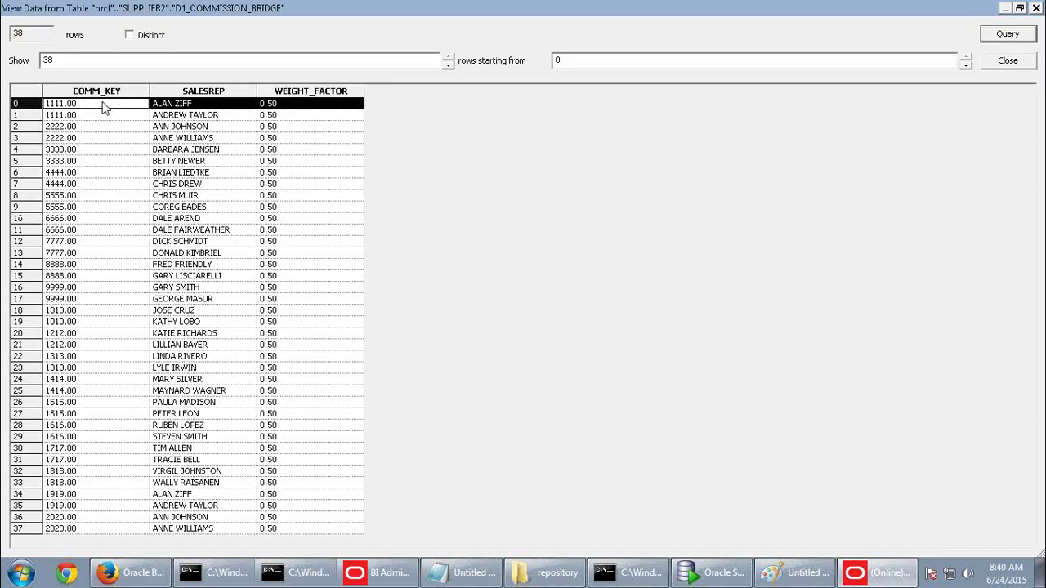
left_click(203, 494)
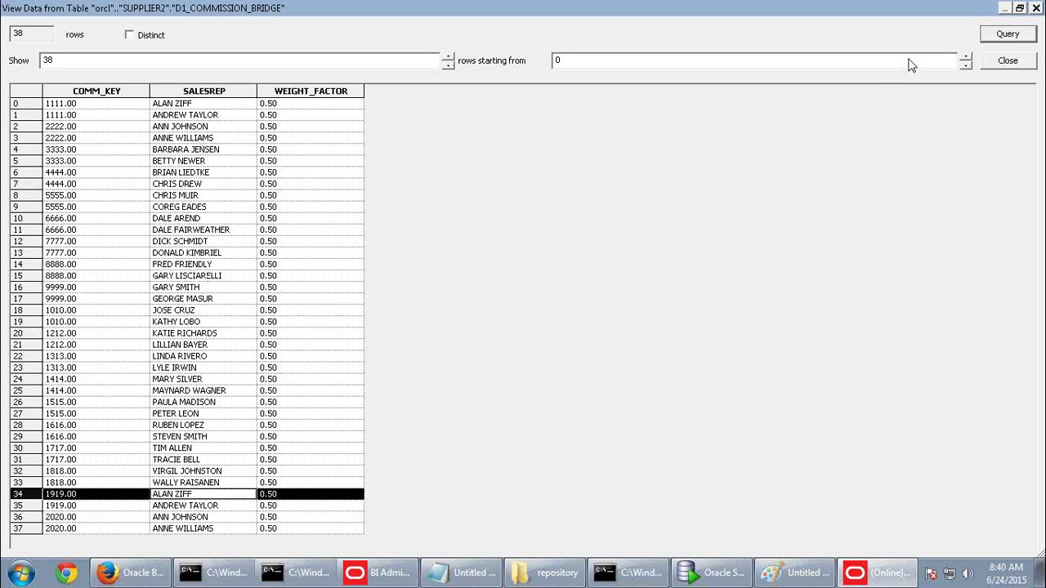
left_click(992, 71)
View the data of physical table D1_COMMISSION using the SUPPLIER CP connection pool
right_click(818, 121)
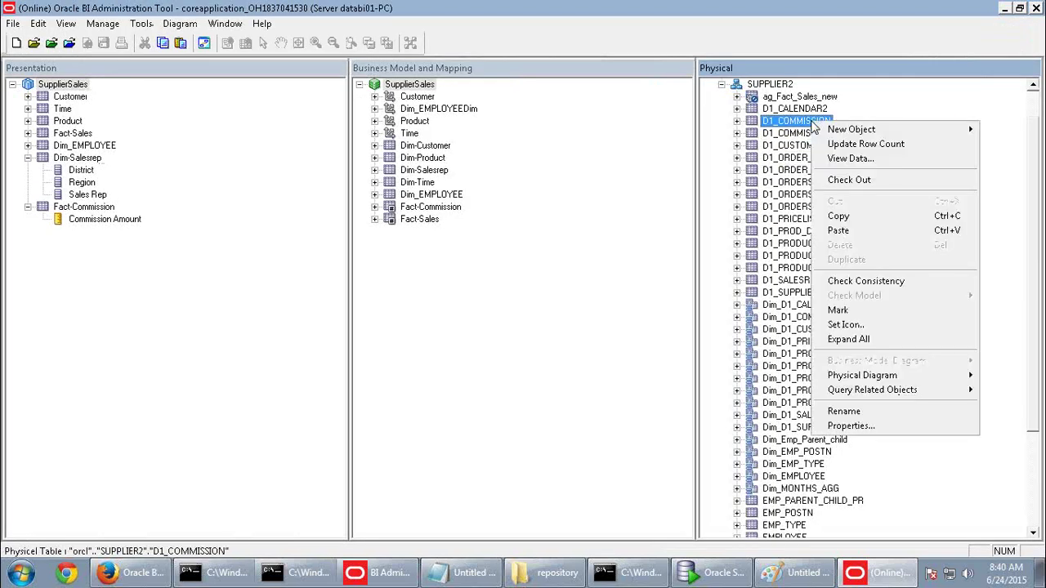
left_click(841, 159)
left_click(562, 323)
left_click(658, 273)
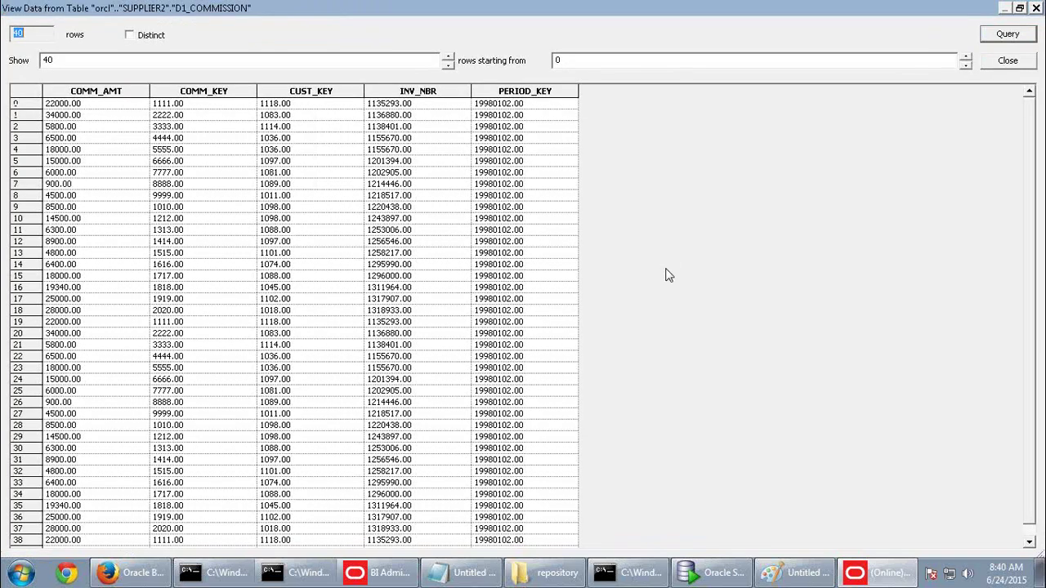
Check the COMM_AMT values in the D1_COMMISSION rows with COMM_KEY 1111 and 1919
left_click(196, 107)
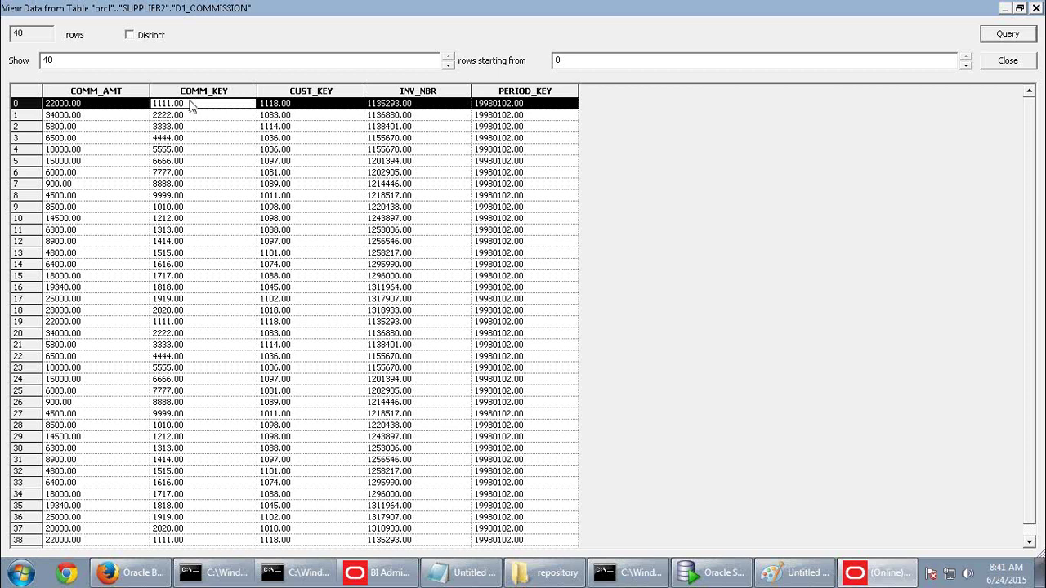
left_click(102, 108)
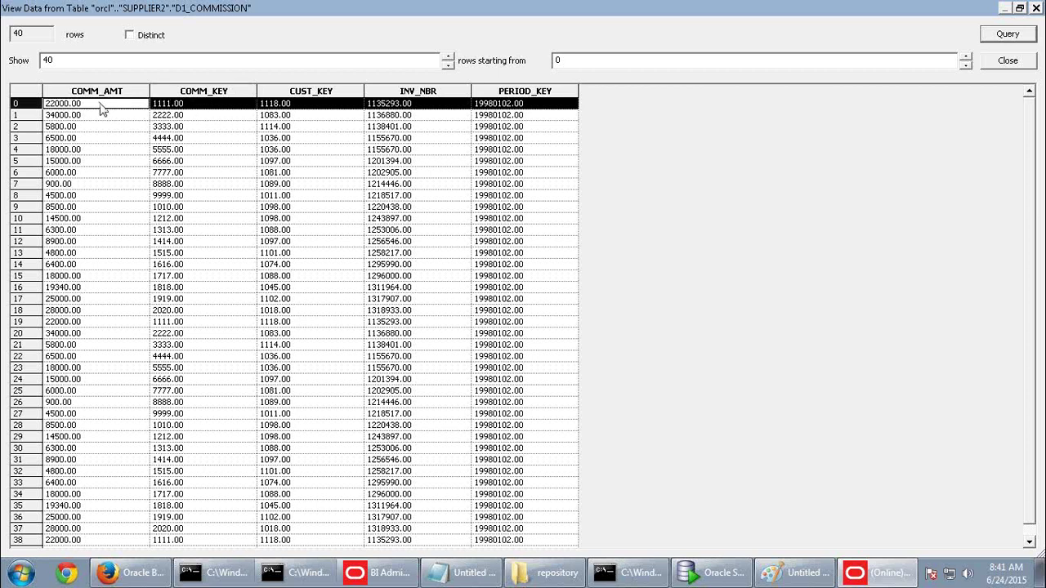
left_click(120, 326)
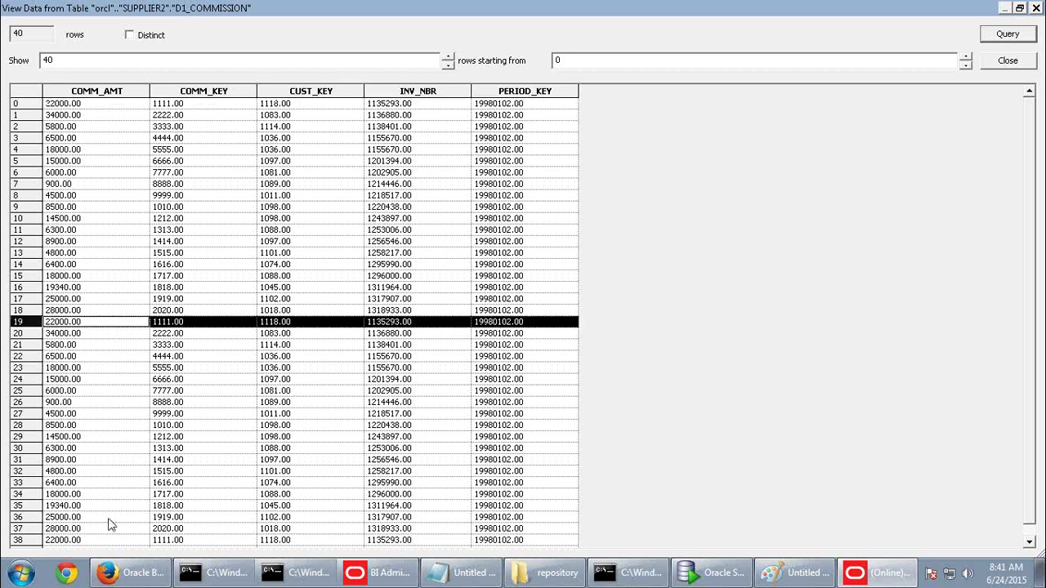
left_click(113, 543)
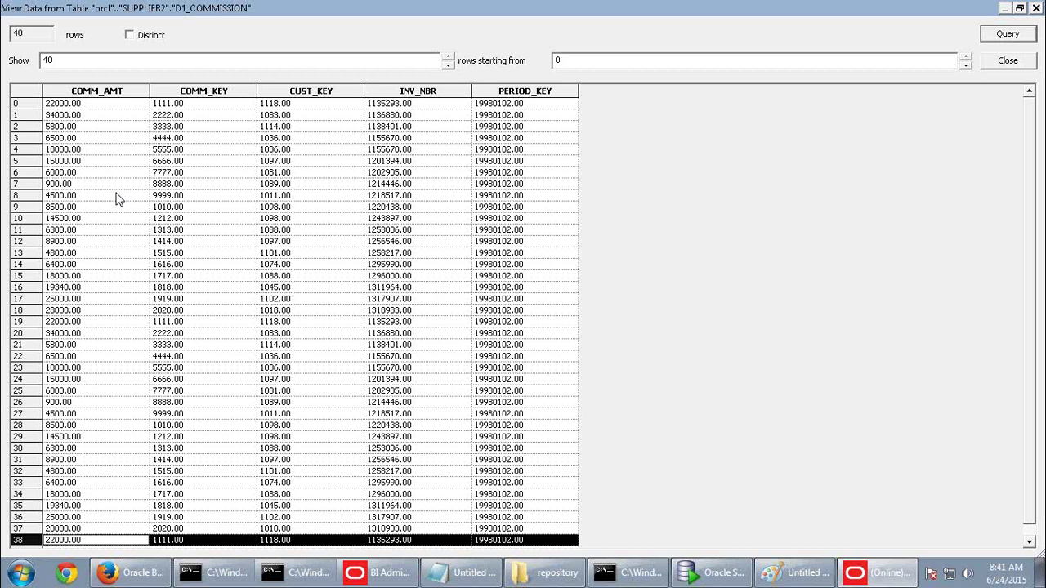
left_click(128, 301)
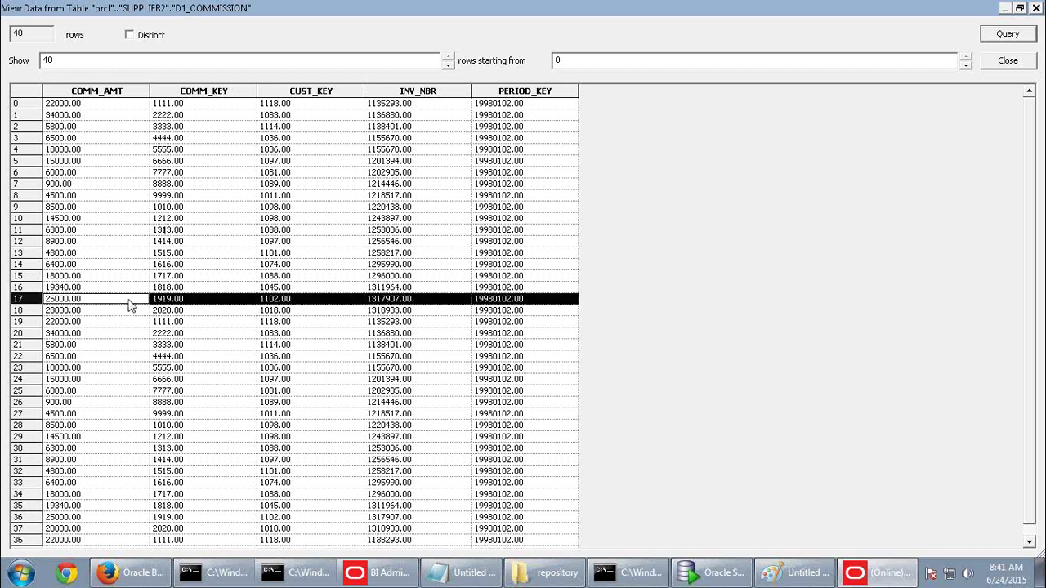
left_click(104, 521)
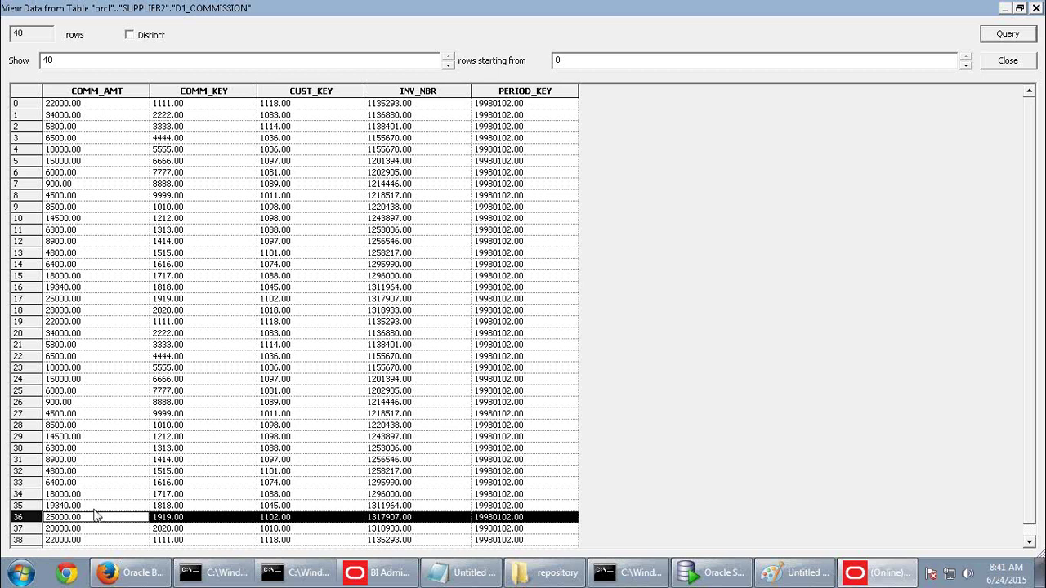
left_click(21, 574)
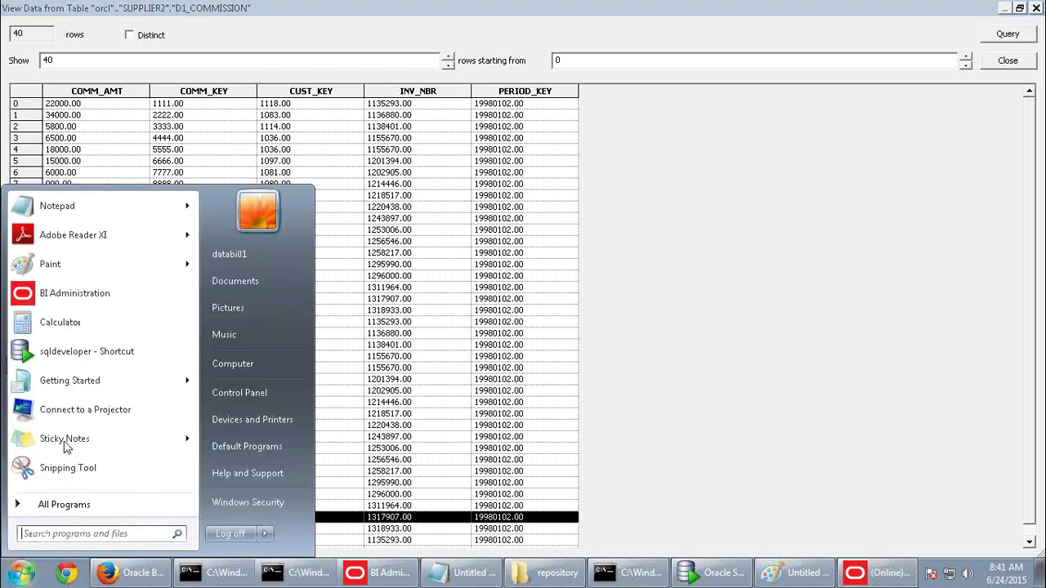
left_click(61, 322)
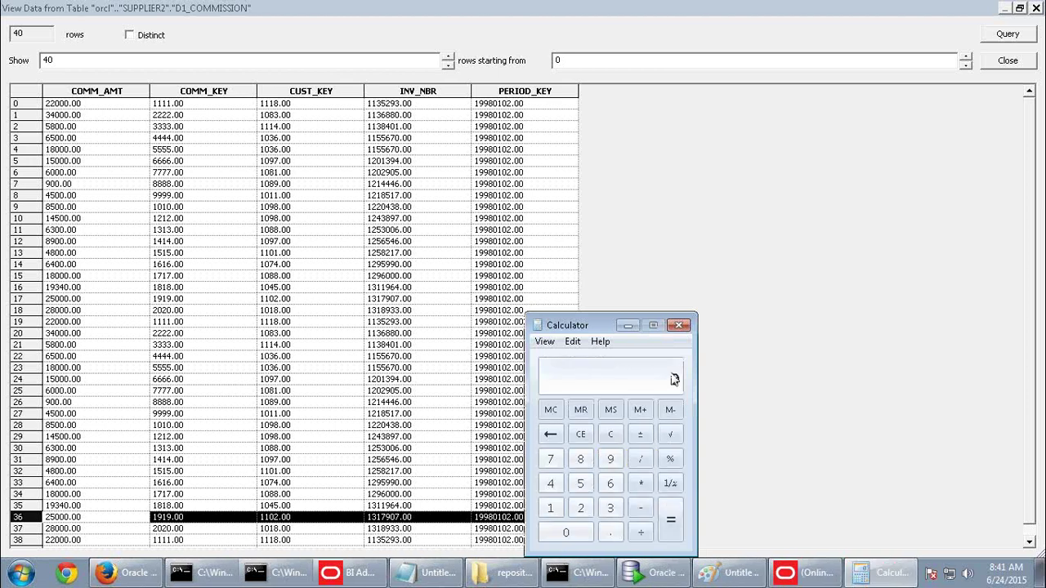
left_click(679, 326)
Recheck the repeated COMM_KEY 1111 rows through to the end of the D1_COMMISSION data
left_click(1029, 541)
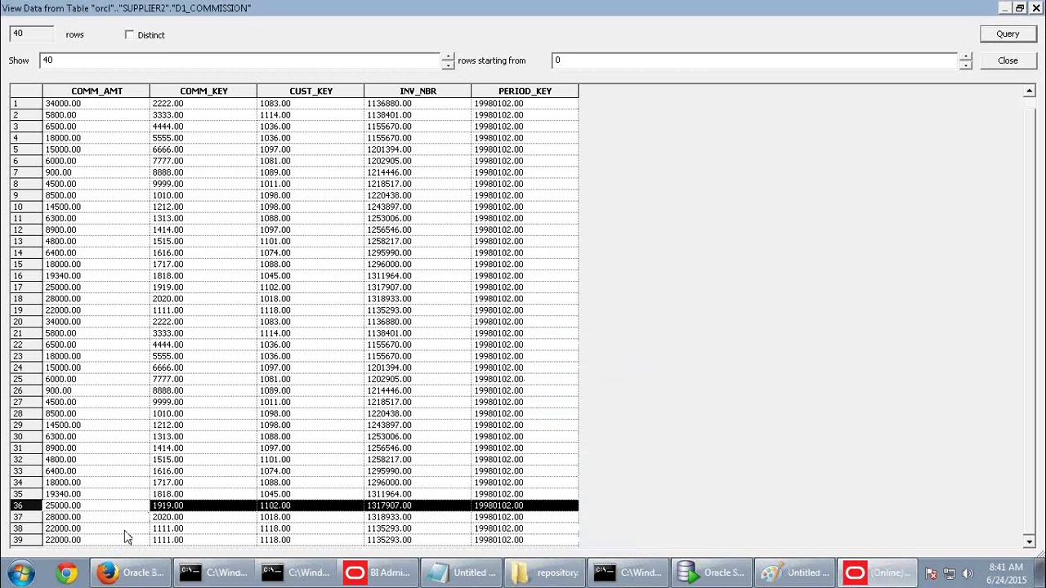
left_click(123, 540)
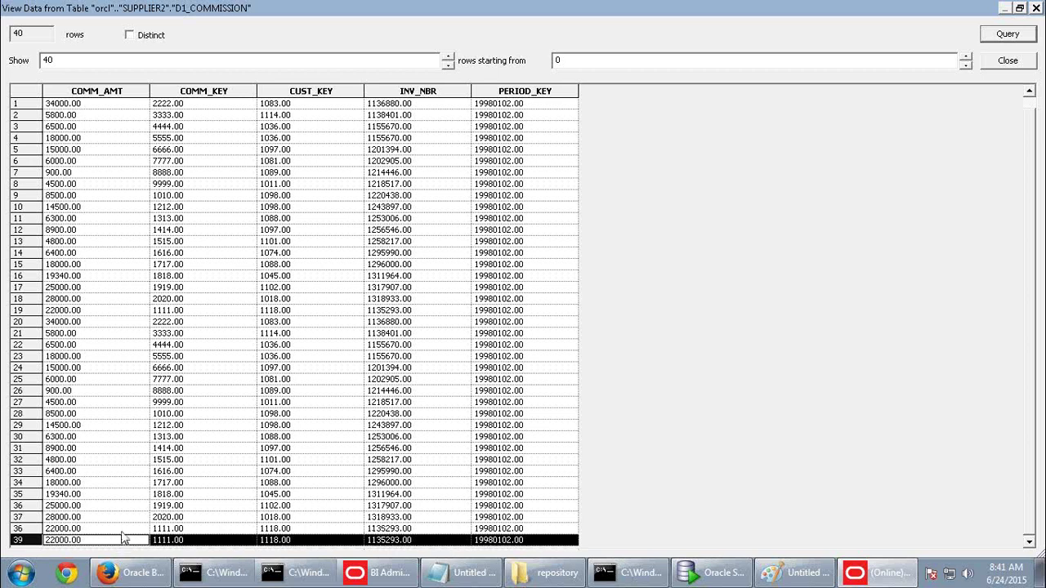
left_click(120, 529)
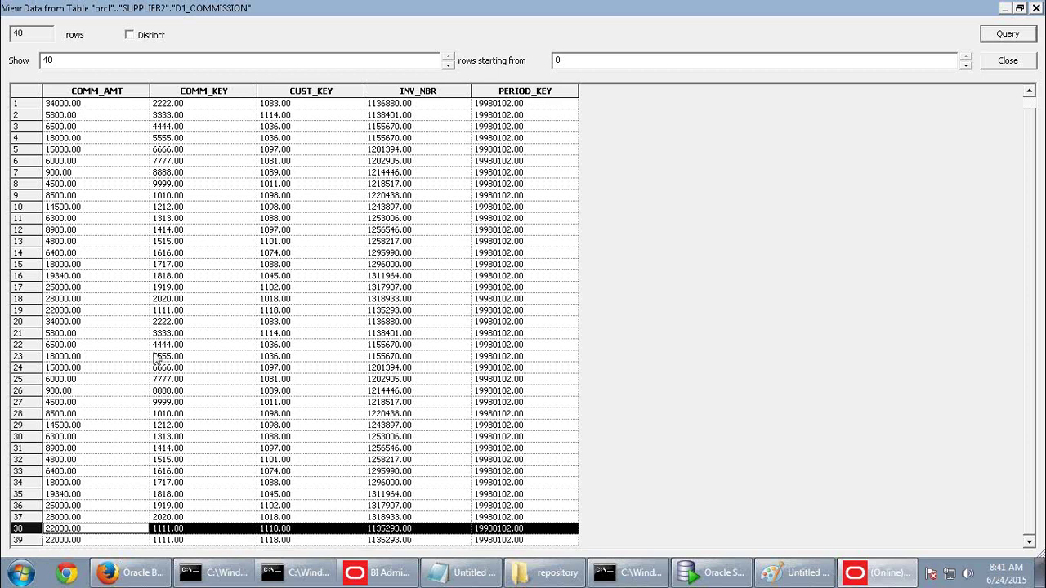
left_click(130, 314)
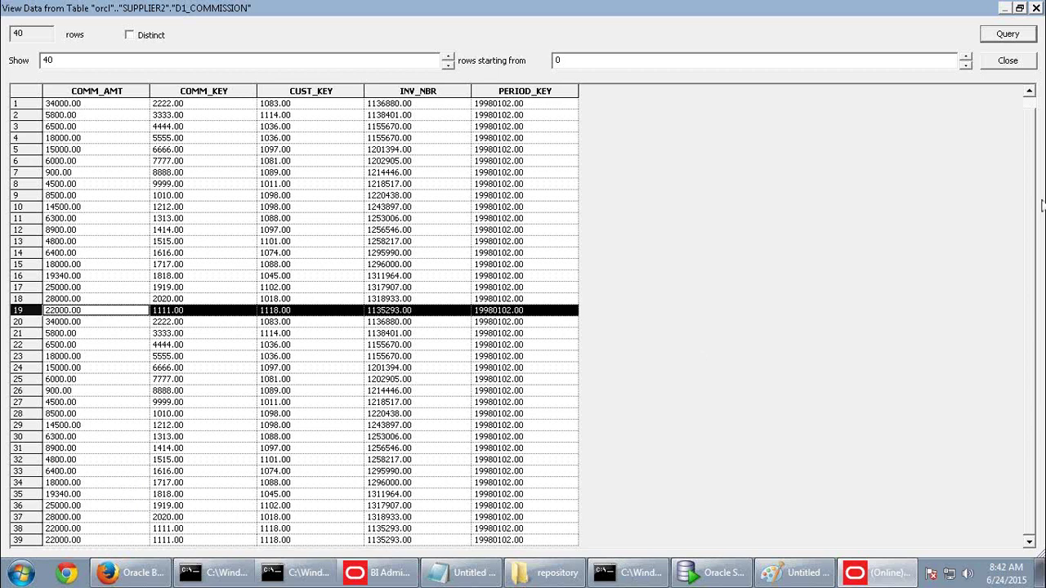
scroll(1037, 169, "up", 1)
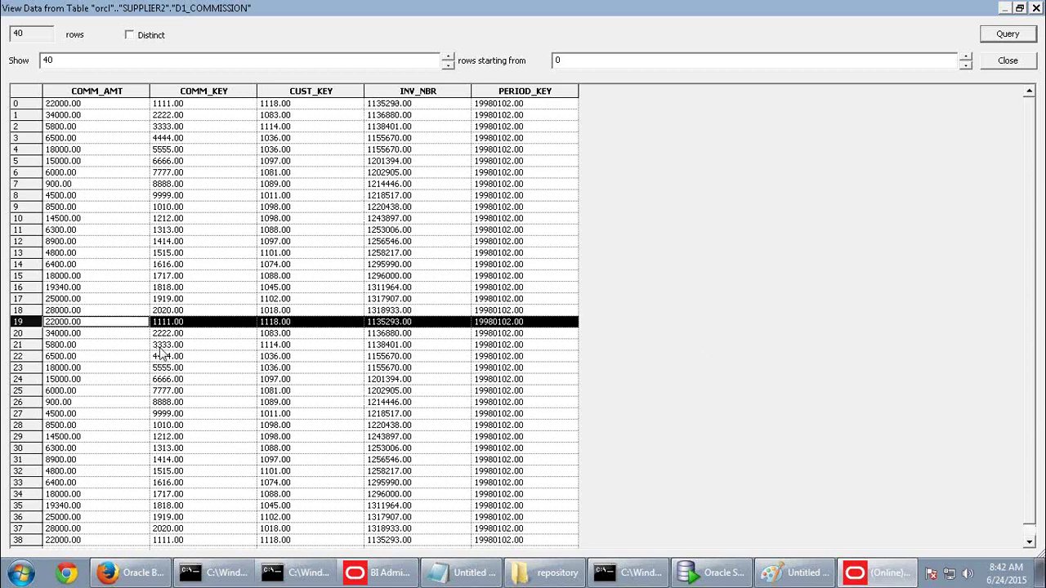
Locate every D1_COMMISSION row with COMM_KEY 1111, from row 0 through row 39
left_click(197, 109)
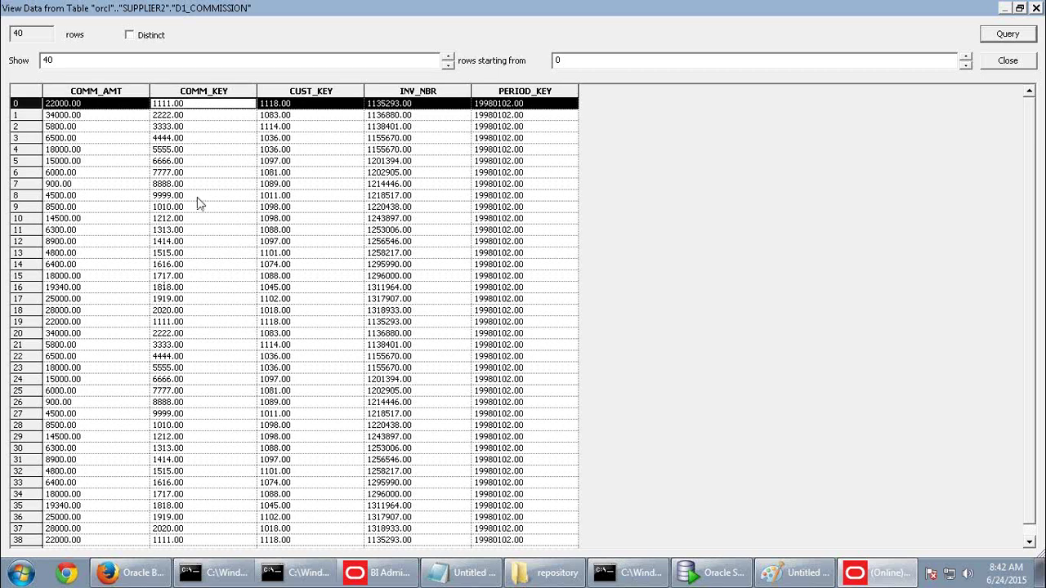
left_click(195, 323)
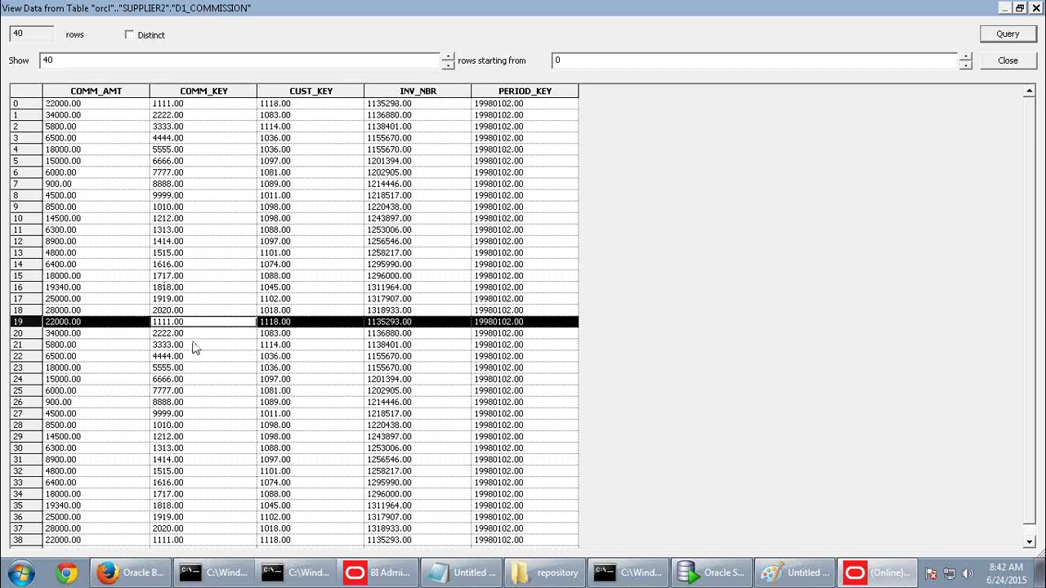
left_click(191, 541)
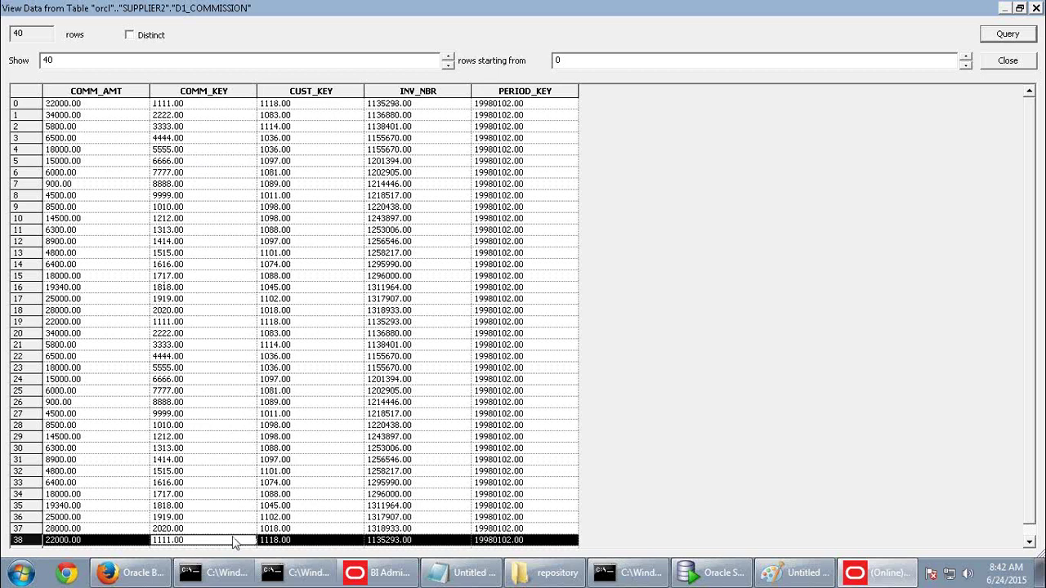
left_click(1029, 542)
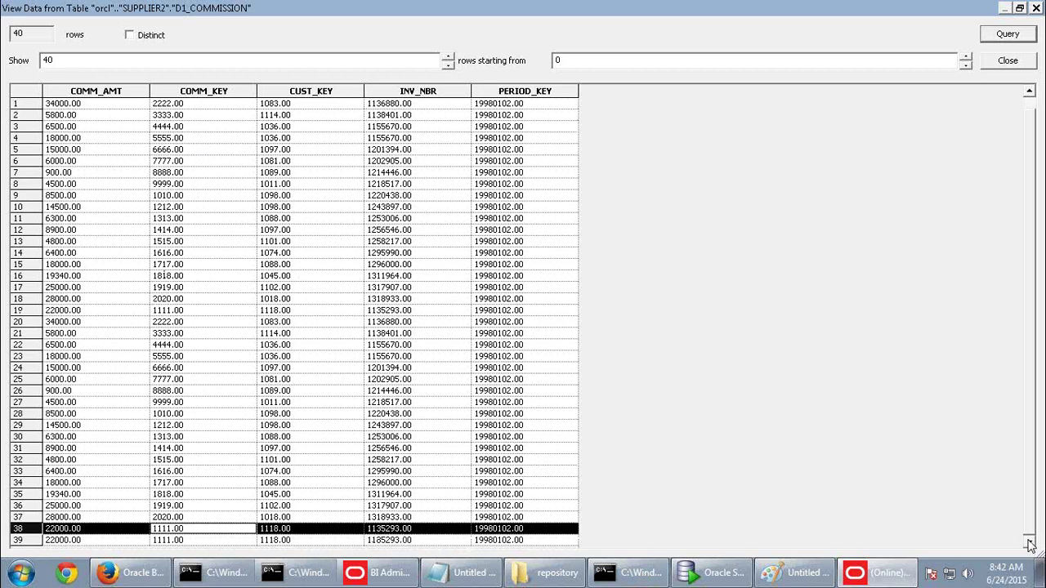
left_click(219, 541)
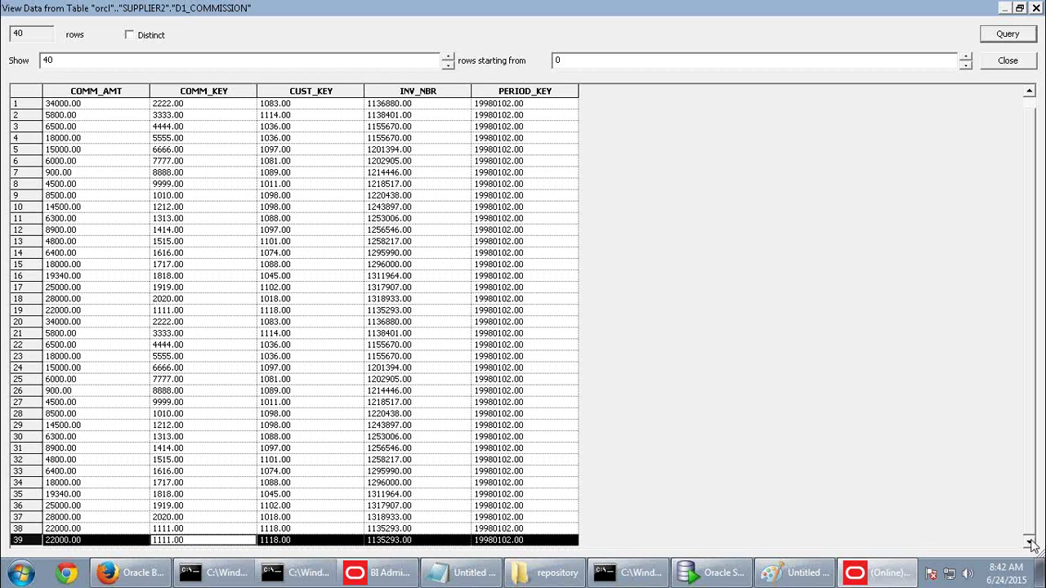
Check the COMM_AMT values of the D1_COMMISSION rows with COMM_KEY 1919 and return to the first row
left_click(789, 575)
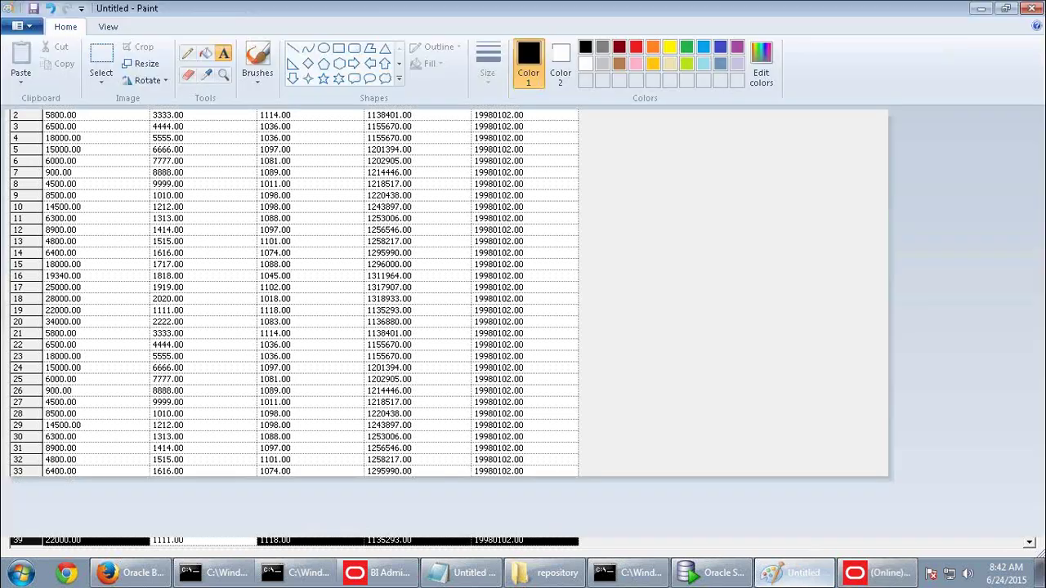
left_click(788, 574)
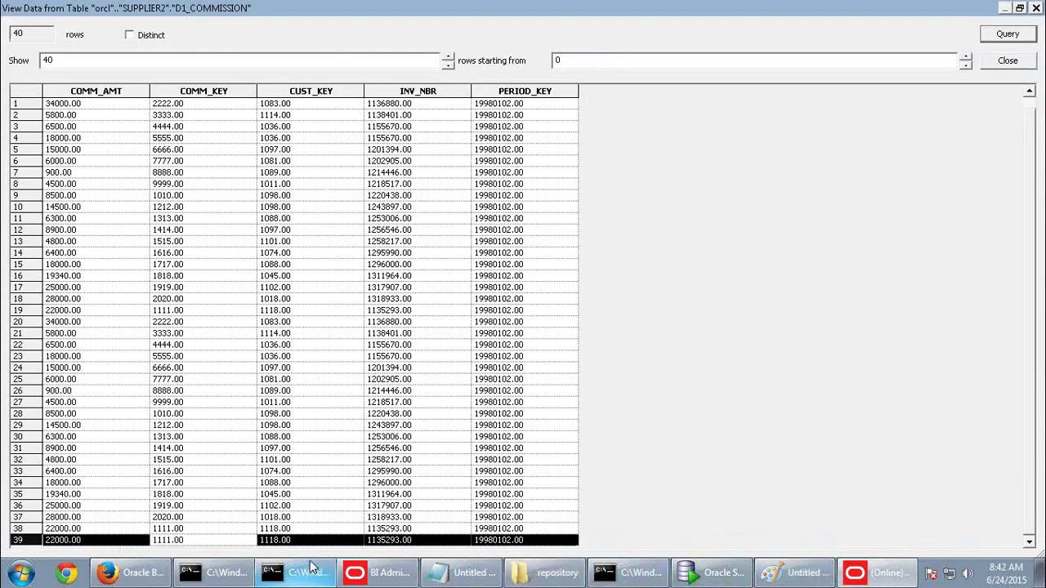
left_click(130, 506)
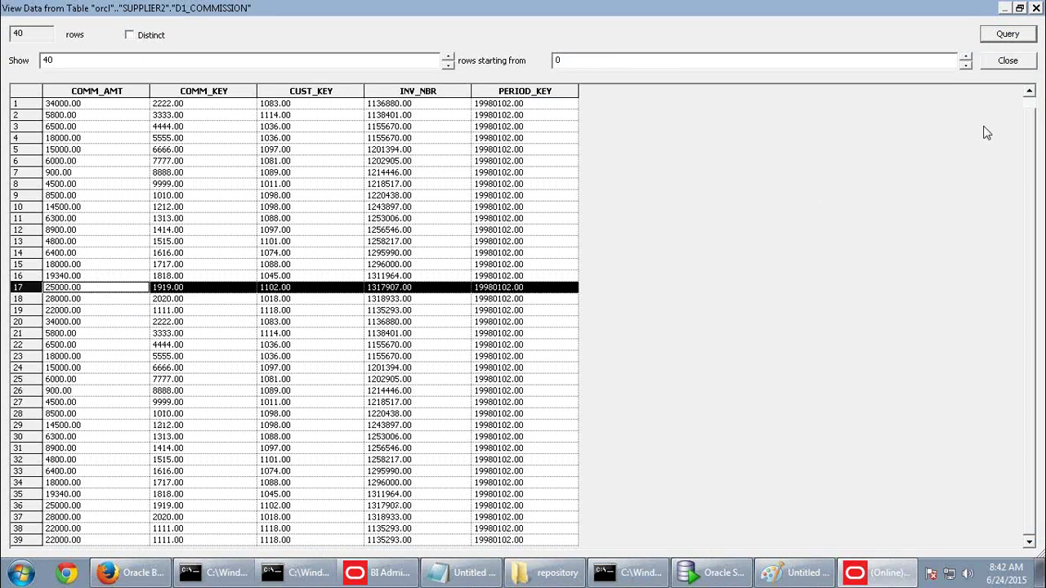
left_click(1029, 90)
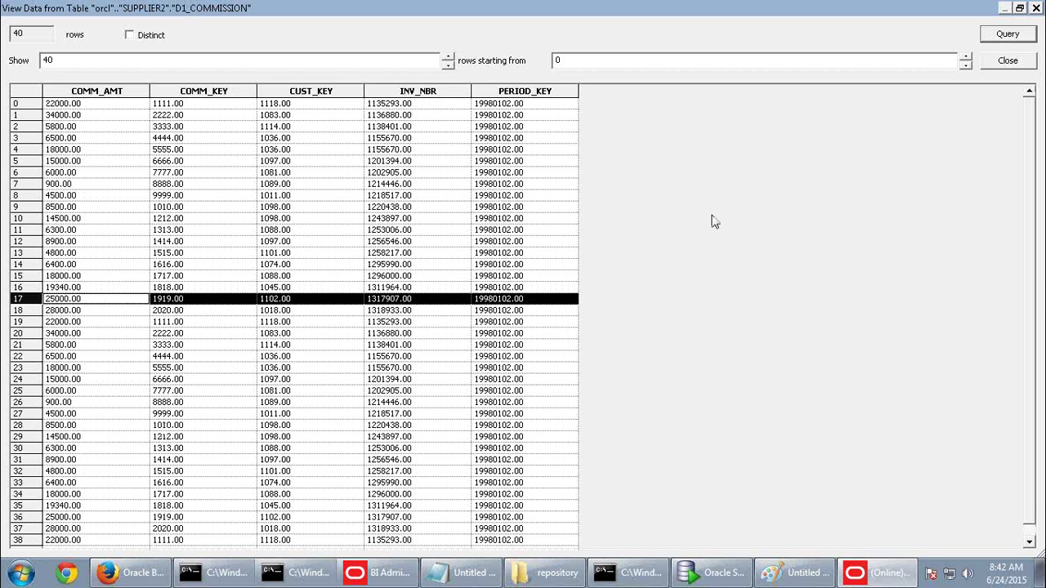
Open Calculator, add 88000 and 50000, divide the sum by 2, and close Calculator
left_click(20, 573)
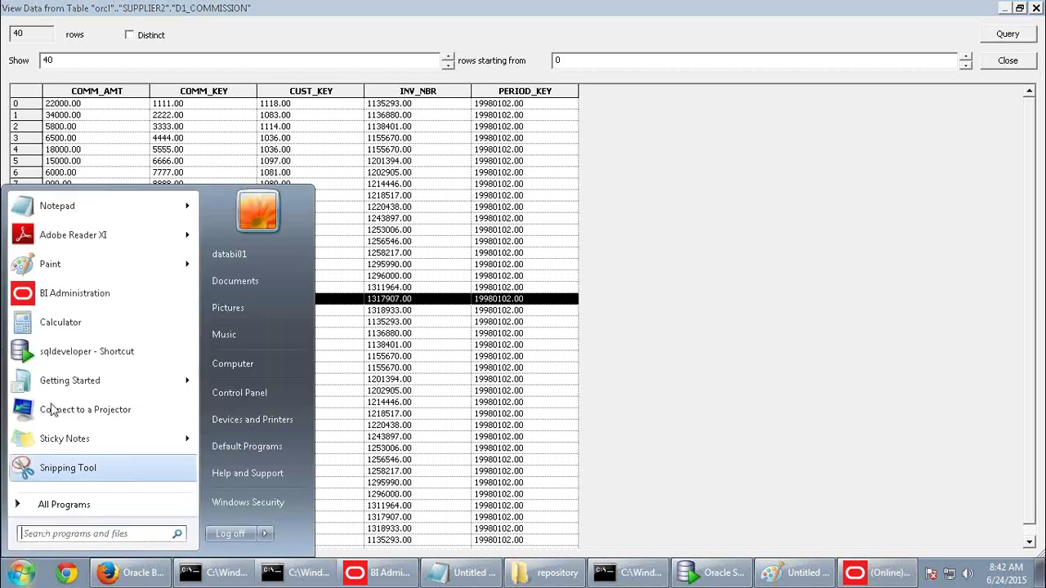
left_click(66, 323)
type("88000 ")
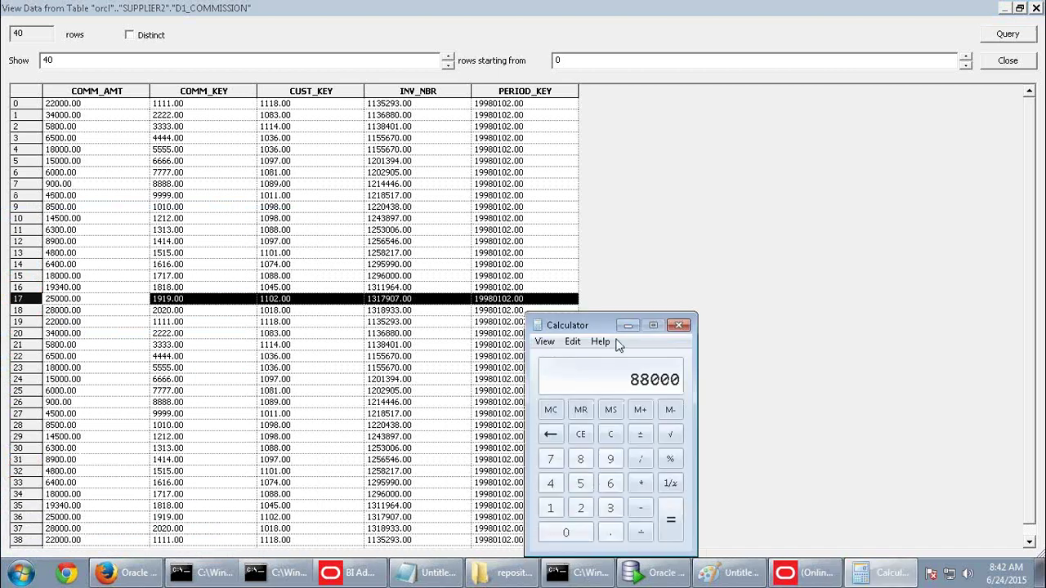
type("+ 5000")
type("0")
left_click(670, 519)
type("/2")
key("Return")
left_click(678, 326)
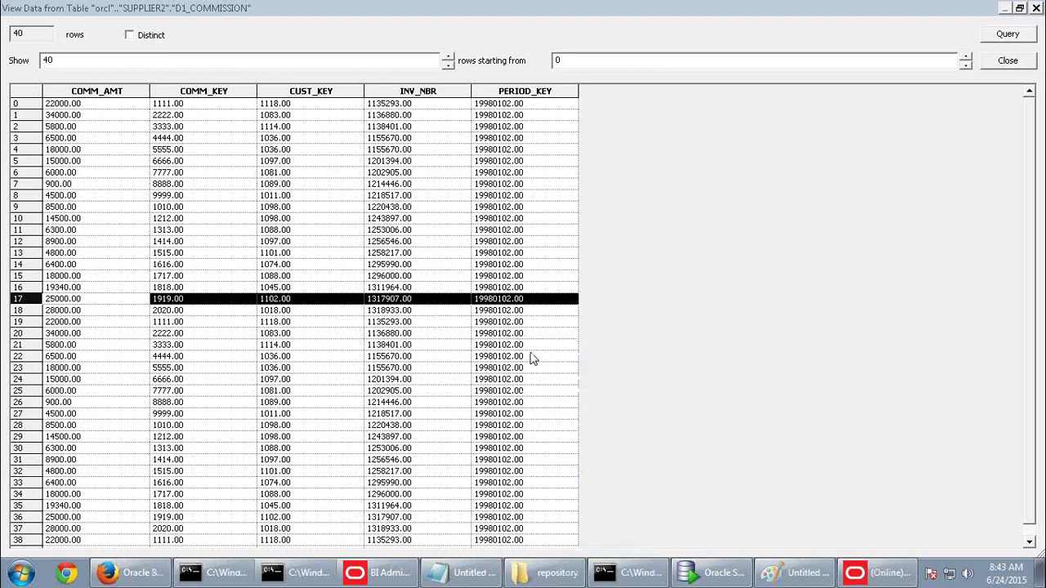
Compare the INV_NBR of rows 0 and 19 and check the COMM_AMT of row 19
left_click(331, 265)
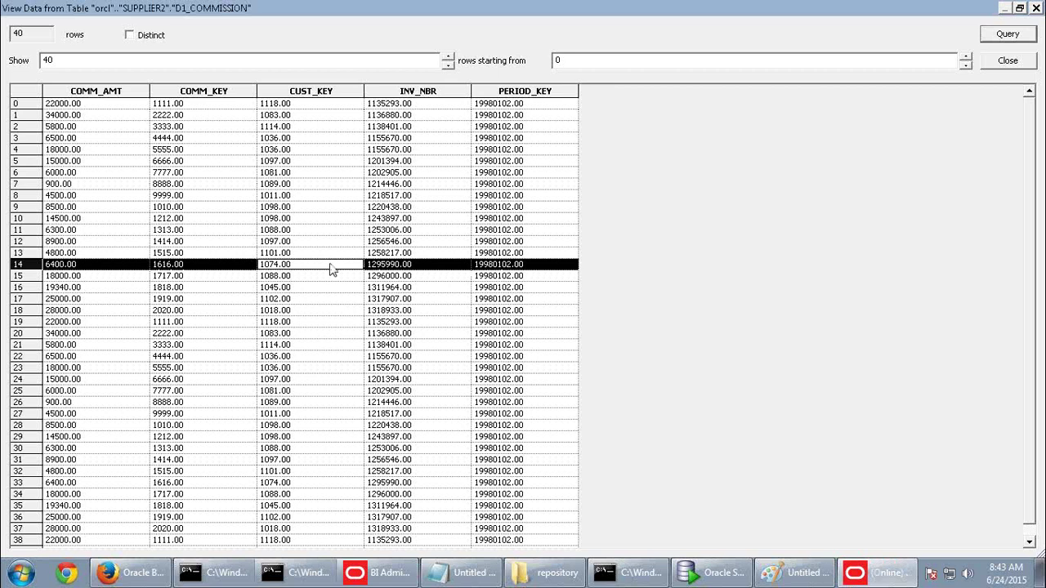
left_click(441, 163)
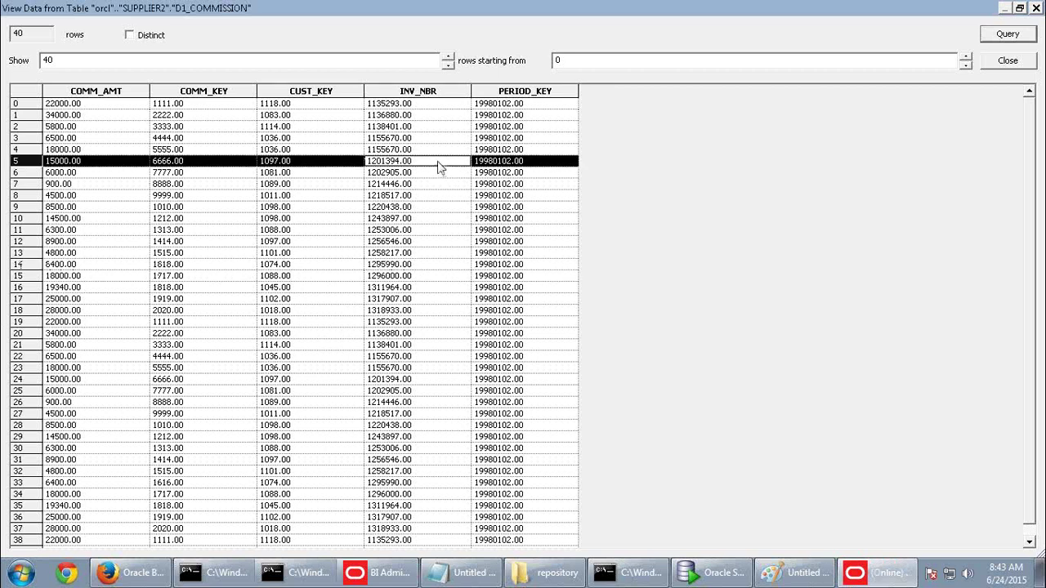
left_click(437, 104)
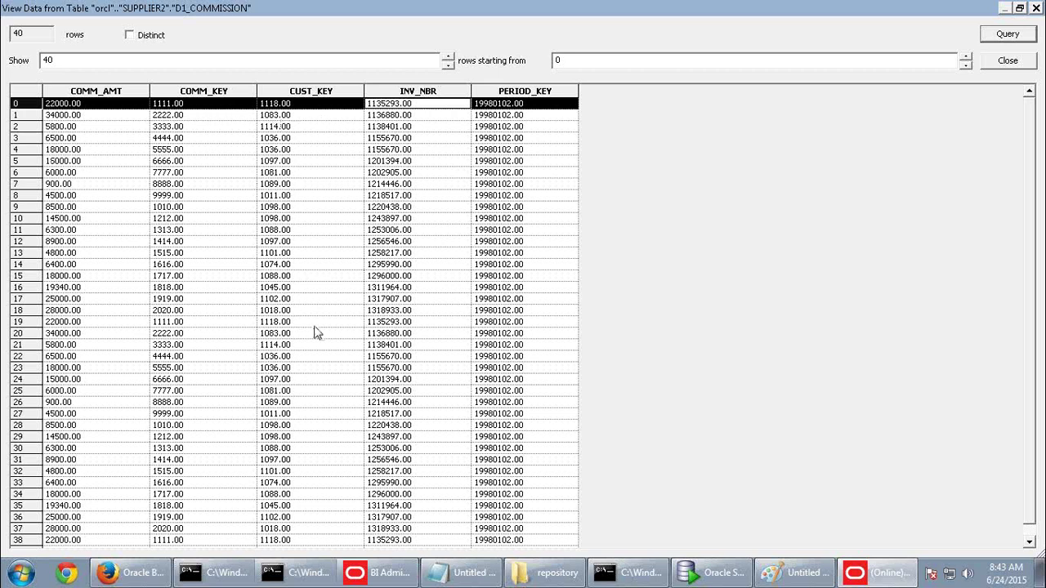
left_click(382, 325)
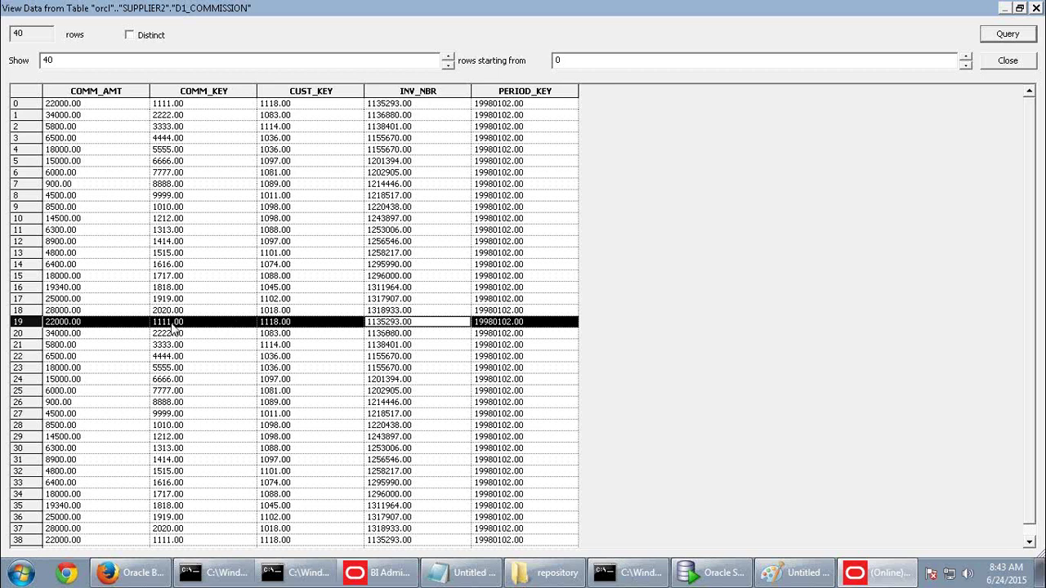
left_click(111, 326)
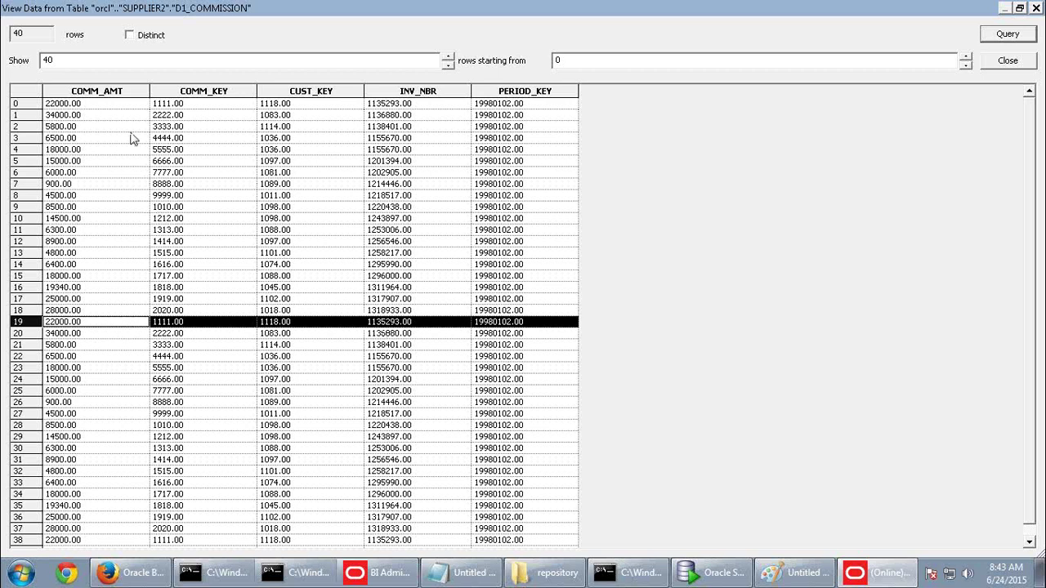
Compare the COMM_AMT, COMM_KEY, CUST_KEY and INV_NBR values of row 0 with those of row 19
left_click(102, 106)
left_click(183, 106)
left_click(298, 106)
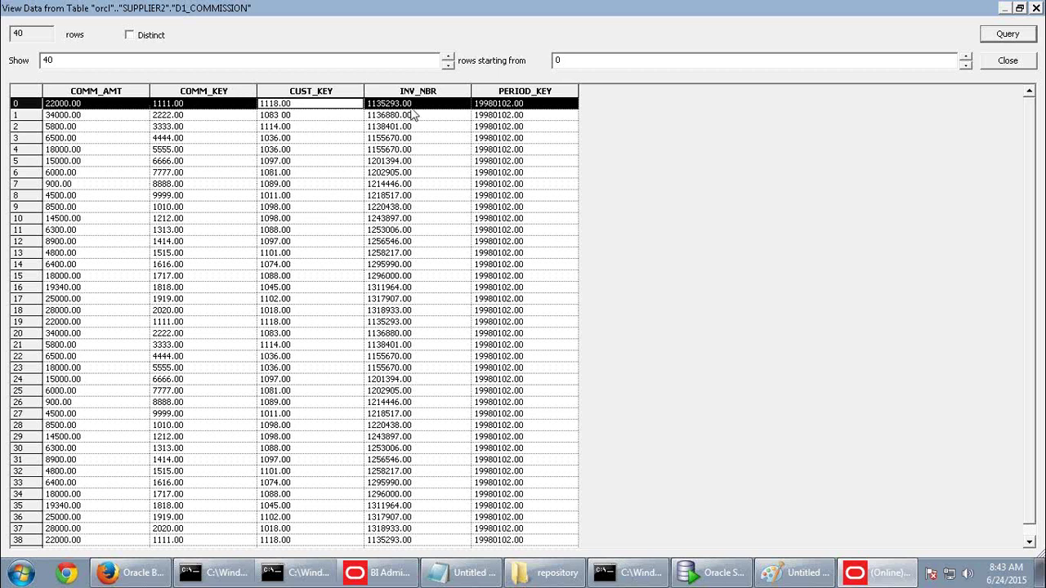
left_click(432, 107)
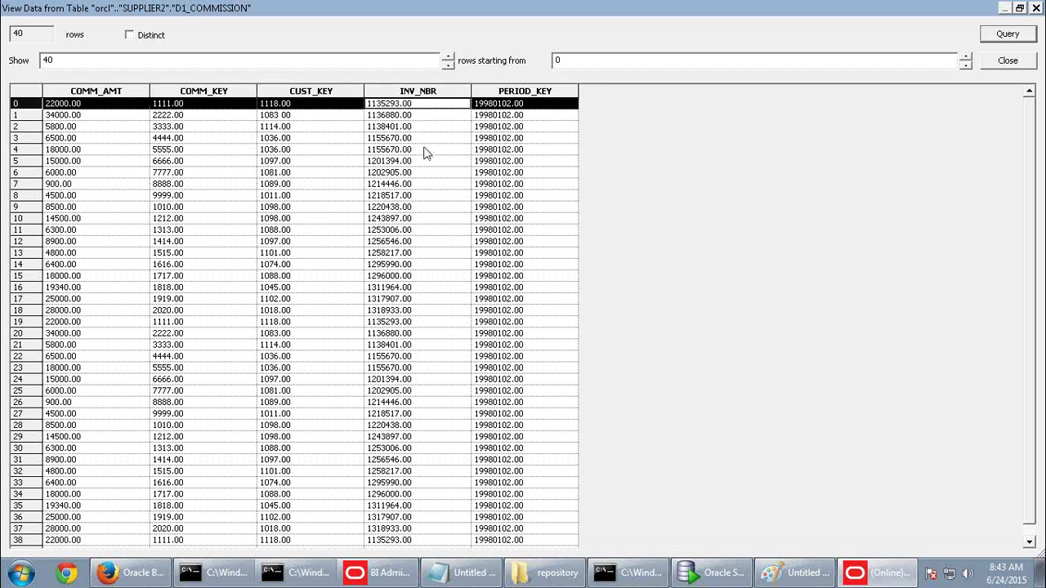
left_click(426, 327)
left_click(311, 324)
left_click(203, 328)
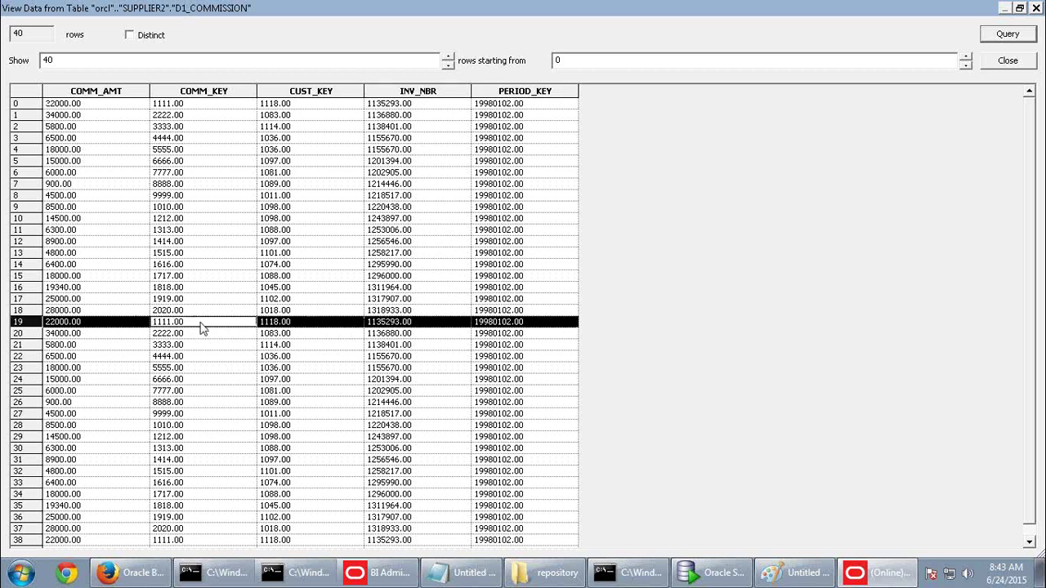
left_click(127, 327)
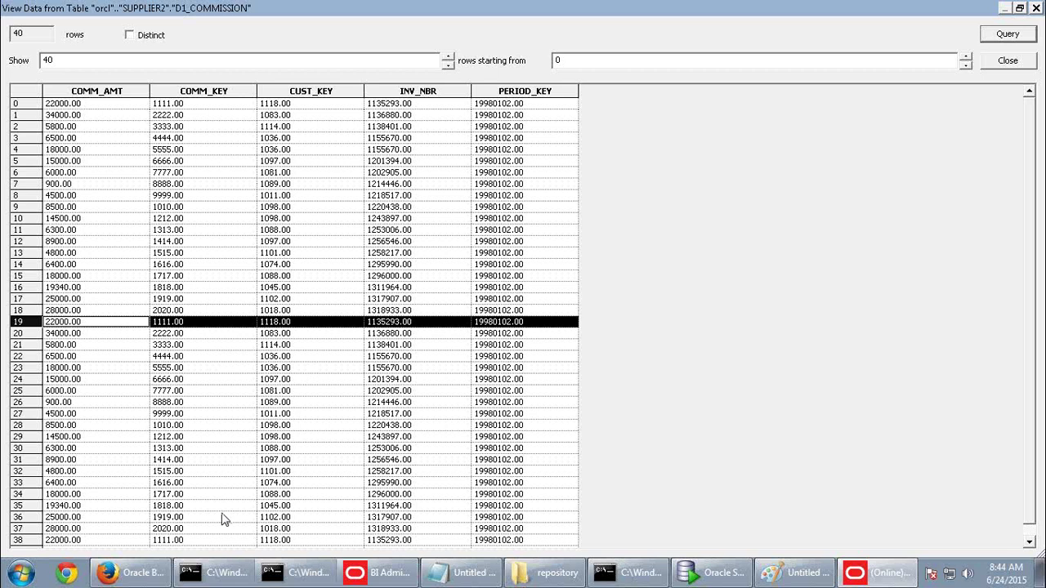
Compare the values of row 38 with the matching COMM_KEY 1111 entry in row 0
left_click(441, 543)
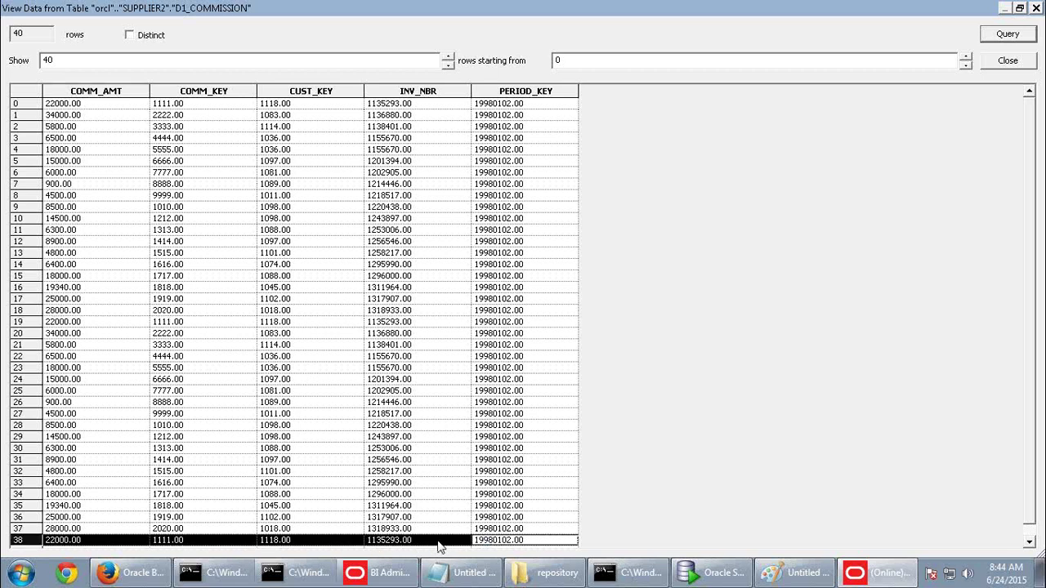
left_click(140, 545)
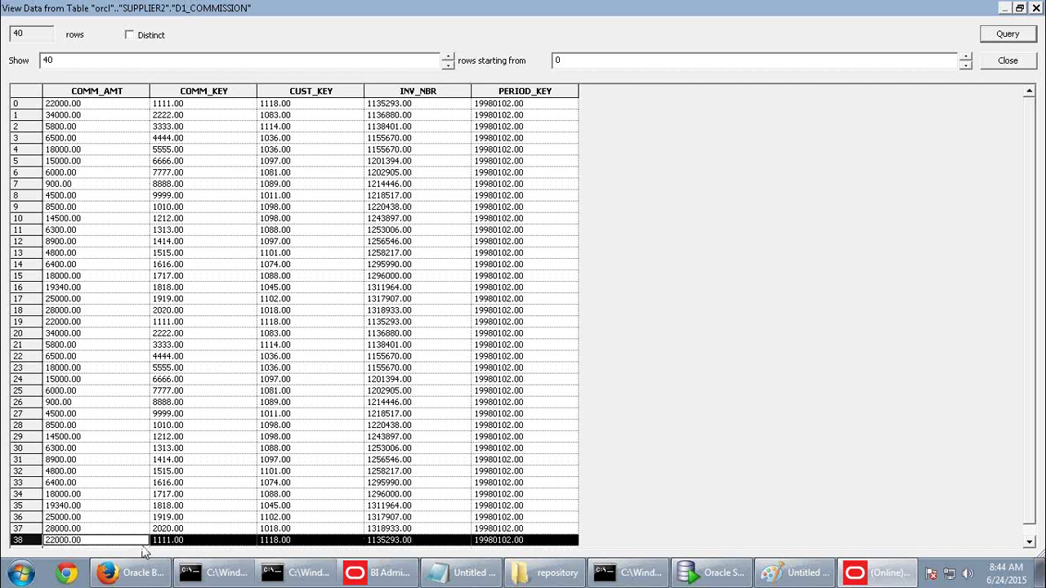
left_click(418, 106)
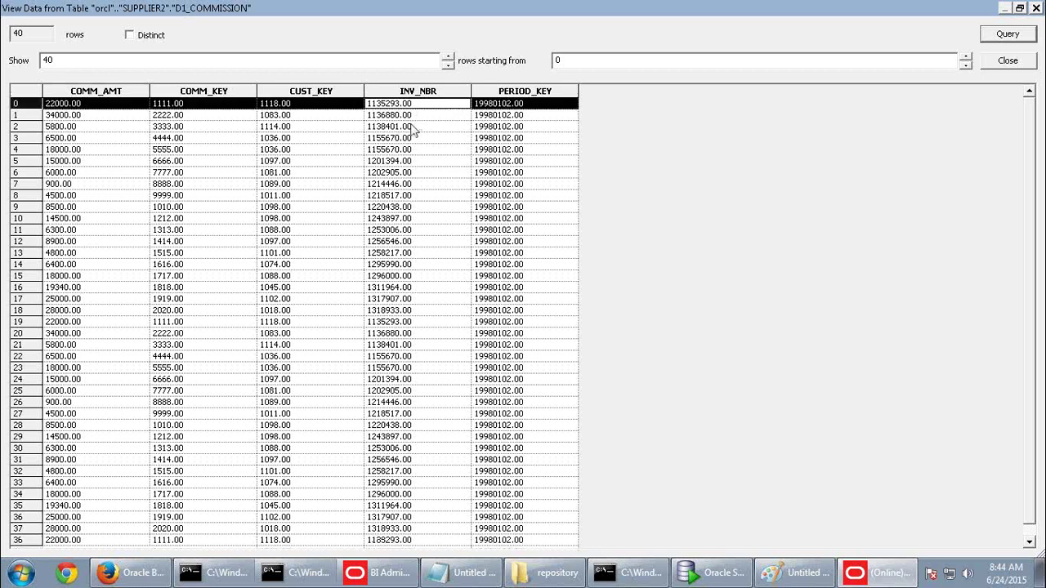
left_click(116, 105)
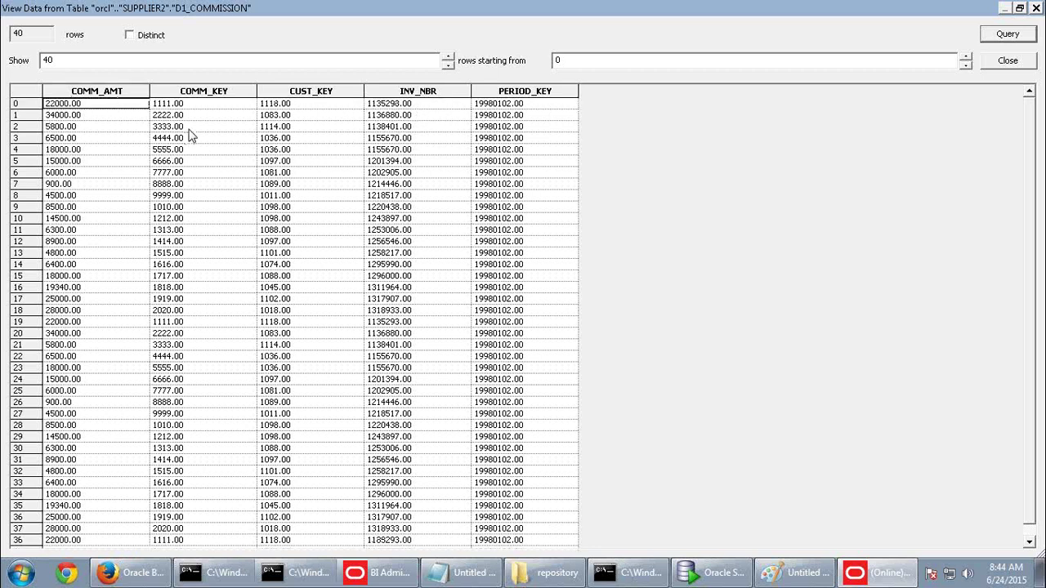
left_click(239, 107)
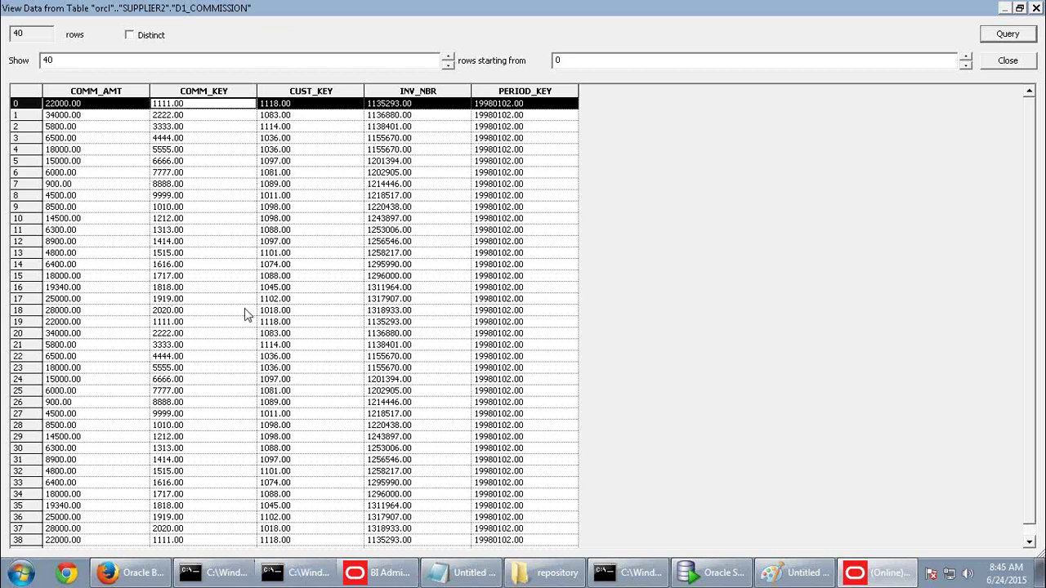
Review the distinct COMM_KEY values from 3333 down to 2020 and return to the 1111 key in row 0
left_click(198, 127)
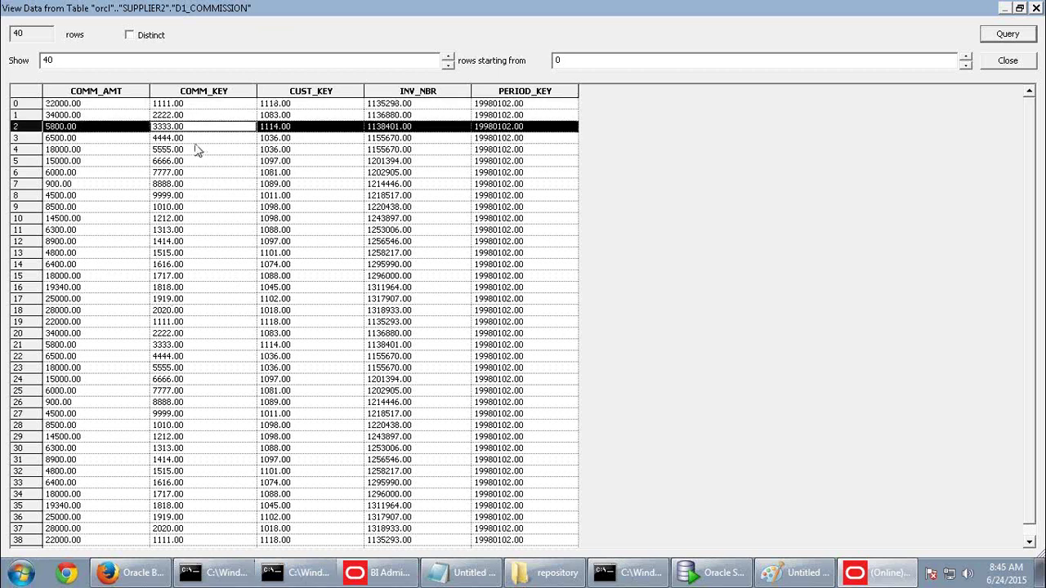
left_click(198, 149)
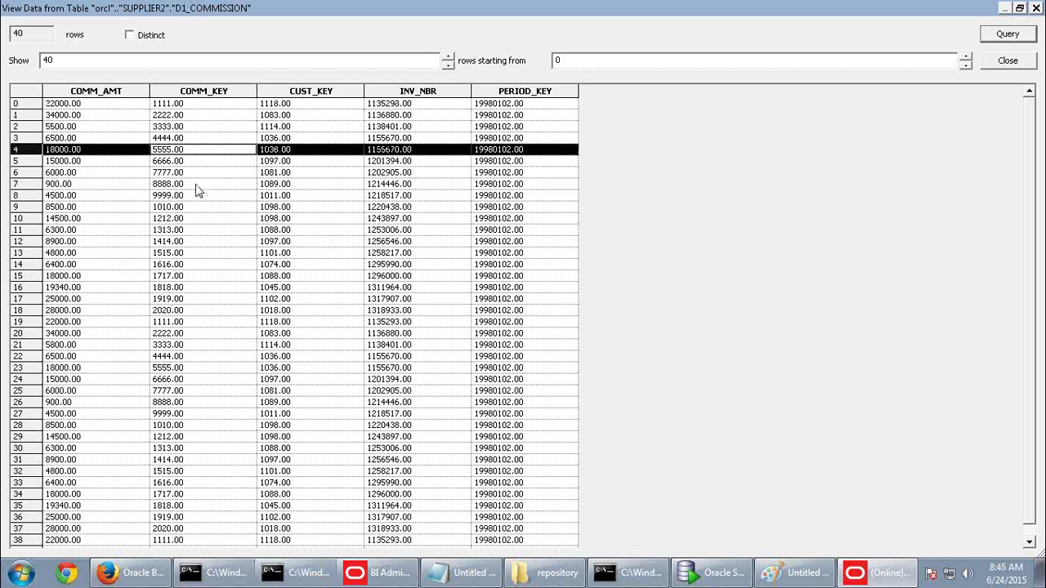
left_click(210, 208)
left_click(216, 264)
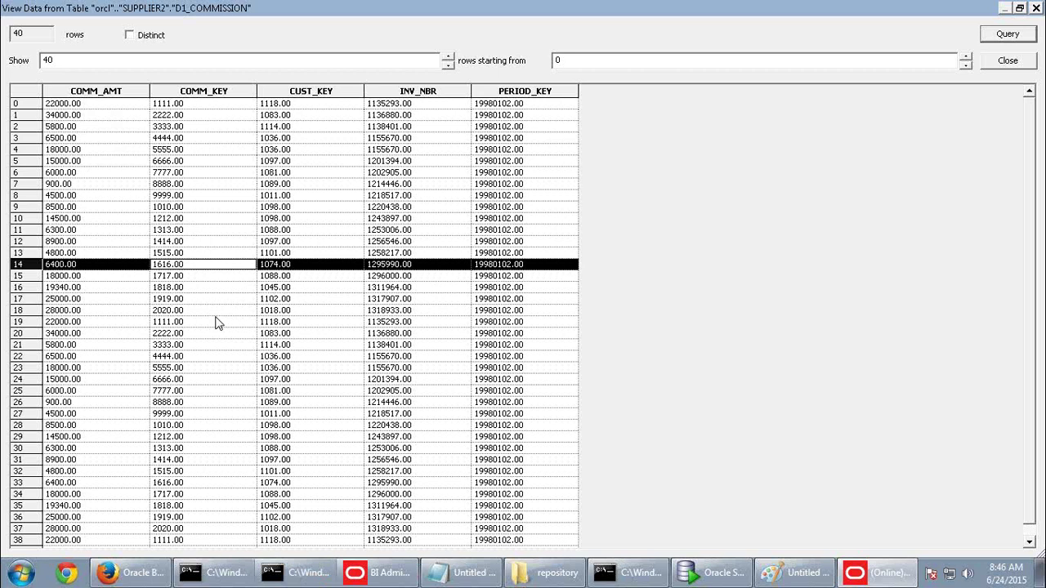
left_click(217, 311)
left_click(210, 107)
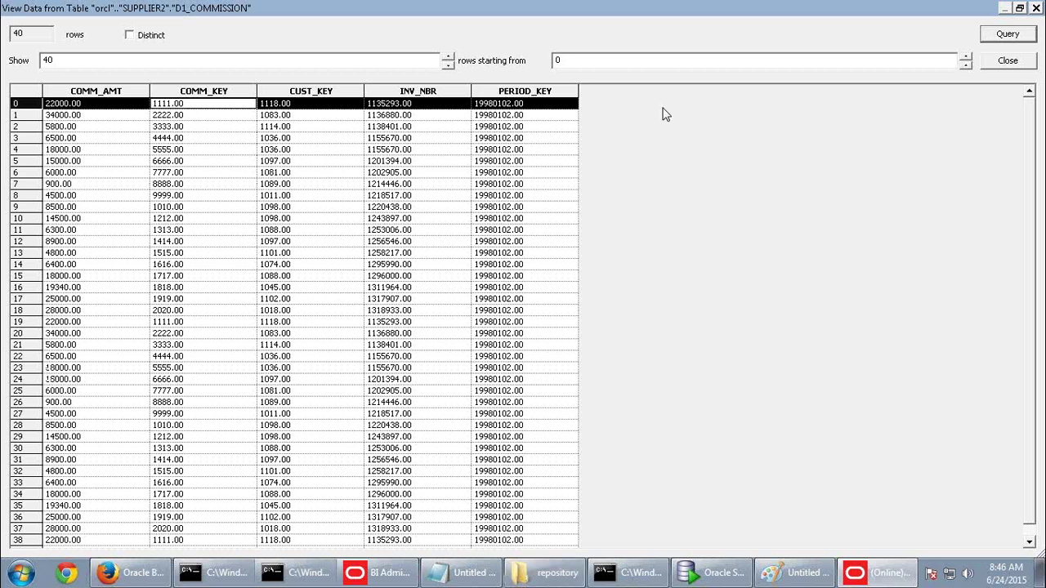
Recheck whether rows 0 and 19 share the same INV_NBR and COMM_KEY, including row 19's PERIOD_KEY and row 0's COMM_AMT
left_click(424, 107)
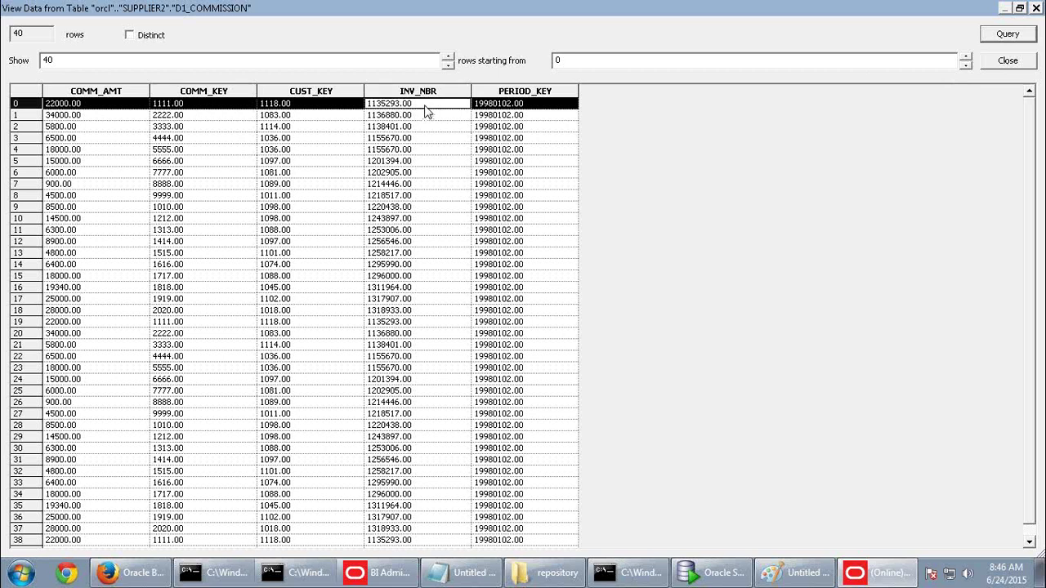
left_click(417, 322)
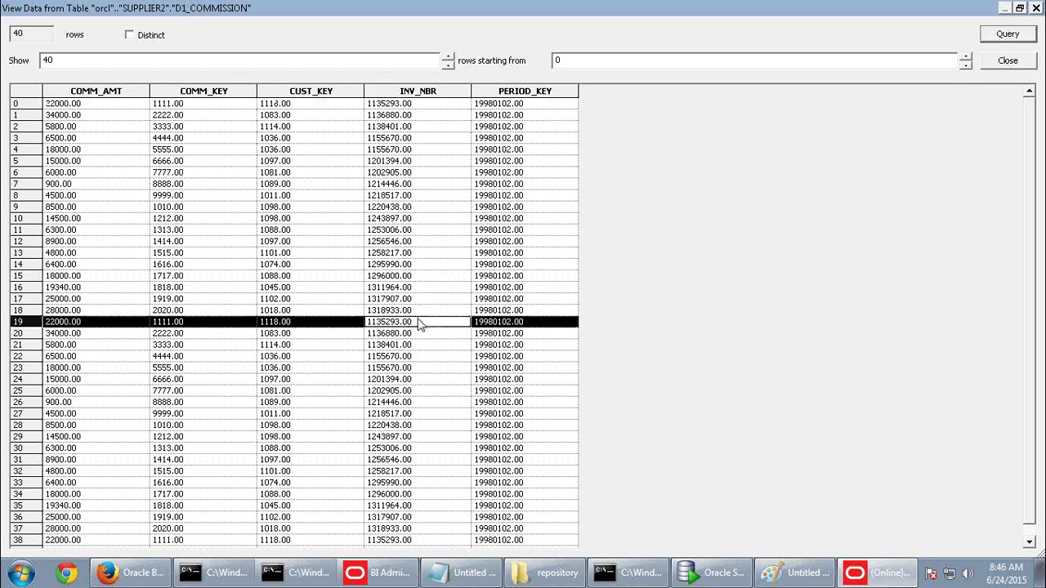
left_click(508, 325)
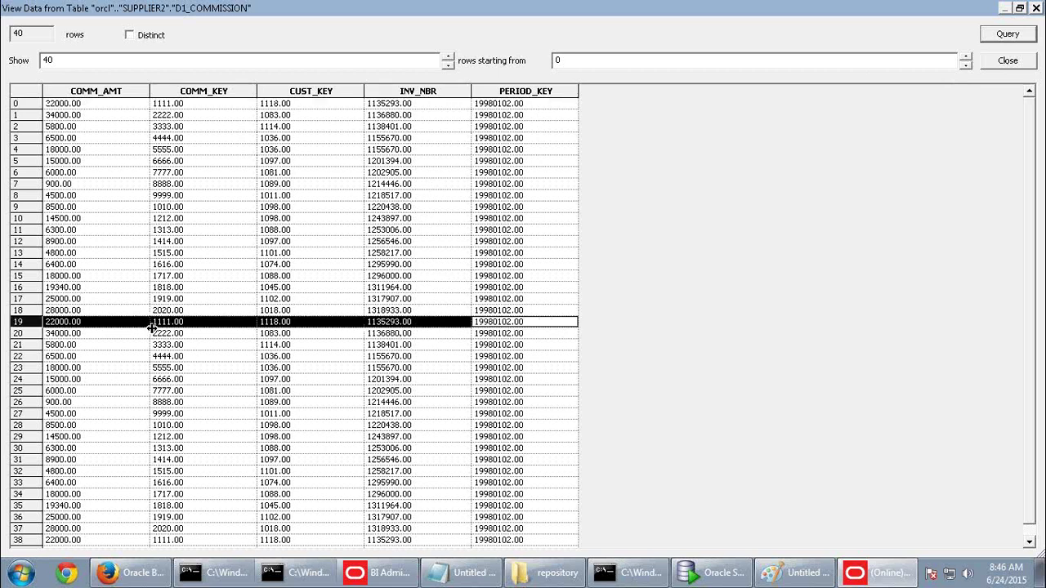
left_click(202, 107)
left_click(196, 325)
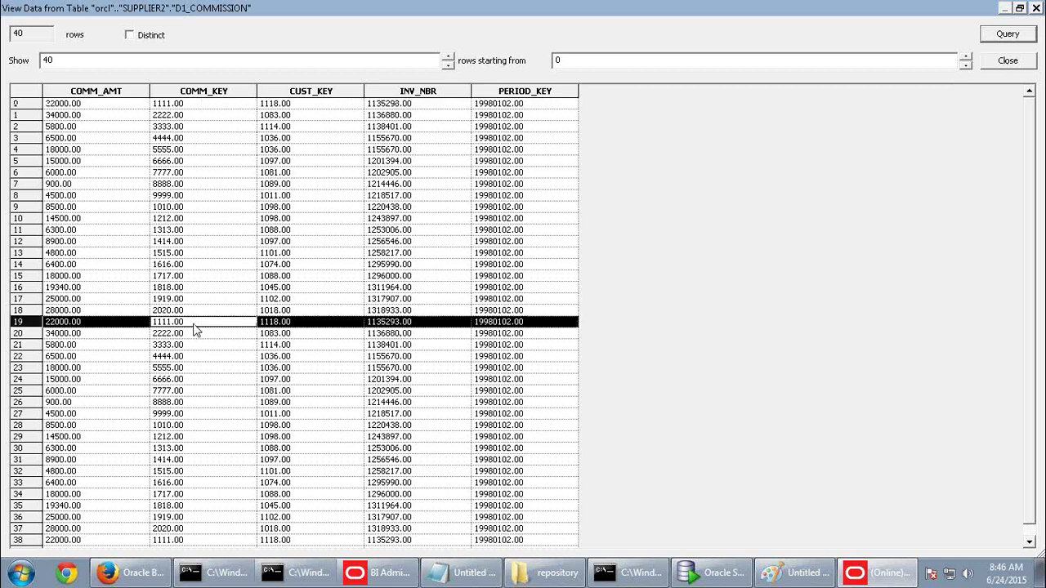
left_click(99, 105)
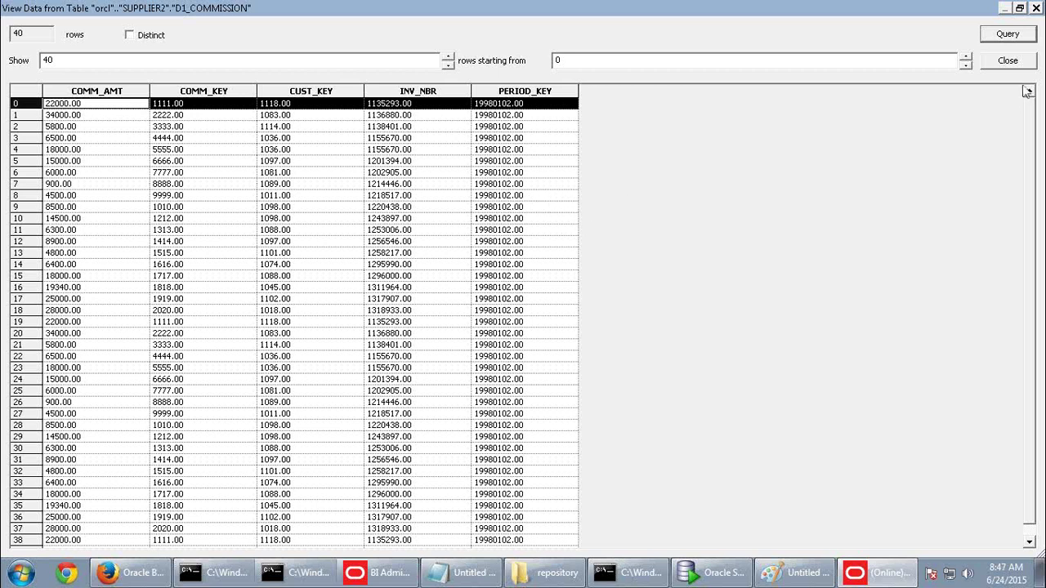
Close the data view of the D1_COMMISSION table
left_click(1007, 61)
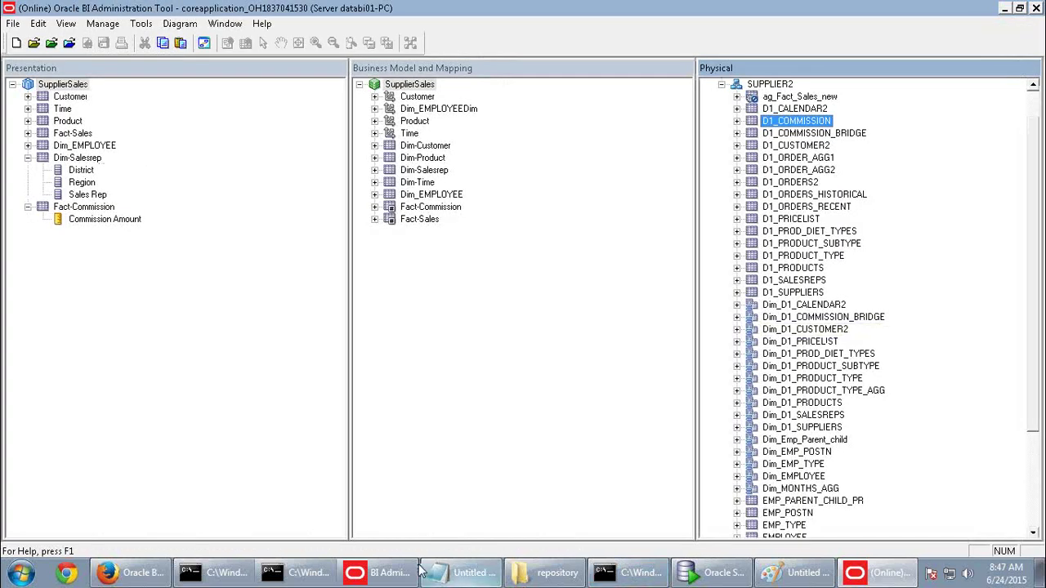
mouse_move(421, 573)
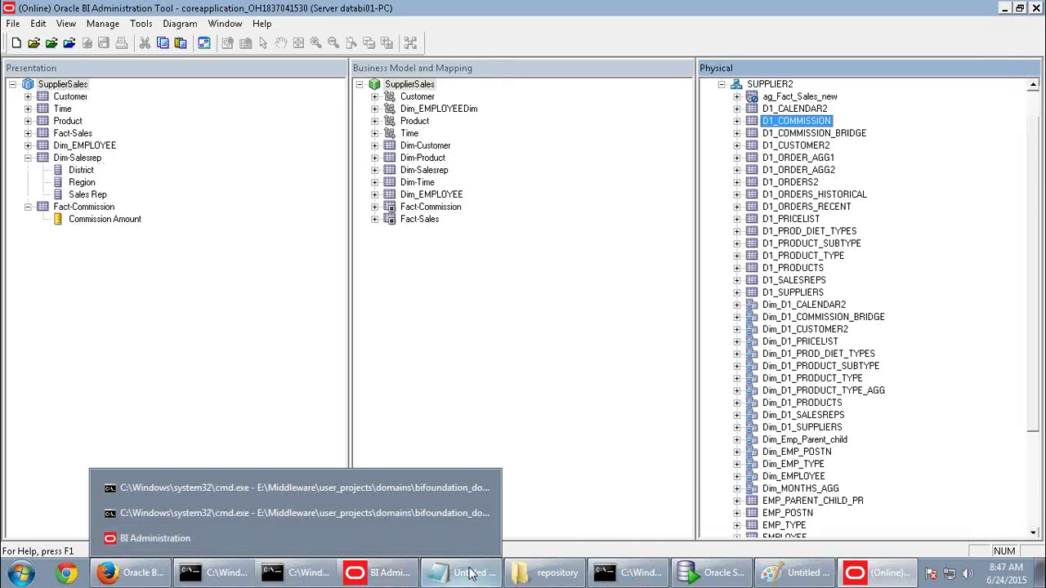
left_click(462, 443)
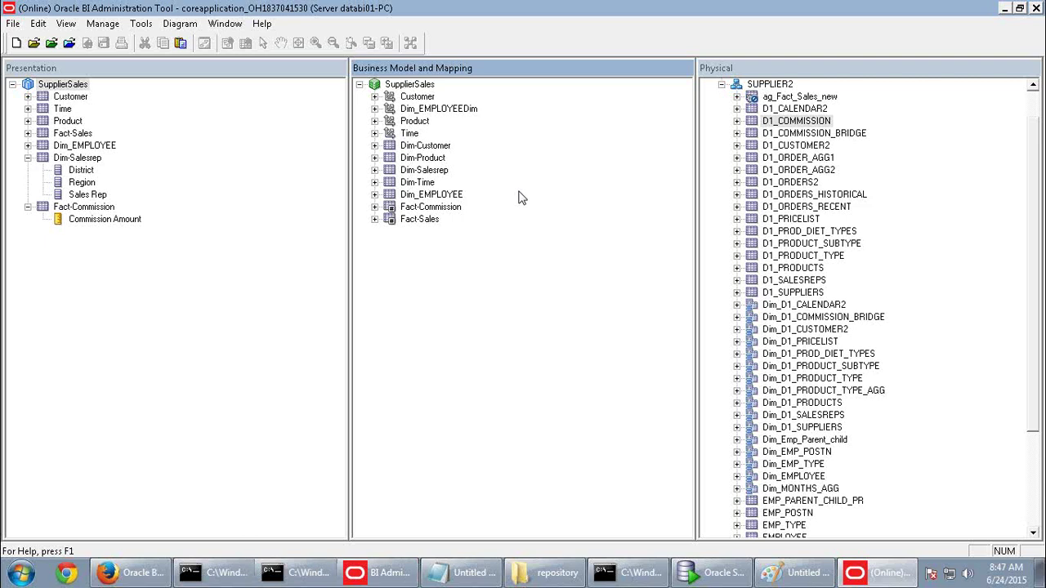
Switch to the activity guide PDF in Adobe Reader and read ahead to the Lesson 15 tasks on setting an implicit fact column
mouse_move(597, 1)
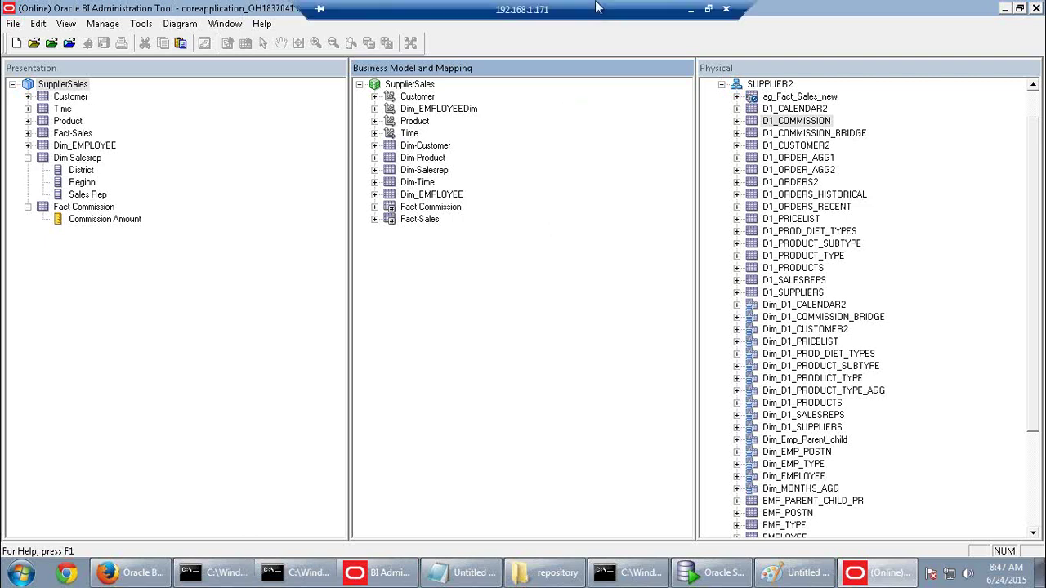
left_click(696, 10)
scroll(505, 405, "down", 10)
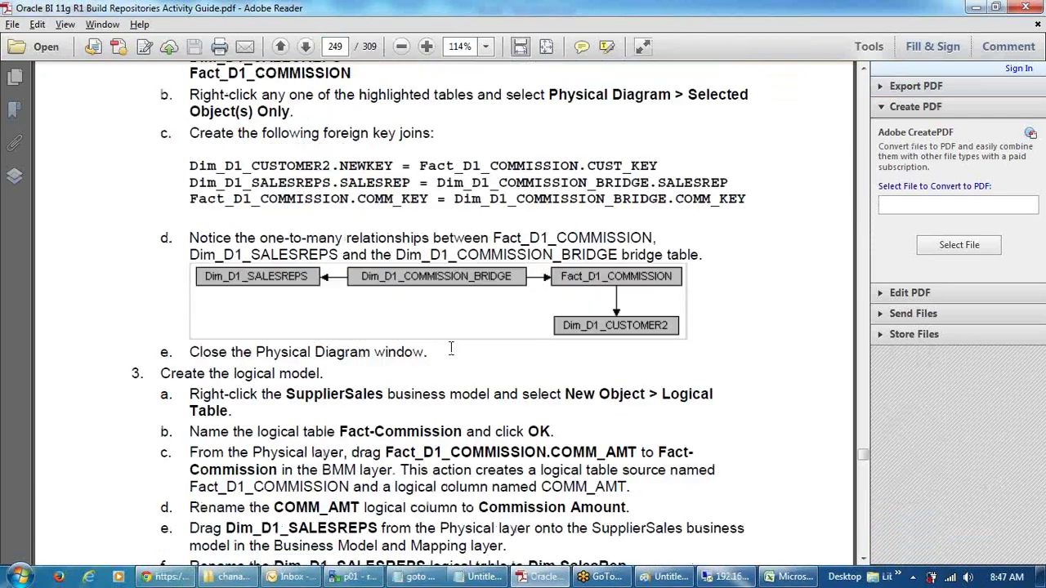
scroll(504, 404, "down", 20)
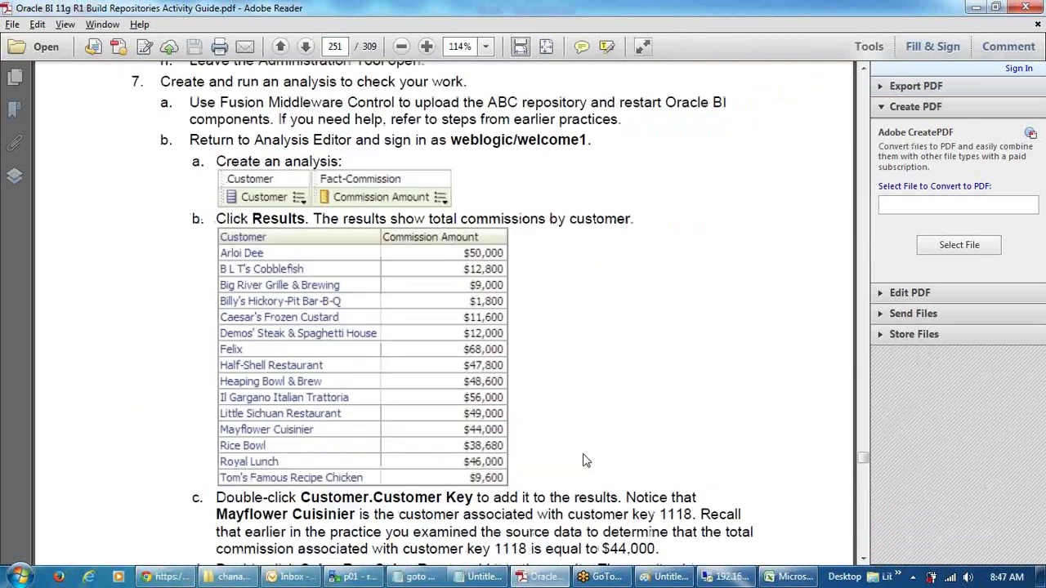
scroll(628, 489, "down", 20)
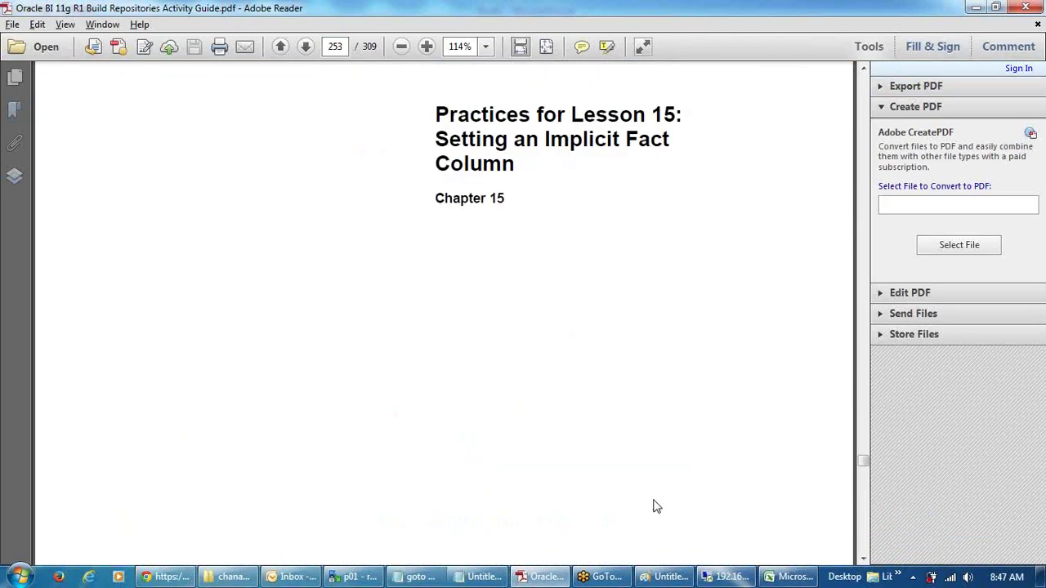
scroll(637, 493, "down", 15)
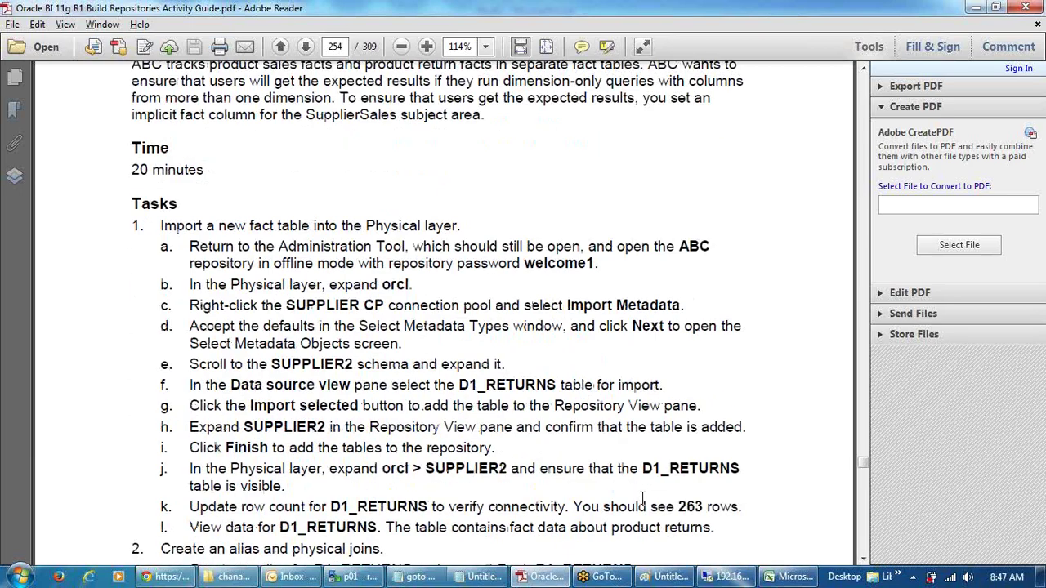
Return to the remote desktop, switch to Paint and start a blank drawing without saving the bridge table diagram
left_click(725, 577)
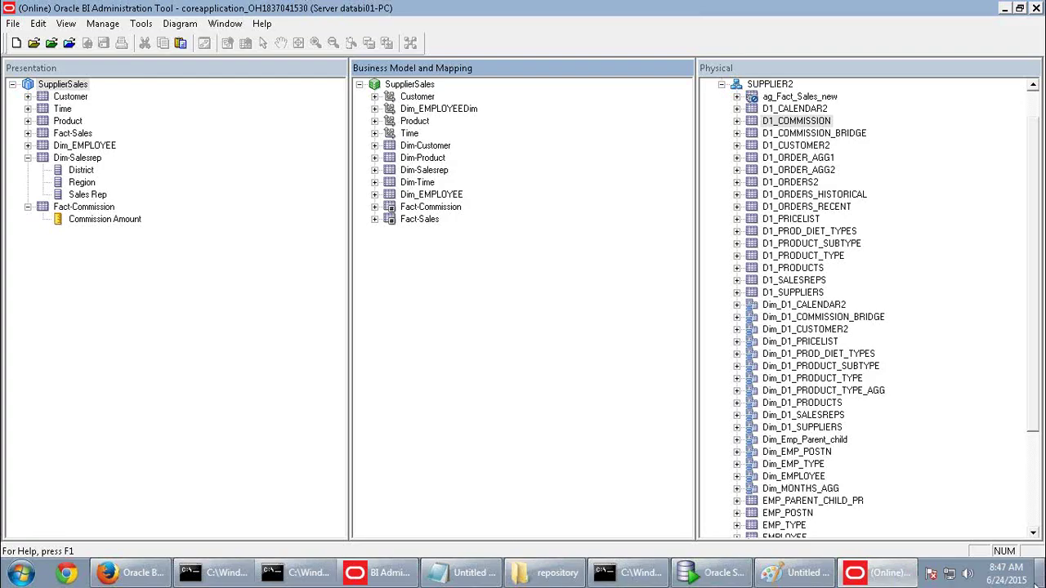
left_click(1042, 572)
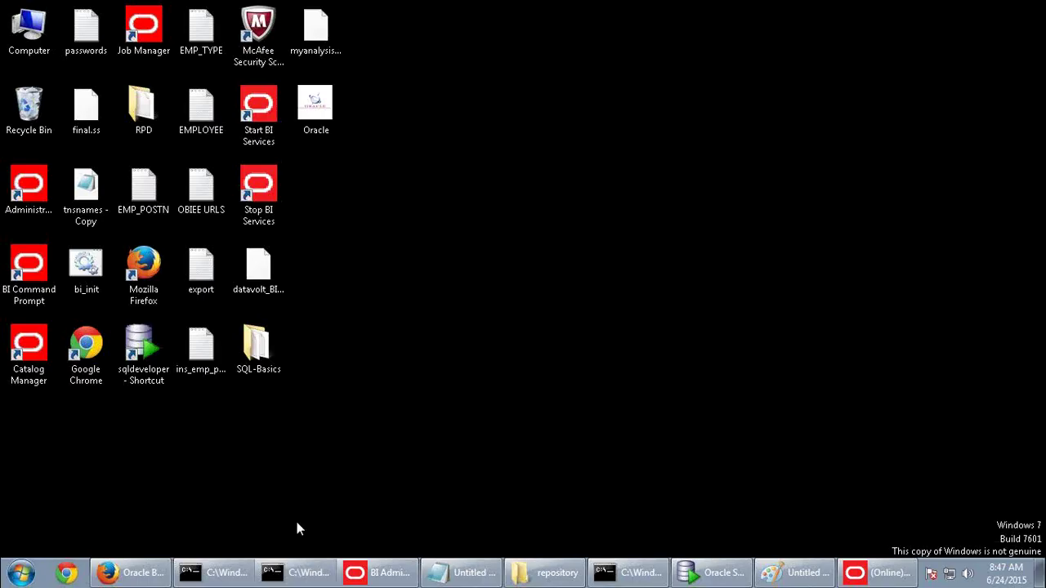
left_click(793, 573)
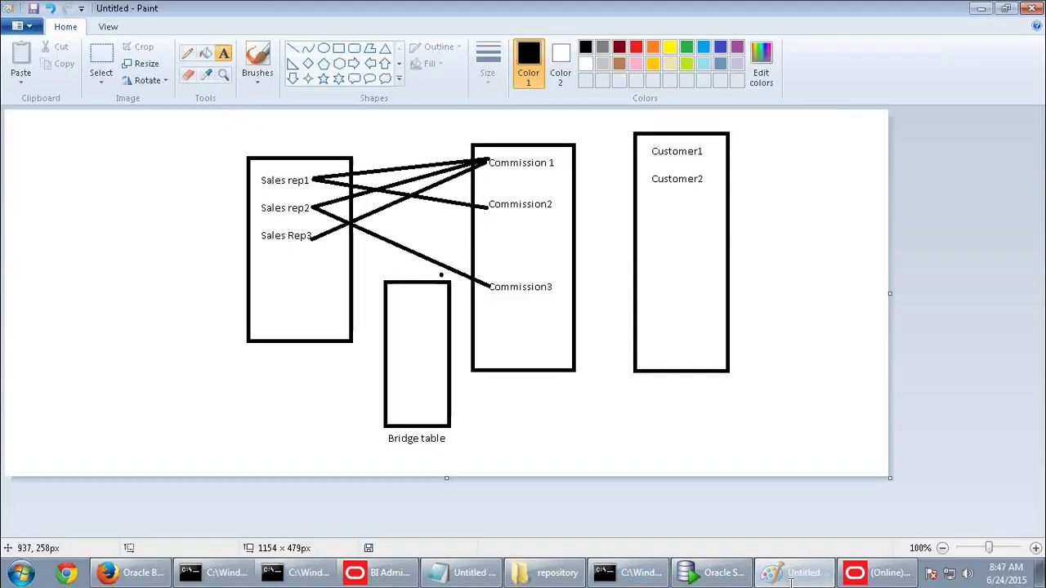
key("ctrl+n")
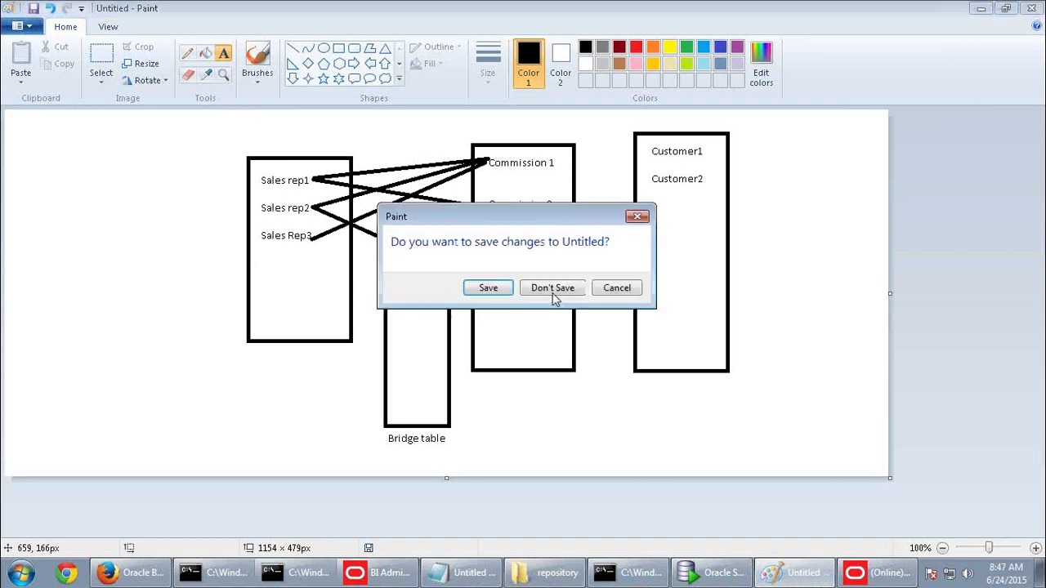
left_click(554, 287)
Draw four small rectangles: three spaced in a row across the upper canvas and one below the middle rectangle
left_click(339, 49)
left_click_drag(208, 181, 254, 234)
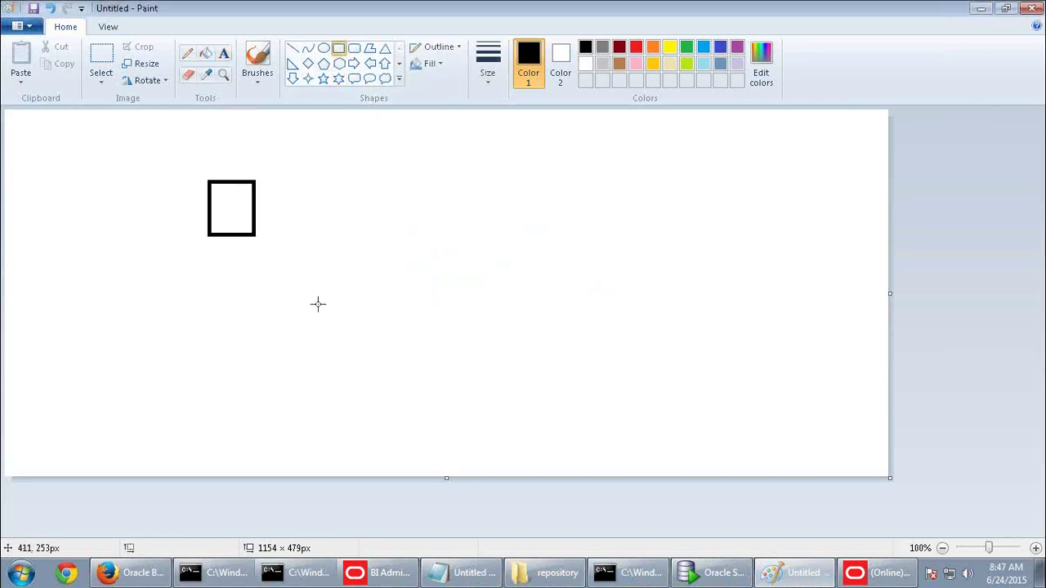
left_click_drag(523, 170, 565, 231)
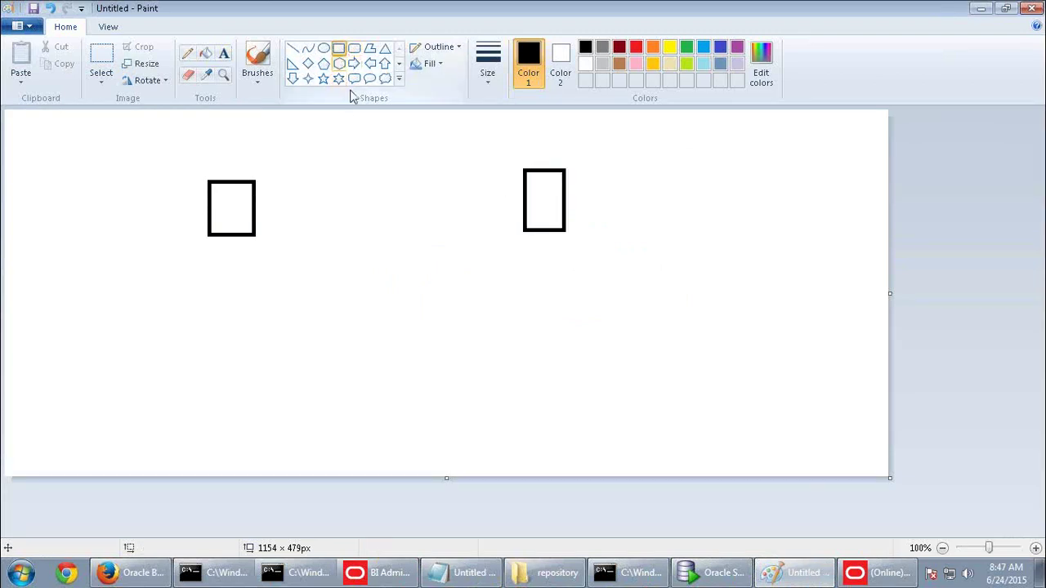
left_click_drag(332, 174, 387, 221)
left_click_drag(343, 268, 398, 322)
Label the outer rectangles D1 and D2, the upper middle one F1 and the lower middle one F2
left_click(223, 54)
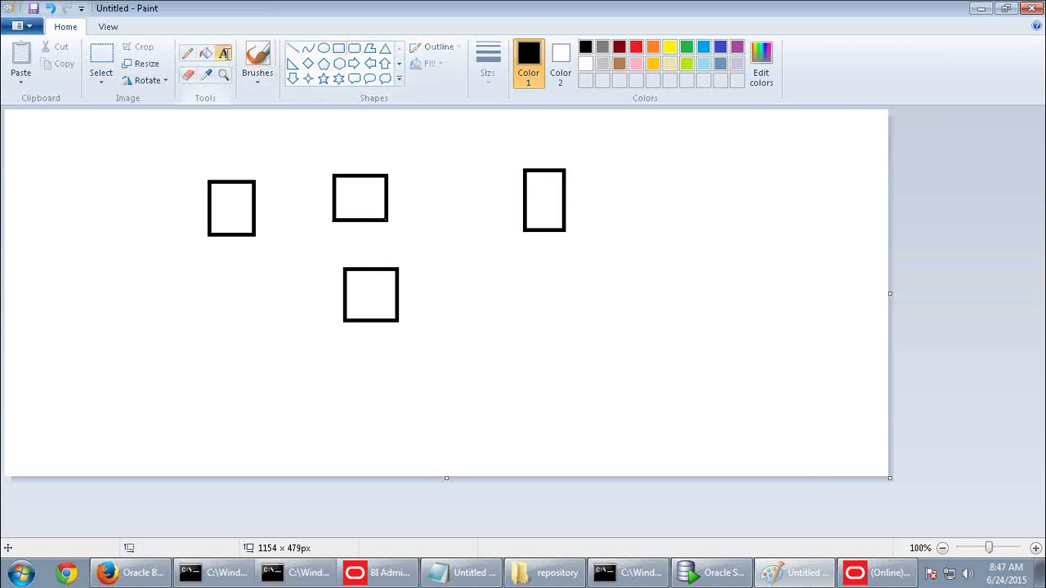
left_click(219, 208)
type("D")
left_click(528, 206)
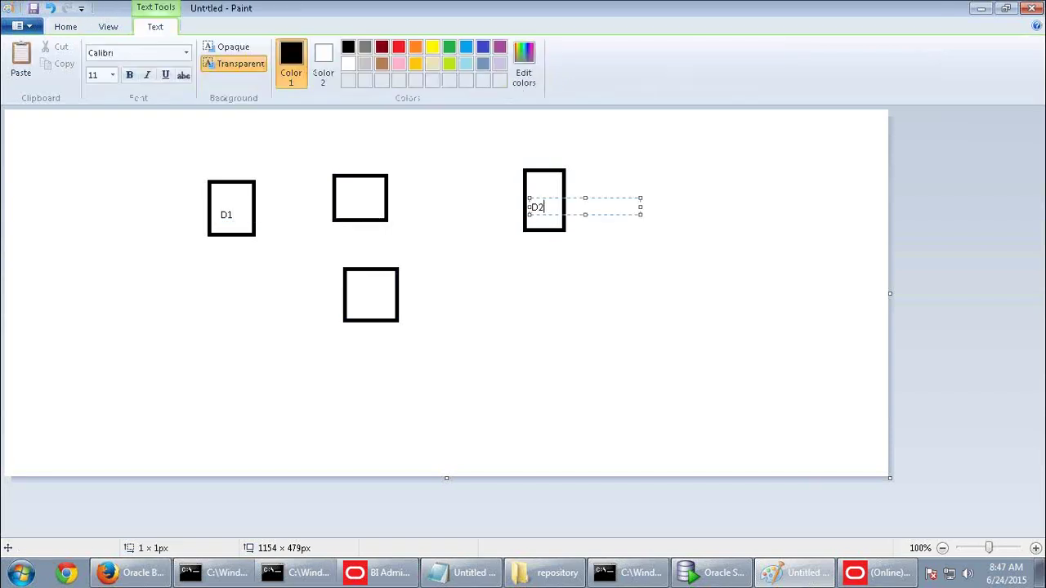
left_click(483, 250)
left_click(345, 193)
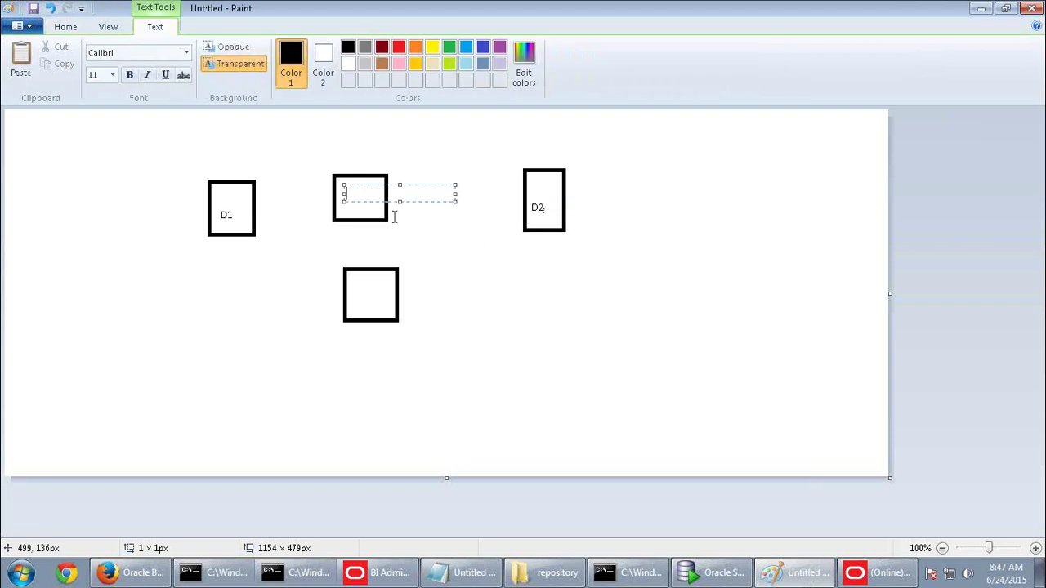
type("F1")
left_click(351, 299)
left_click(352, 294)
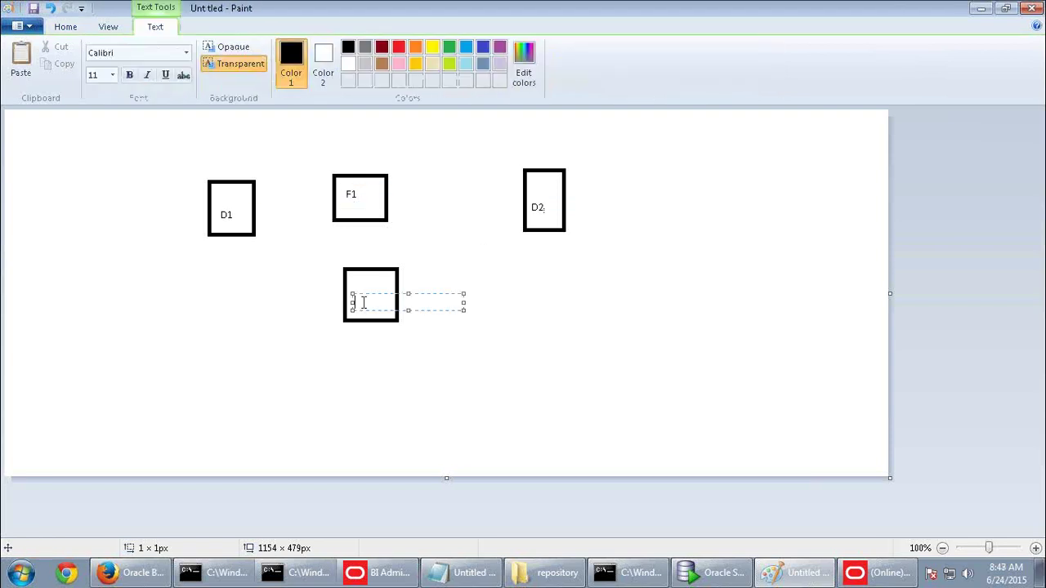
left_click(467, 251)
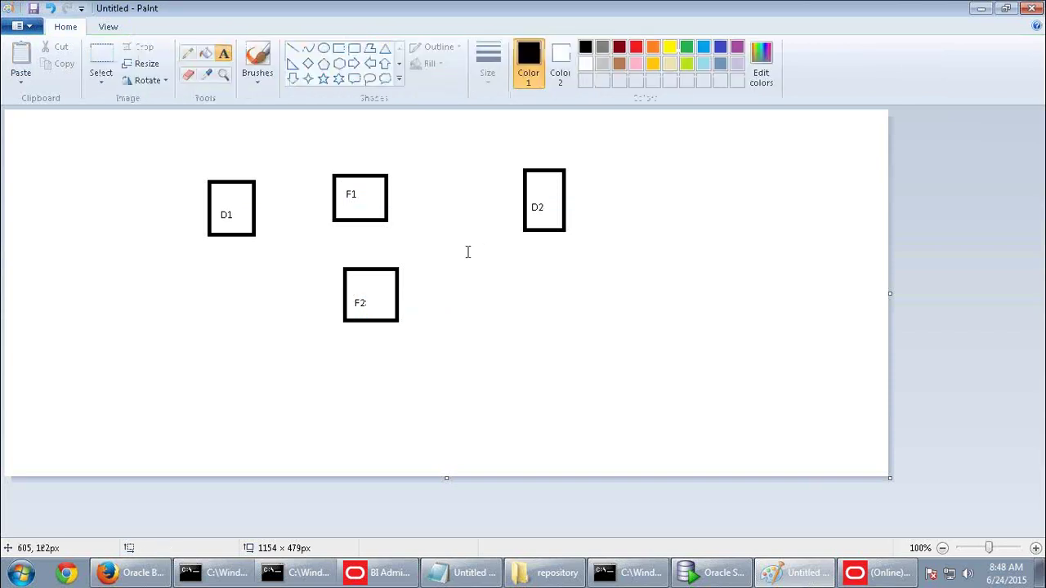
Draw straight lines connecting both F1 and F2 to each of the D1 and D2 boxes
left_click(292, 51)
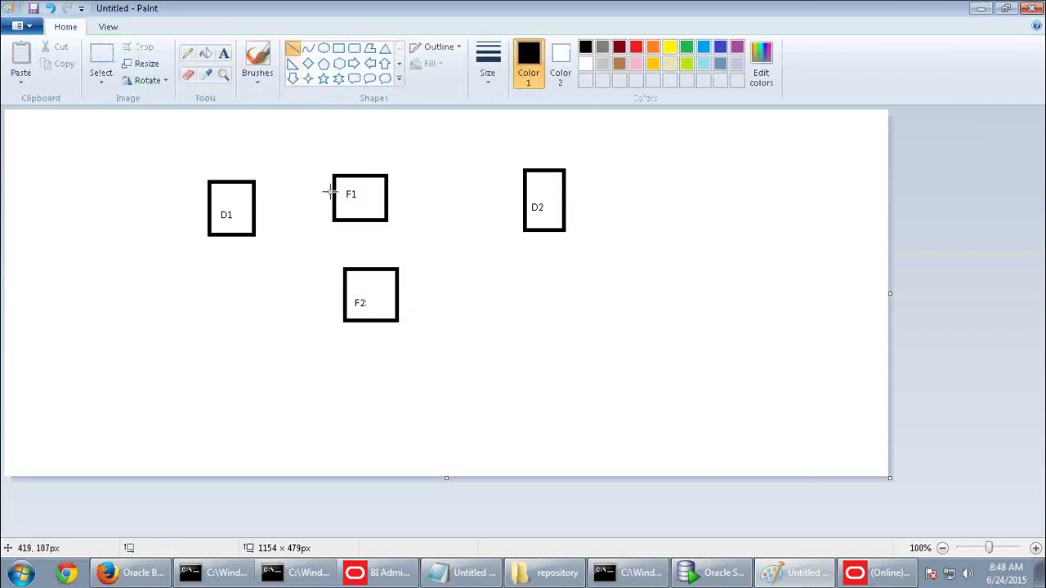
left_click_drag(332, 192, 245, 211)
mouse_move(388, 188)
left_mouse_down()
mouse_move(485, 191)
mouse_move(535, 204)
mouse_move(526, 206)
left_mouse_up()
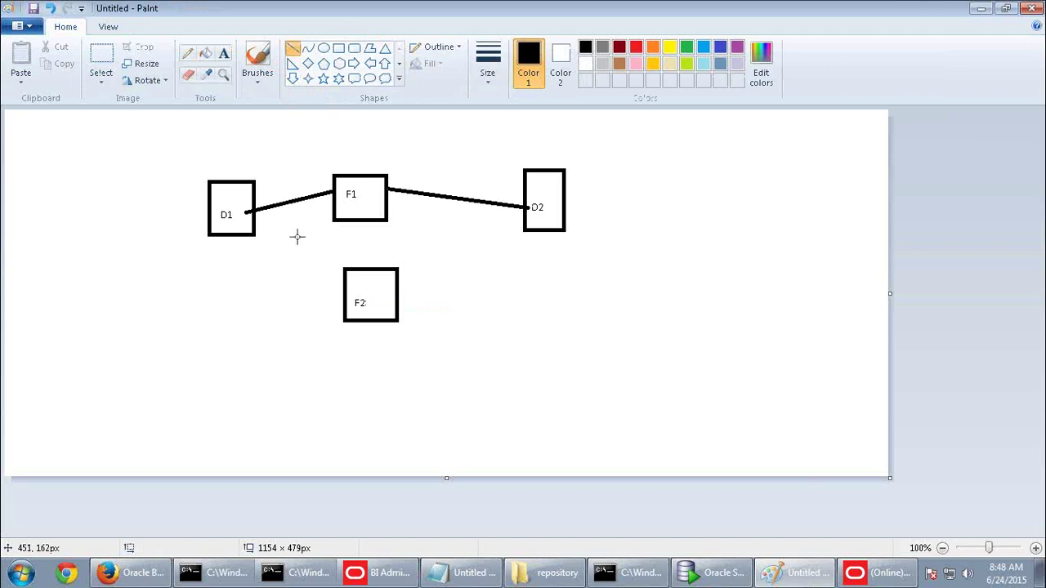
mouse_move(246, 212)
left_mouse_down()
mouse_move(347, 290)
mouse_move(523, 207)
left_mouse_up()
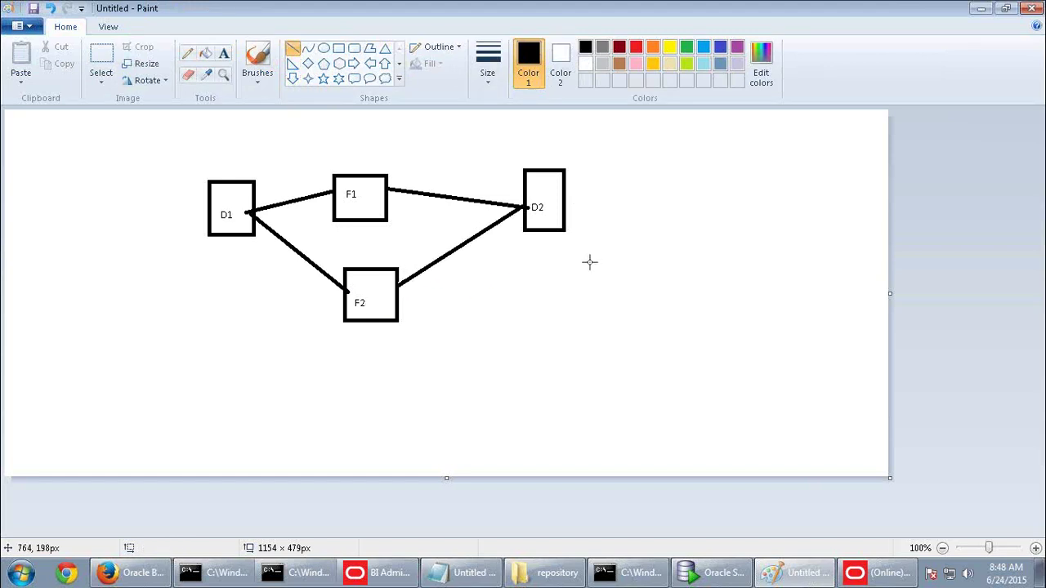